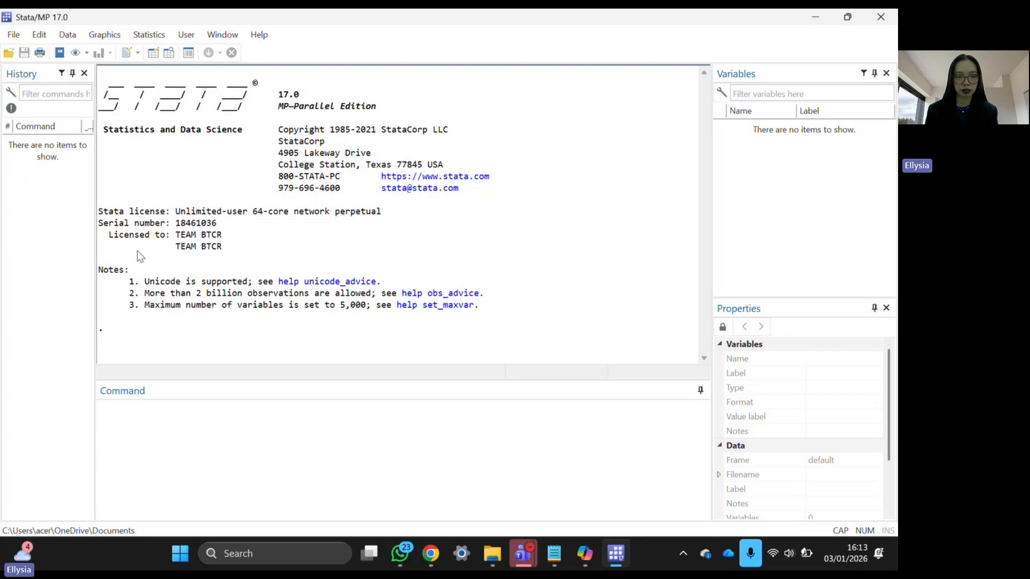
- Begin a new log in UJI DATA UAS, named with the student's ID and name, as Log (*.log)
left_click_drag(176, 247, 227, 251)
left_click(227, 250)
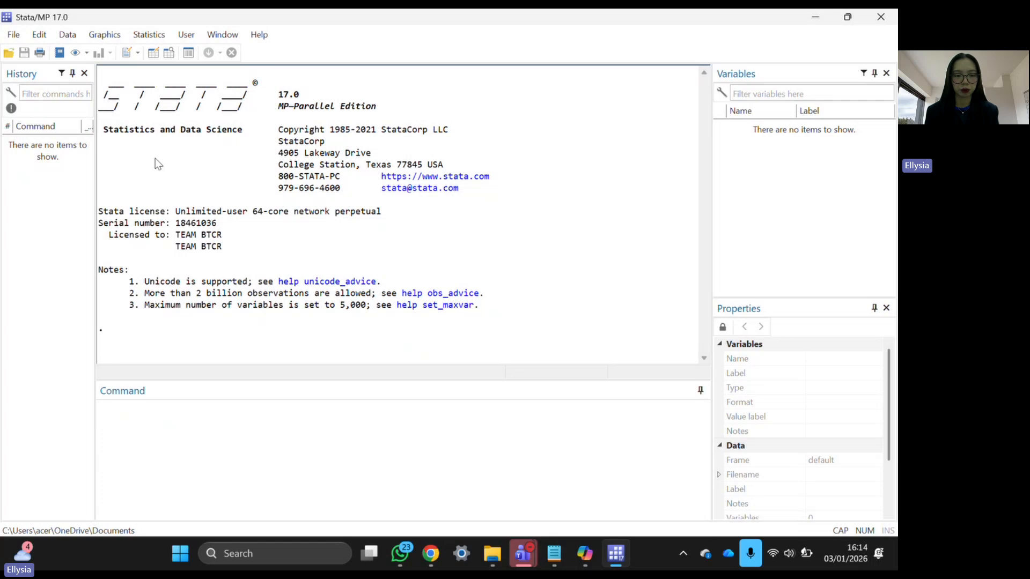
left_click(17, 38)
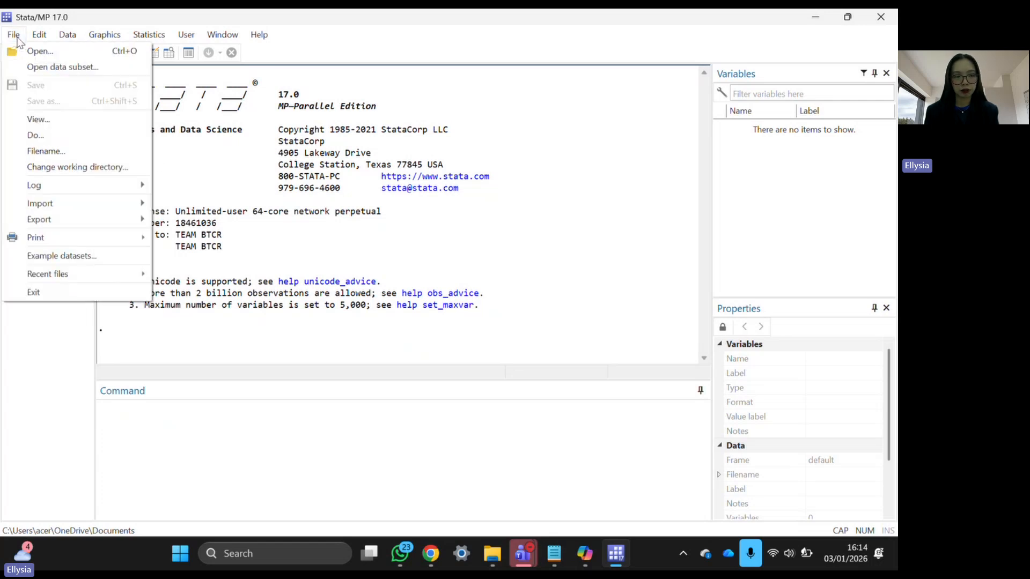
mouse_move(79, 186)
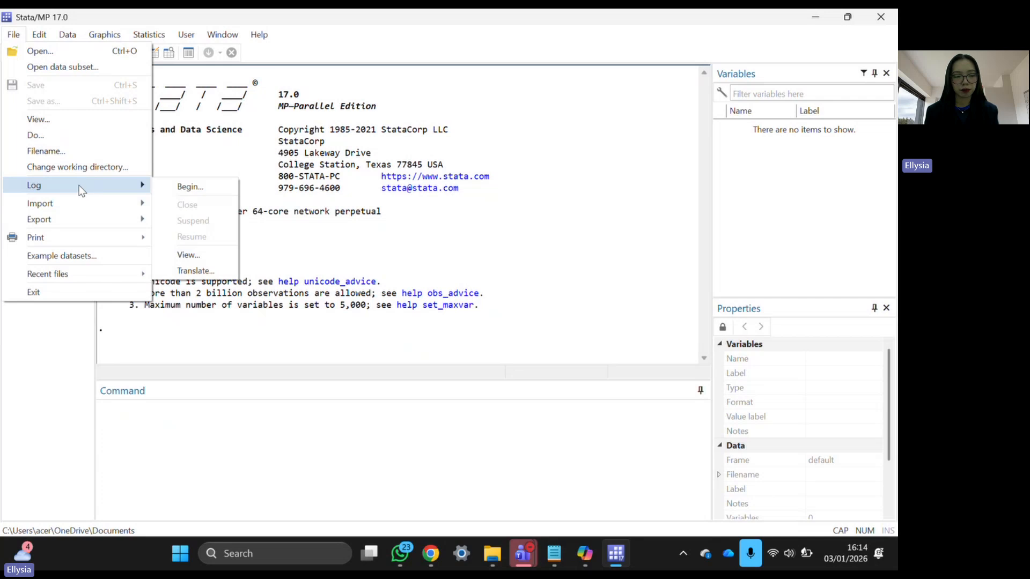
left_click(189, 187)
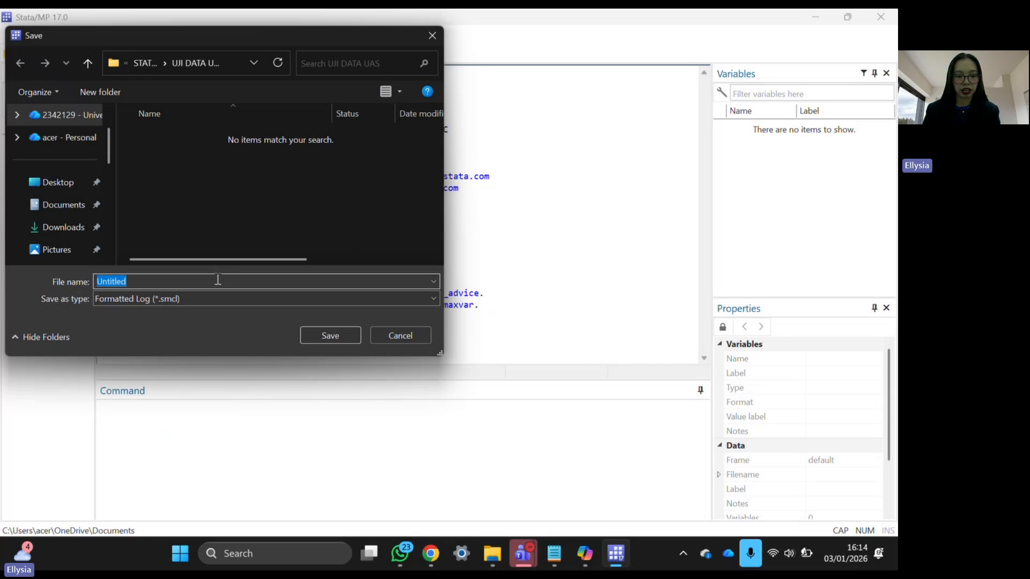
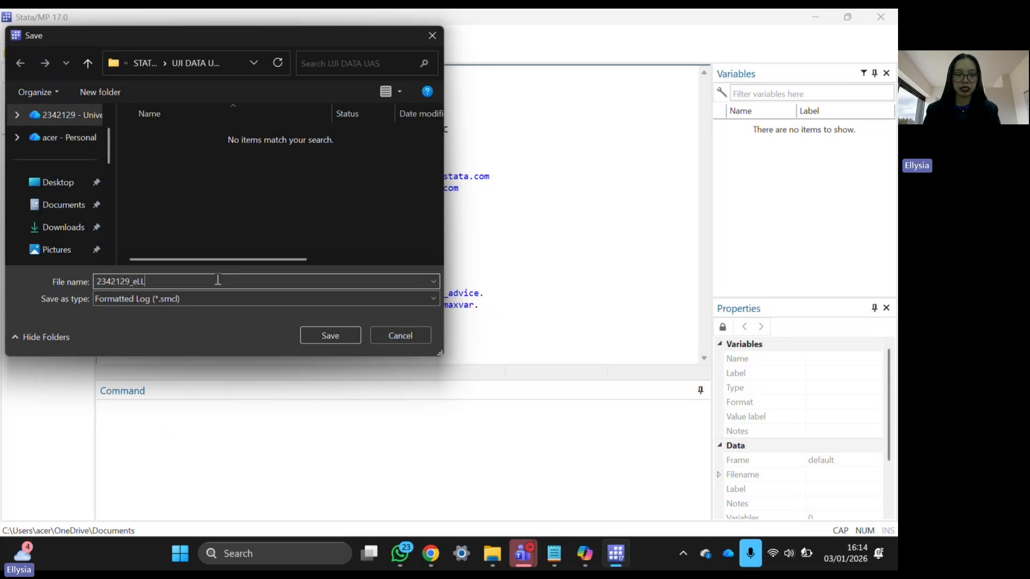
key("BackSpace")
key("BackSpace")
key("BackSpace")
key("BackSpace")
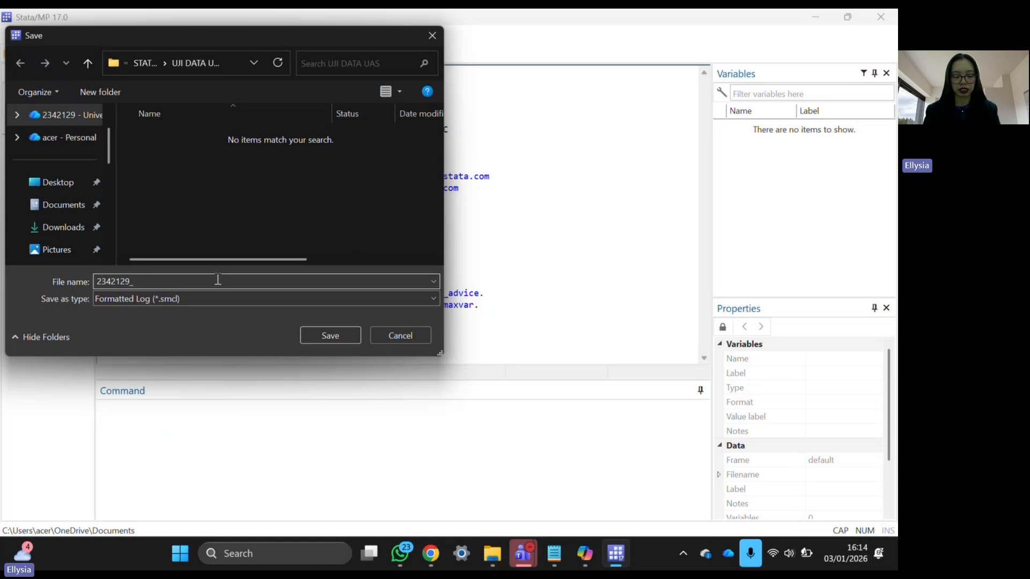
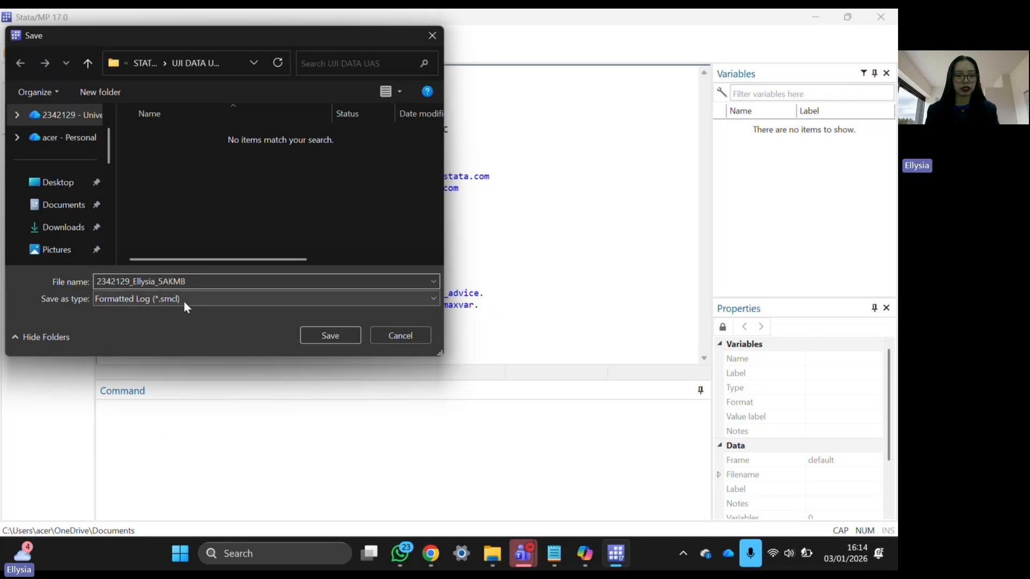
left_click(135, 299)
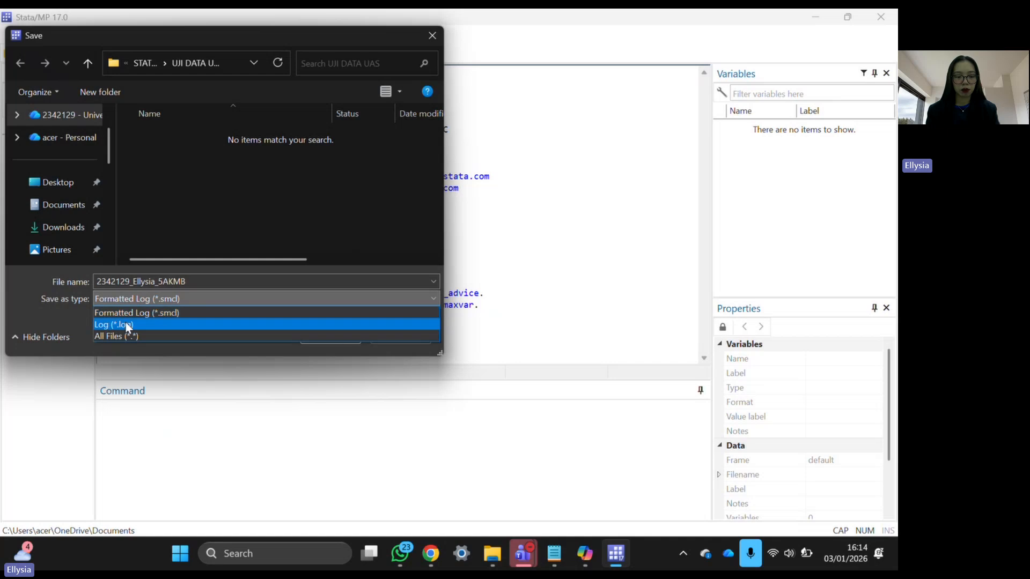
left_click(125, 321)
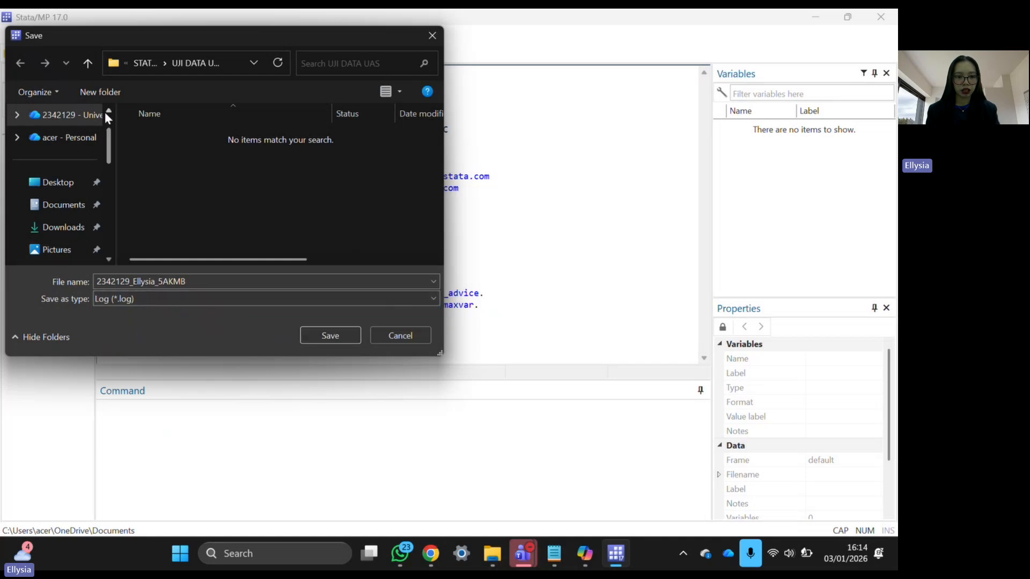
- Save the log file so Stata starts plain-text logging
left_click(312, 337)
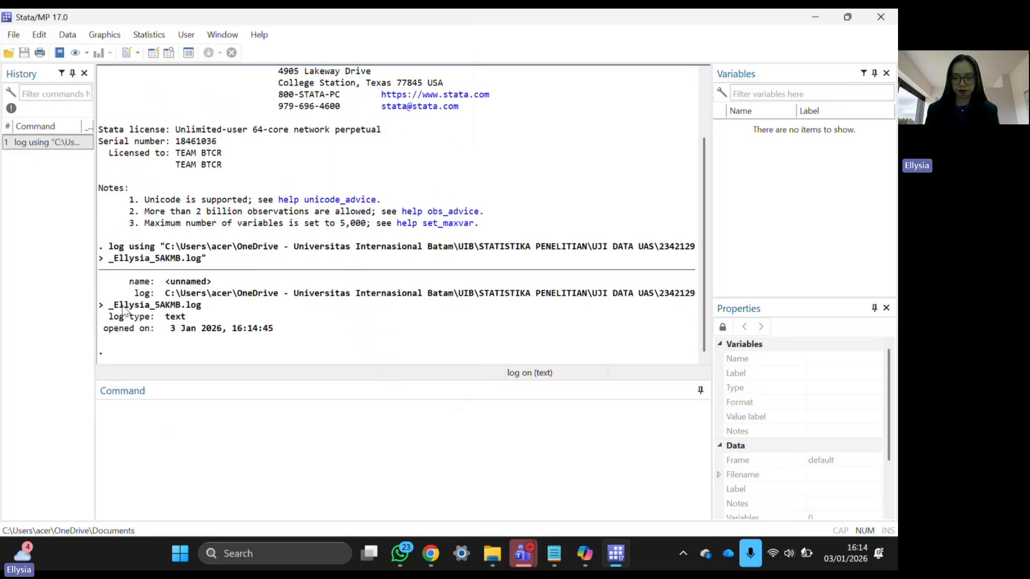
left_click_drag(302, 337, 105, 252)
left_click(161, 310)
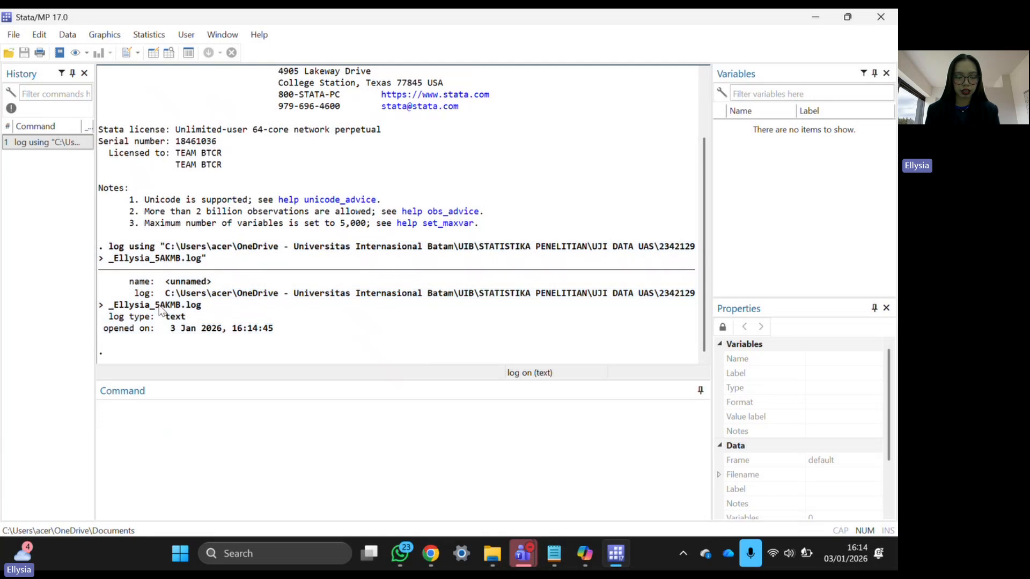
- Import the Data UAS Excel workbook, using its first row as variable names
left_click(13, 35)
mouse_move(42, 205)
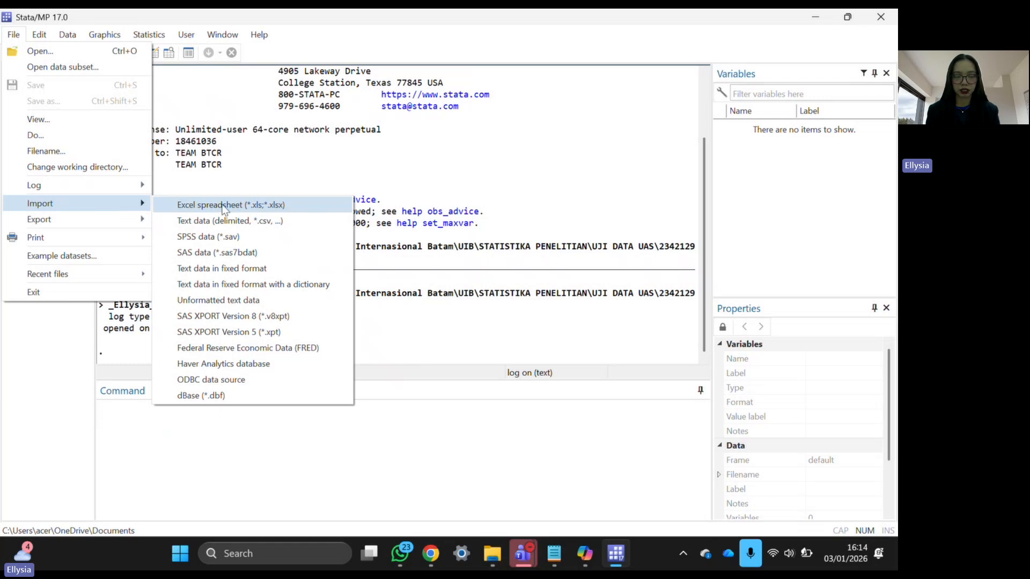
left_click(223, 205)
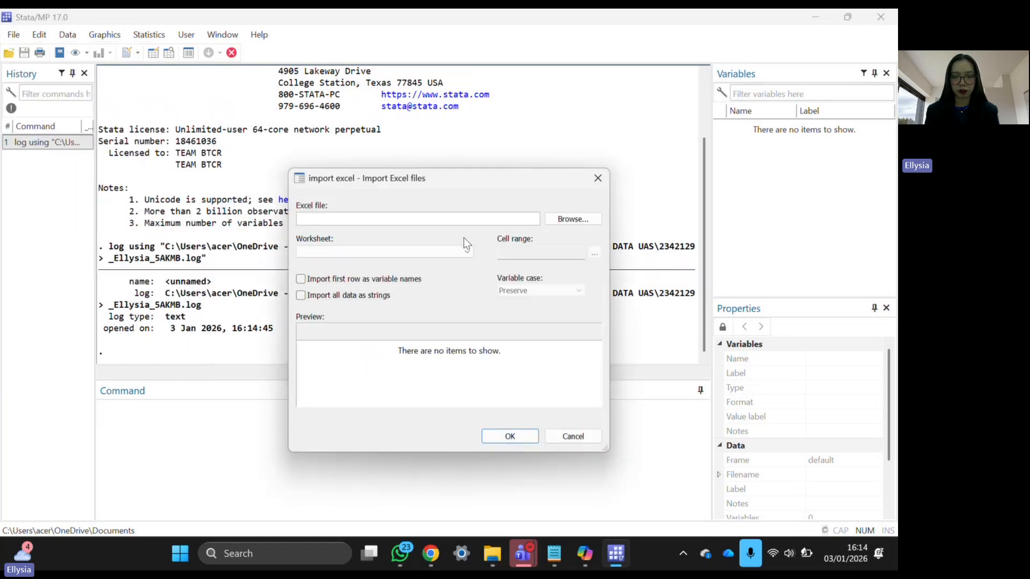
left_click(558, 217)
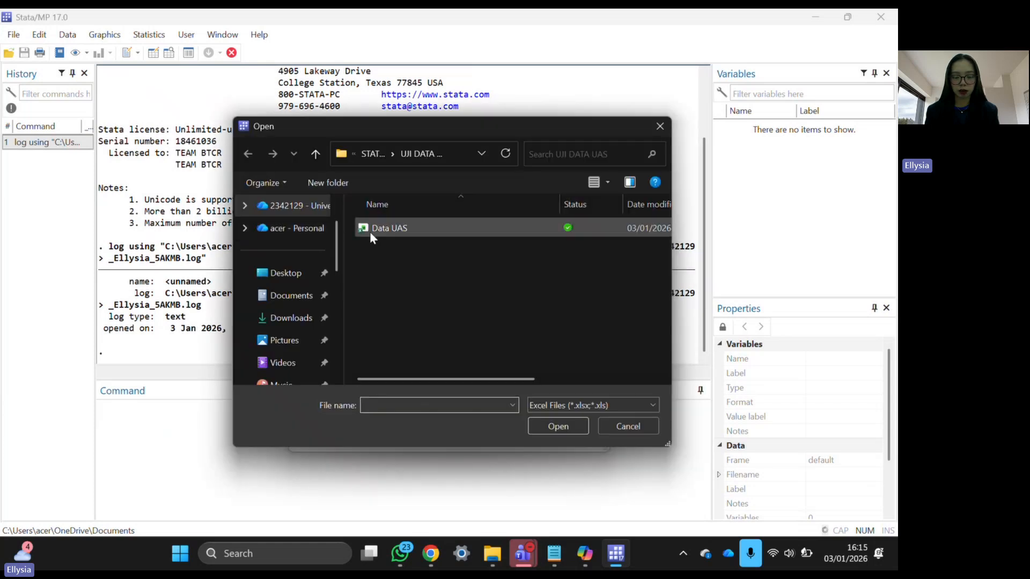
double_click(370, 231)
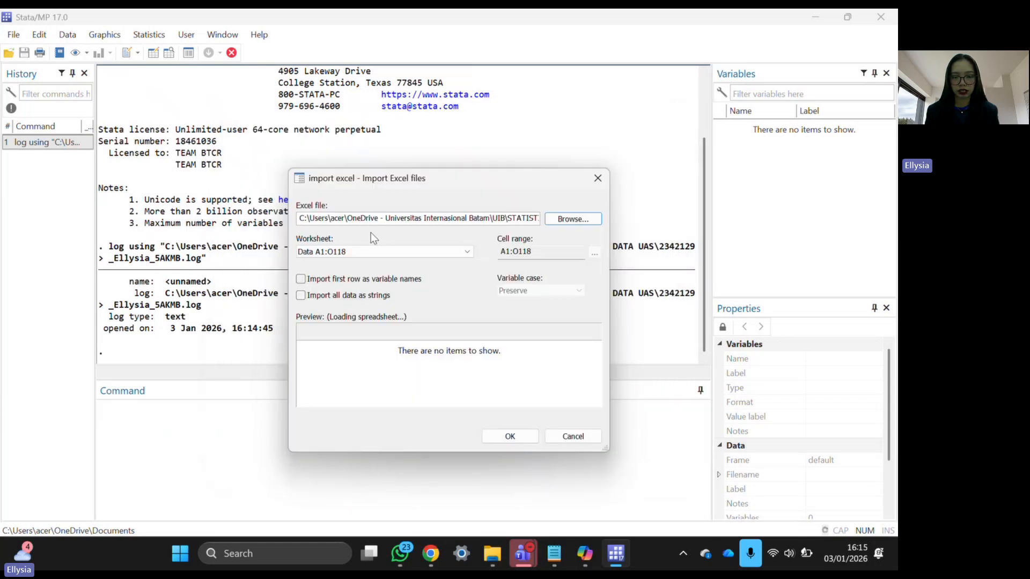
left_click(300, 280)
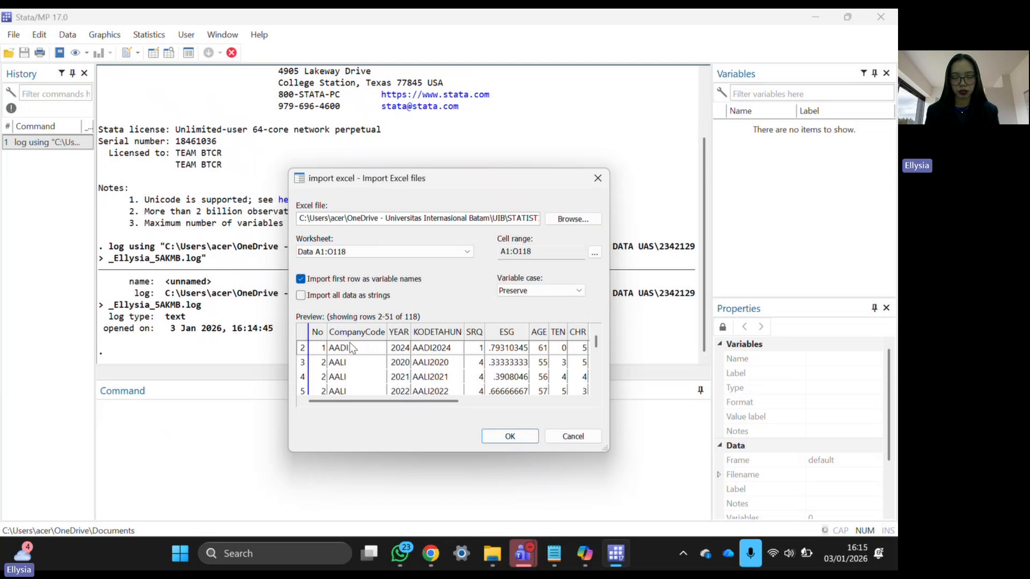
left_click(509, 437)
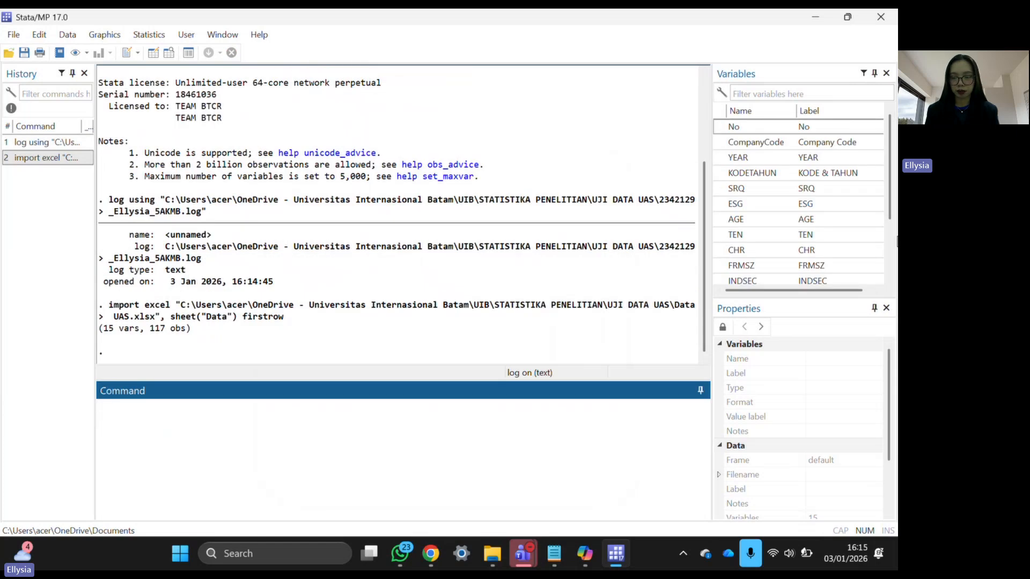
scroll(811, 228, "down", 1)
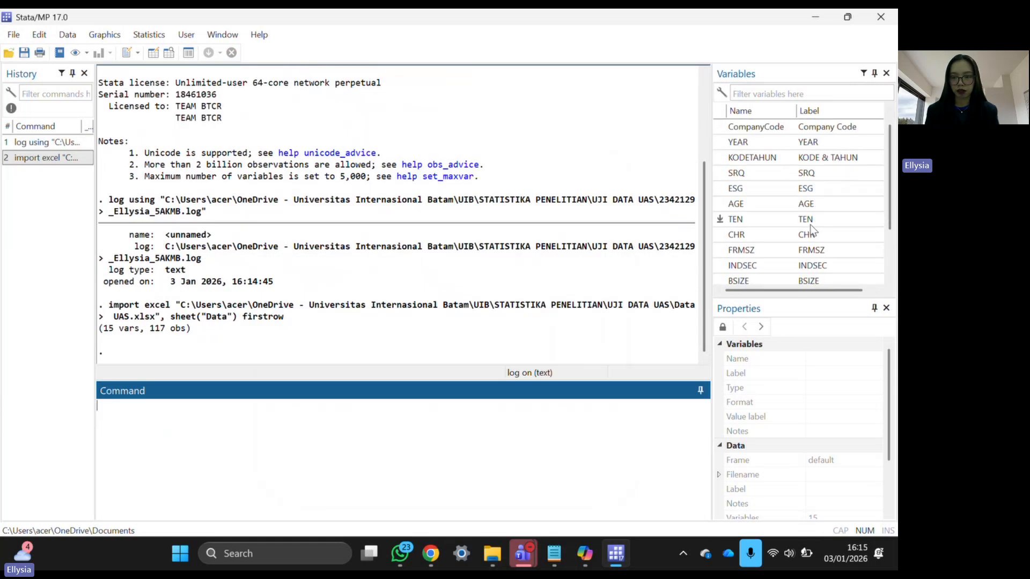
scroll(811, 227, "down", 1)
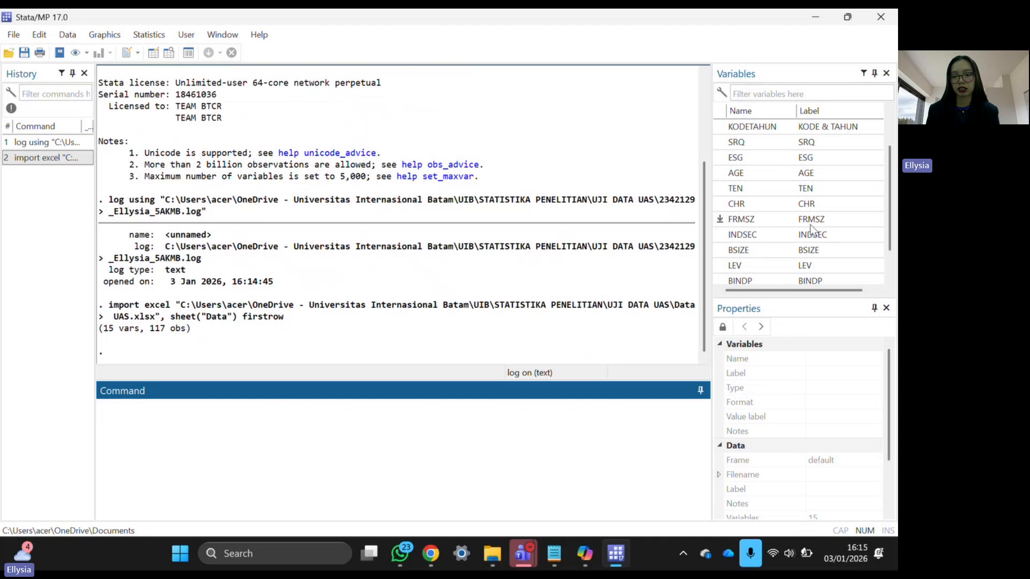
scroll(811, 228, "down", 1)
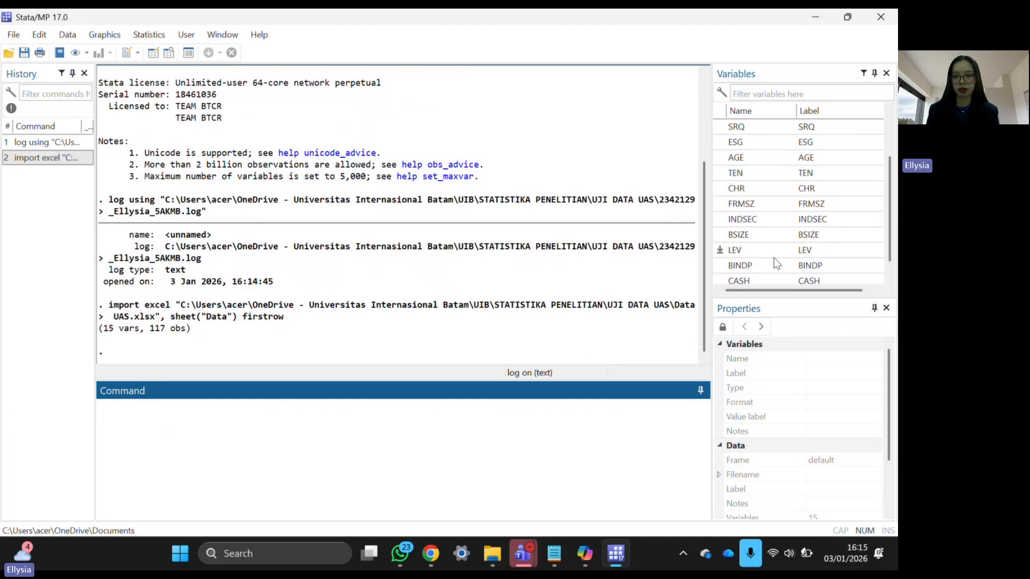
left_click(751, 132)
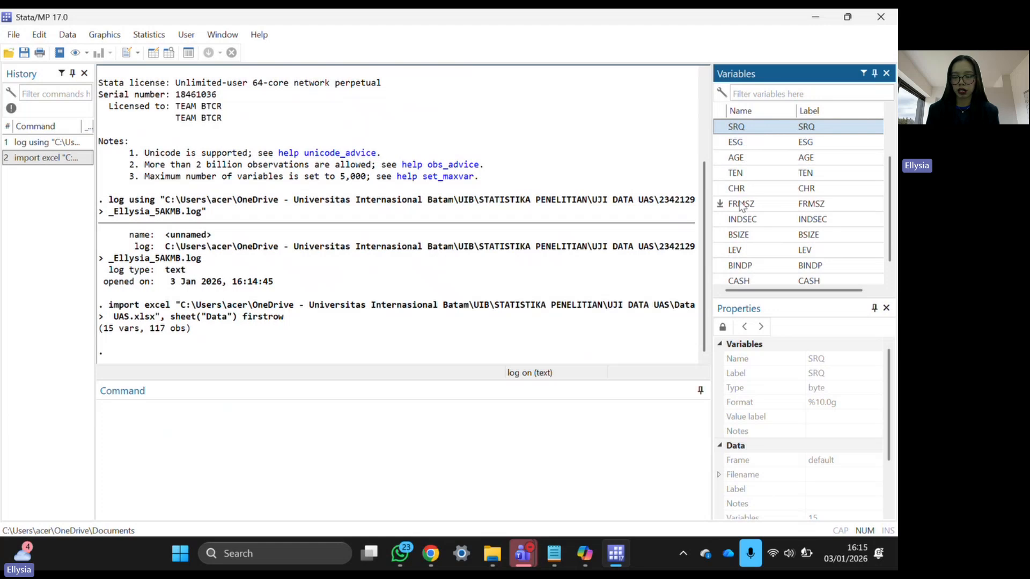
scroll(746, 268, "down", 1)
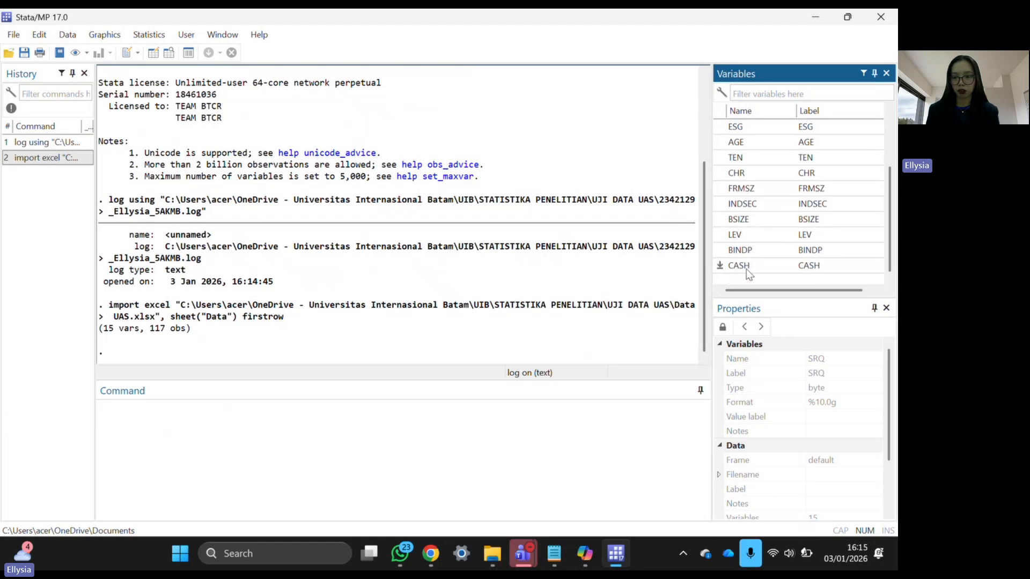
left_click(381, 462)
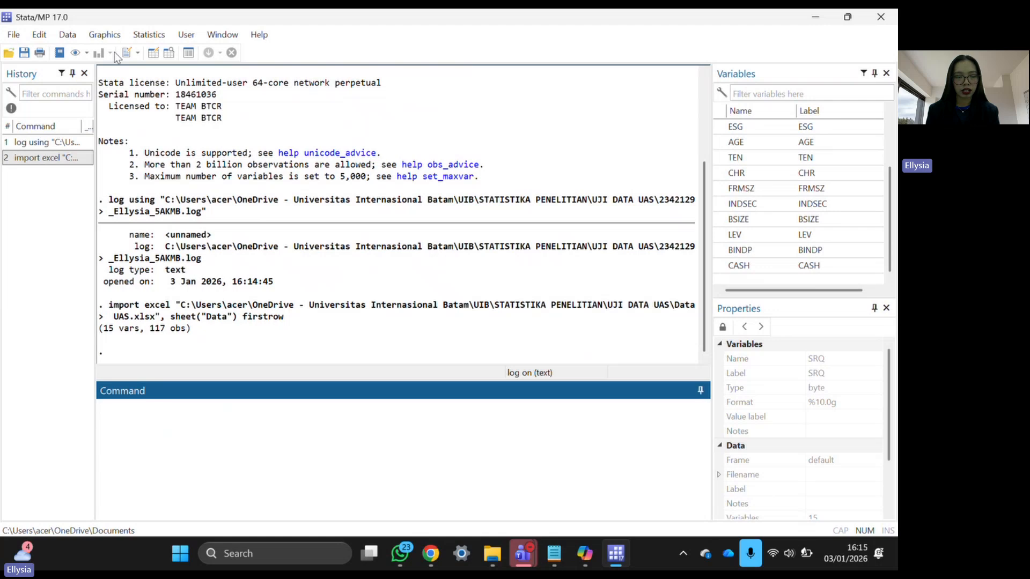
left_click(16, 36)
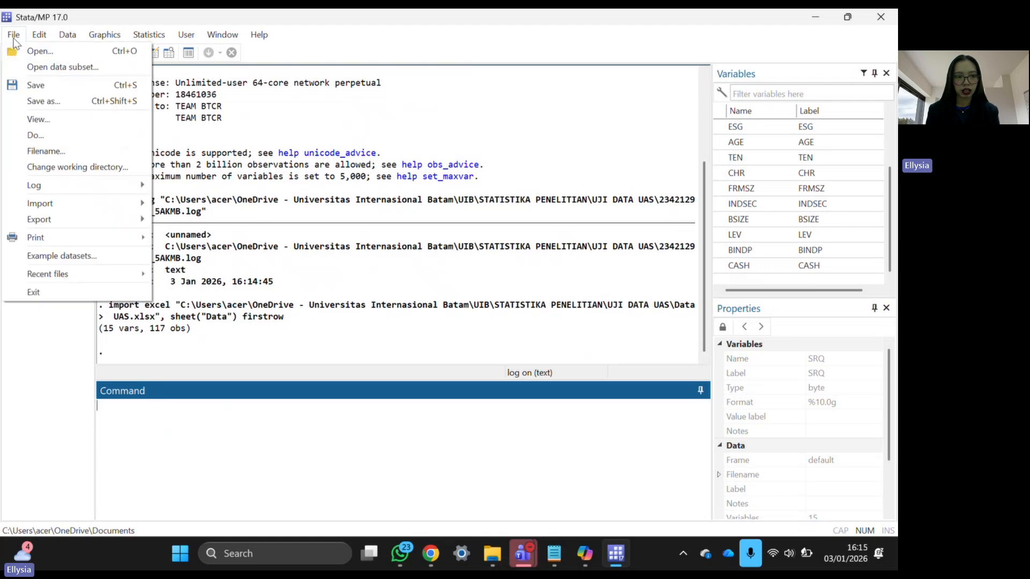
left_click(17, 39)
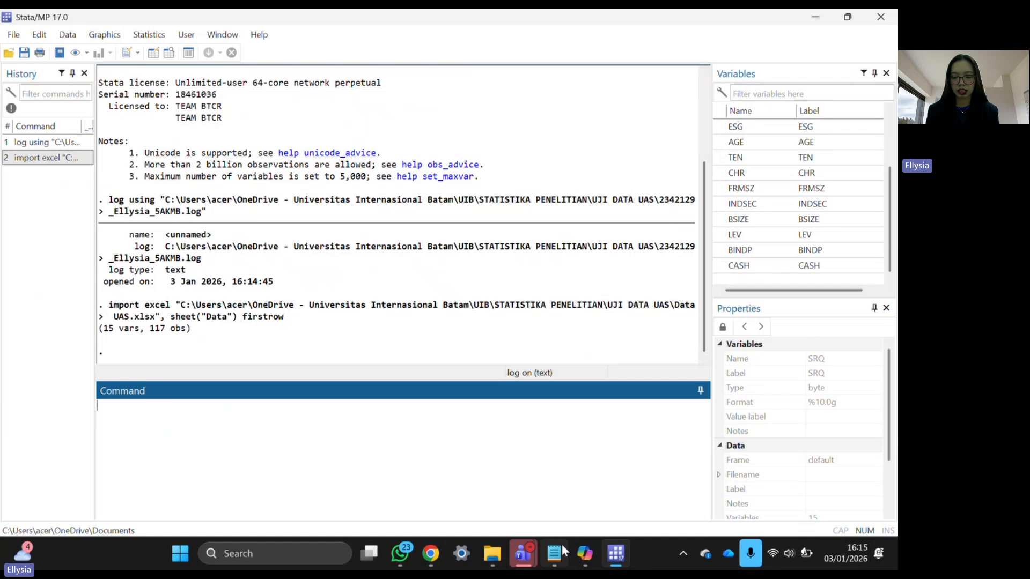
- Select the eight winsor2 commands in the DO FILE STATA notes, then return to Stata
mouse_move(561, 542)
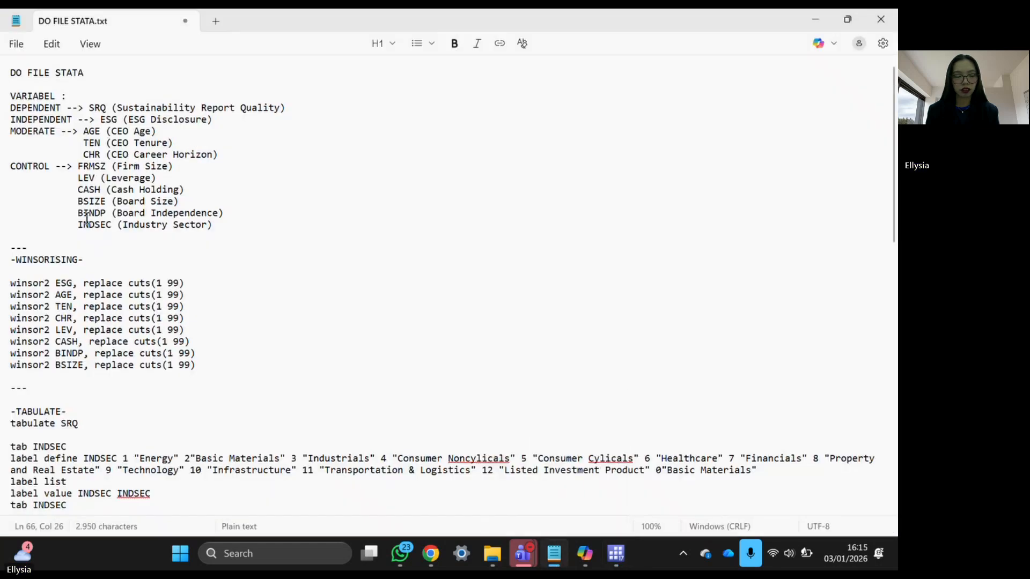
left_click(535, 432)
left_click_drag(9, 284, 175, 376)
key("ctrl+c")
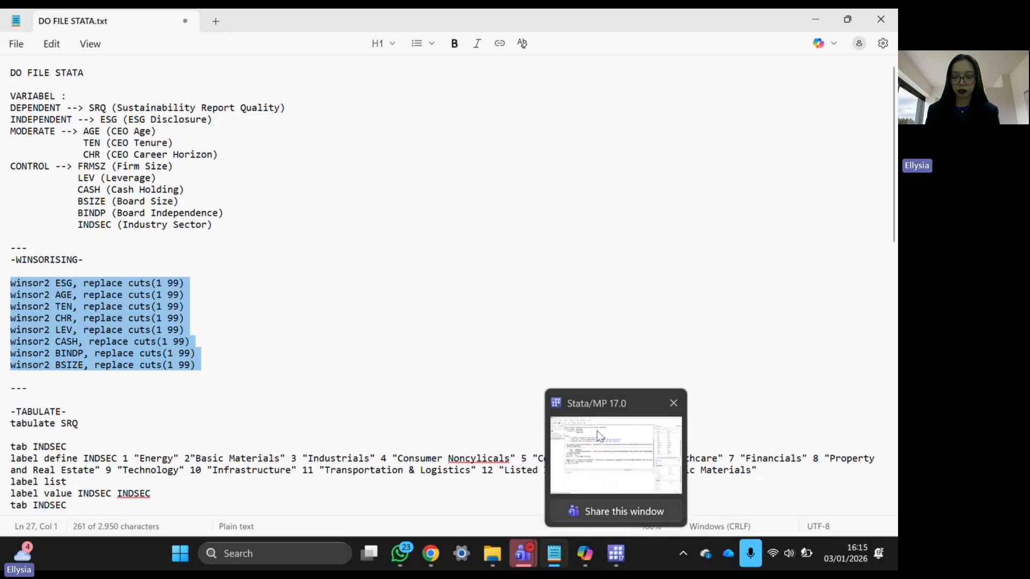
left_click(613, 556)
left_click(408, 427)
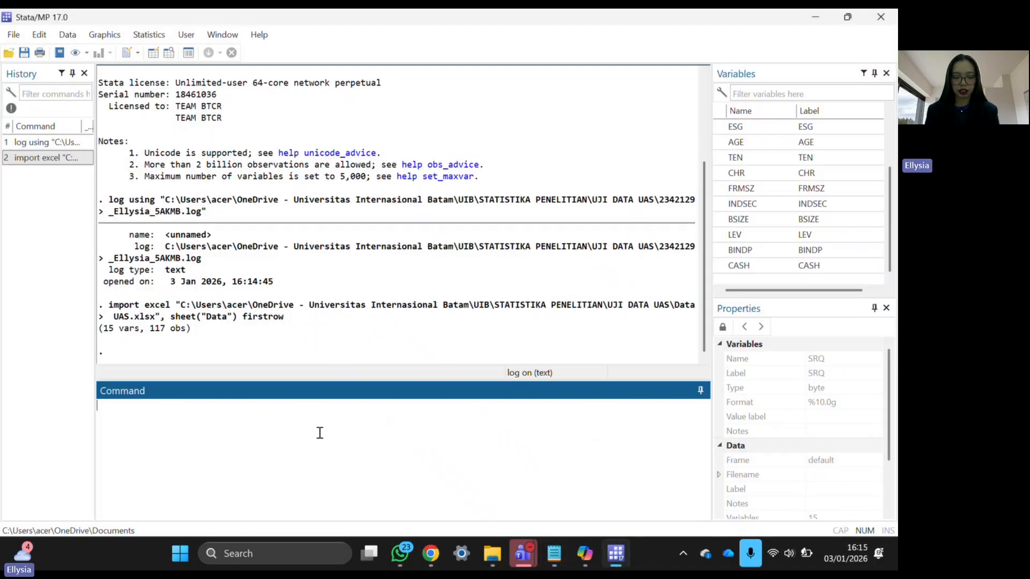
- Run winsor2 with replace cuts(1 99) on ESG, AGE, TEN, CHR, LEV, CASH, BINDP and BSIZE
key("ctrl+v")
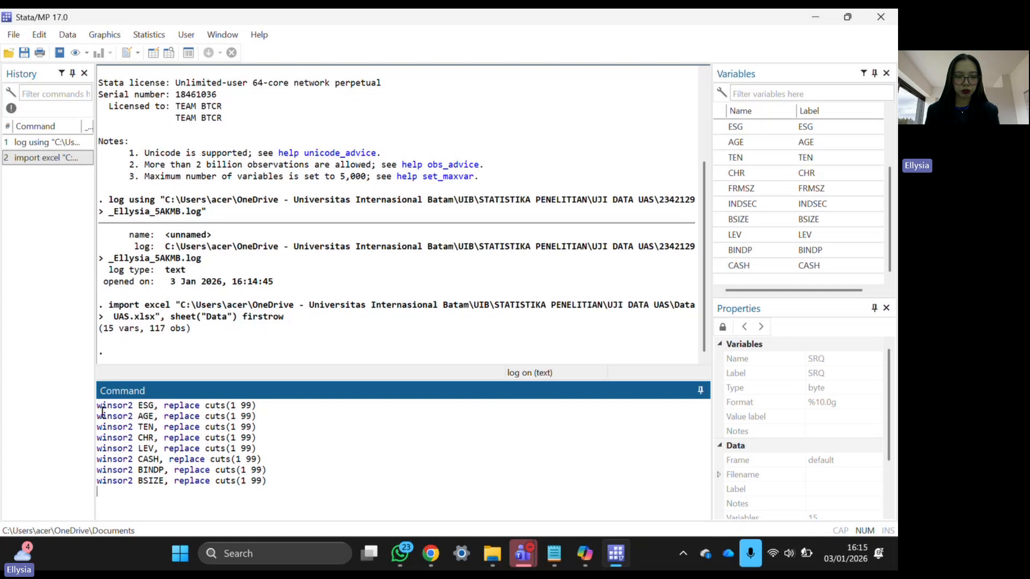
left_click_drag(97, 405, 137, 406)
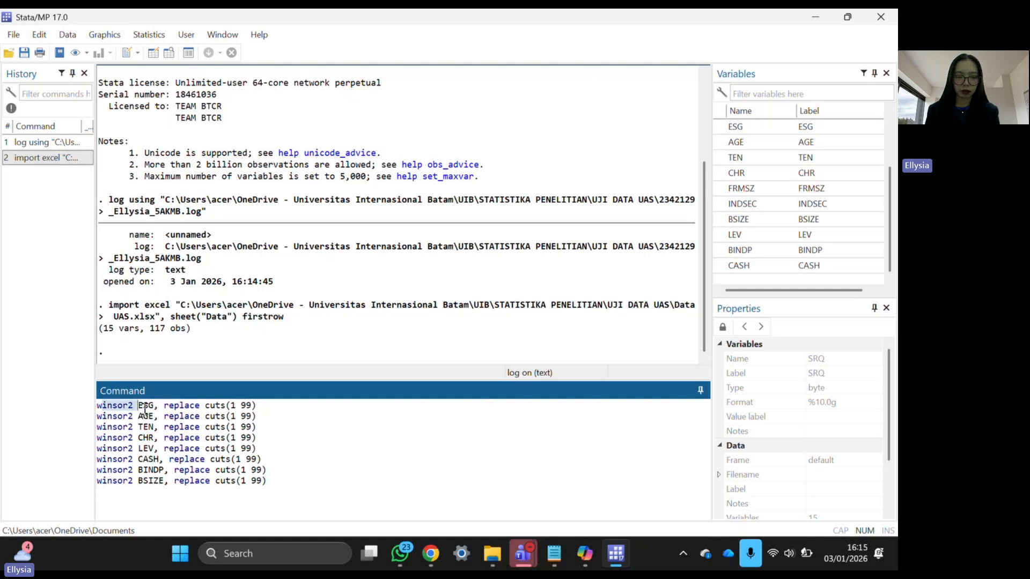
double_click(145, 406)
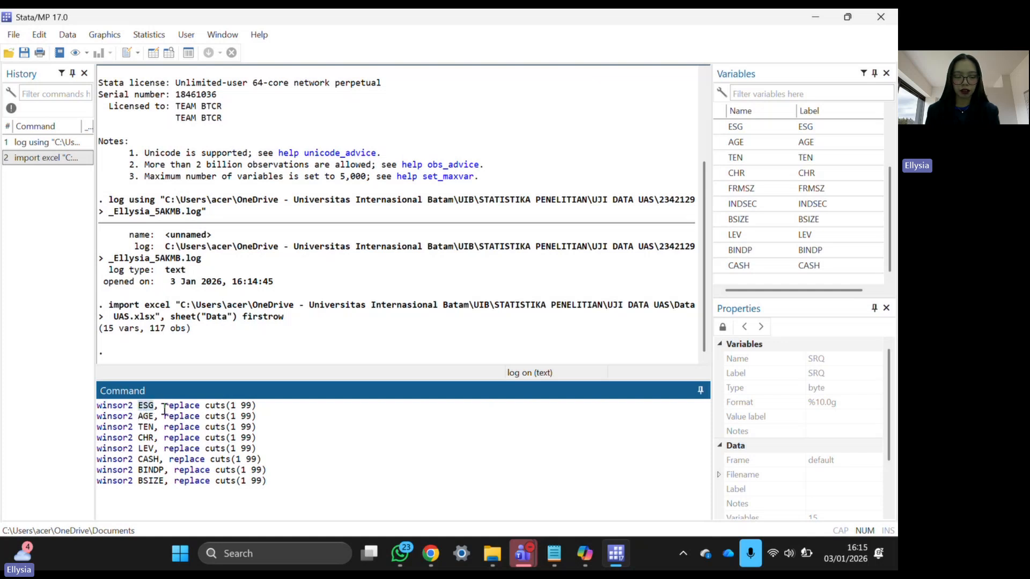
left_click_drag(164, 407, 240, 406)
left_click(241, 406)
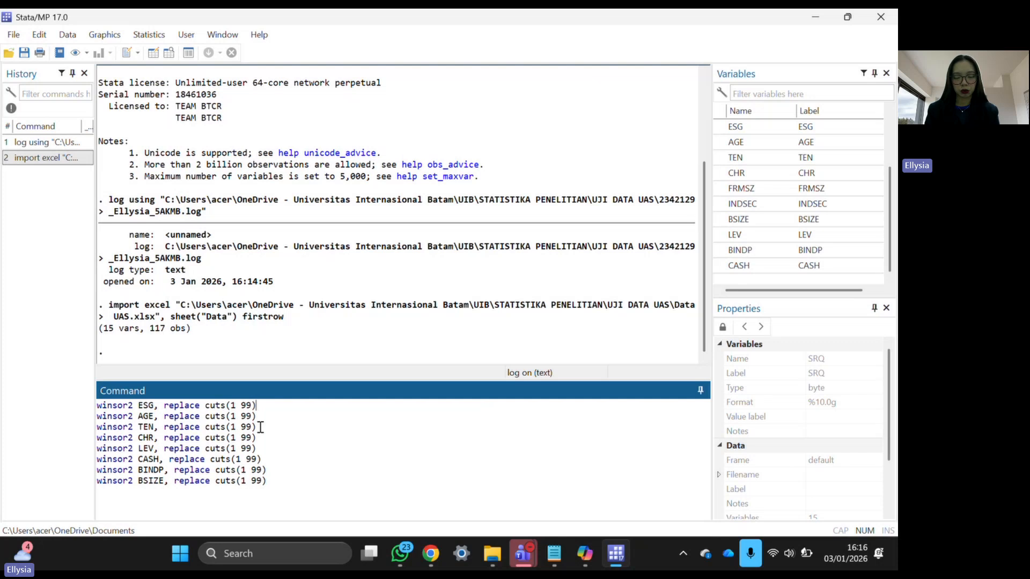
key("Return")
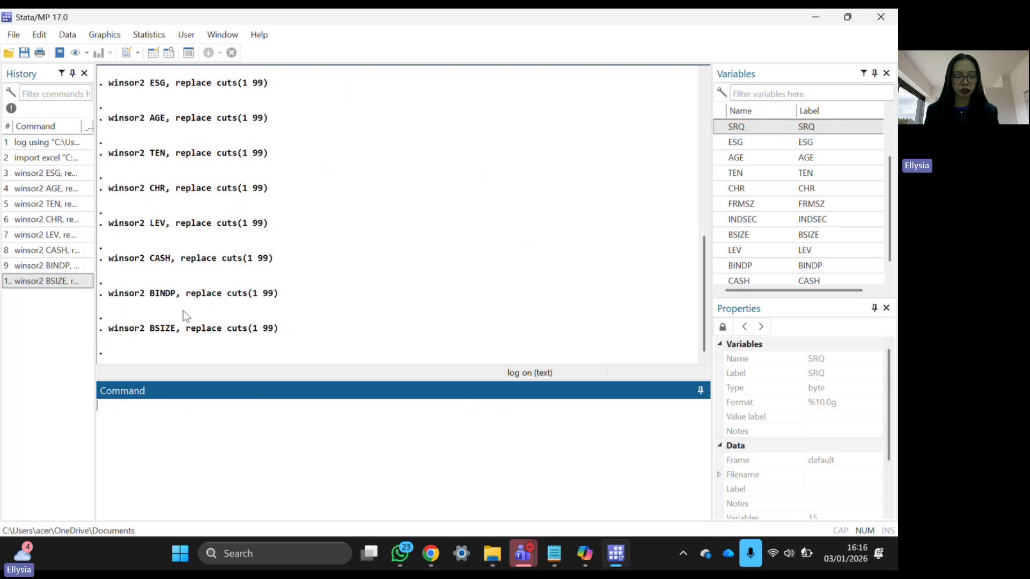
- Select the tabulate SRQ line in the do-file's TABULATE section and return to Stata
left_click(554, 553)
scroll(190, 375, "down", 10)
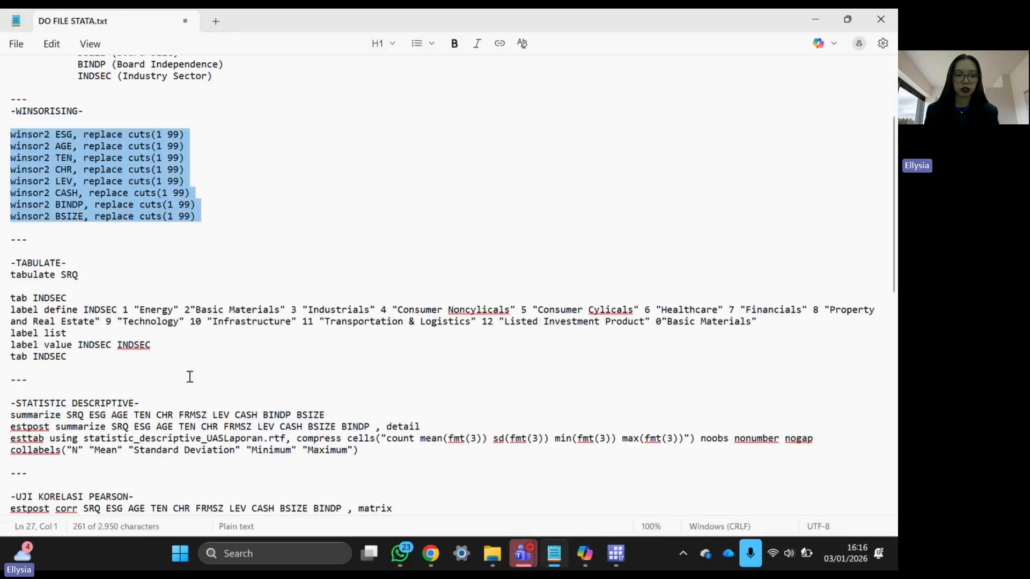
scroll(190, 375, "up", 2)
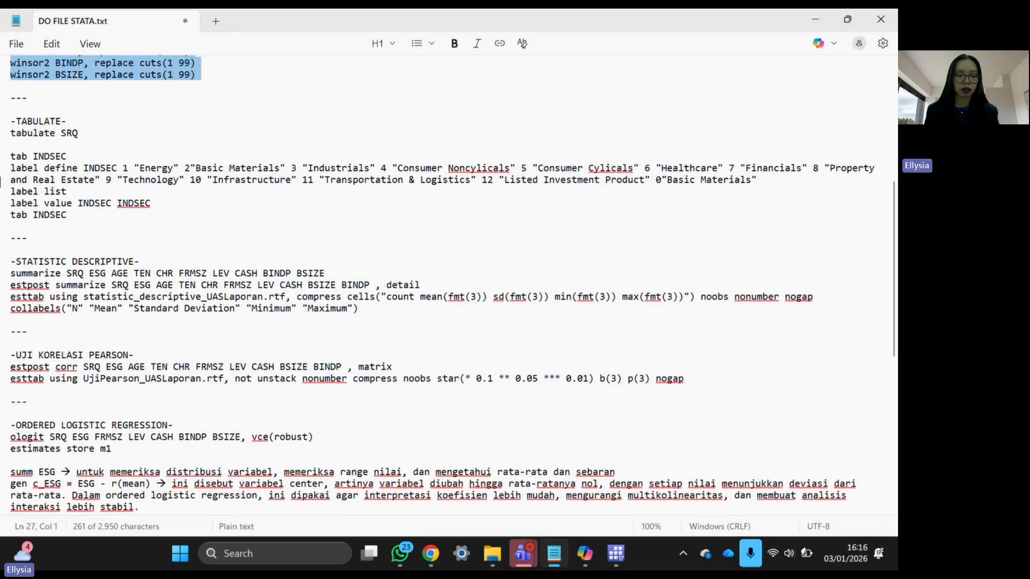
left_click(11, 134)
left_click_drag(12, 135, 85, 134)
key("ctrl+c")
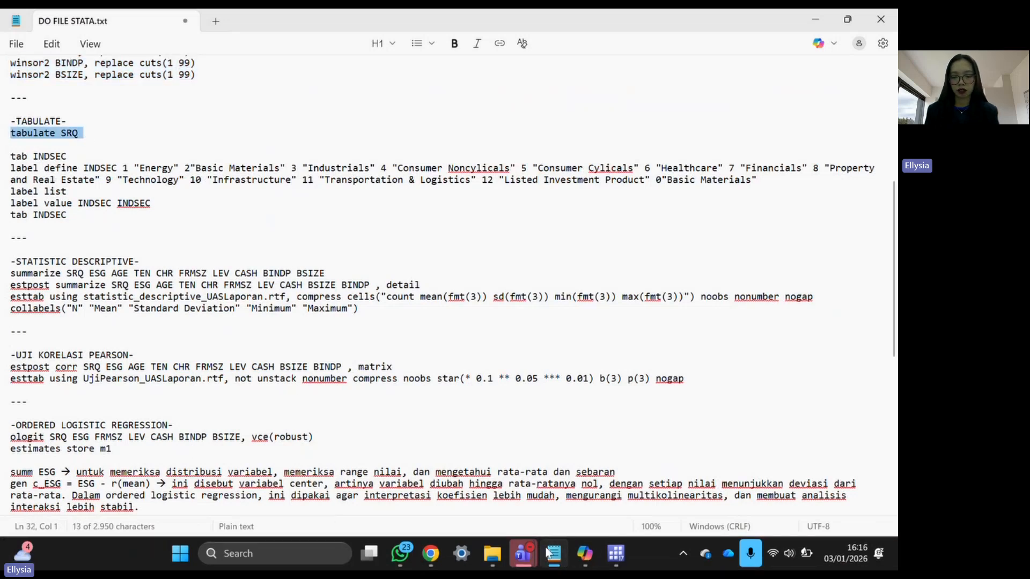
left_click(616, 555)
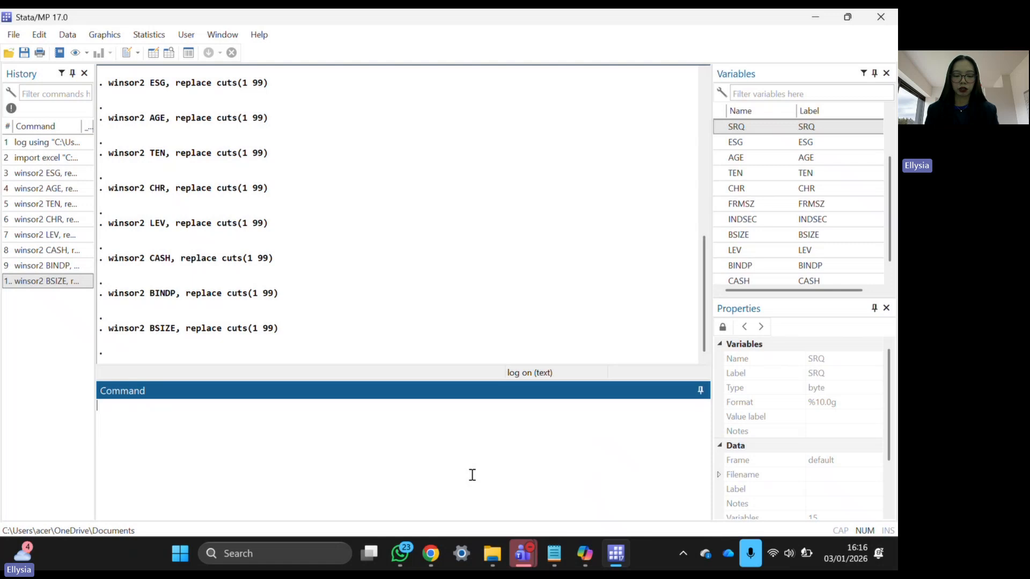
- Run tabulate SRQ, showing counts 47, 24, 17, 28 for values 1, 4, 5, 6
key("ctrl+v")
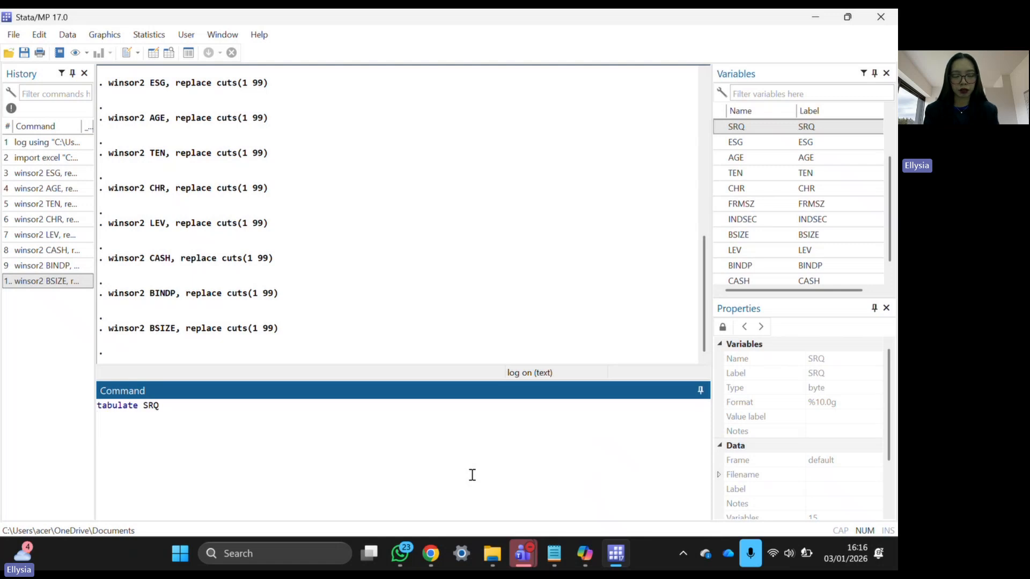
key("Return")
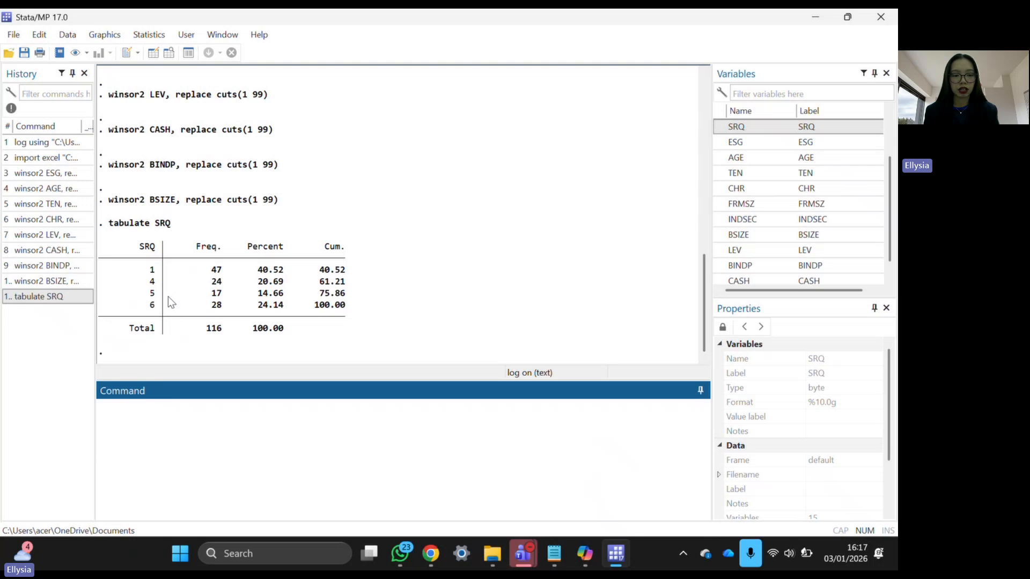
mouse_move(140, 267)
left_mouse_down()
mouse_move(156, 316)
mouse_move(140, 273)
left_mouse_up()
left_click(157, 316)
left_click(144, 274)
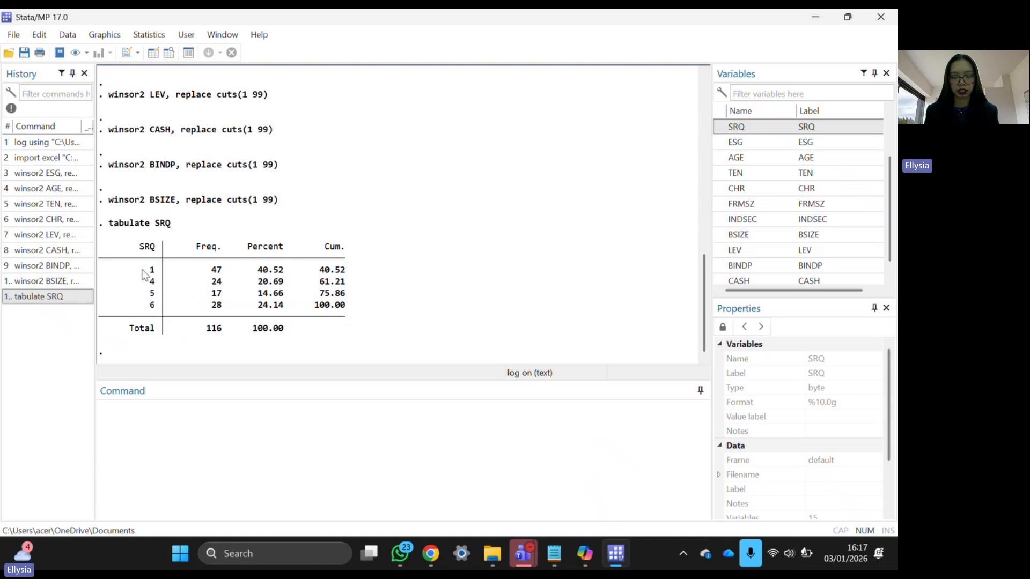
left_click(270, 446)
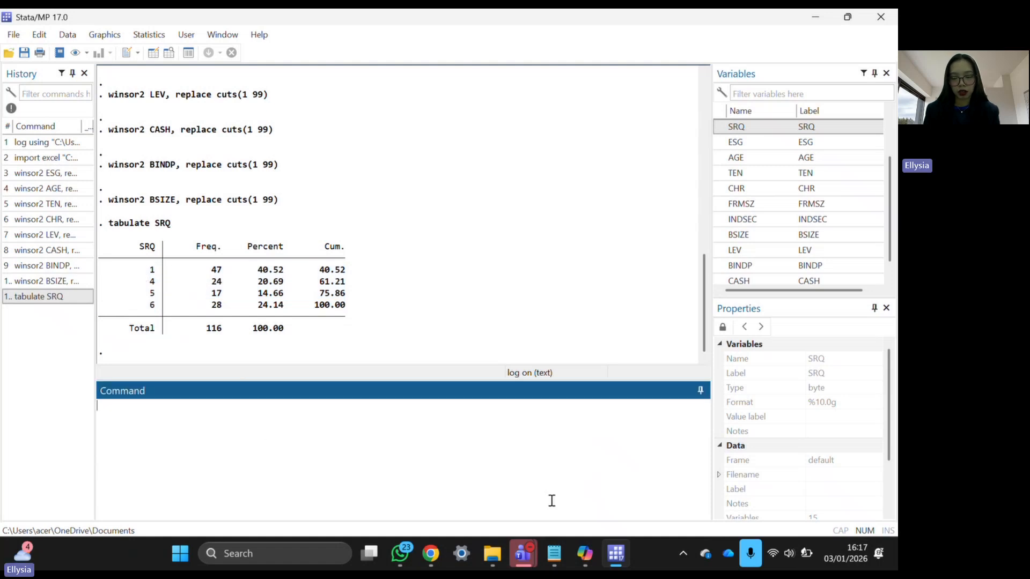
- Run tab INDSEC from the do-file, listing sectors 1–6, 10 and 11 totalling 116
left_click(554, 554)
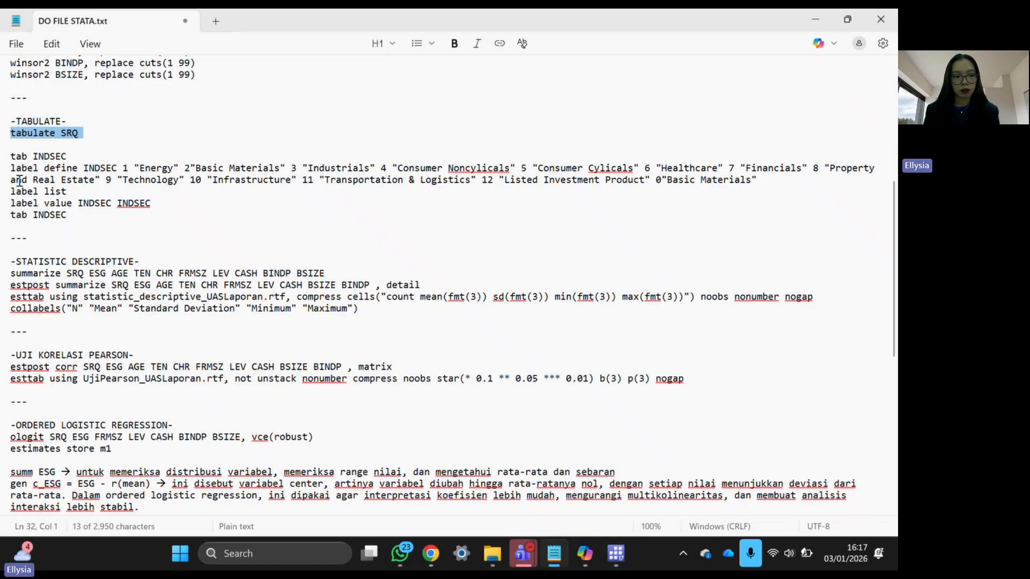
left_click_drag(10, 156, 89, 154)
key("ctrl+c")
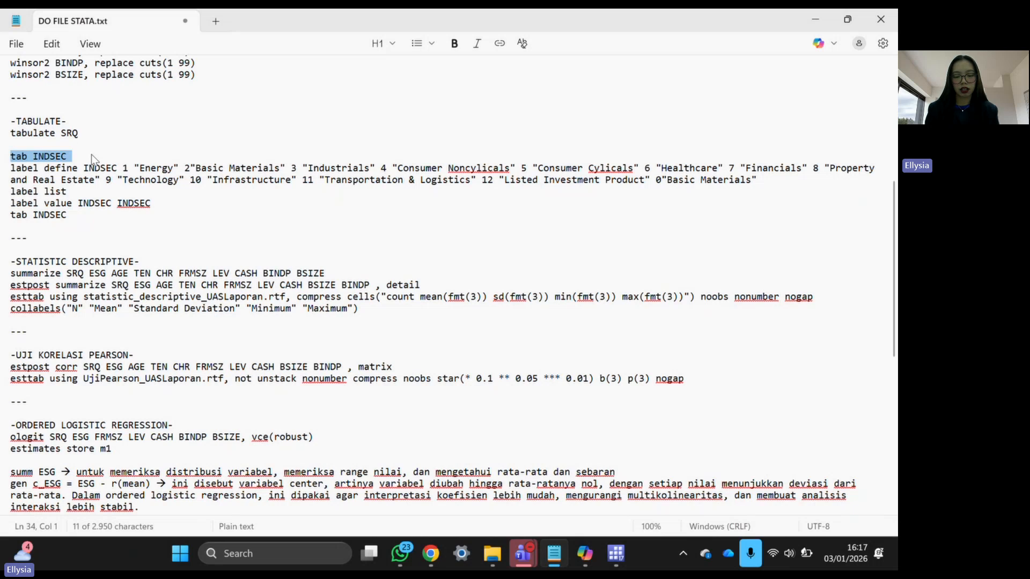
left_click(611, 553)
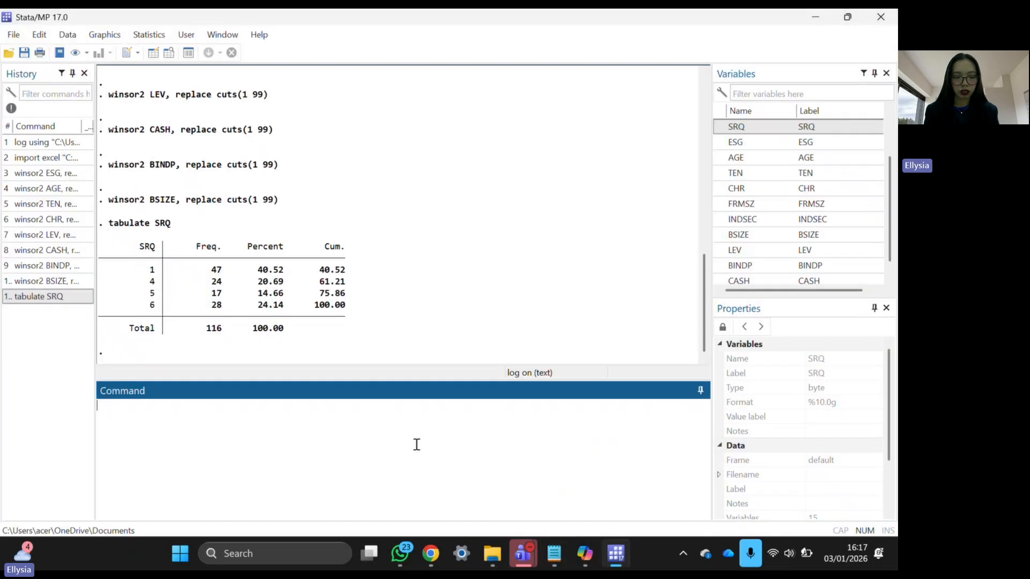
key("ctrl+v")
key("Return")
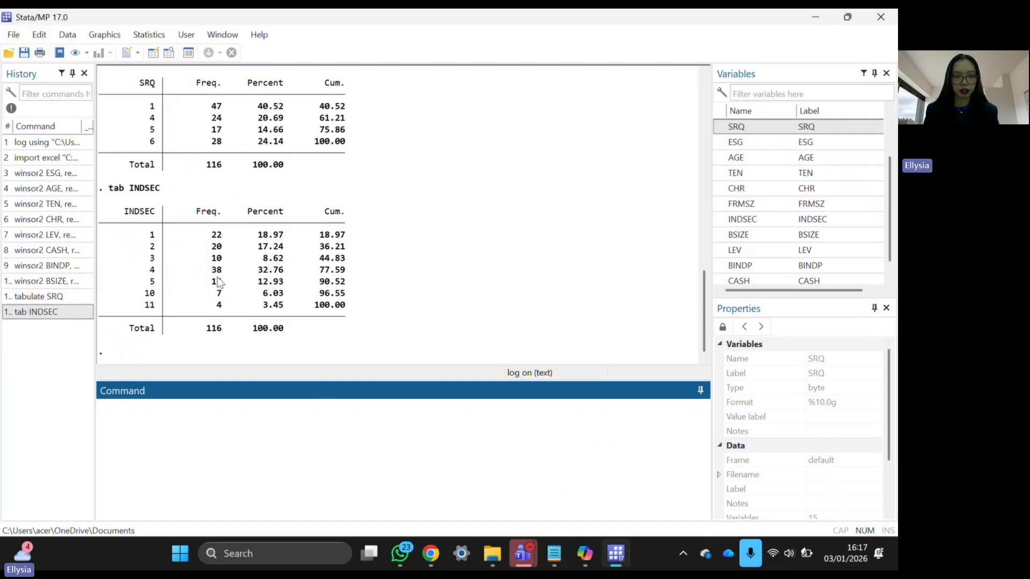
left_click_drag(140, 236, 156, 295)
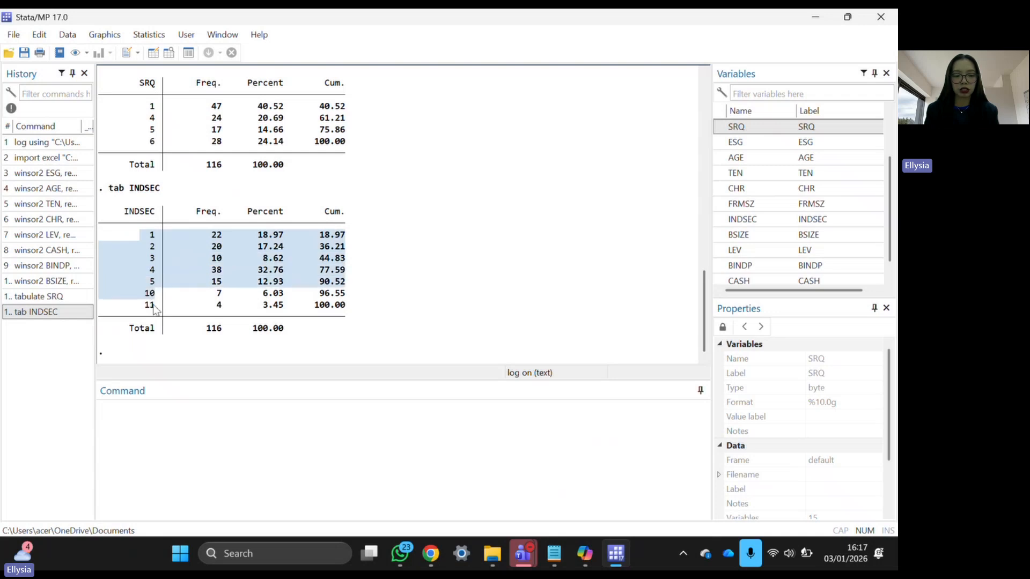
left_click(154, 304)
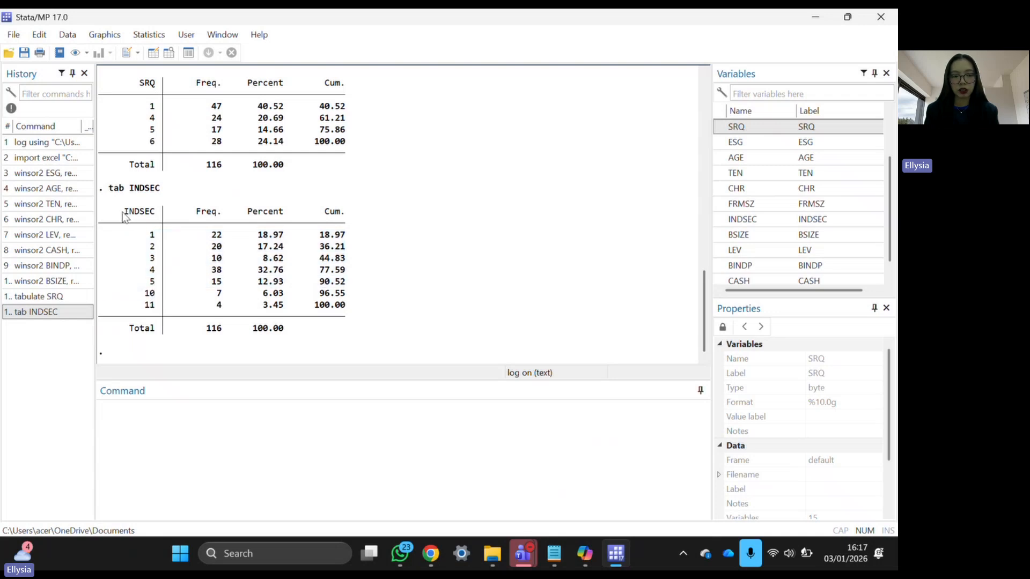
left_click_drag(120, 212, 156, 316)
left_click(155, 316)
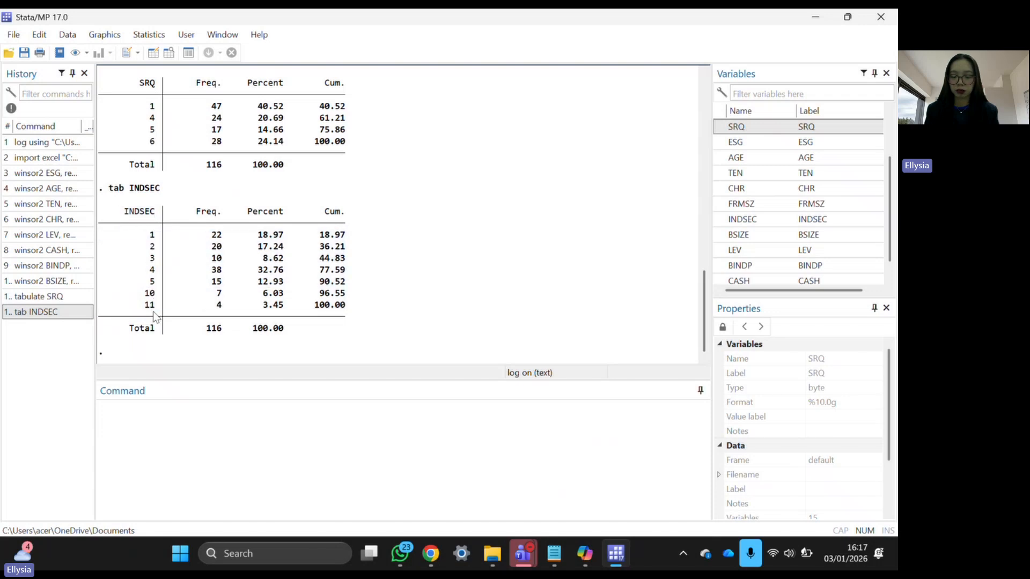
left_click(212, 445)
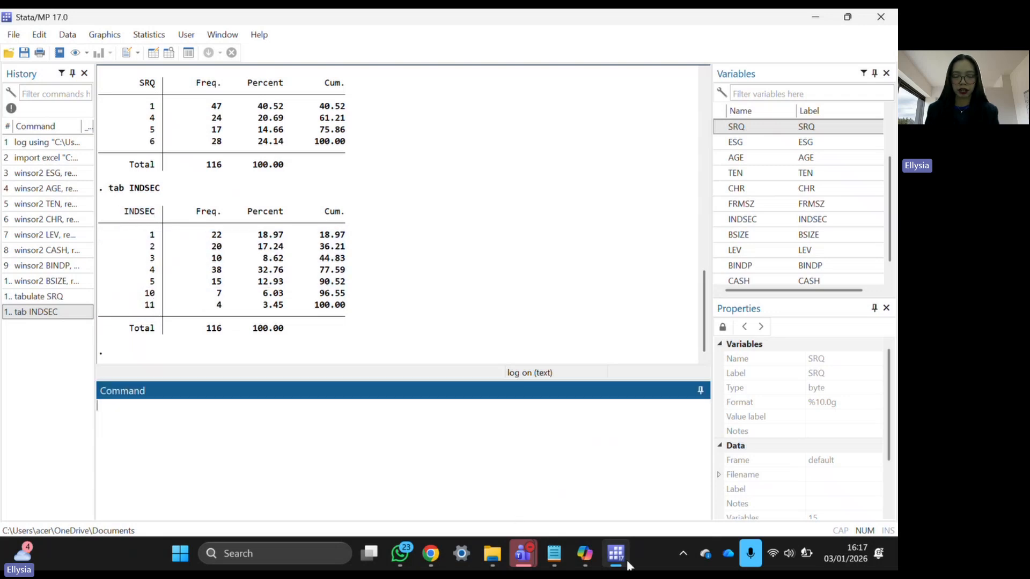
- Run label define INDSEC for codes 1–12 after deleting the 0 "Basic Materials" entry
left_click(561, 565)
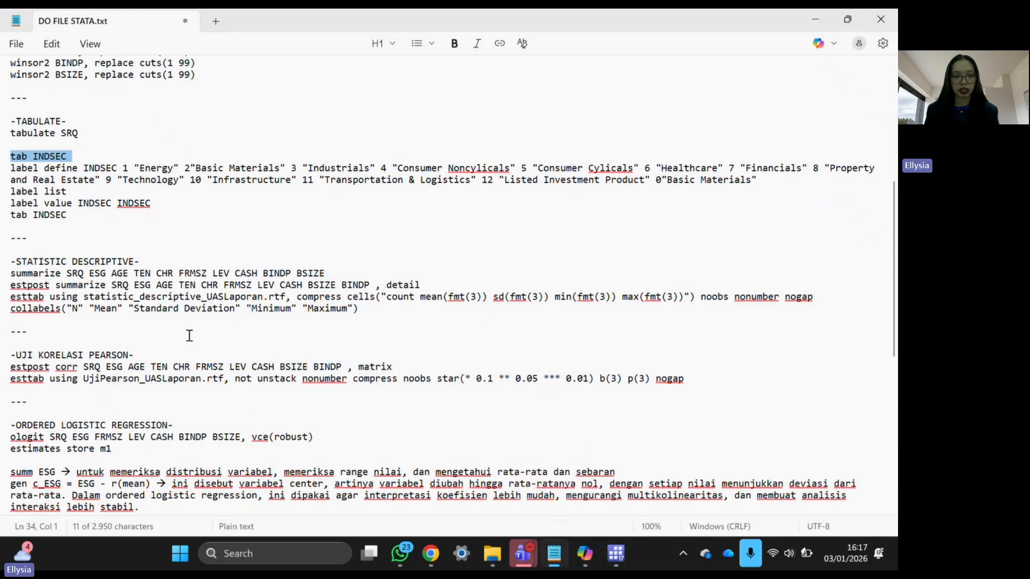
triple_click(15, 172)
key("ctrl+c")
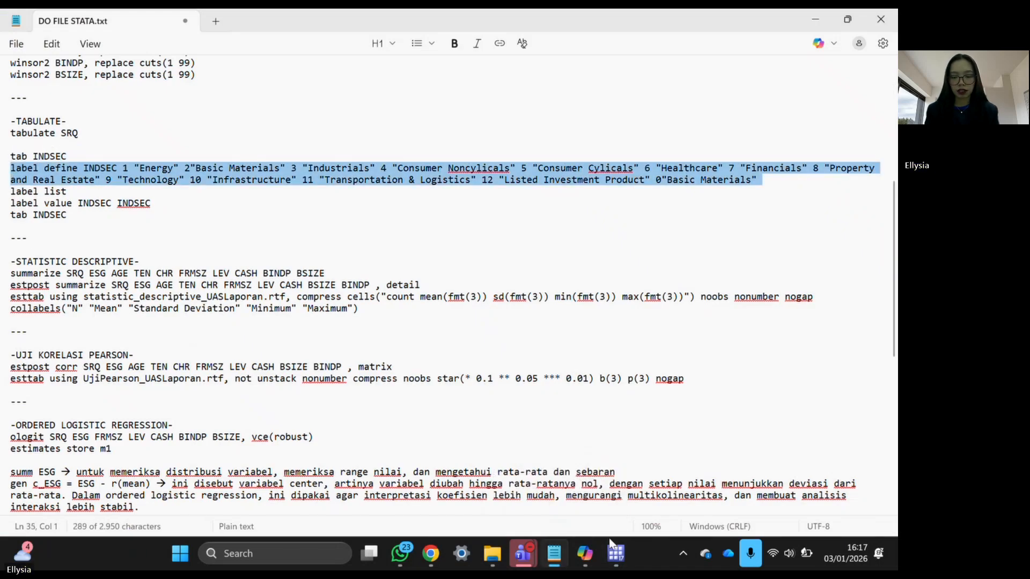
mouse_move(616, 555)
left_click(569, 493)
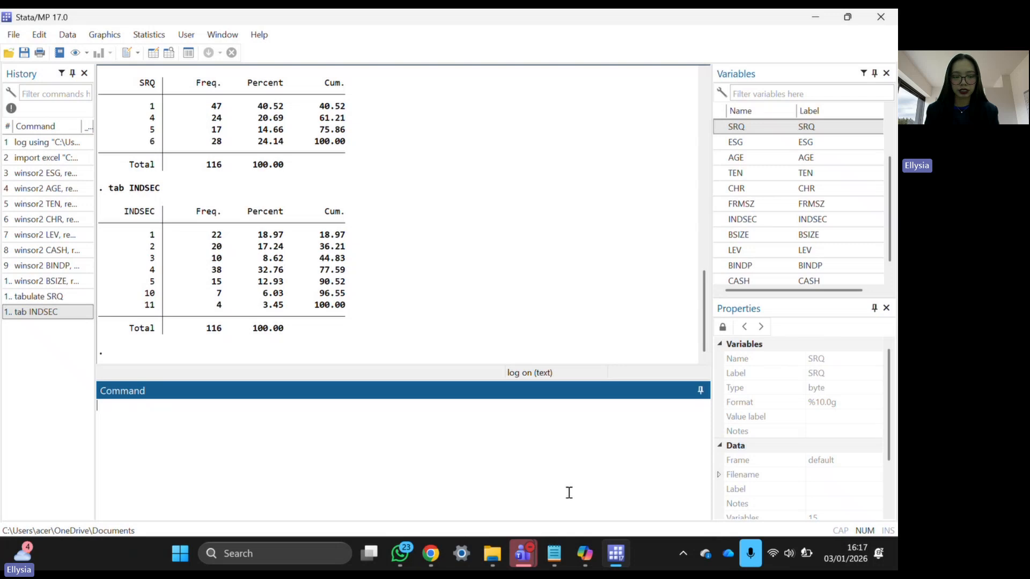
key("ctrl+v")
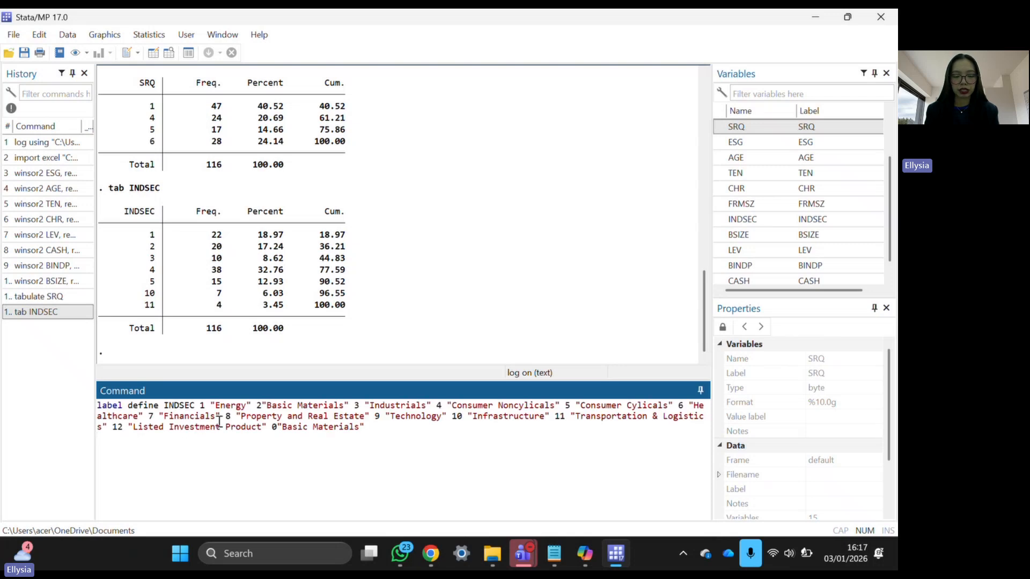
left_click(197, 406)
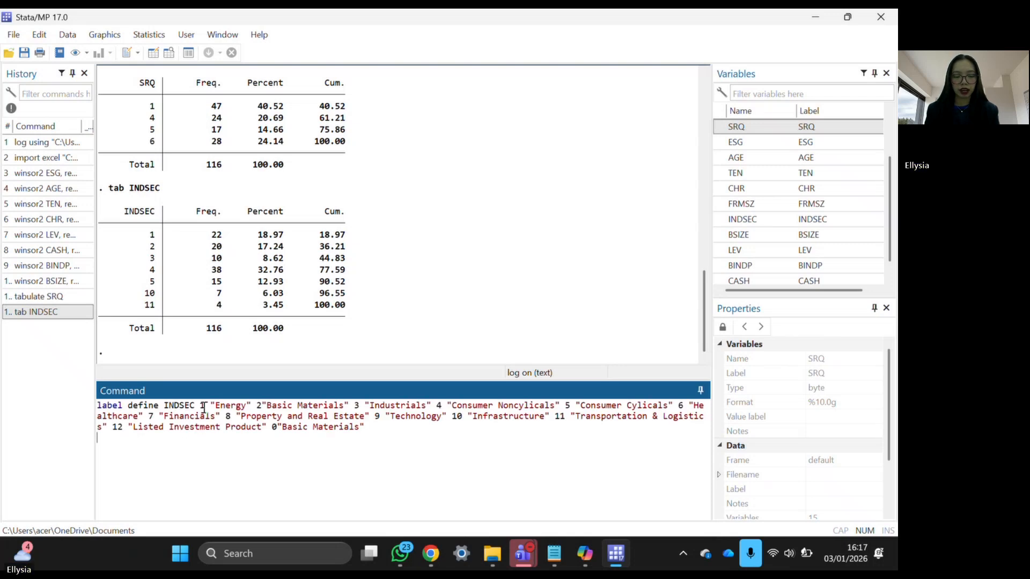
double_click(231, 406)
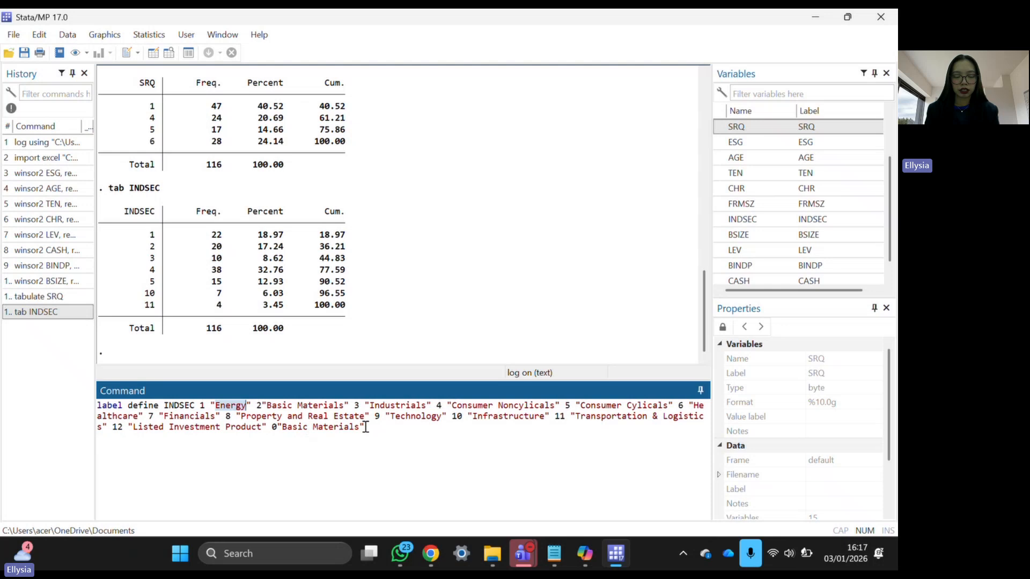
left_click_drag(366, 427, 273, 429)
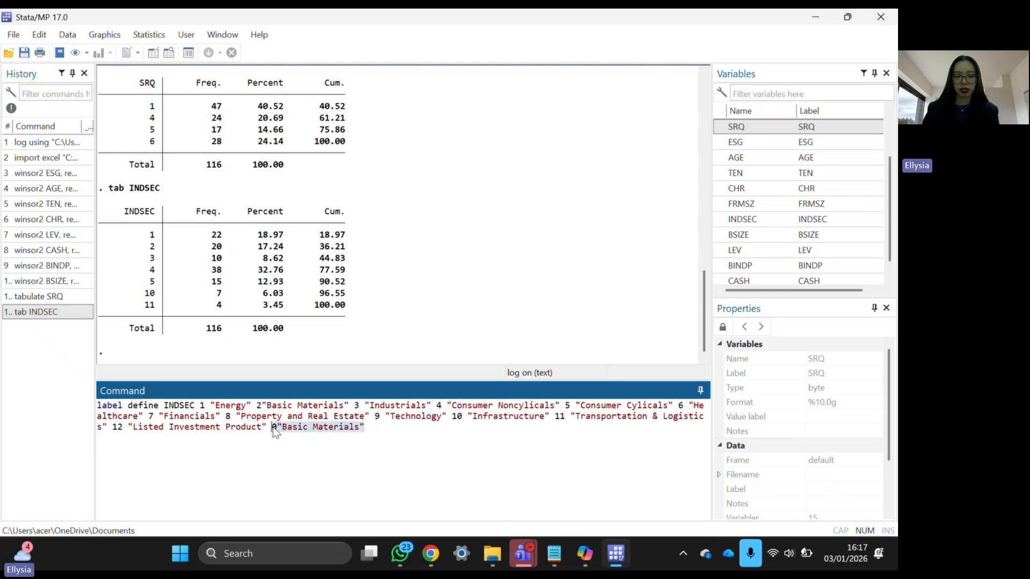
key("BackSpace")
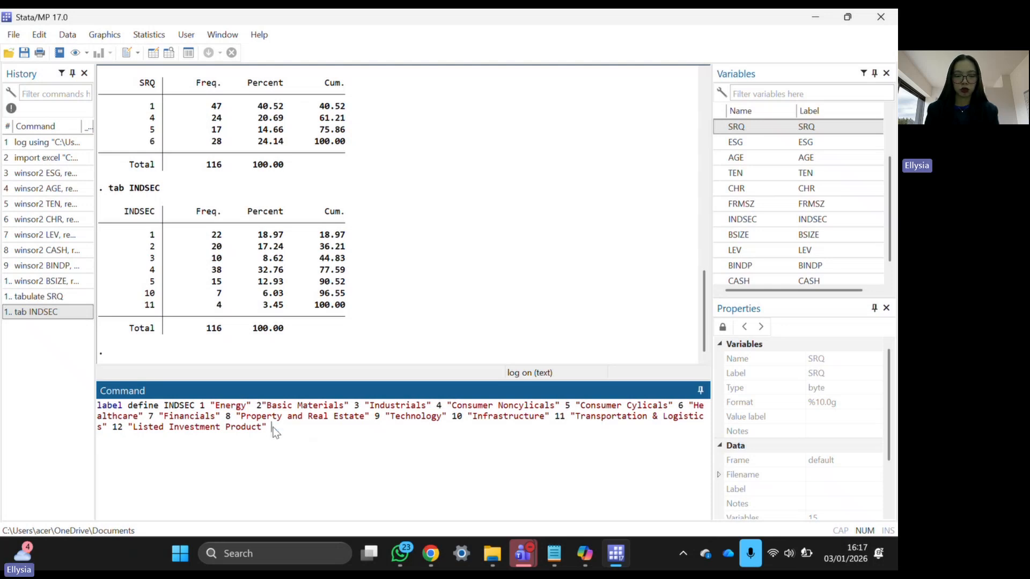
left_click(371, 438)
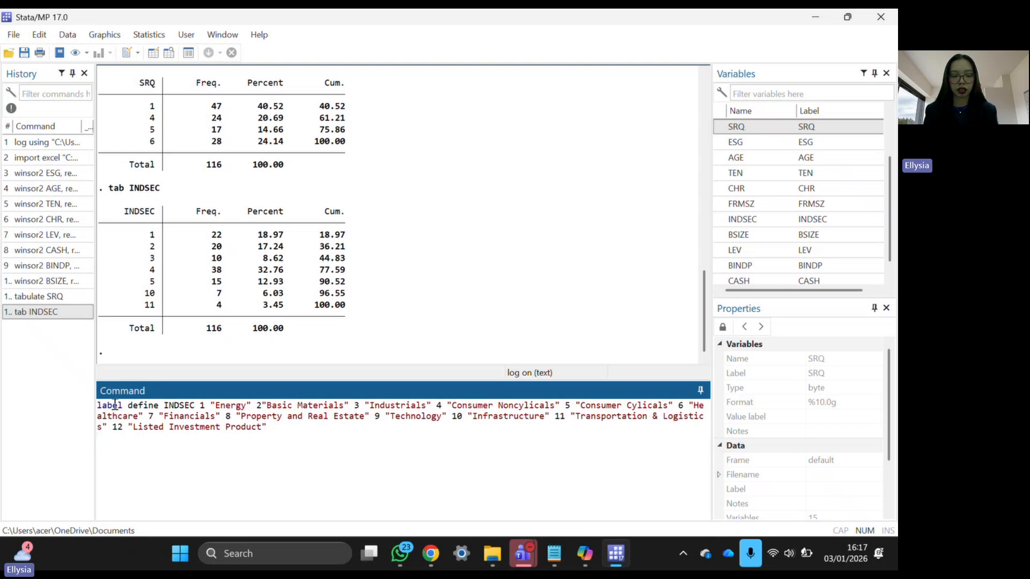
key("Return")
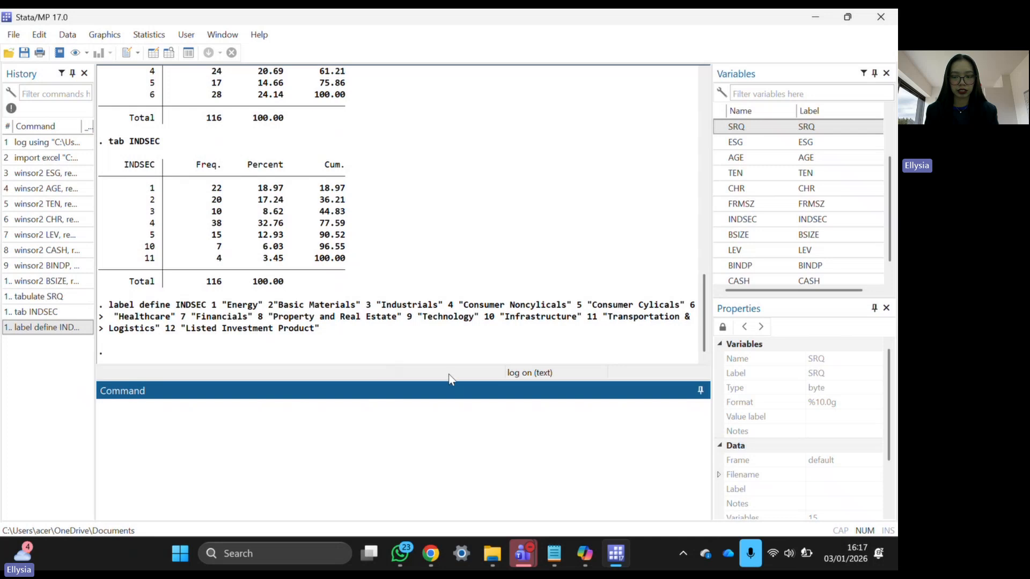
- Run label list to show INDSEC sector names from Energy to Listed Investment Product
left_click(553, 558)
triple_click(41, 195)
key("ctrl+c")
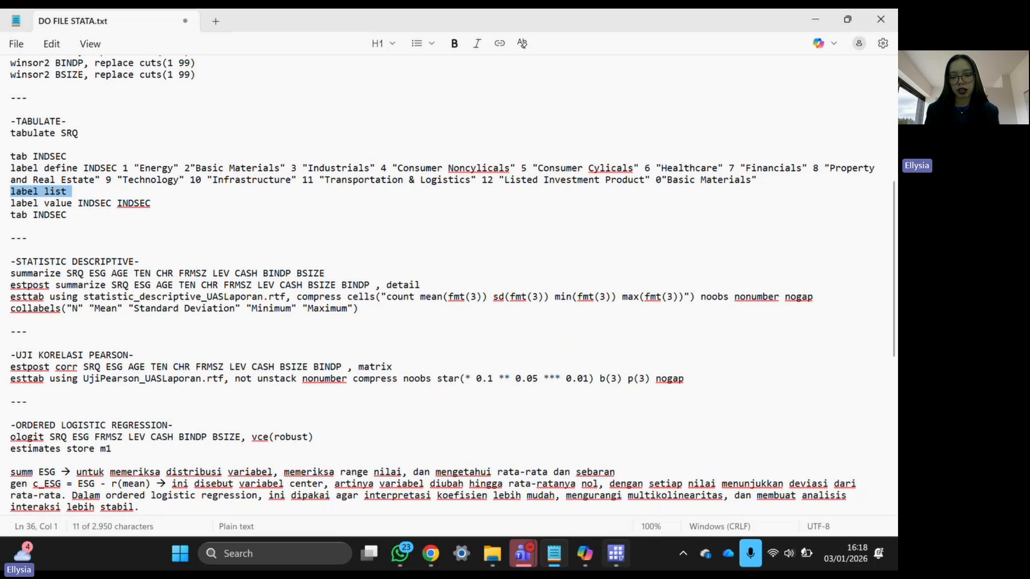
left_click(616, 557)
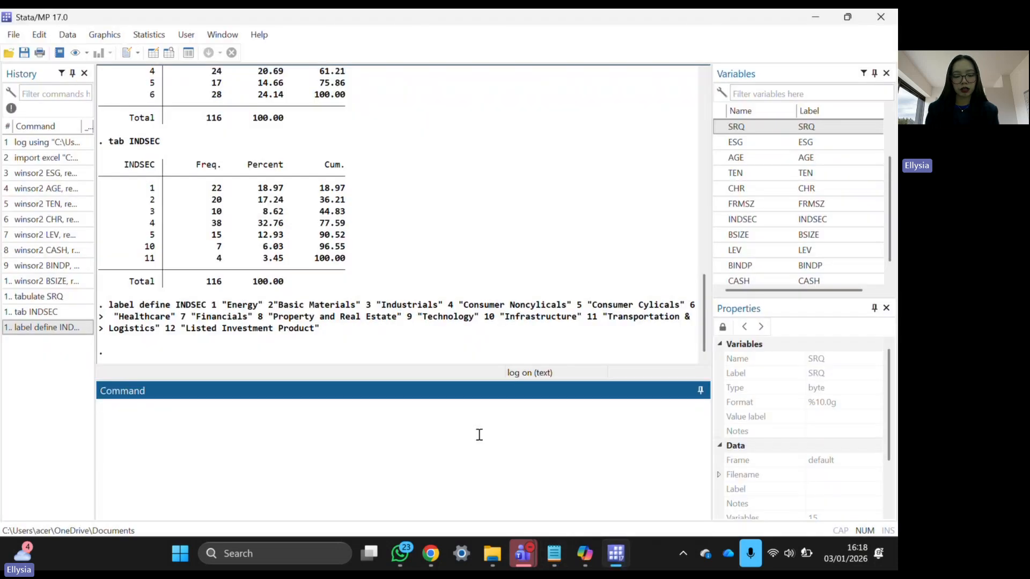
key("ctrl+v")
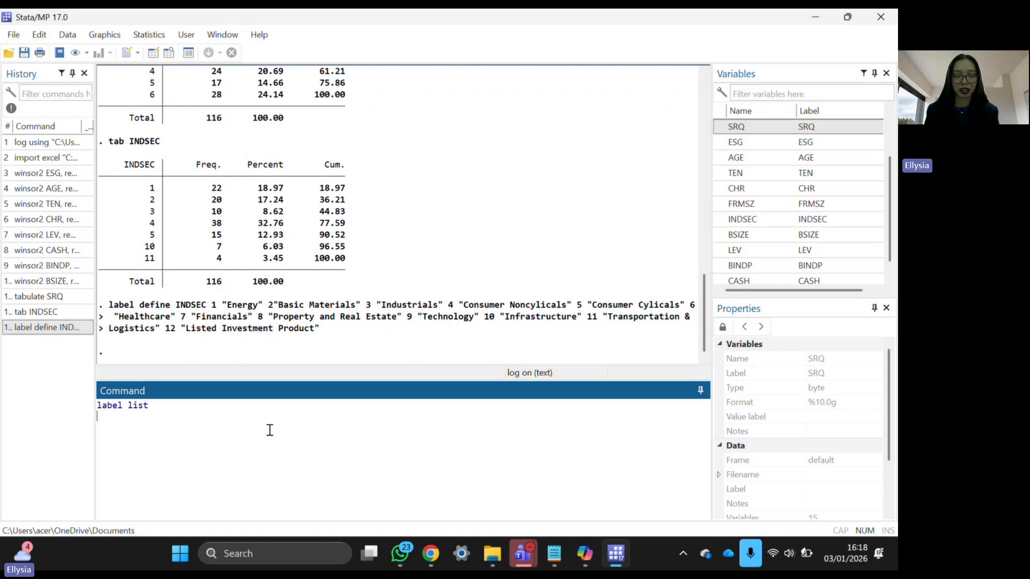
key("Return")
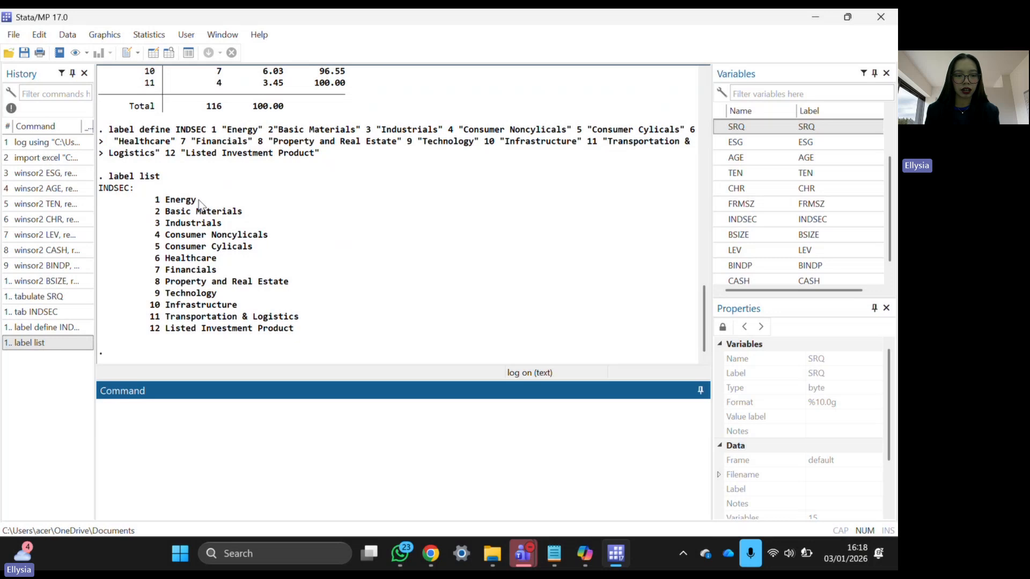
double_click(182, 200)
left_click_drag(152, 211, 279, 219)
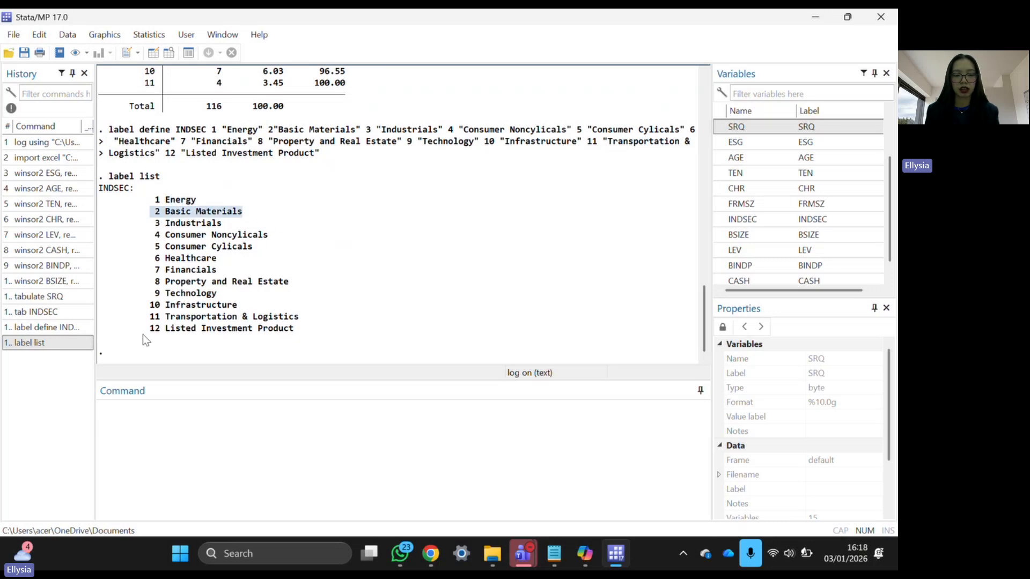
left_click_drag(144, 335, 340, 347)
left_click(340, 347)
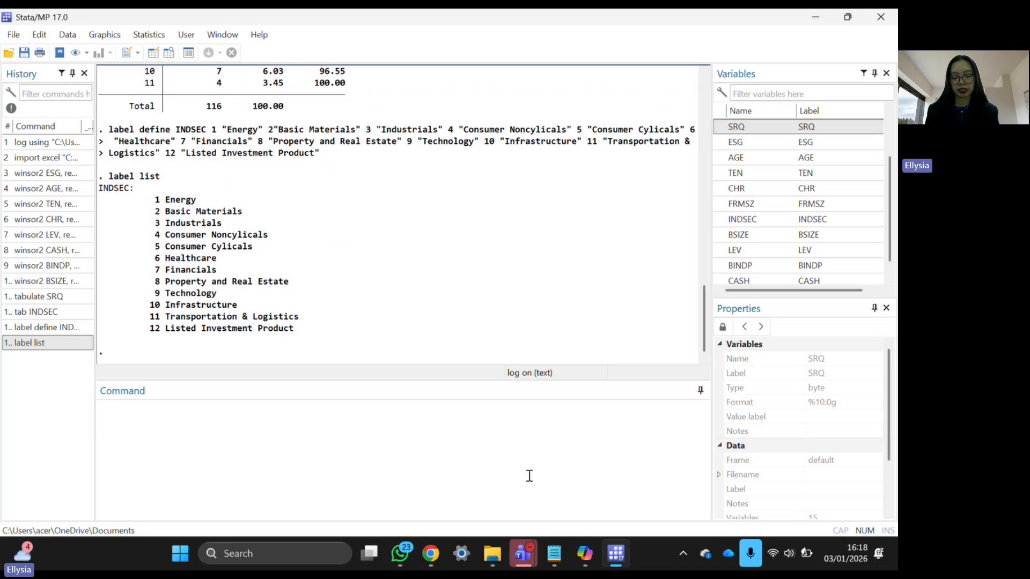
- Bring the label value INDSEC INDSEC line from the do-file into Stata's Command window
left_click(554, 554)
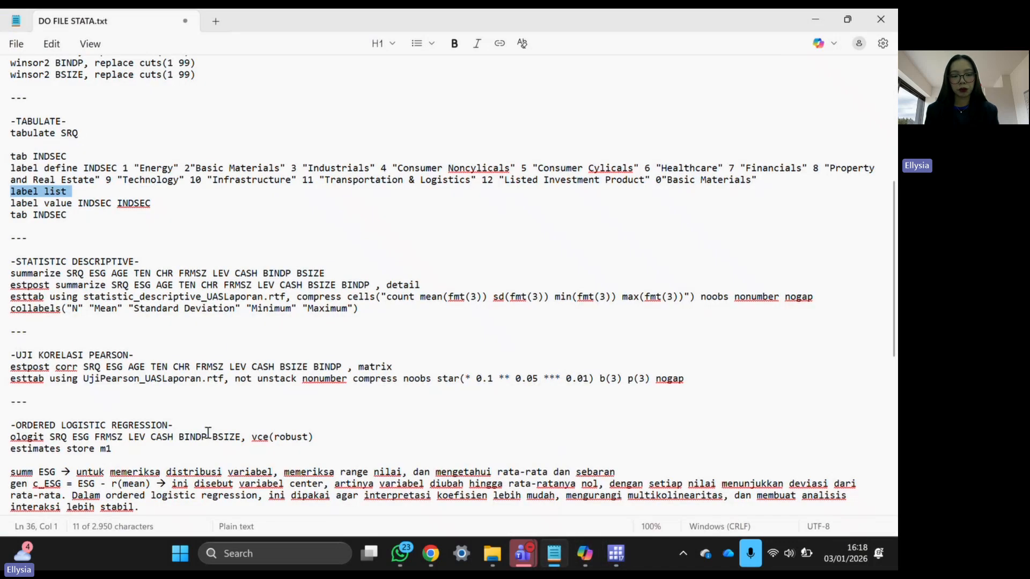
triple_click(14, 204)
key("ctrl+c")
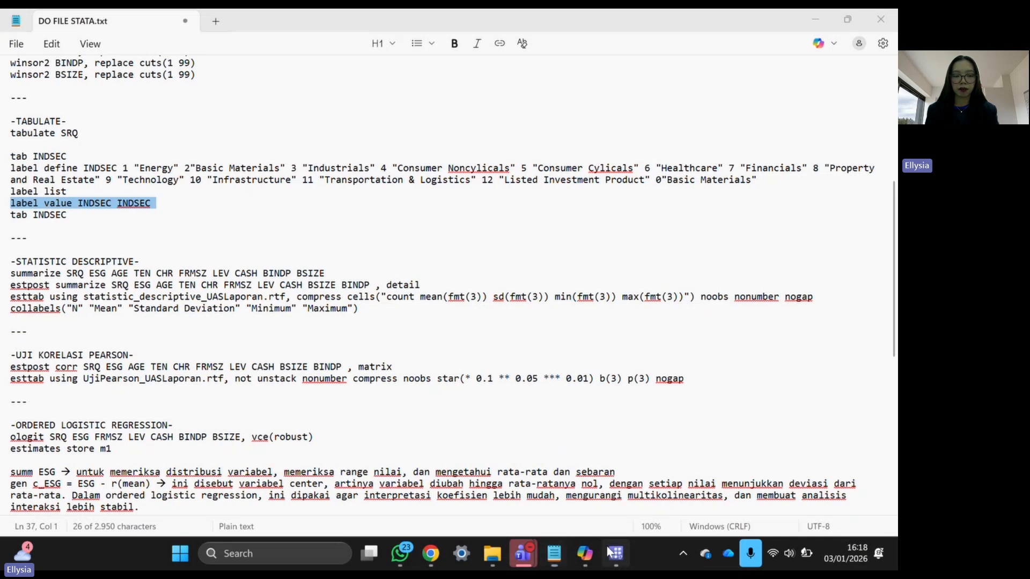
key("alt+Tab")
key("ctrl+v")
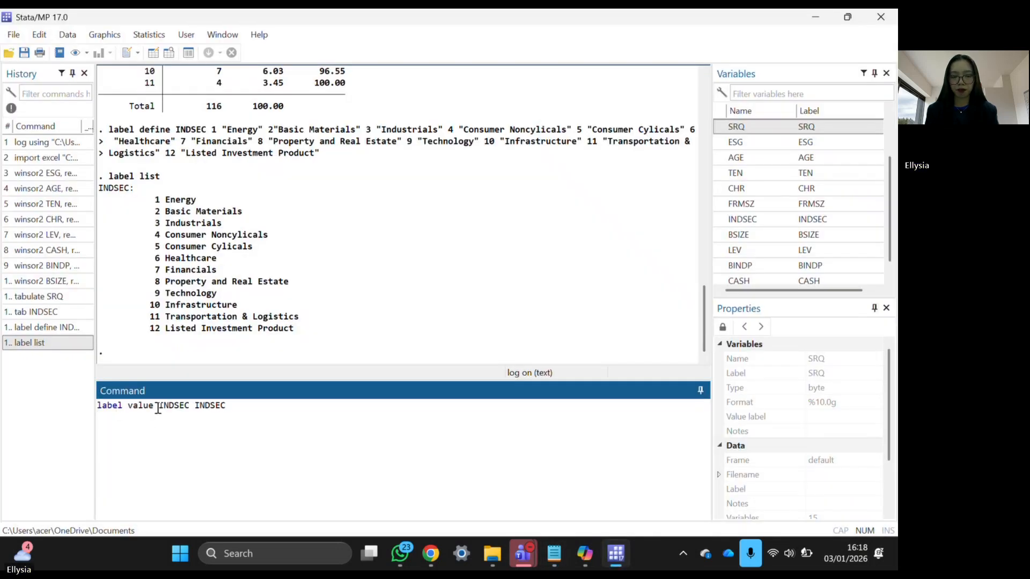
left_click_drag(159, 406, 227, 405)
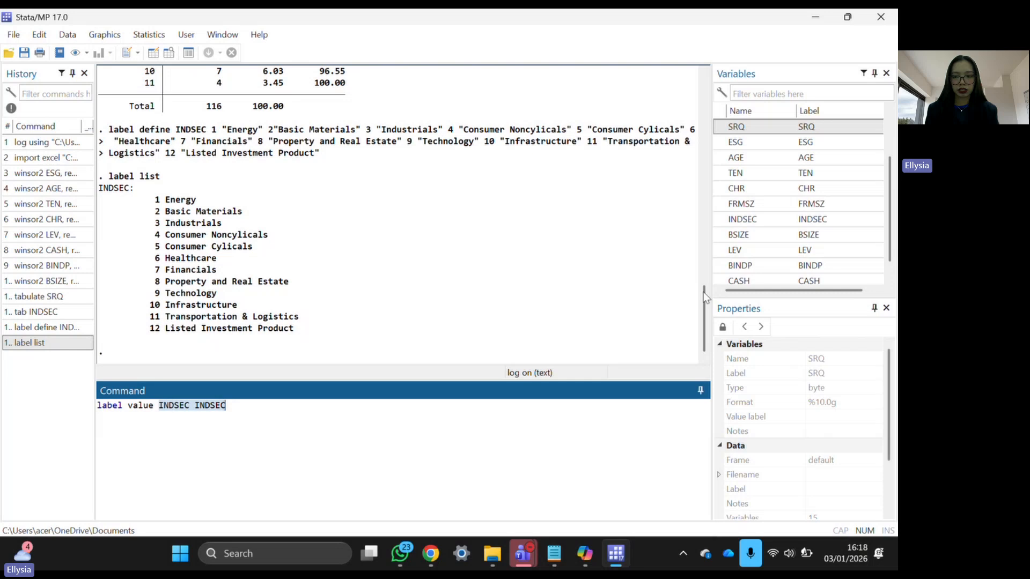
scroll(777, 263, "down", 1)
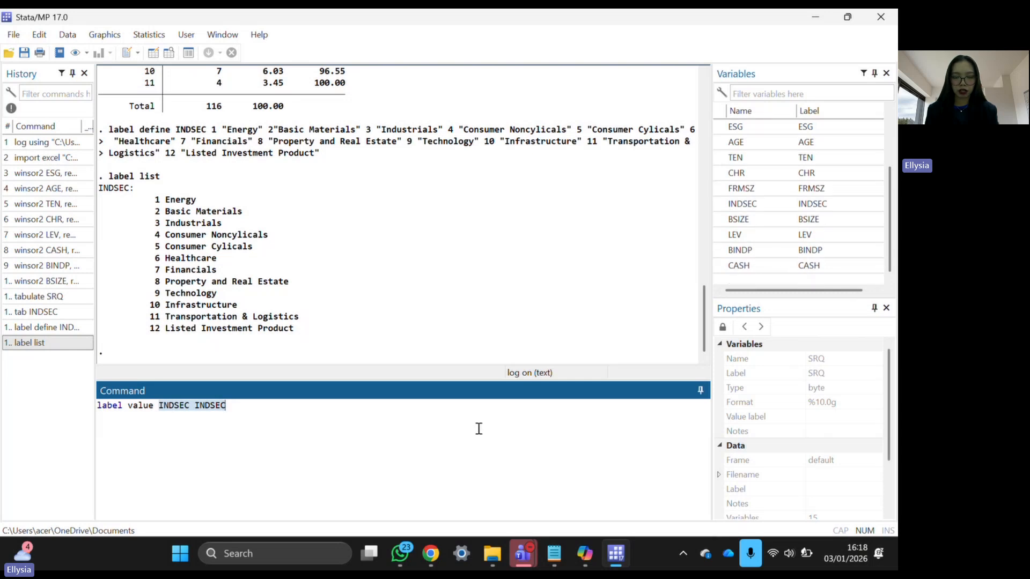
left_click(375, 451)
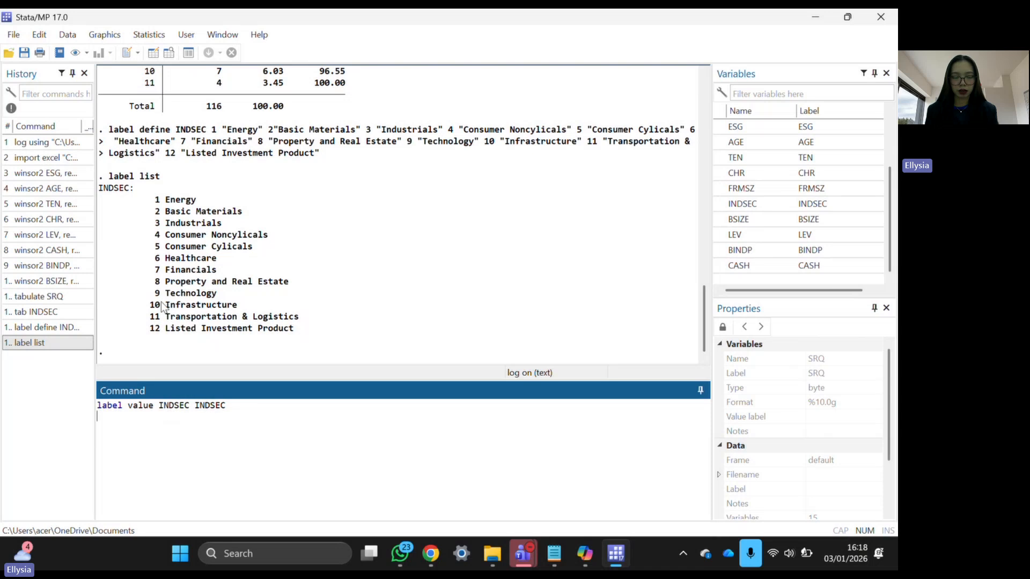
- Run label value INDSEC INDSEC, then tab INDSEC so sectors appear by name
left_click_drag(159, 328, 151, 238)
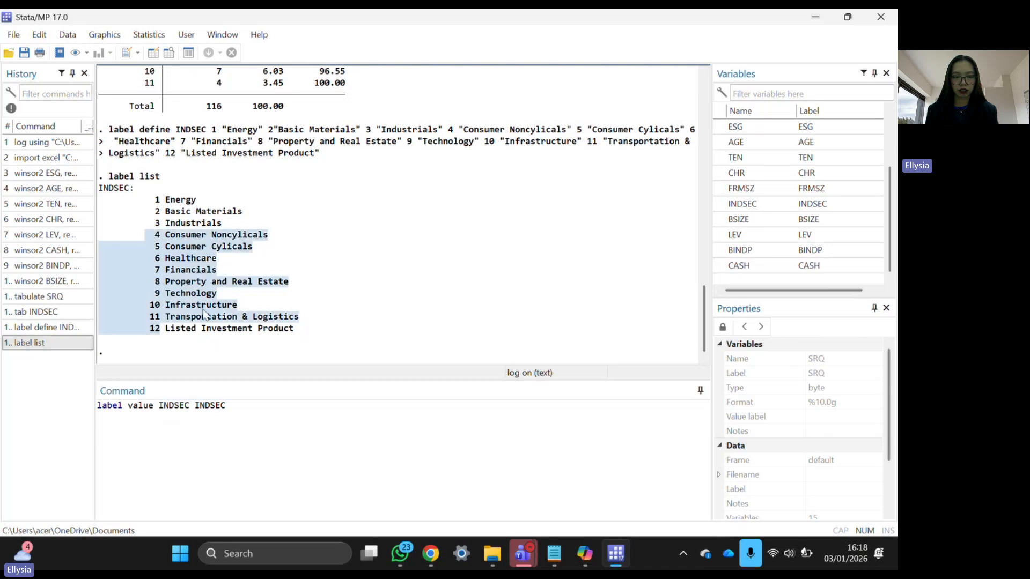
left_click(325, 333)
left_click_drag(325, 333, 224, 248)
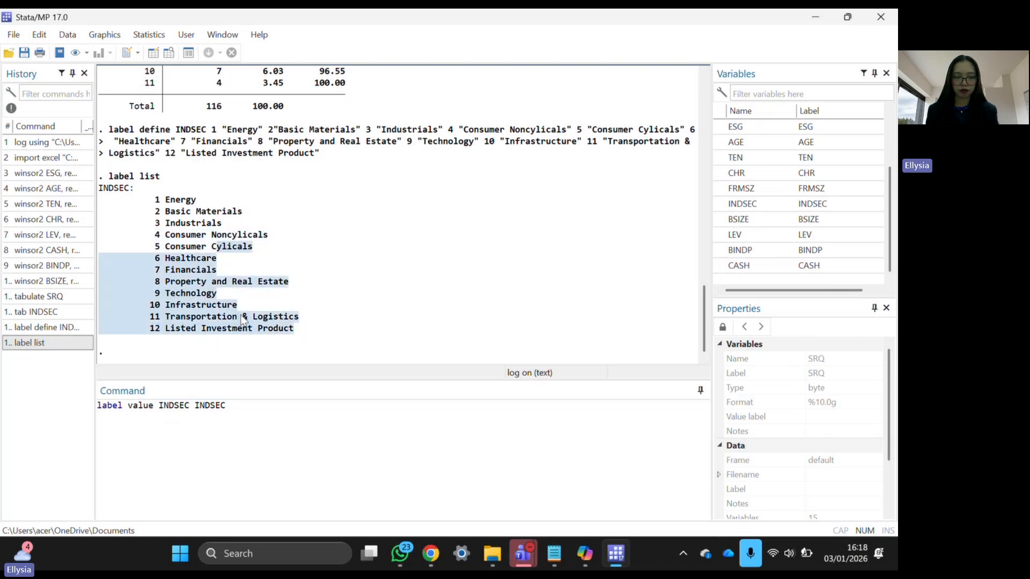
left_click(260, 418)
key("Return")
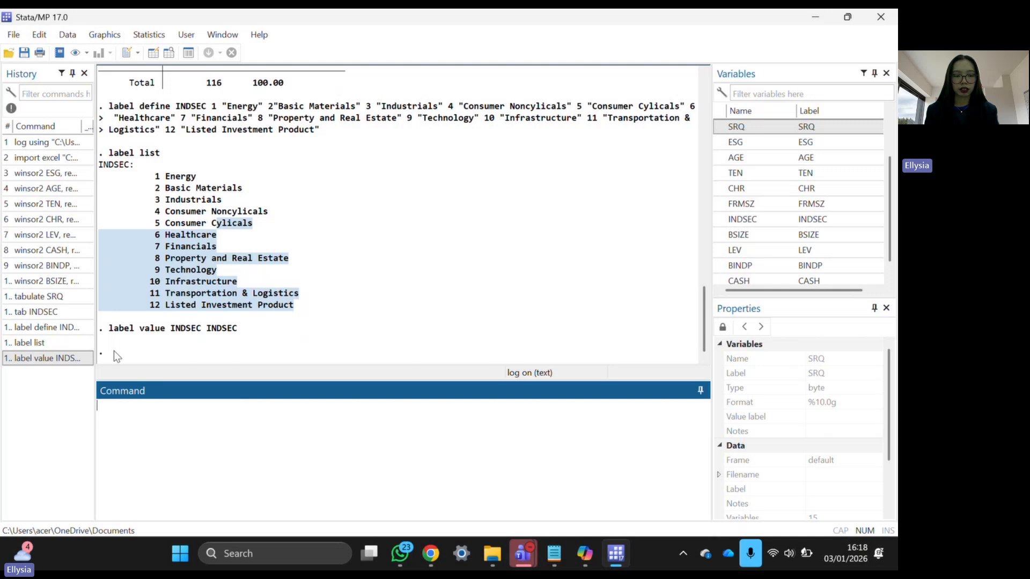
type("tab")
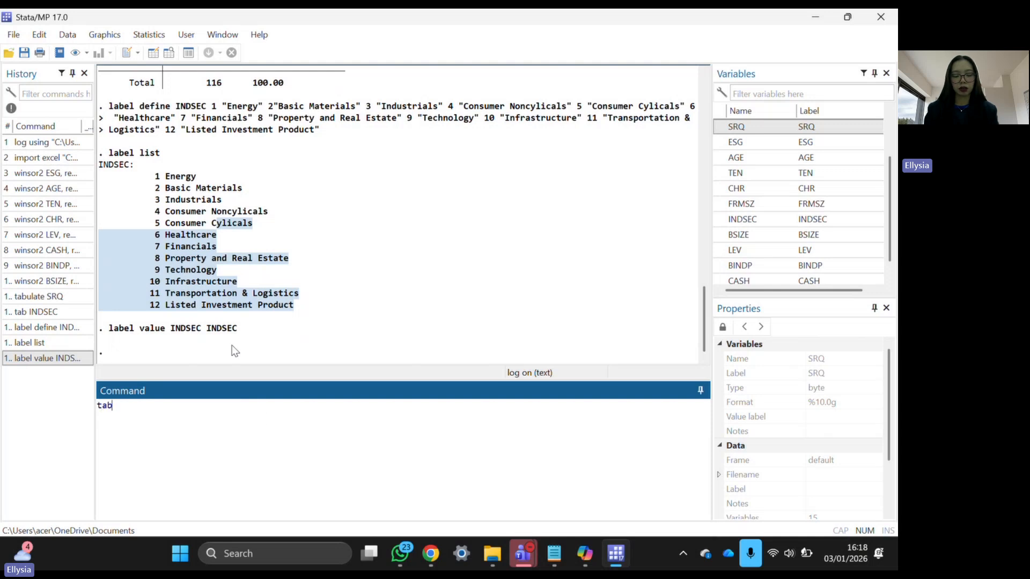
type(" INDSEC")
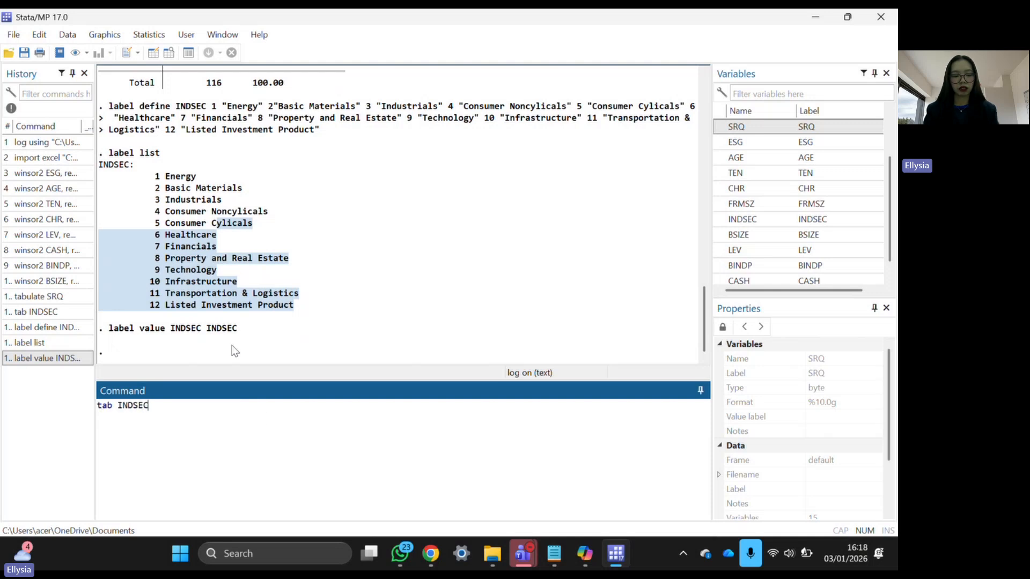
key("Return")
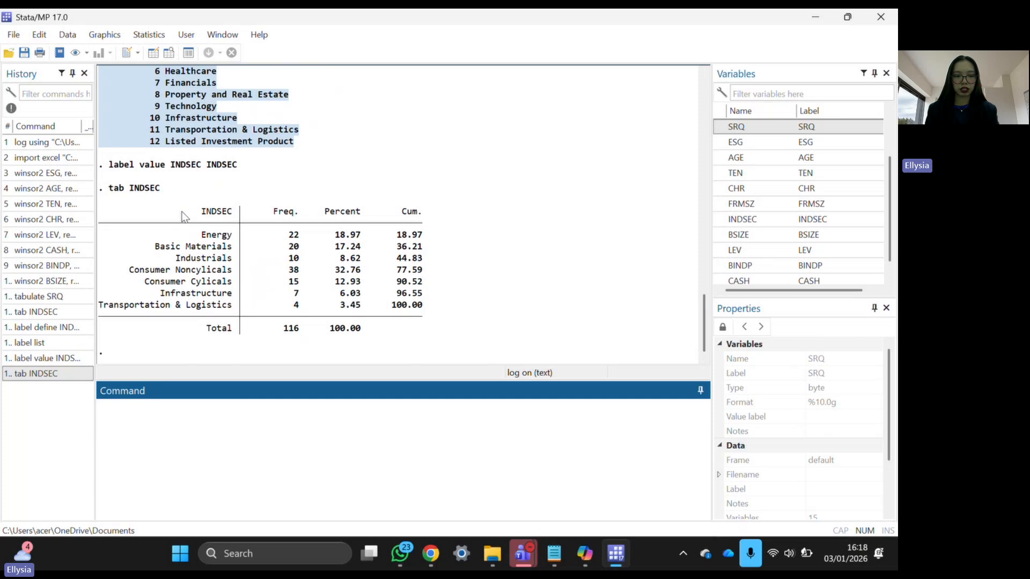
- Review the labelled INDSEC table: Consumer Noncylicals leads with 38 of 116 observations (32.76%)
left_click_drag(183, 217, 215, 337)
left_click(391, 351)
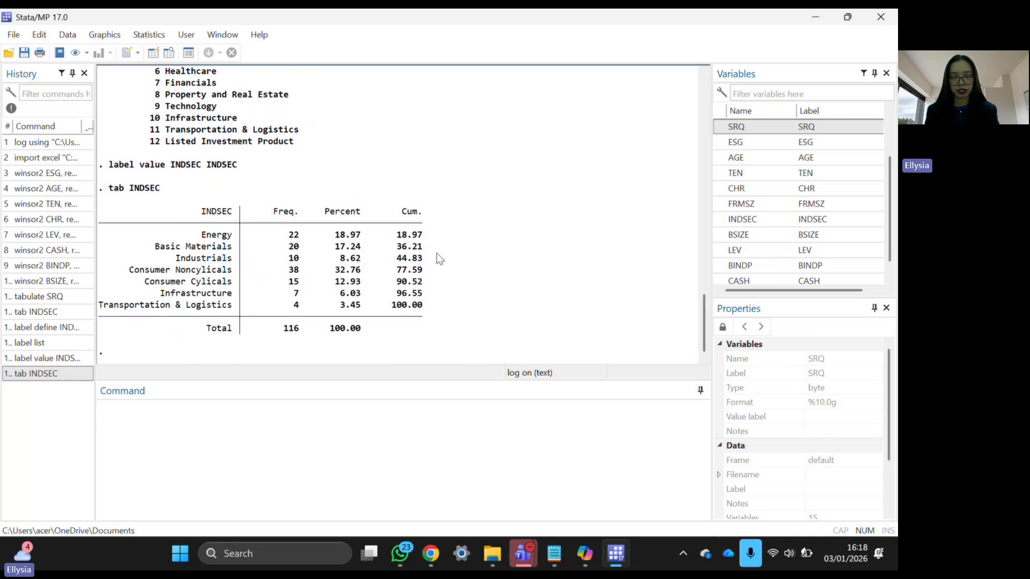
scroll(437, 253, "up", 6)
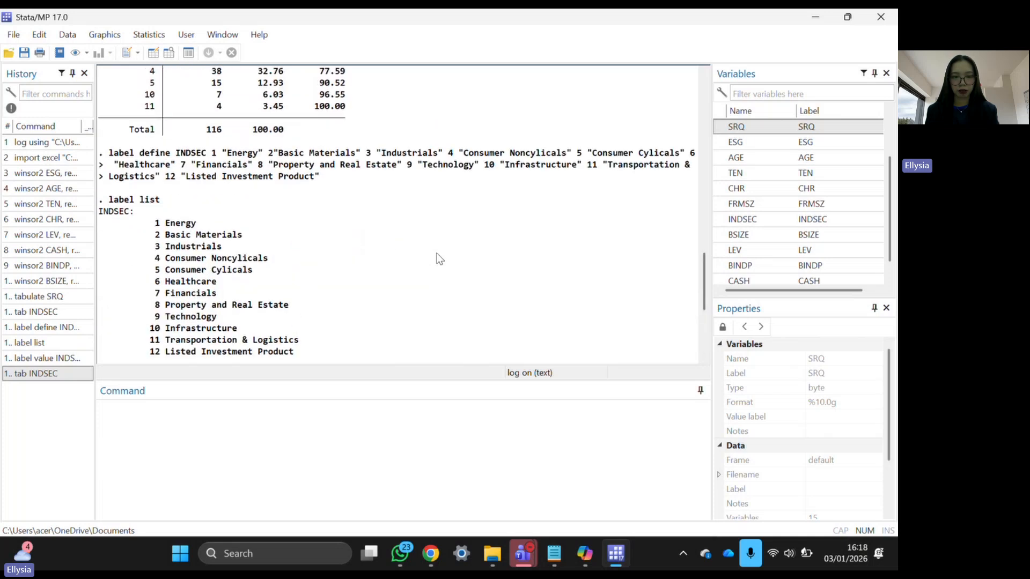
scroll(437, 253, "down", 6)
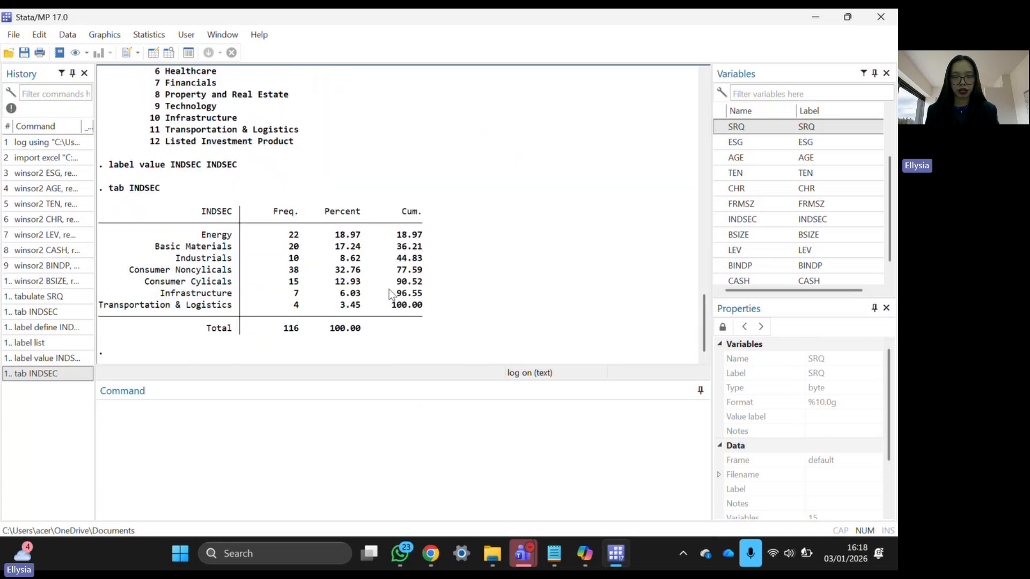
scroll(205, 297, "up", 5)
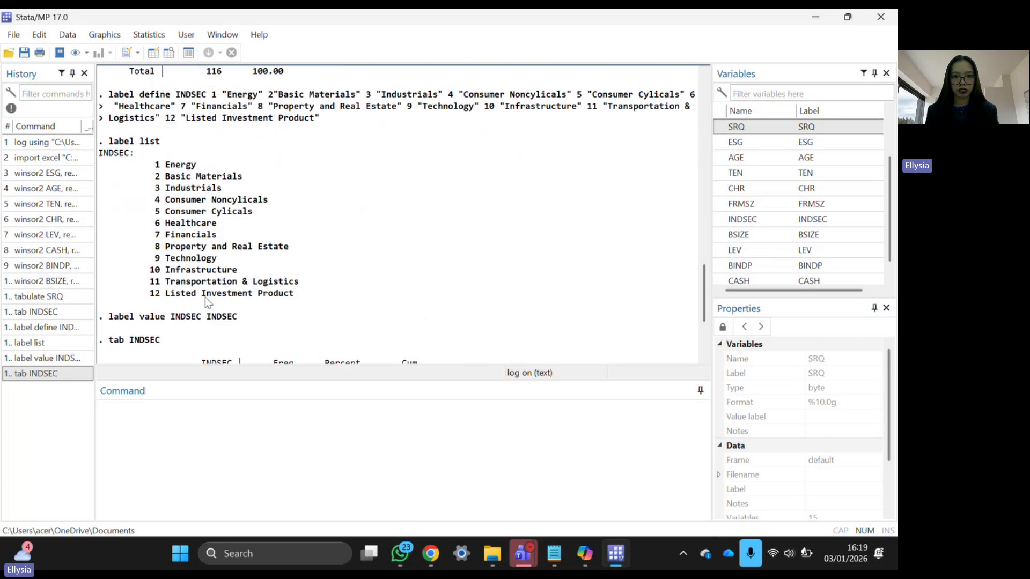
scroll(206, 298, "up", 1)
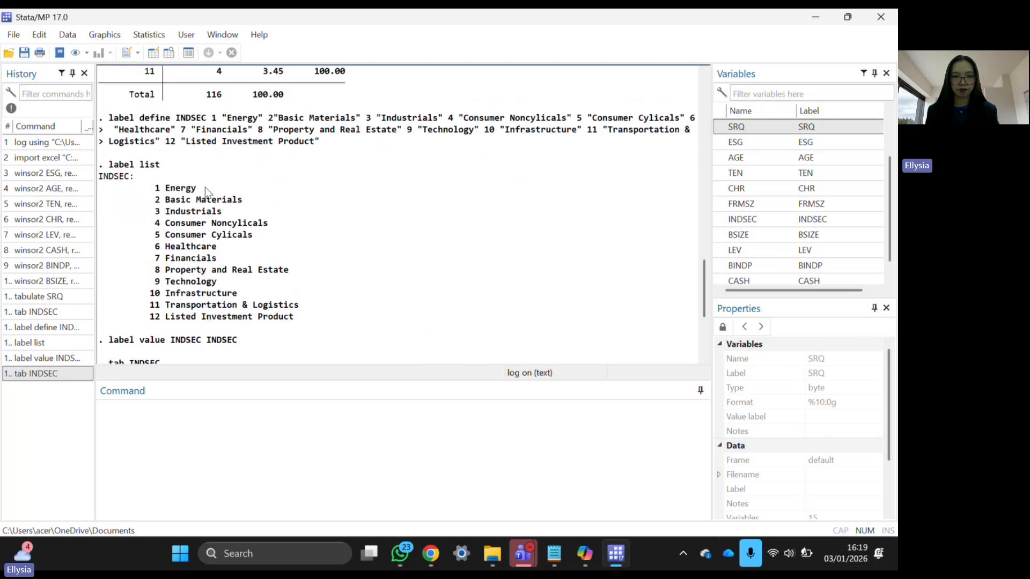
scroll(204, 187, "down", 5)
left_click(194, 468)
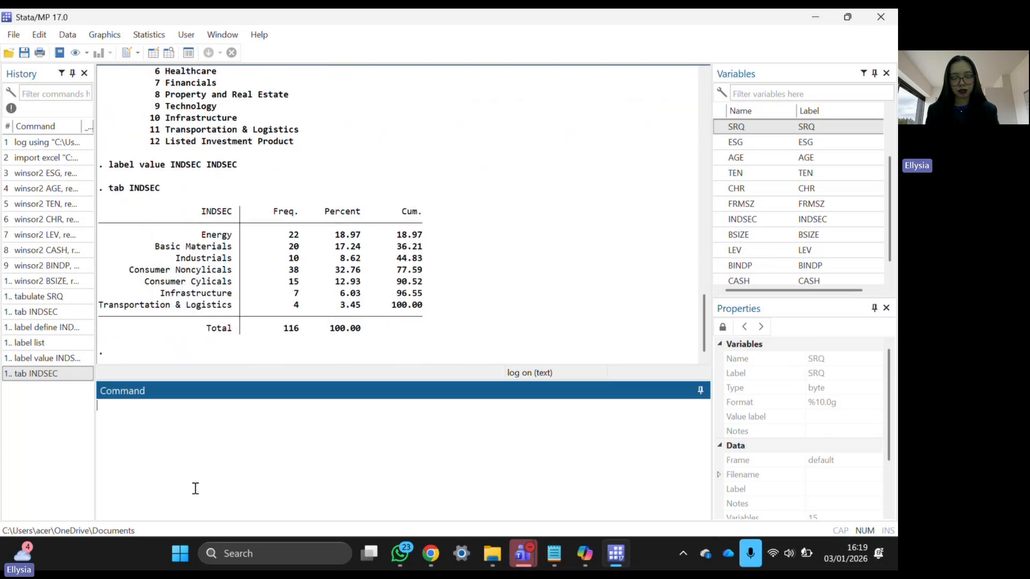
- Copy 'summarize SRQ ESG AGE TEN CHR FRMSZ LEV CASH BINDP BSIZE' from the do-file and run it
left_click(554, 555)
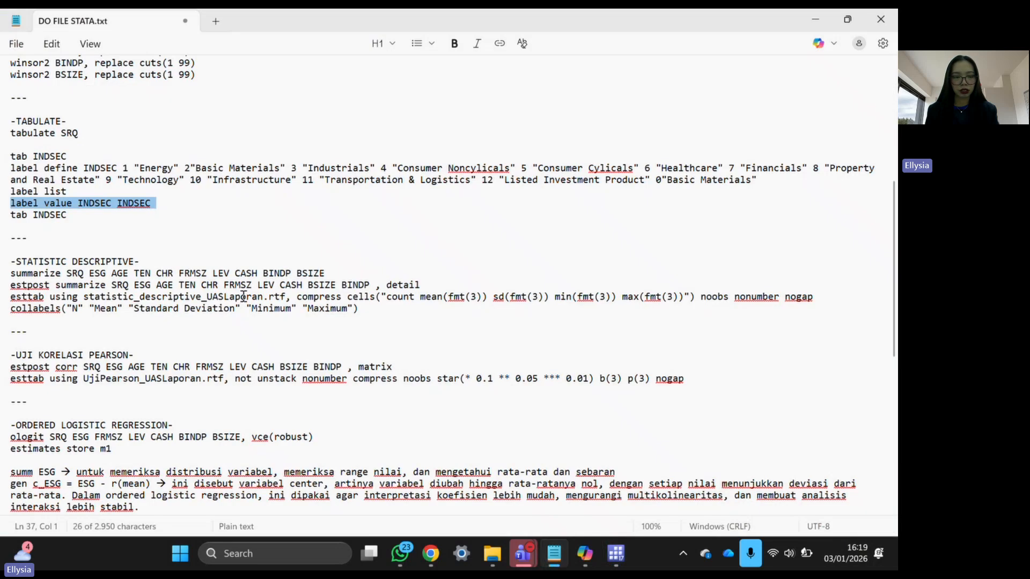
scroll(243, 296, "down", 4)
scroll(243, 296, "down", 1)
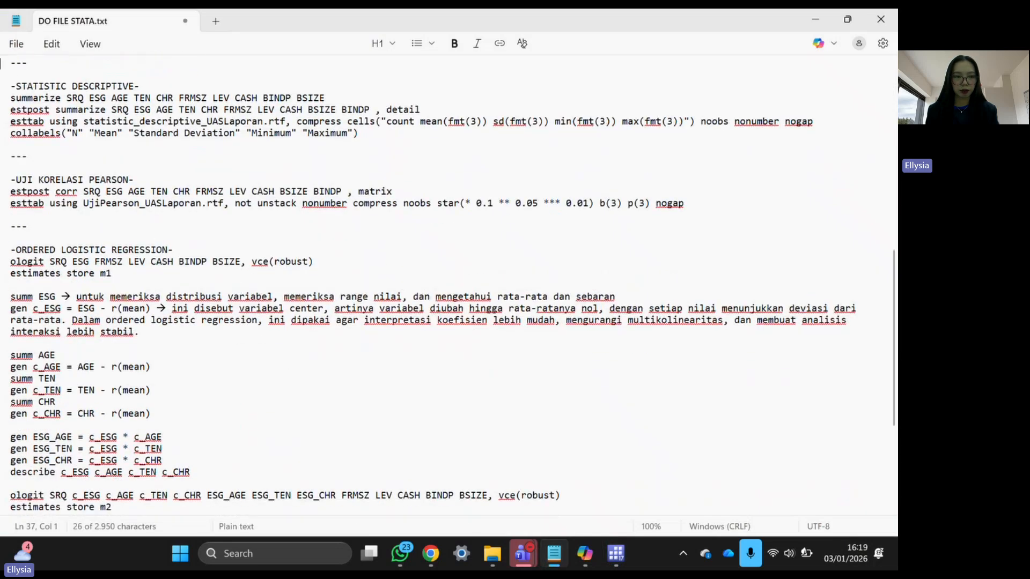
triple_click(34, 99)
key("ctrl+c")
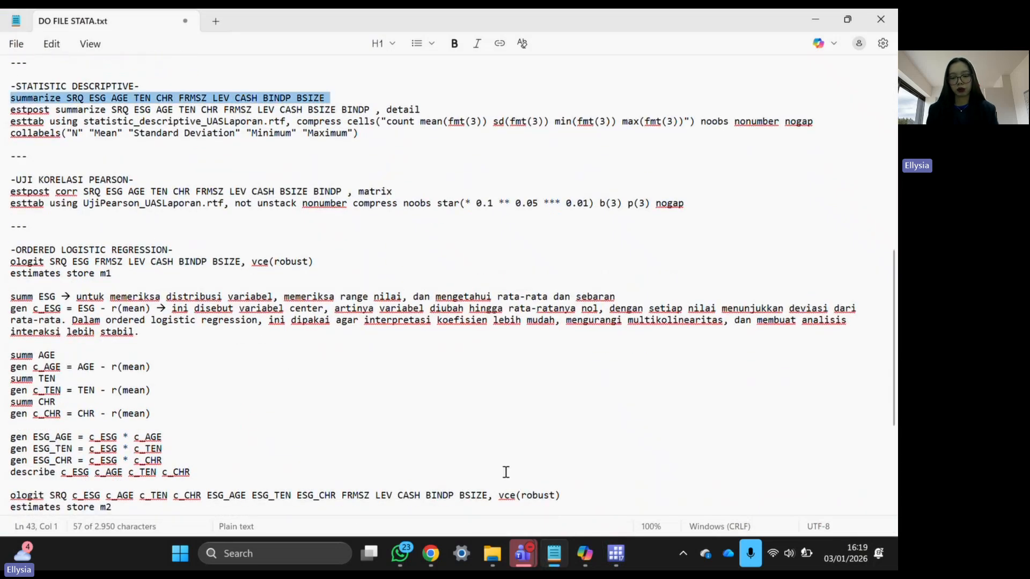
left_click(615, 554)
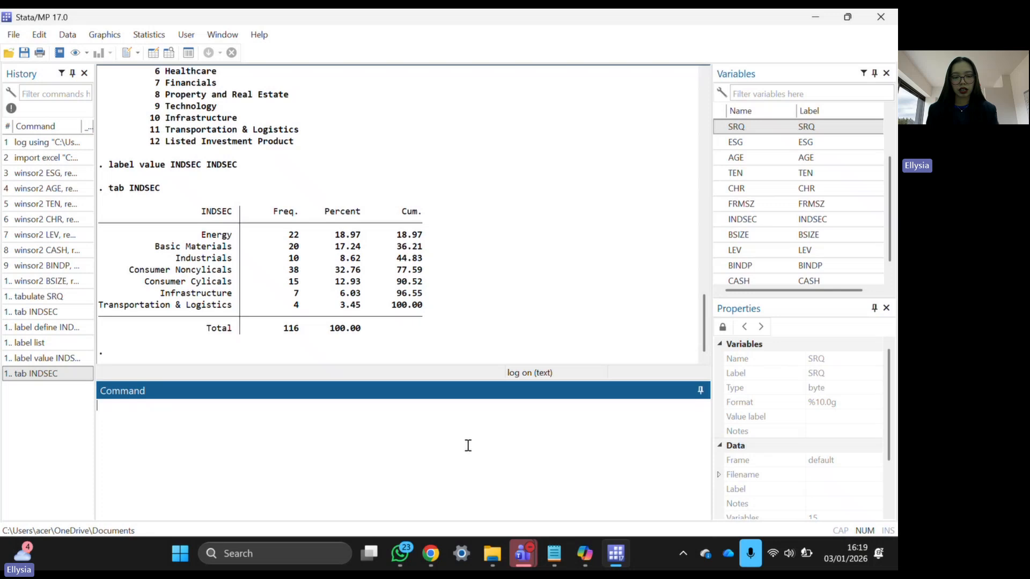
key("ctrl+v")
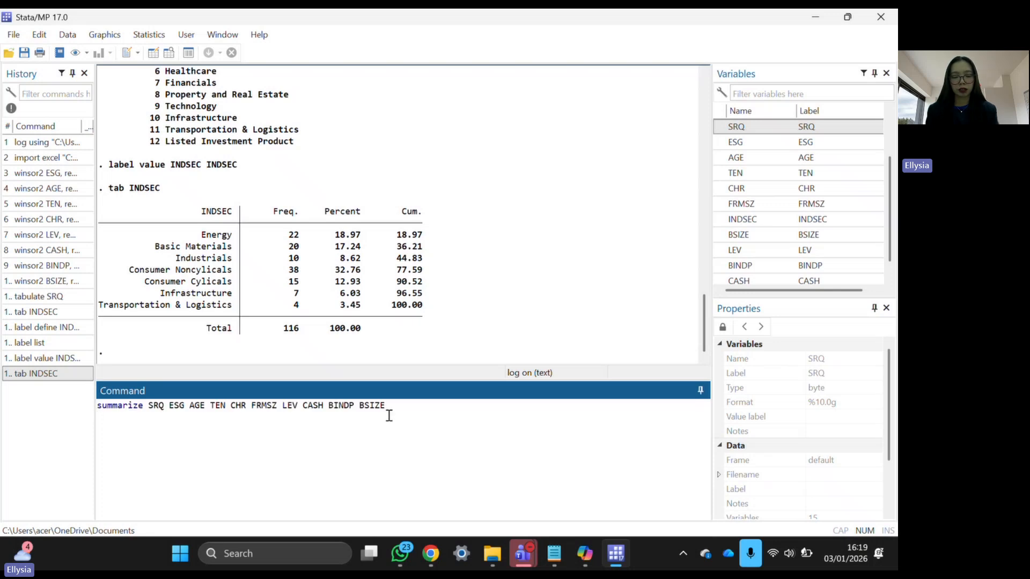
left_click_drag(389, 416, 117, 411)
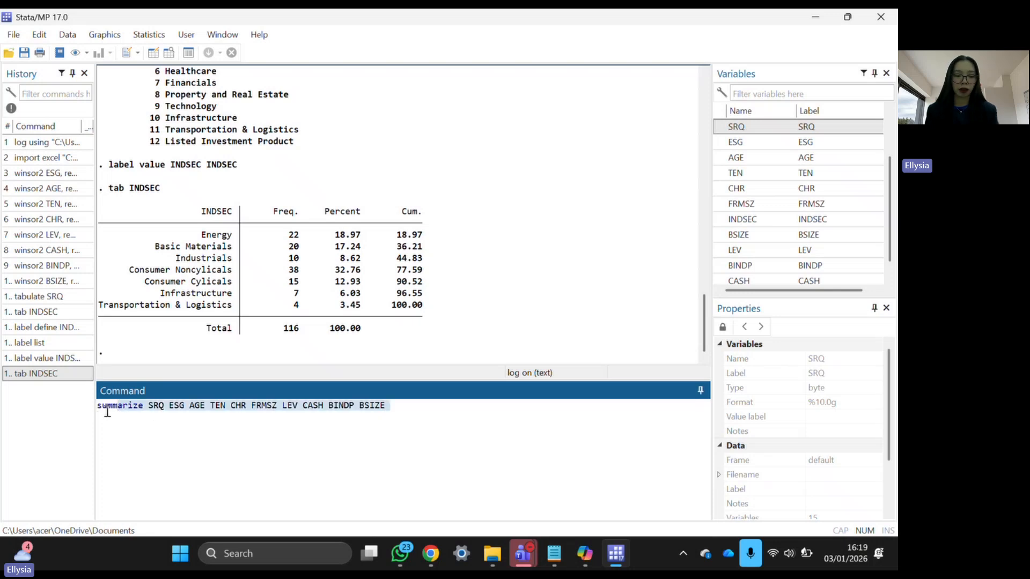
left_click(108, 412)
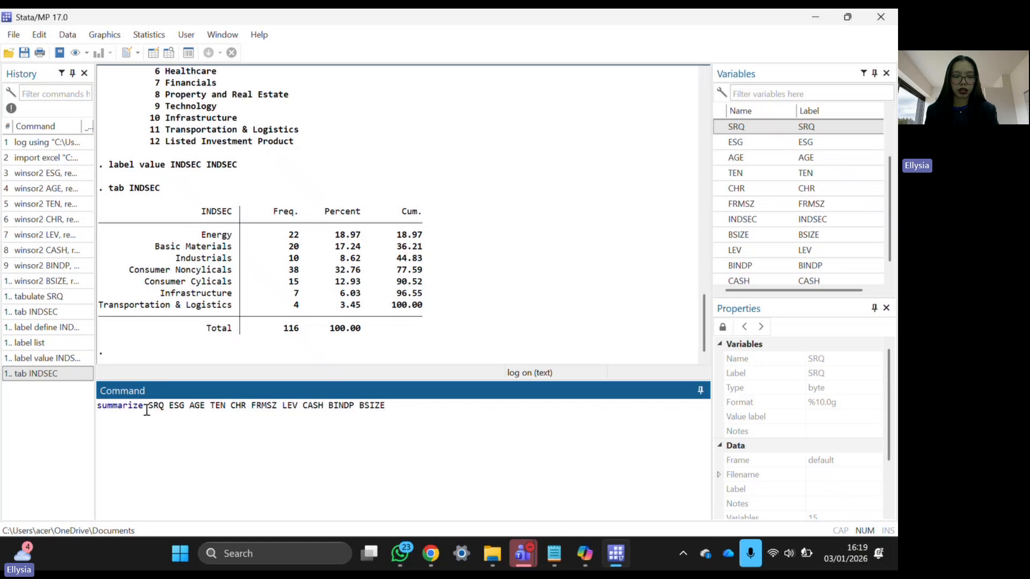
left_click_drag(146, 411, 404, 416)
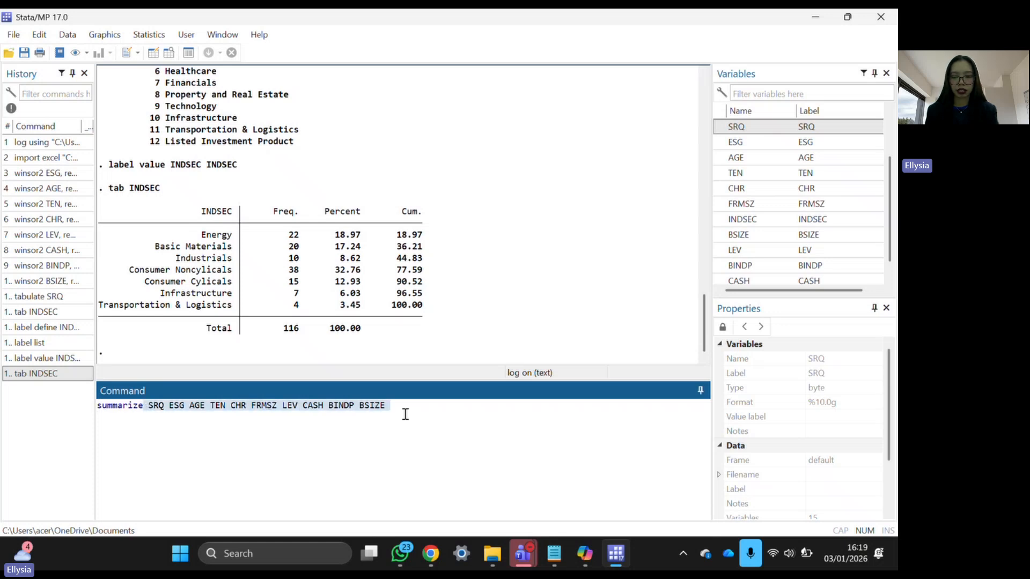
left_click(159, 414)
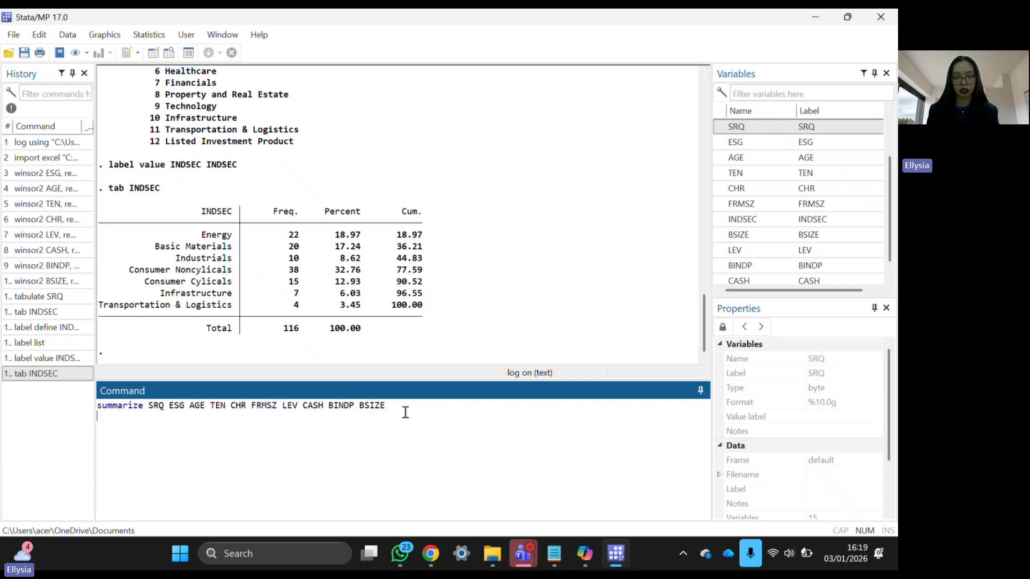
key("Return")
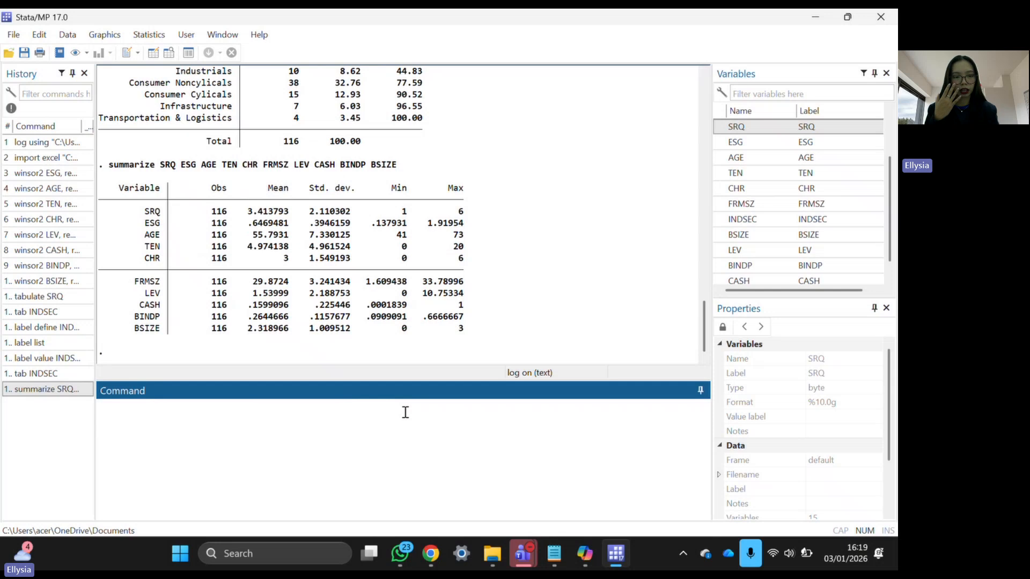
- Check the summary table: 116 observations per variable, with SRQ mean 3.414
left_click_drag(480, 352, 124, 180)
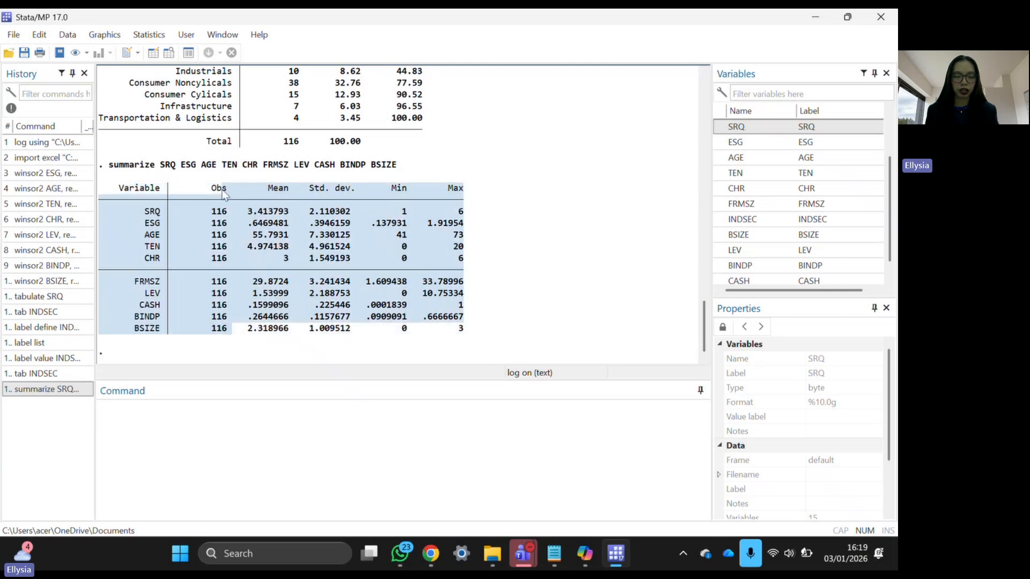
left_click(256, 194)
left_click_drag(259, 194, 520, 202)
left_click(497, 290)
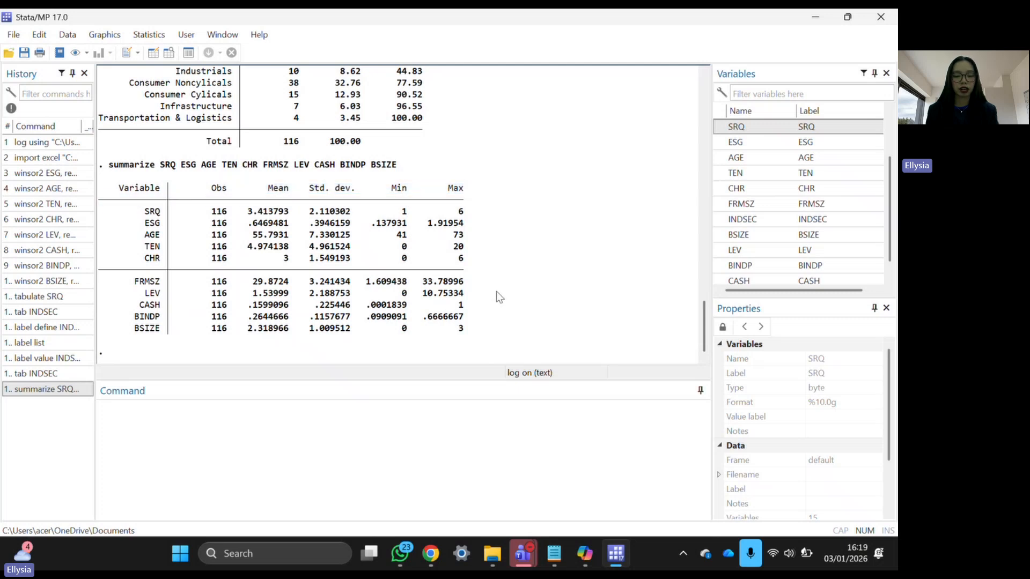
left_click(444, 409)
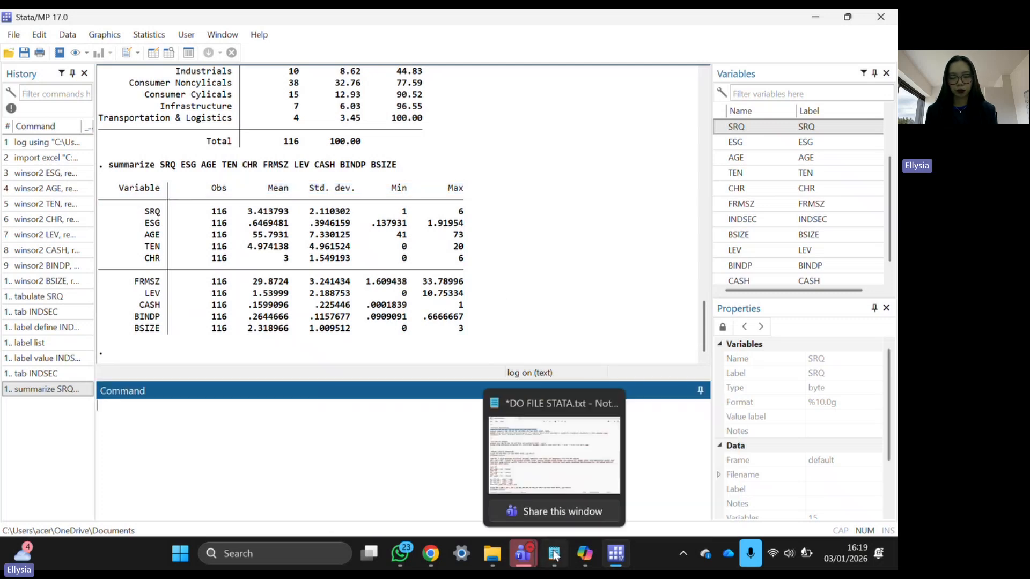
- Copy the 'estpost summarize …, detail' line from the do-file and run it for the ten variables
left_click(553, 553)
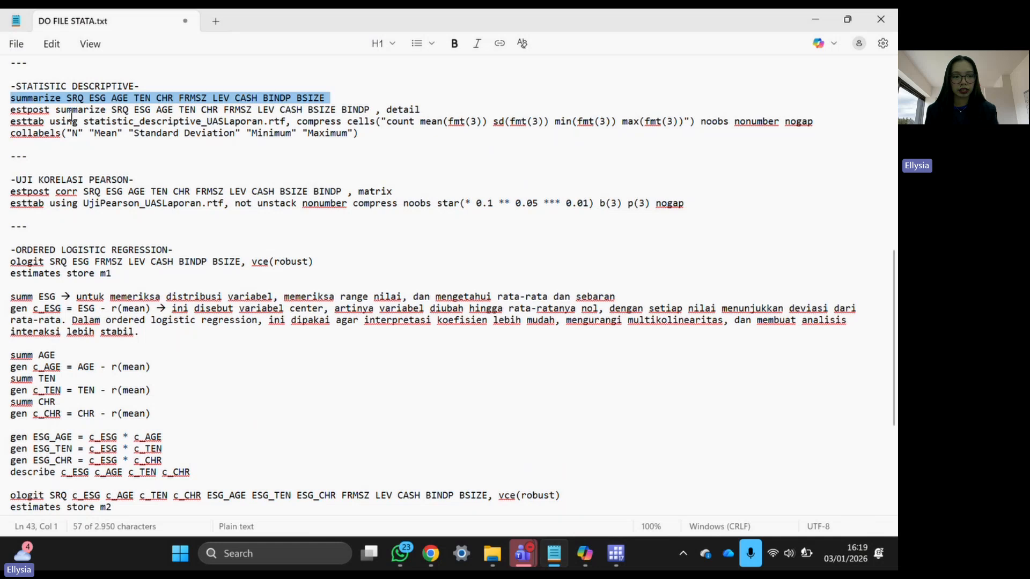
triple_click(68, 112)
key("ctrl+c")
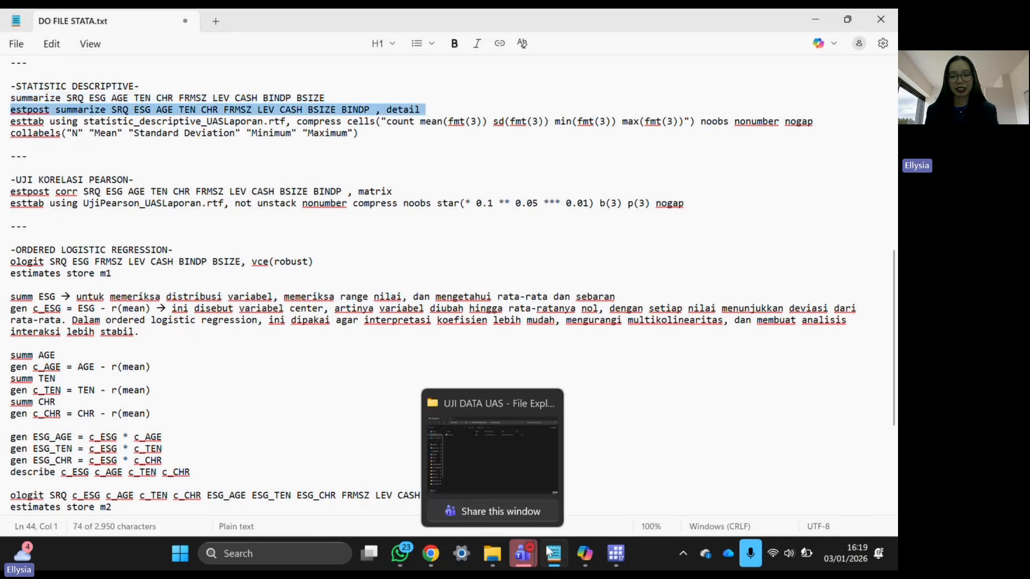
left_click(616, 554)
key("ctrl+v")
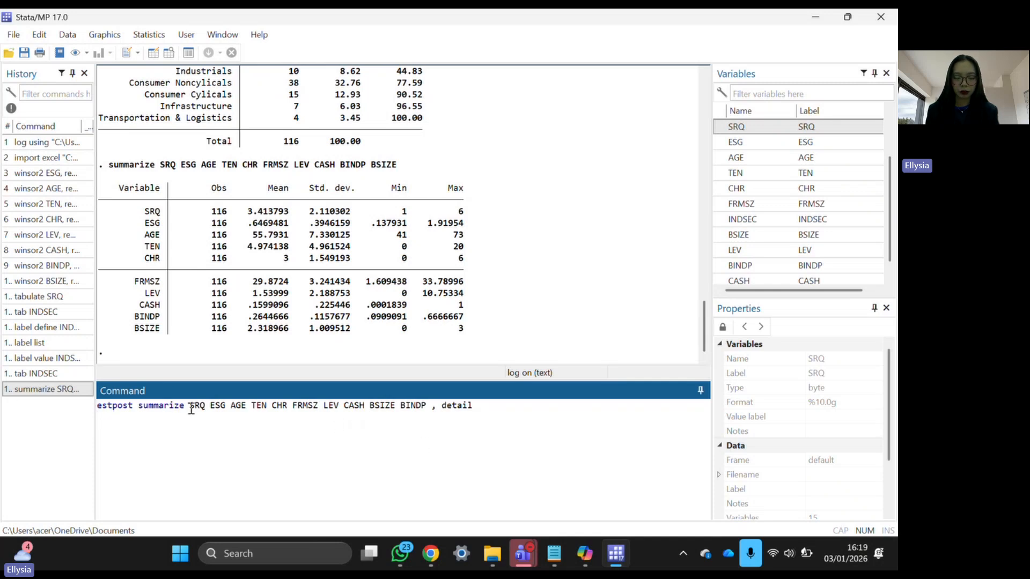
left_click_drag(191, 409, 431, 410)
key("Return")
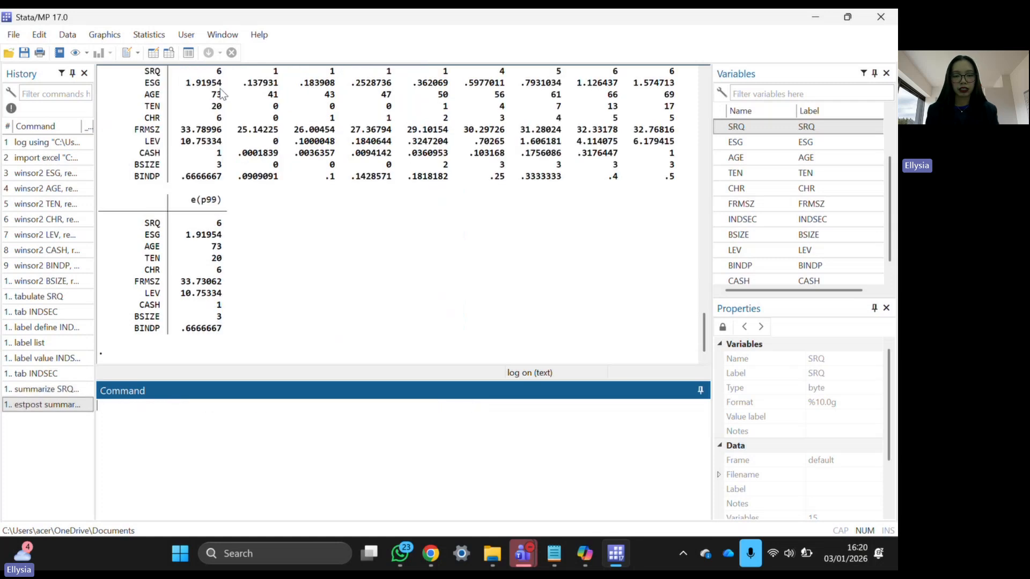
- Review the posted e(count), mean, variance, skewness and percentile results
scroll(221, 94, "up", 8)
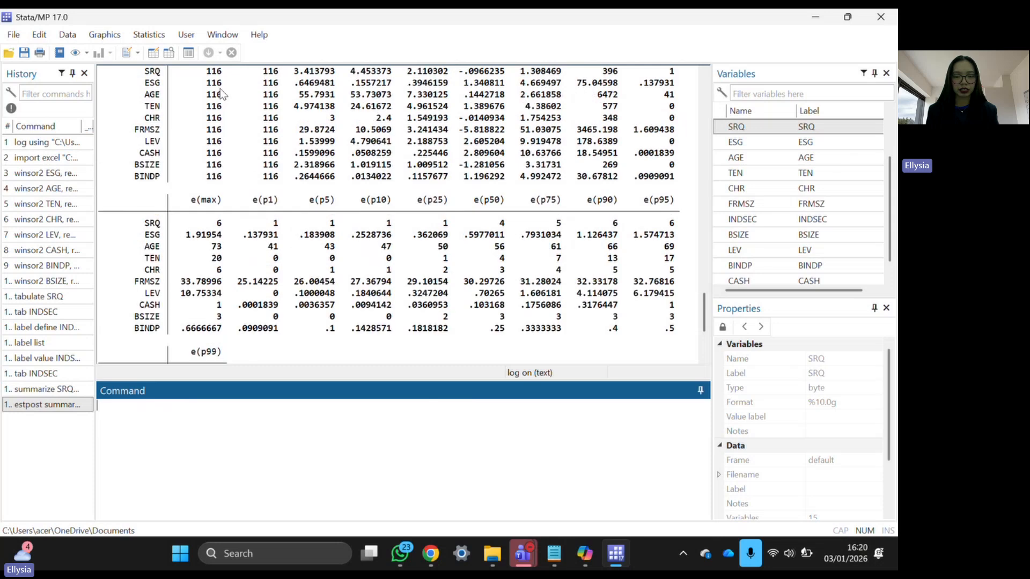
scroll(221, 93, "down", 3)
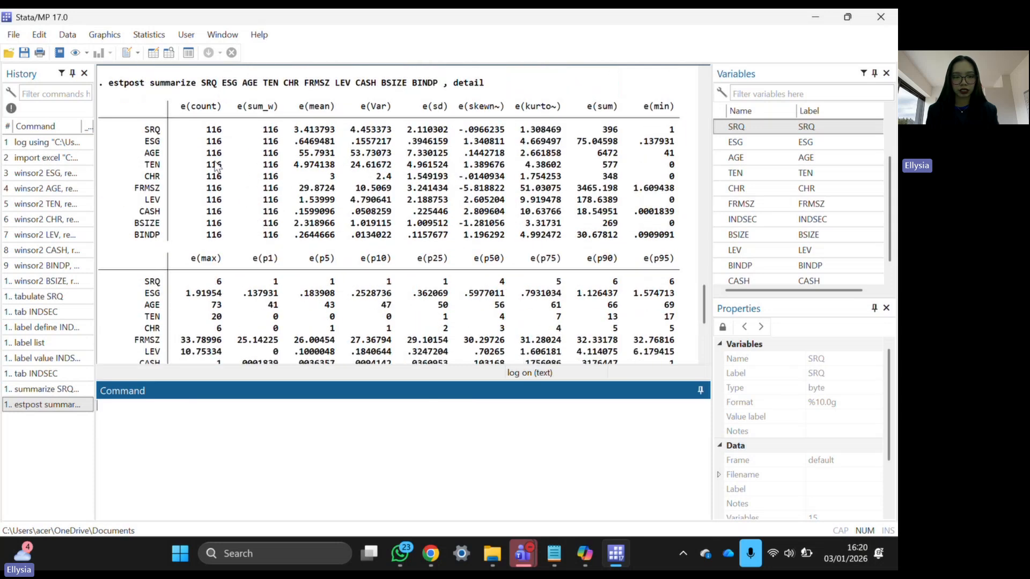
scroll(218, 182, "down", 1)
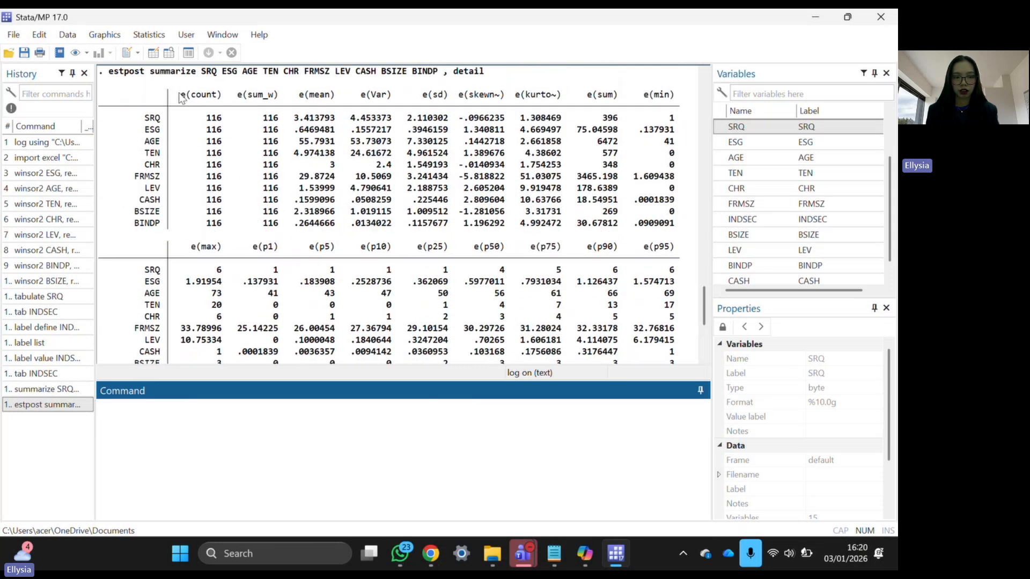
left_click_drag(178, 95, 303, 189)
left_click(413, 94)
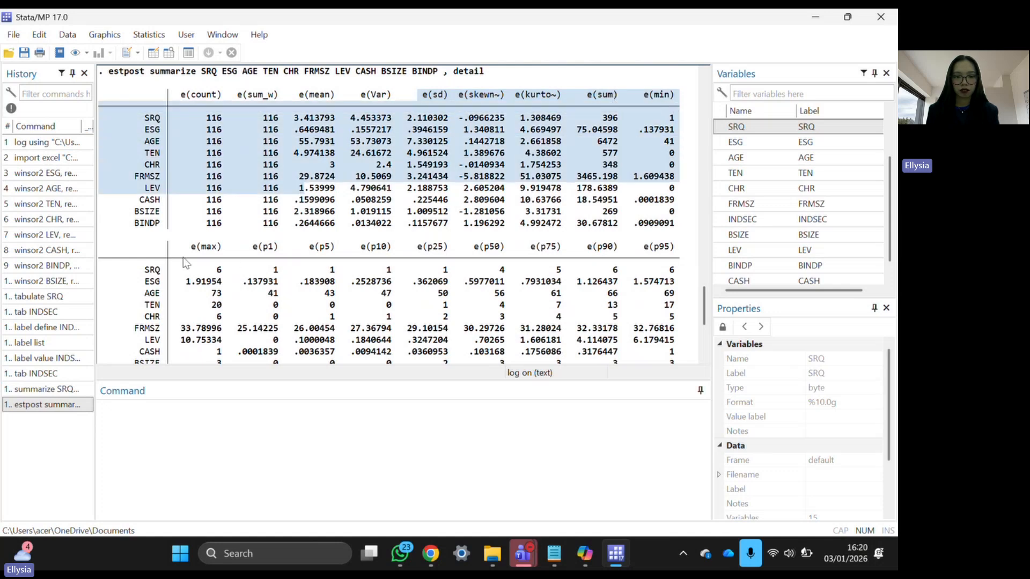
left_click_drag(193, 259, 567, 267)
scroll(567, 267, "down", 6)
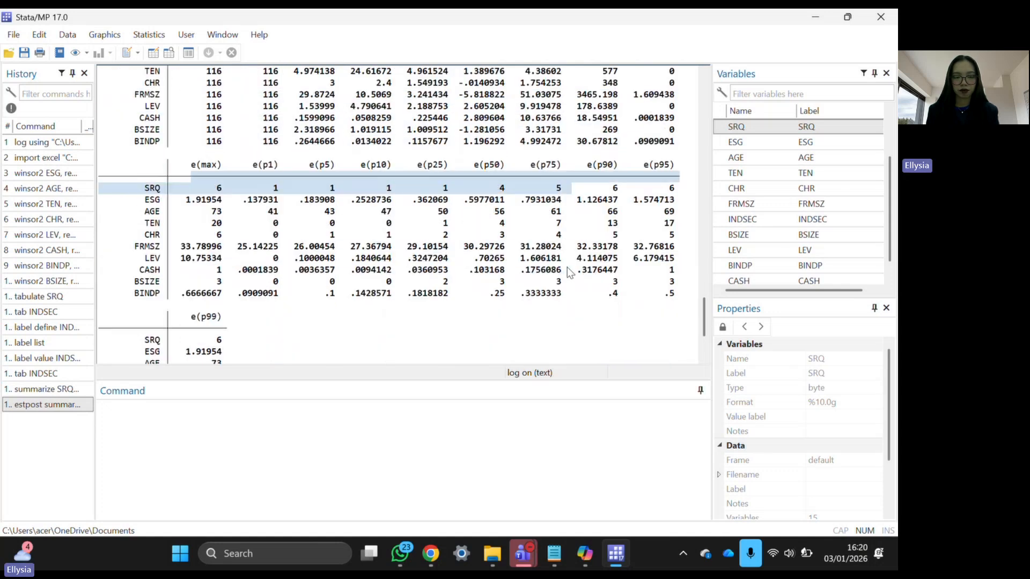
left_click(370, 516)
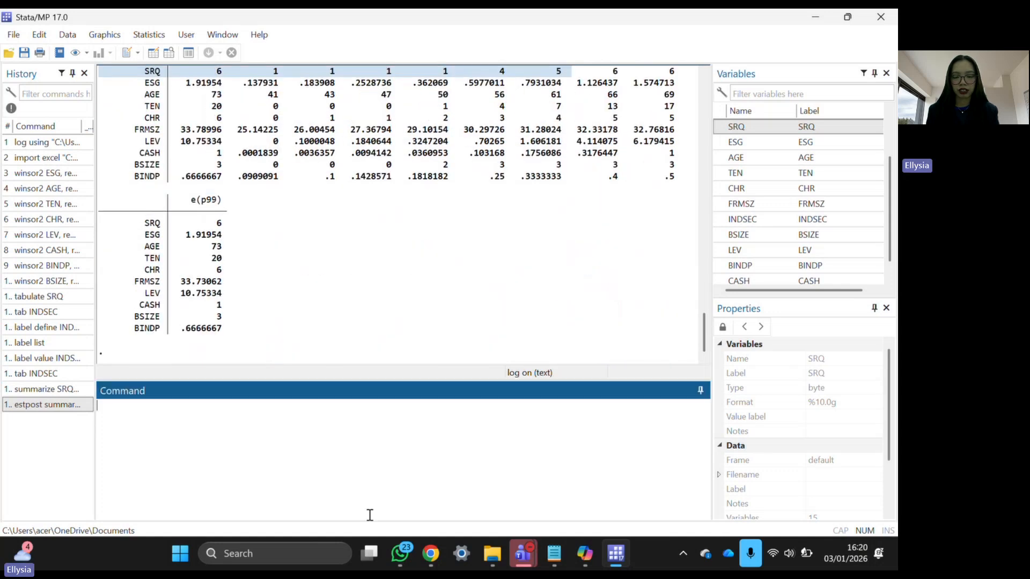
left_click(616, 554)
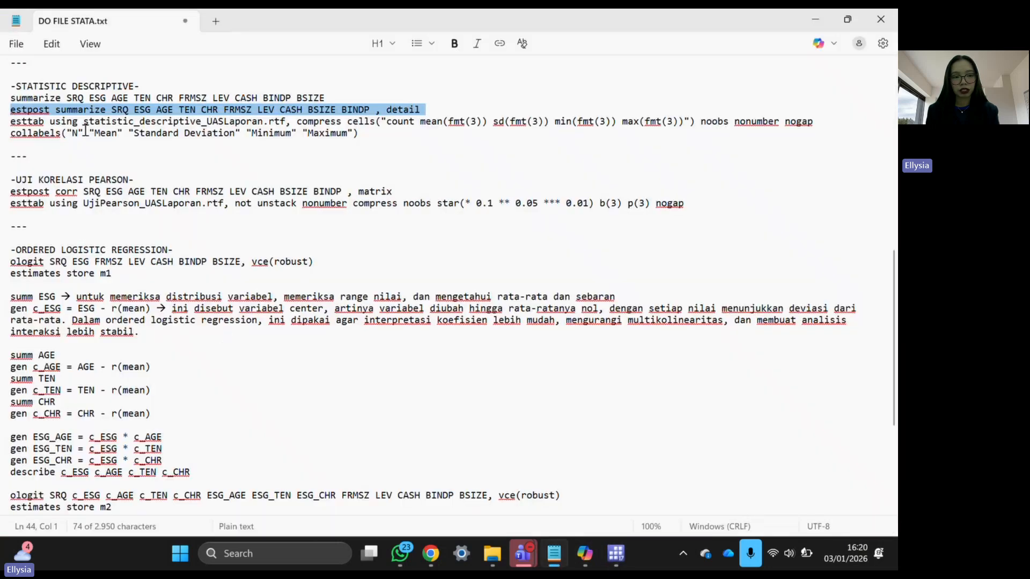
- Paste the esttab line, rename the output to Statistic_Descriptive_UASUJIDATA.rtf, and run the export
triple_click(84, 131)
key("ctrl+c")
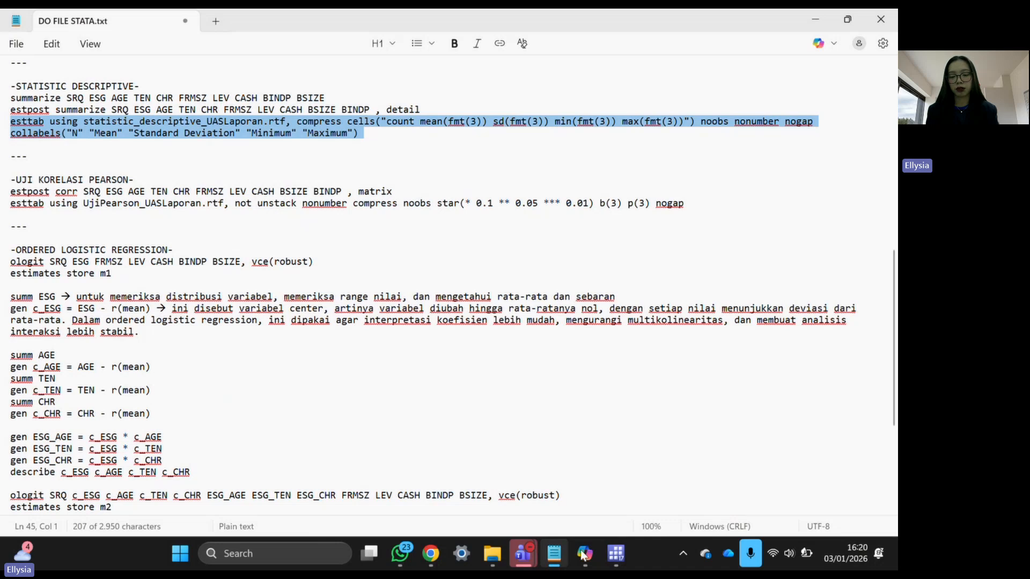
left_click(616, 554)
key("ctrl+v")
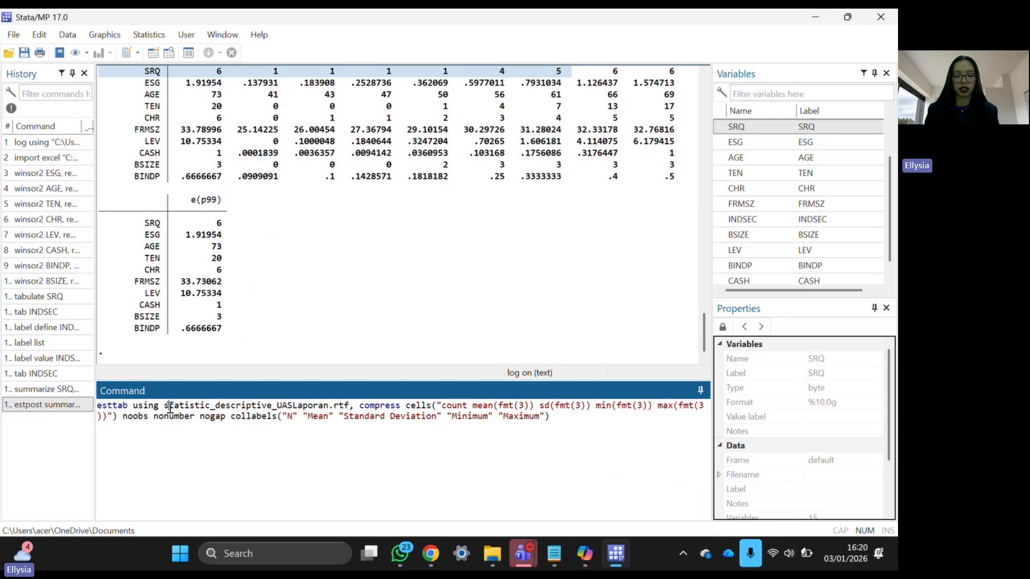
left_click(170, 407)
key("BackSpace")
type("S")
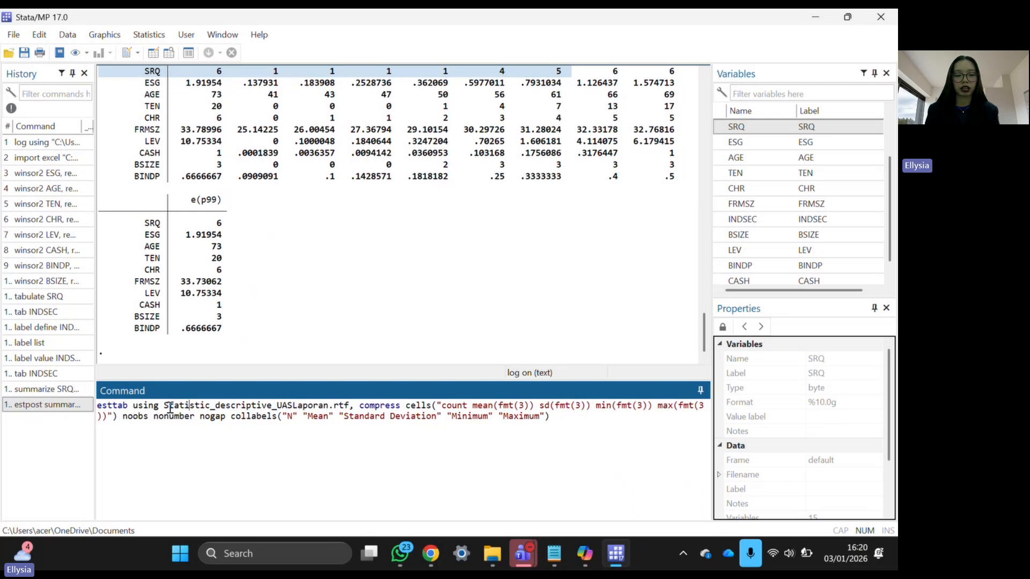
key("Delete")
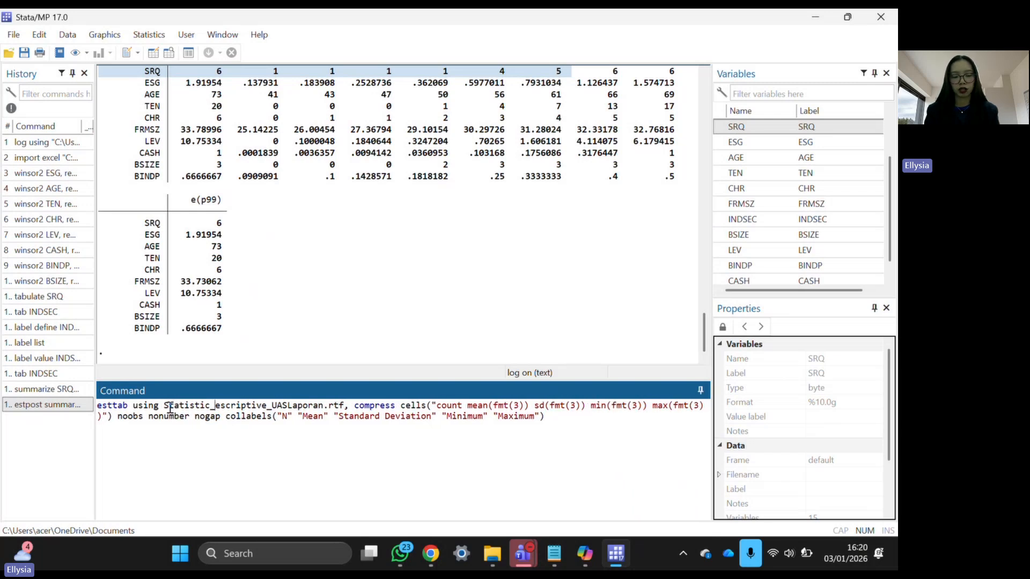
type("D")
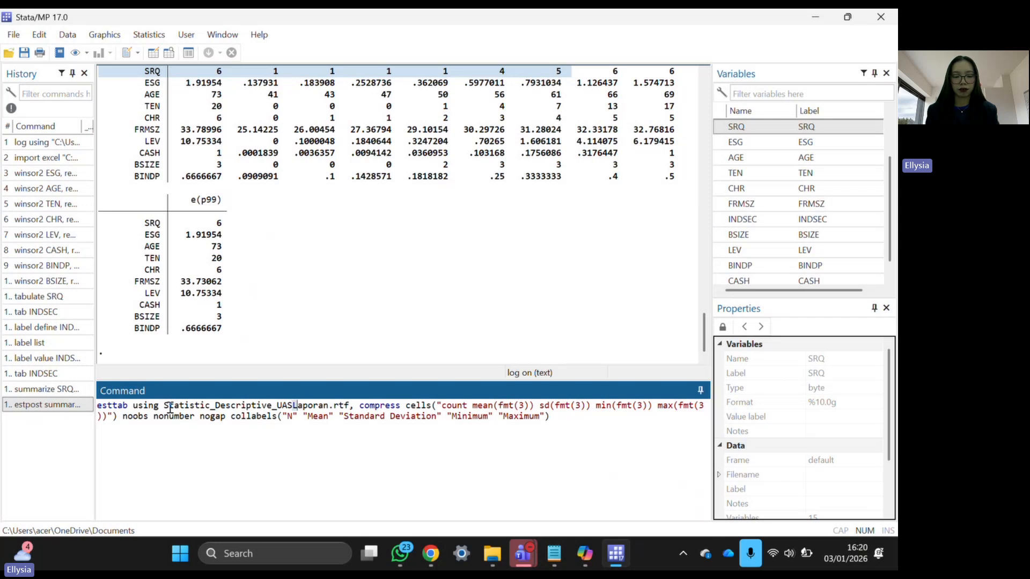
key("shift+Right")
key("shift+Right")
key("shift+Right")
key("shift+Right")
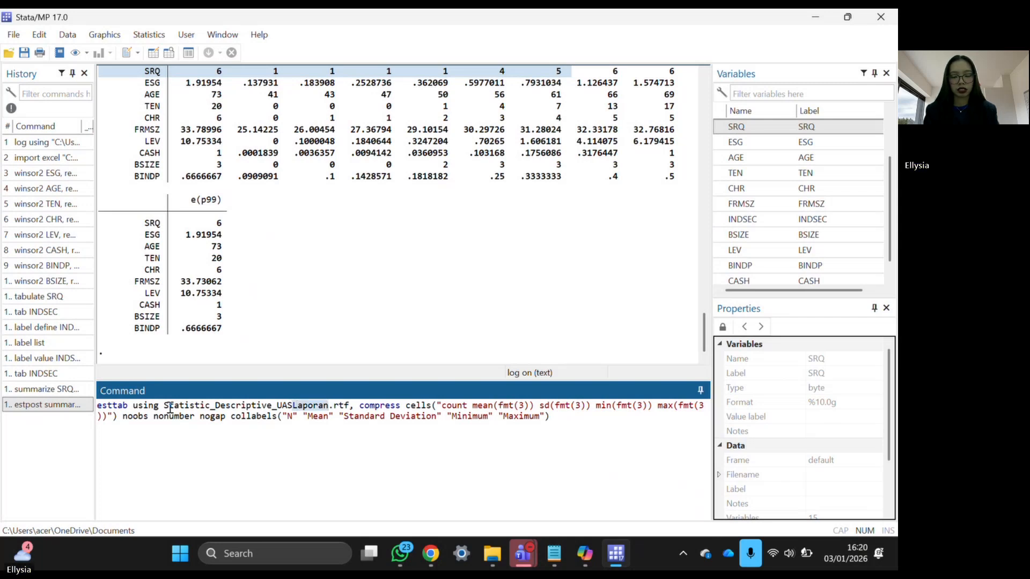
type("UJI")
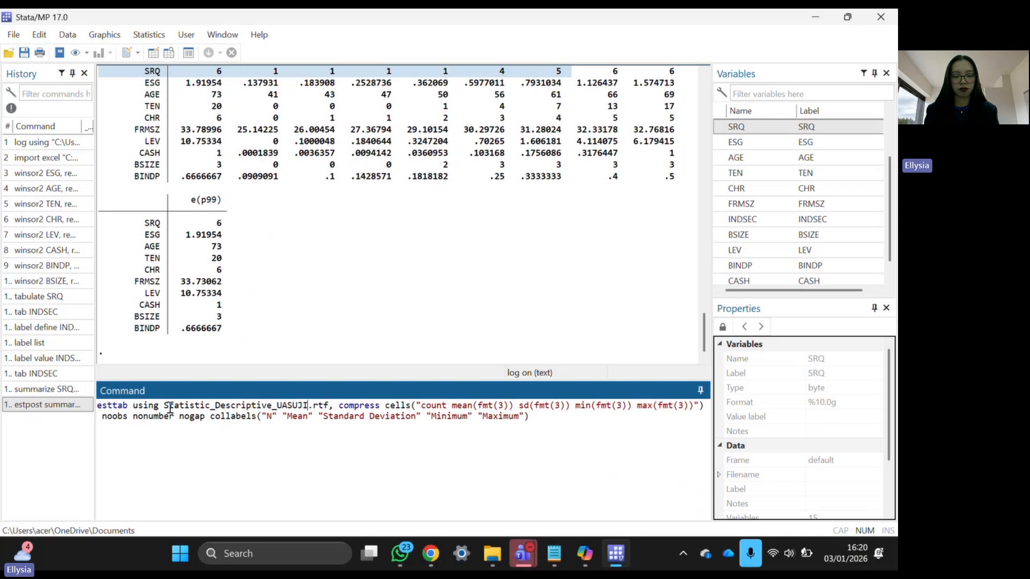
type("DATA")
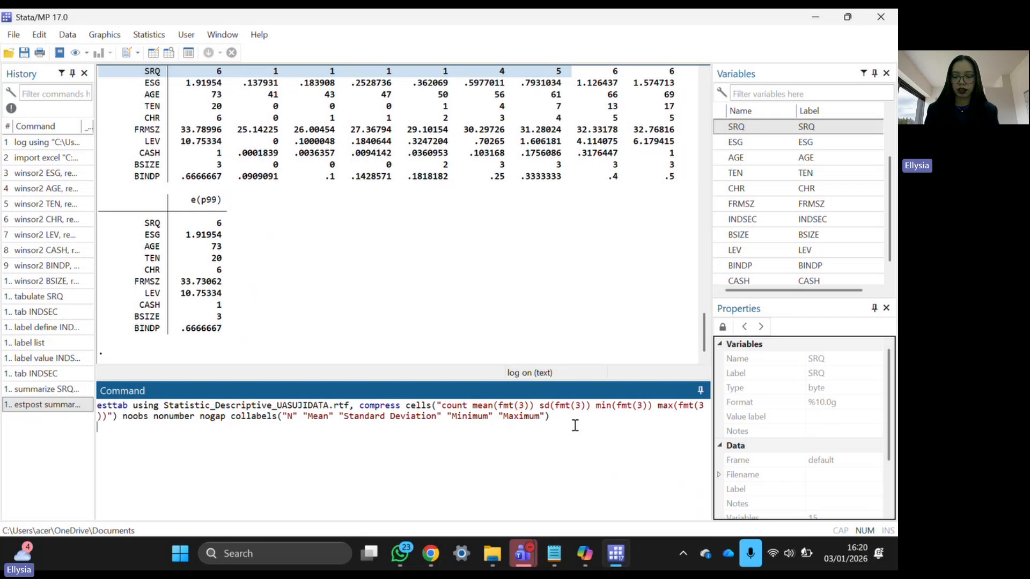
key("Return")
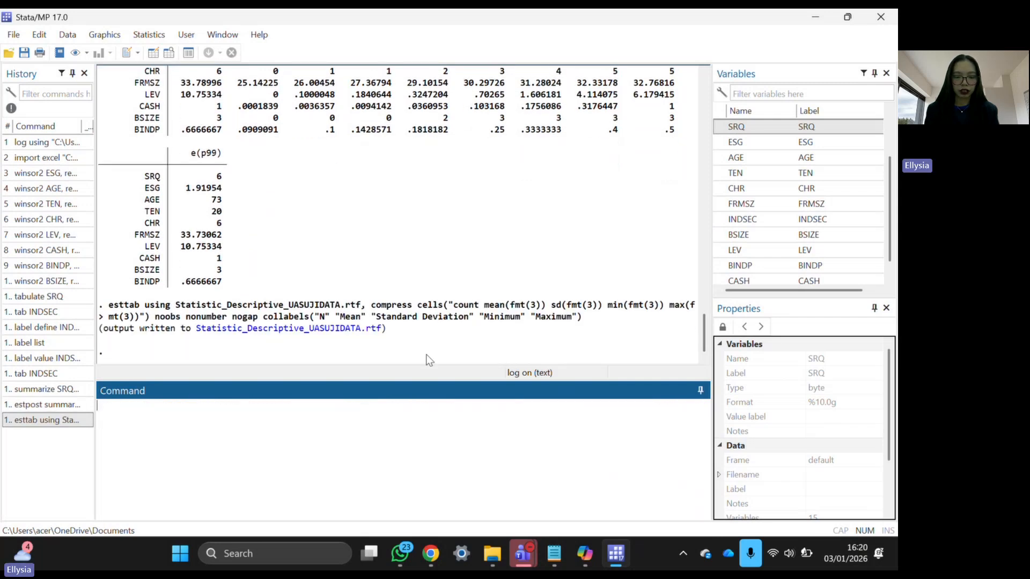
- Open Statistic_Descriptive_UASUJIDATA.rtf in Word and inspect the N, Mean, SD, Min, Max table
left_click(308, 336)
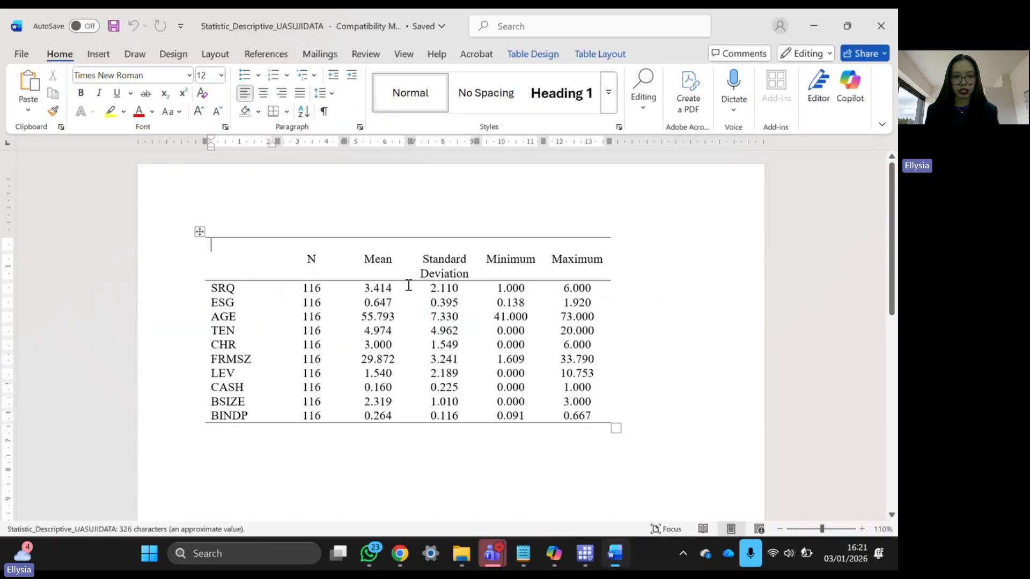
scroll(469, 267, "up", 6)
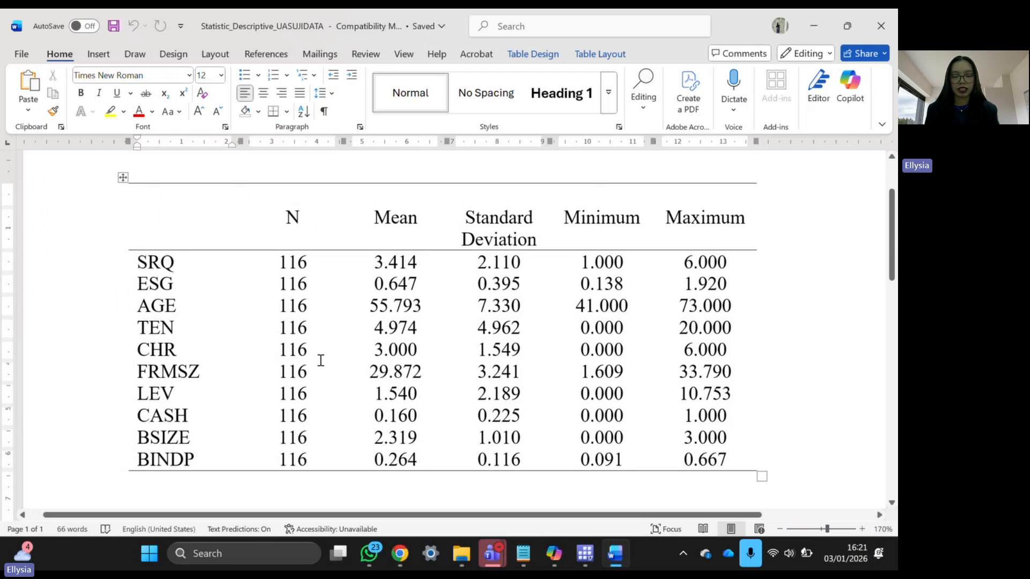
scroll(320, 358, "down", 3)
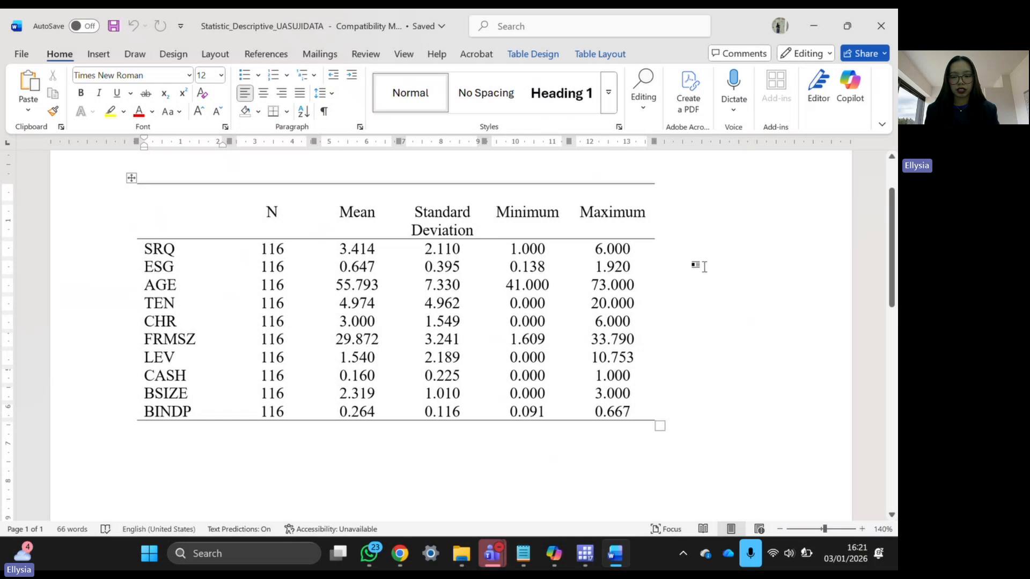
left_click(703, 267)
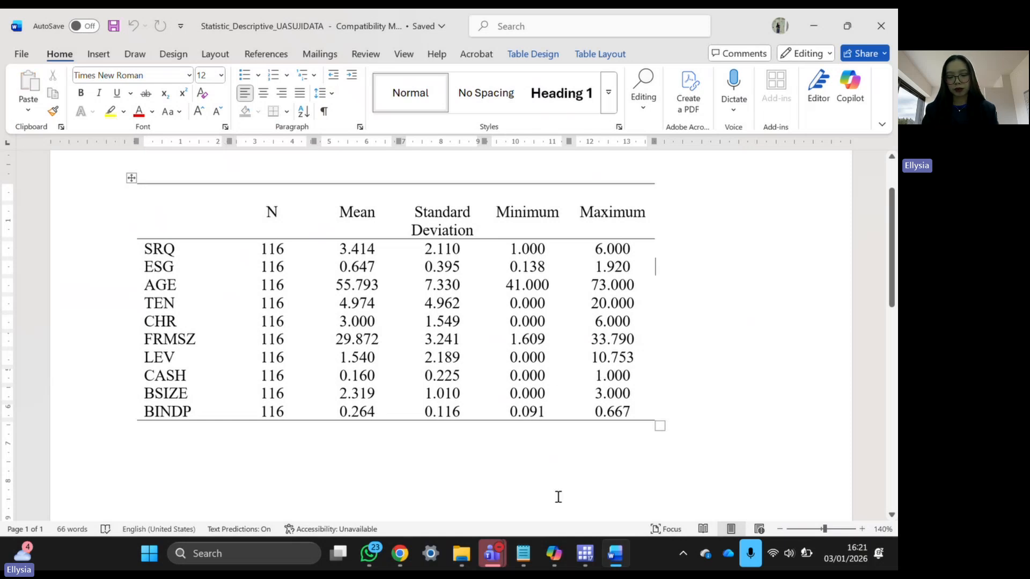
- Save the file as Word Document type in UAS Laporan > UJI COBA UAS, then close Word
key("F12")
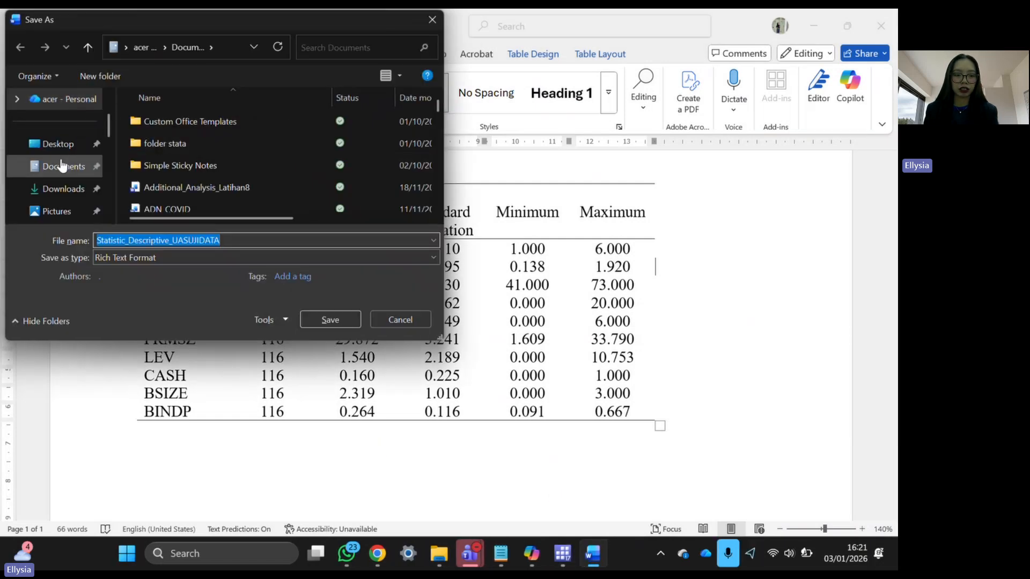
scroll(60, 204, "down", 3)
scroll(60, 208, "down", 3)
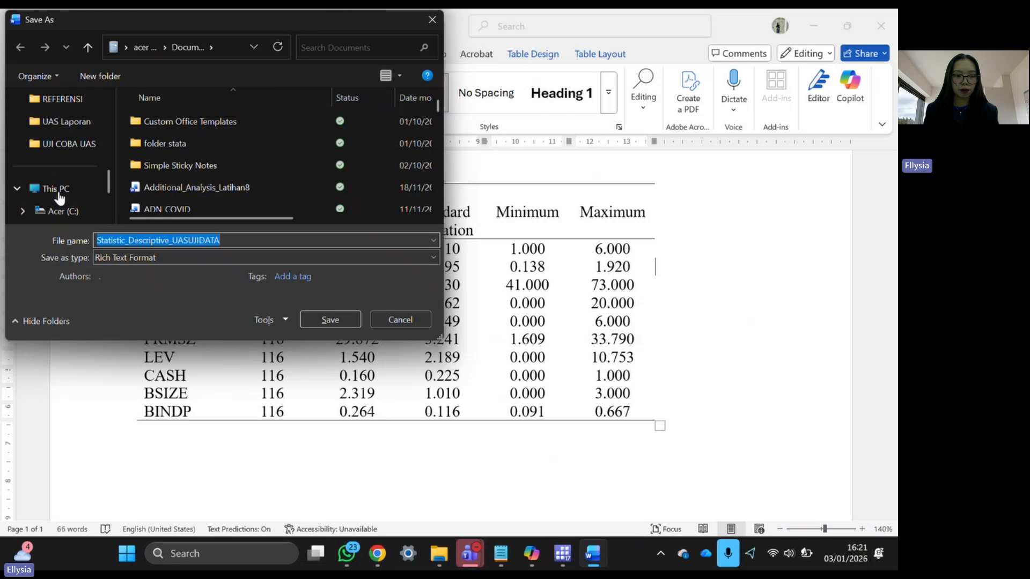
left_click(58, 121)
left_click(59, 145)
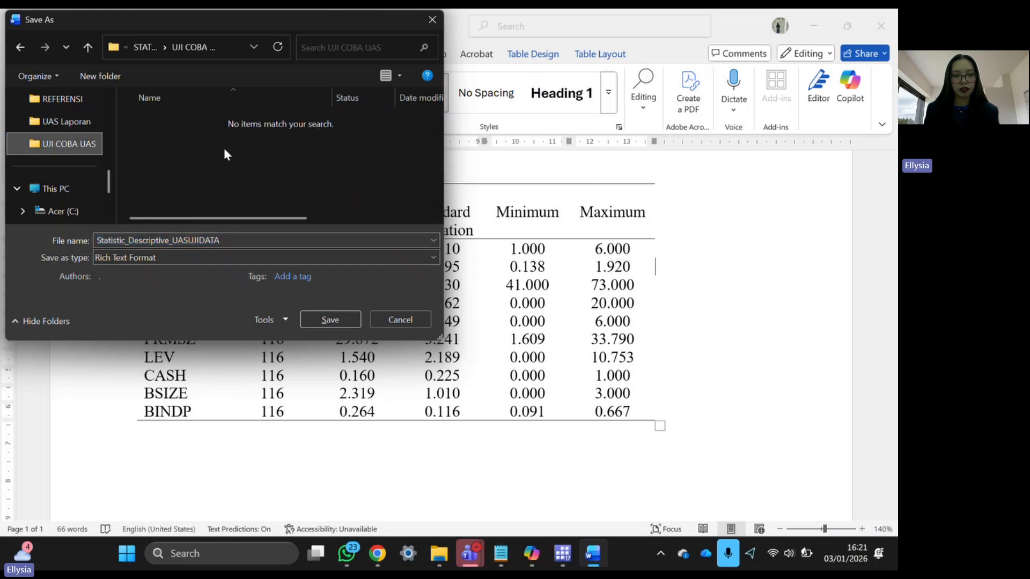
left_click(150, 263)
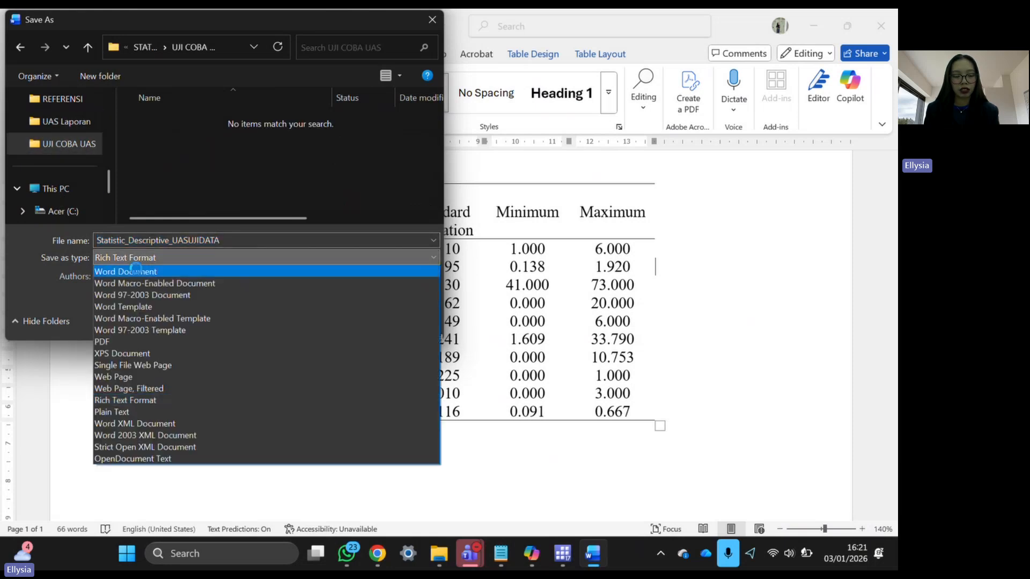
left_click(117, 268)
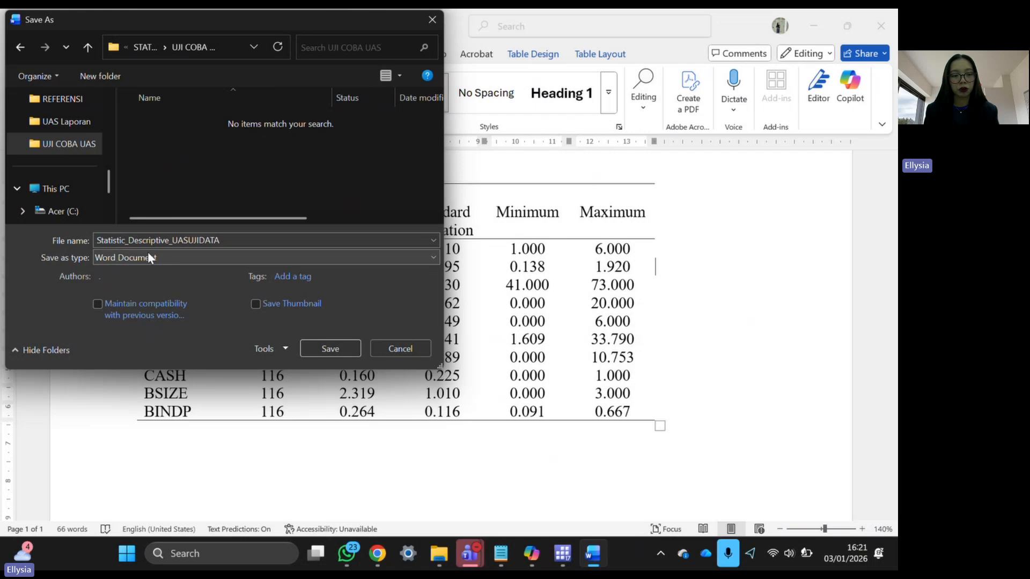
double_click(230, 240)
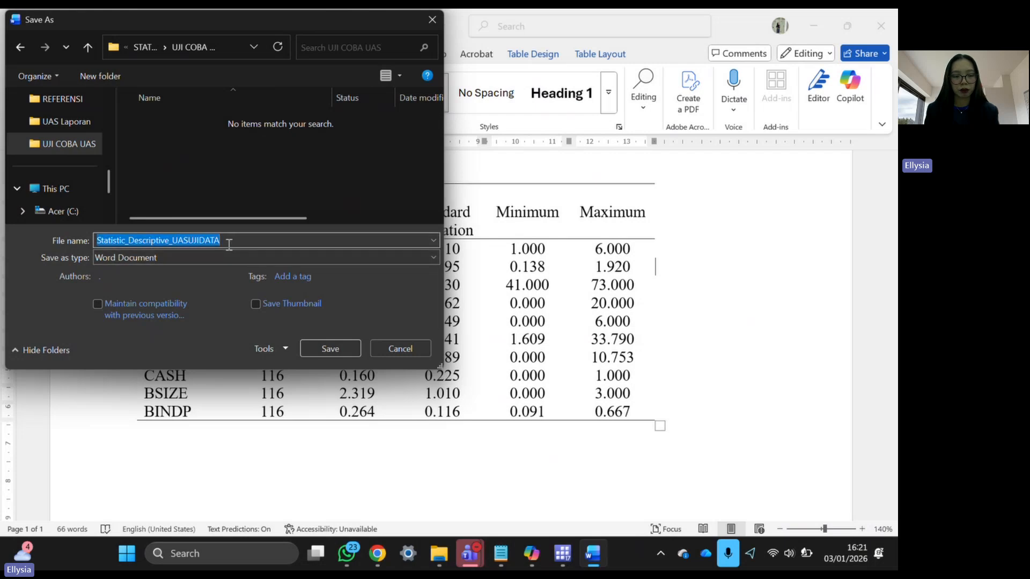
left_click(328, 349)
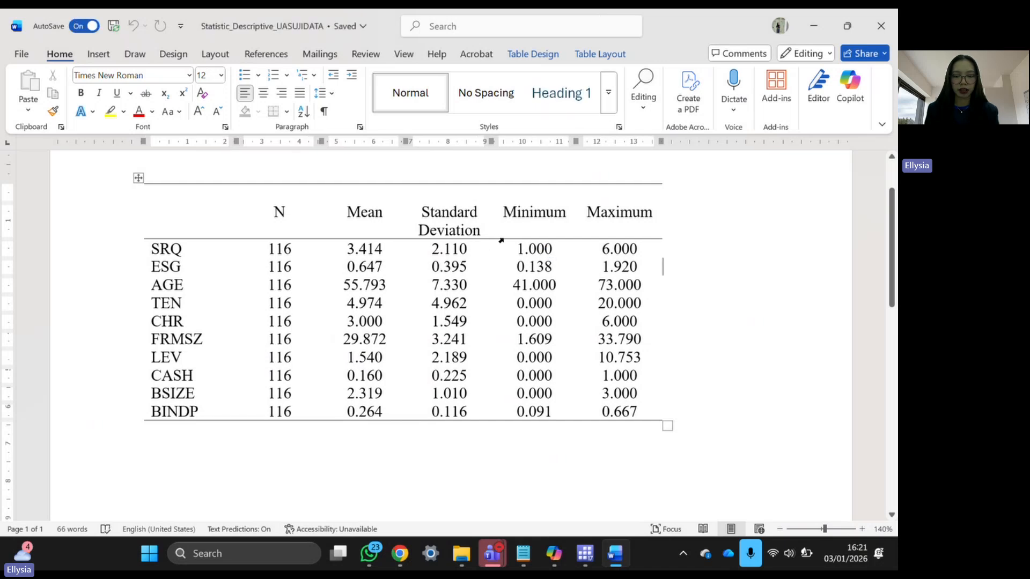
left_click(889, 20)
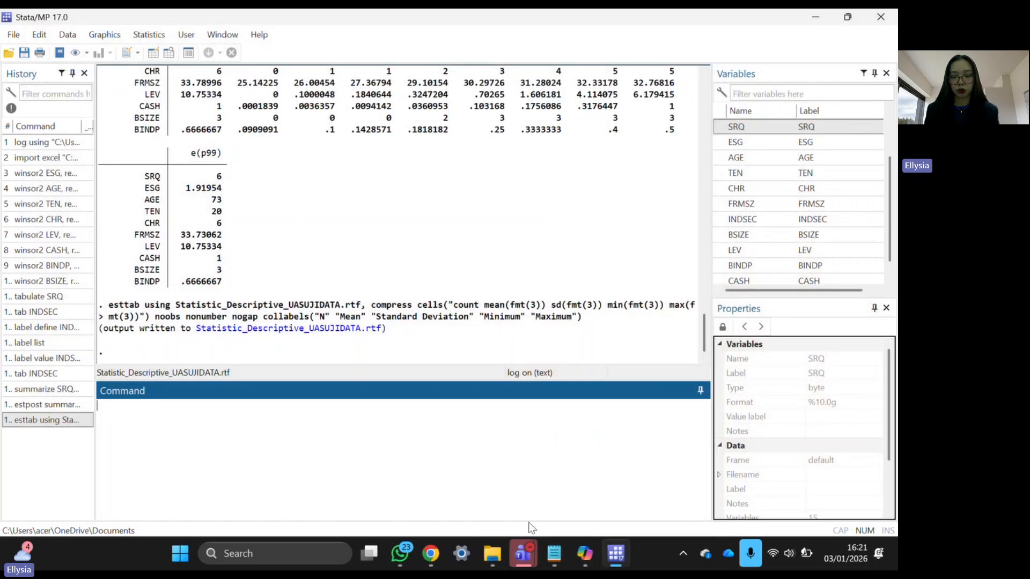
- Copy the estpost corr line for the ten variables from the do-file into Stata's Command box
left_click(554, 553)
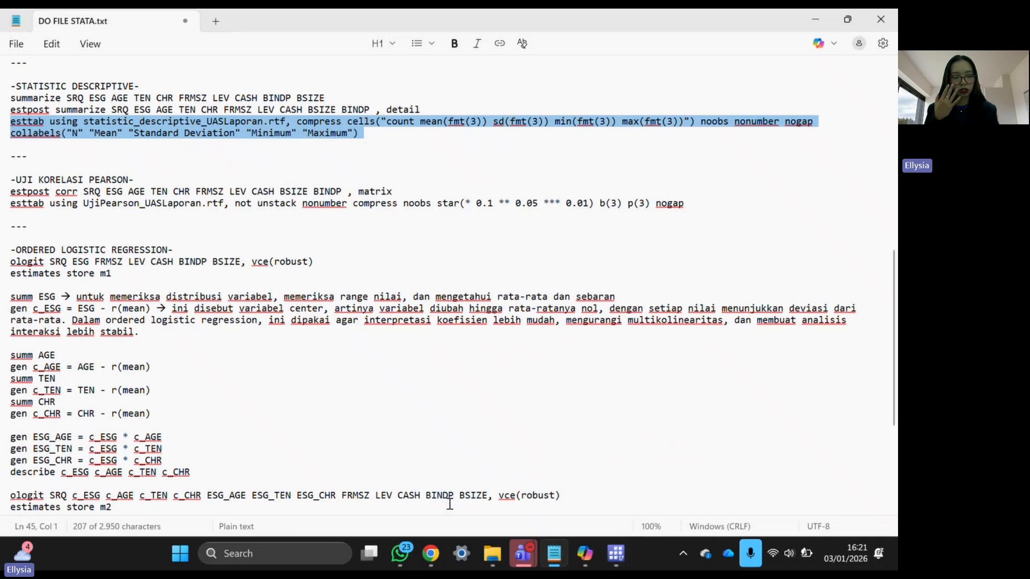
left_click(68, 197)
left_click(68, 197)
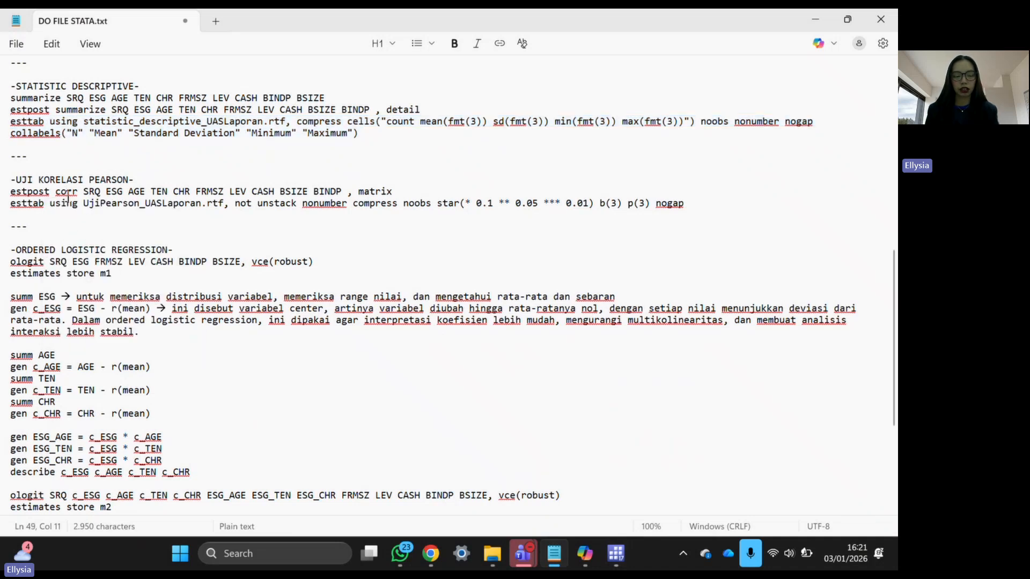
triple_click(34, 193)
key("ctrl+c")
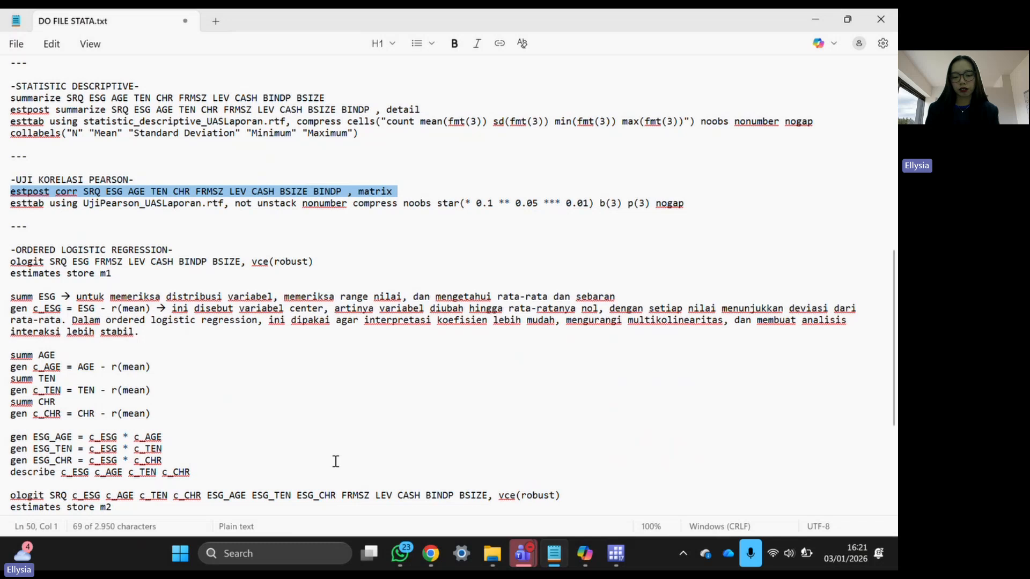
mouse_move(622, 566)
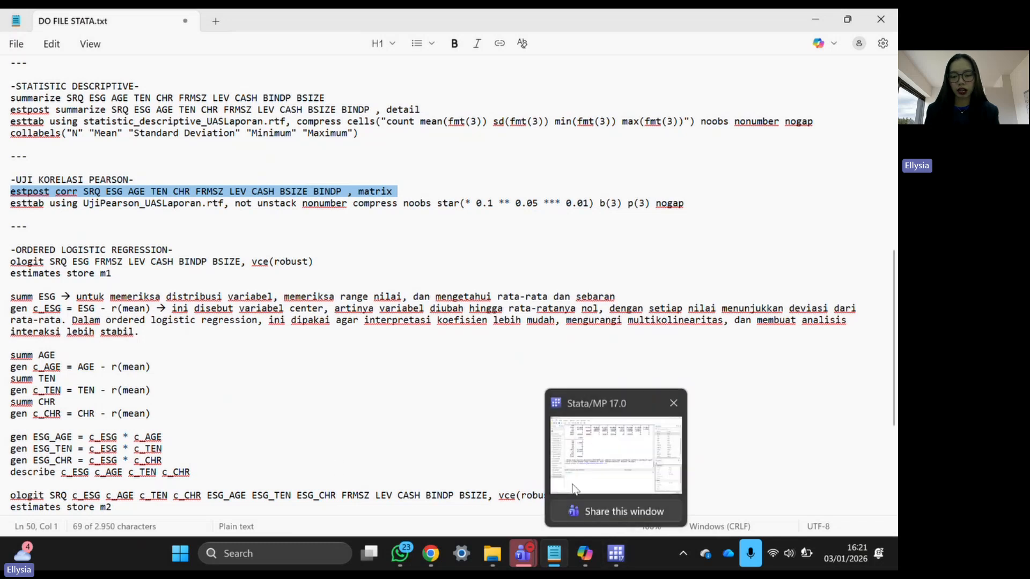
left_click(590, 455)
key("ctrl+v")
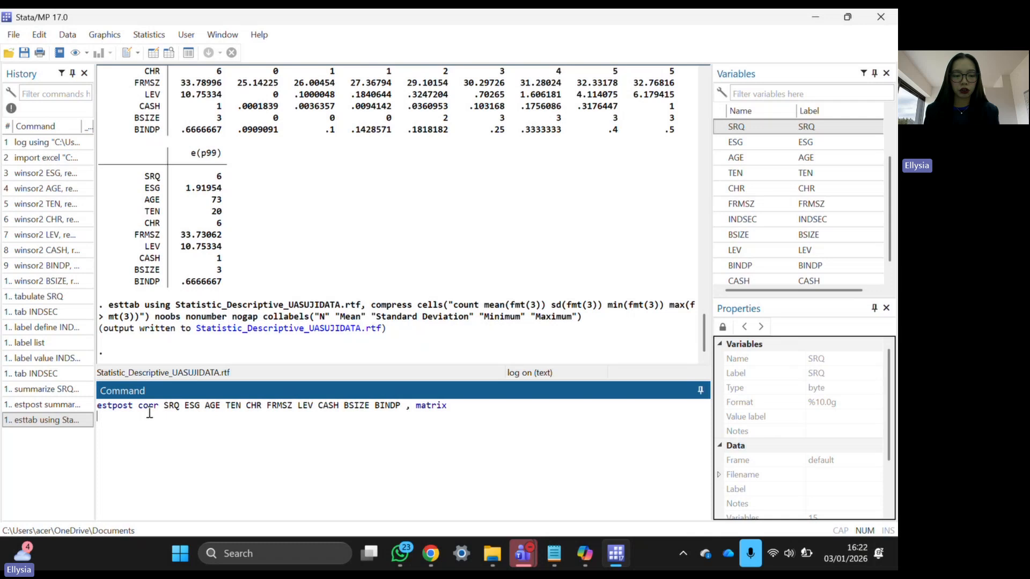
- Run the estpost corr command and review the pairwise correlations and p-values (116 observations)
left_click_drag(159, 406, 404, 411)
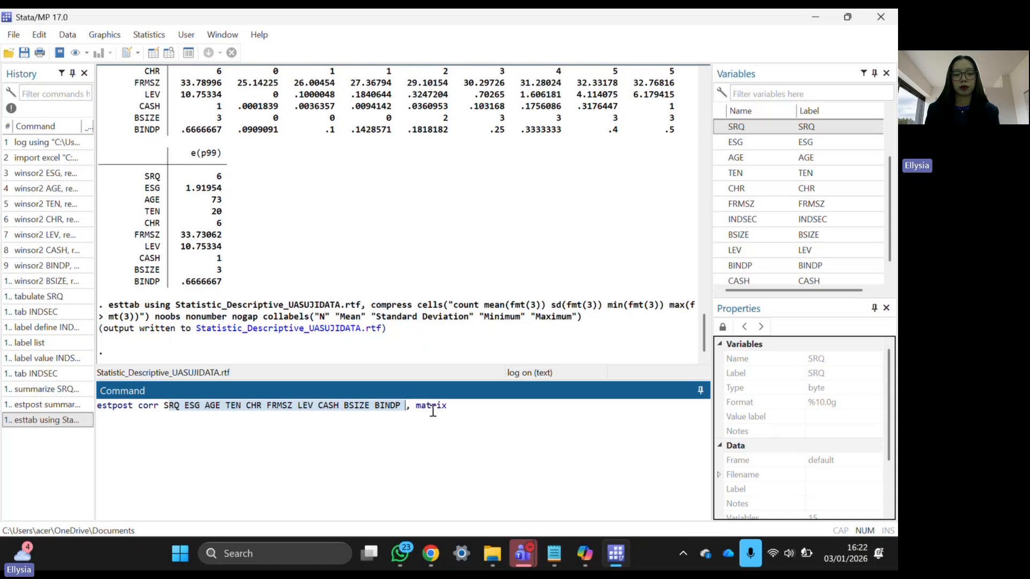
left_click(473, 414)
left_click_drag(460, 413, 406, 410)
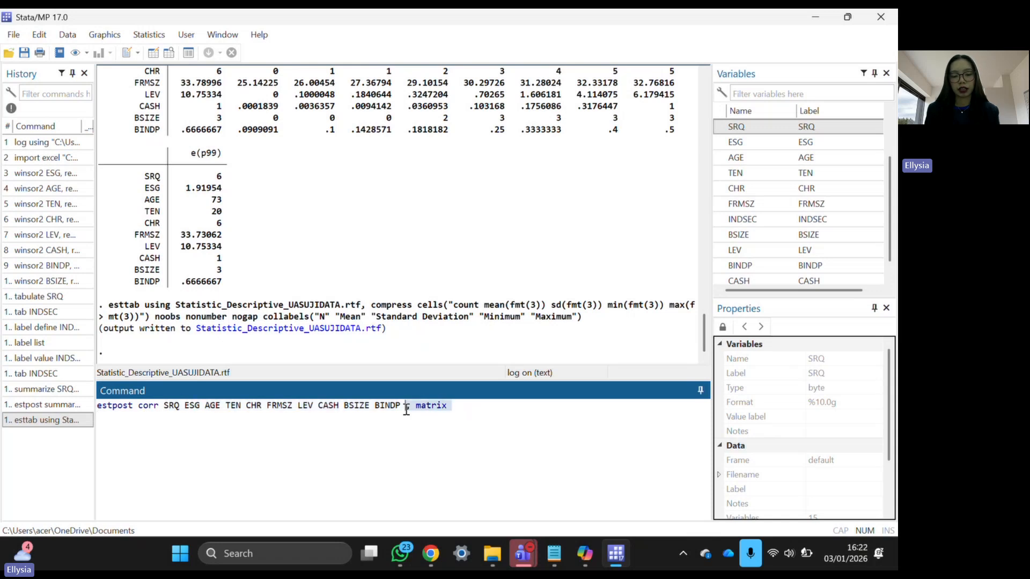
key("Return")
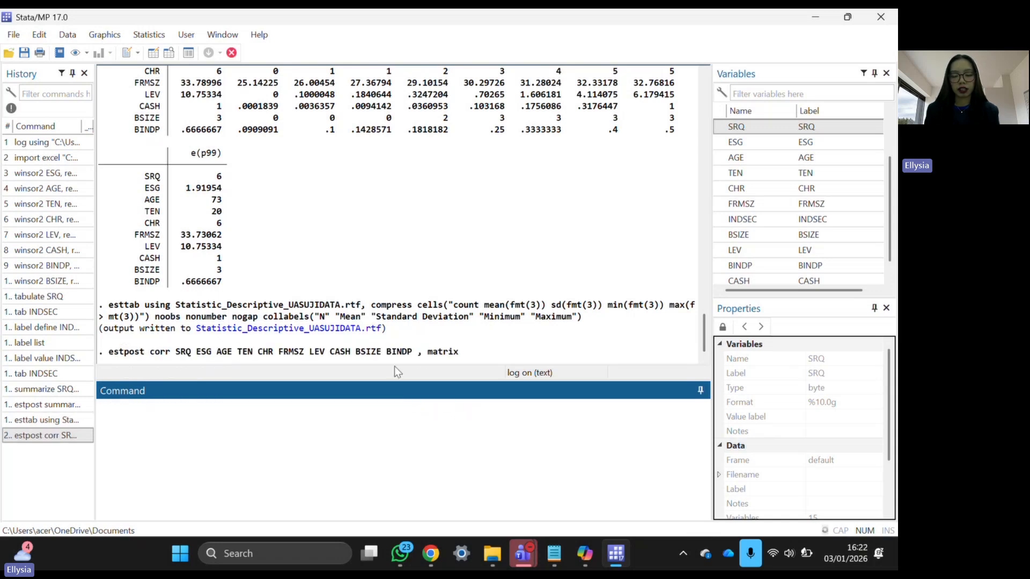
scroll(394, 289, "up", 3)
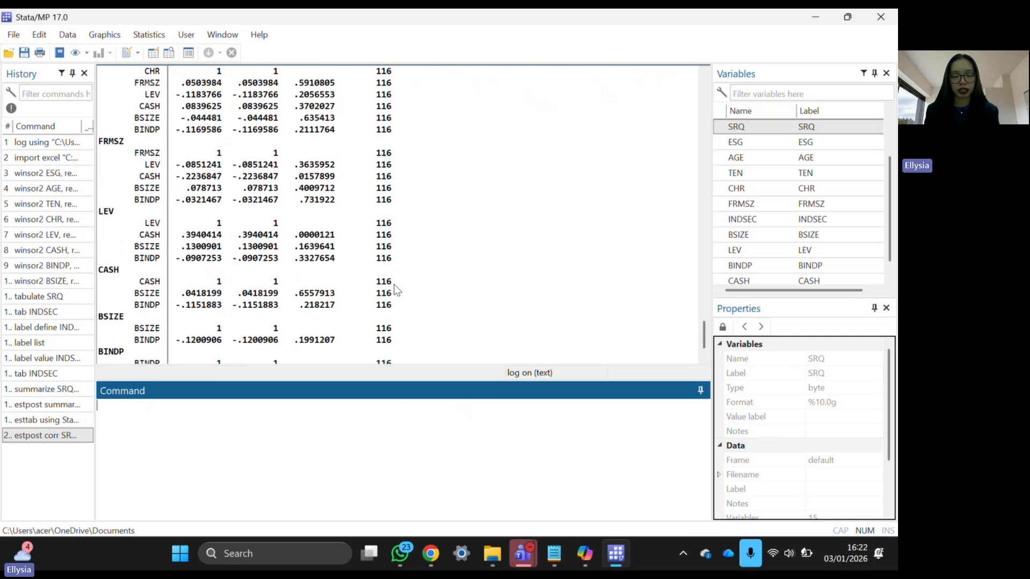
scroll(393, 289, "up", 12)
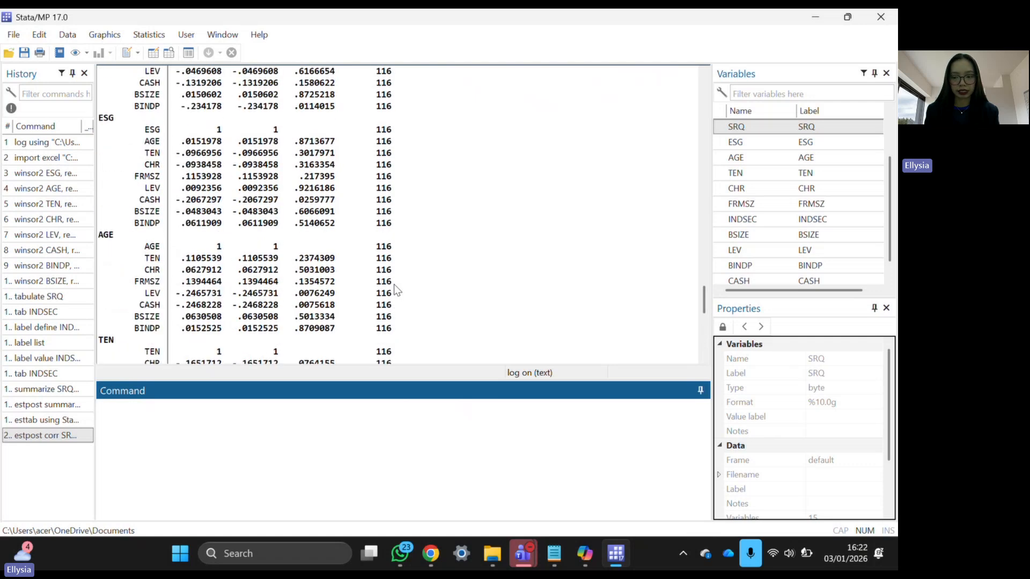
scroll(394, 290, "down", 7)
scroll(394, 284, "down", 6)
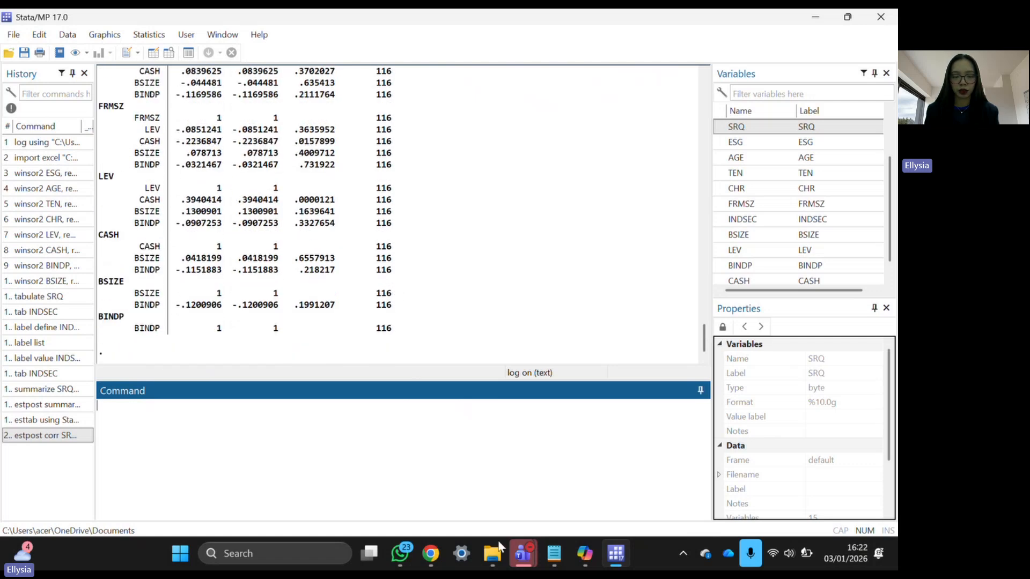
- Paste the esttab UjiPearson export line from the do-file into Stata
left_click(555, 557)
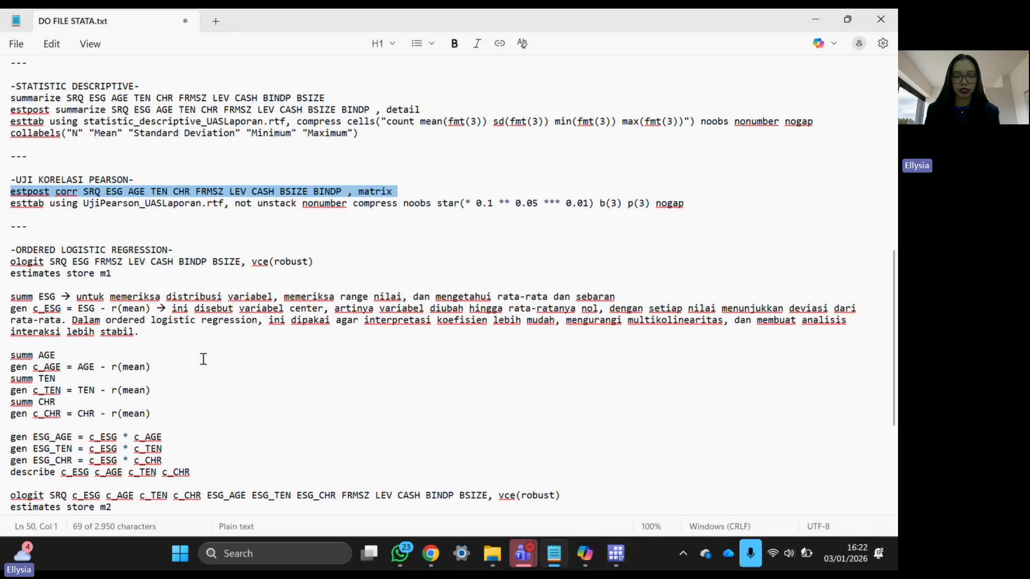
left_click(15, 212)
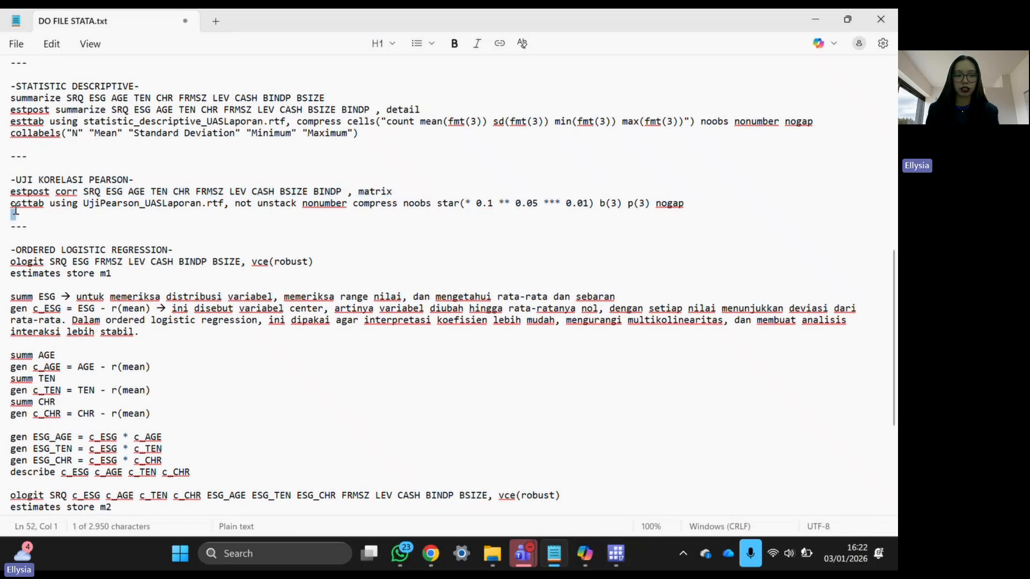
key("shift+Up")
key("ctrl+c")
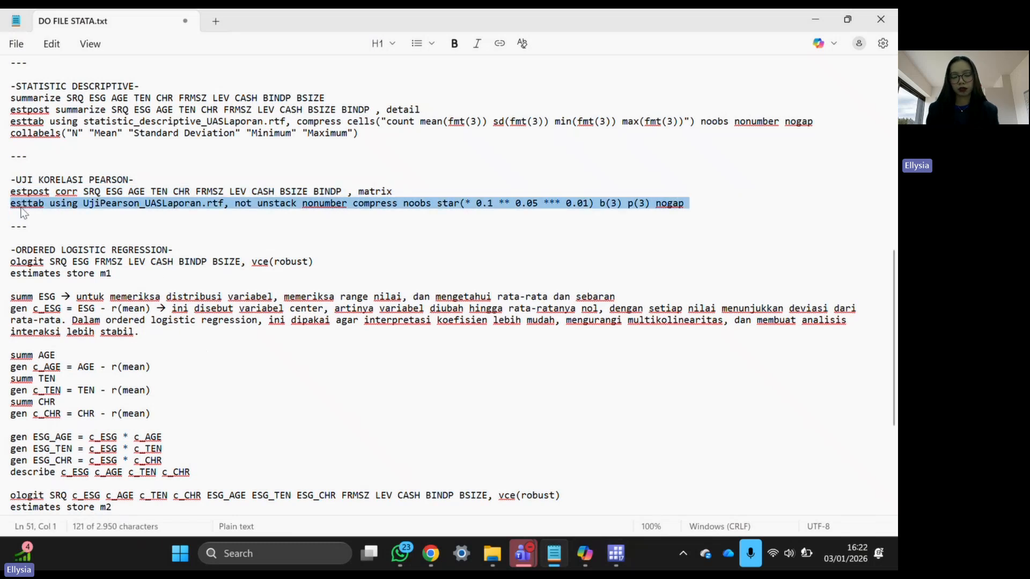
left_click(617, 558)
key("ctrl+v")
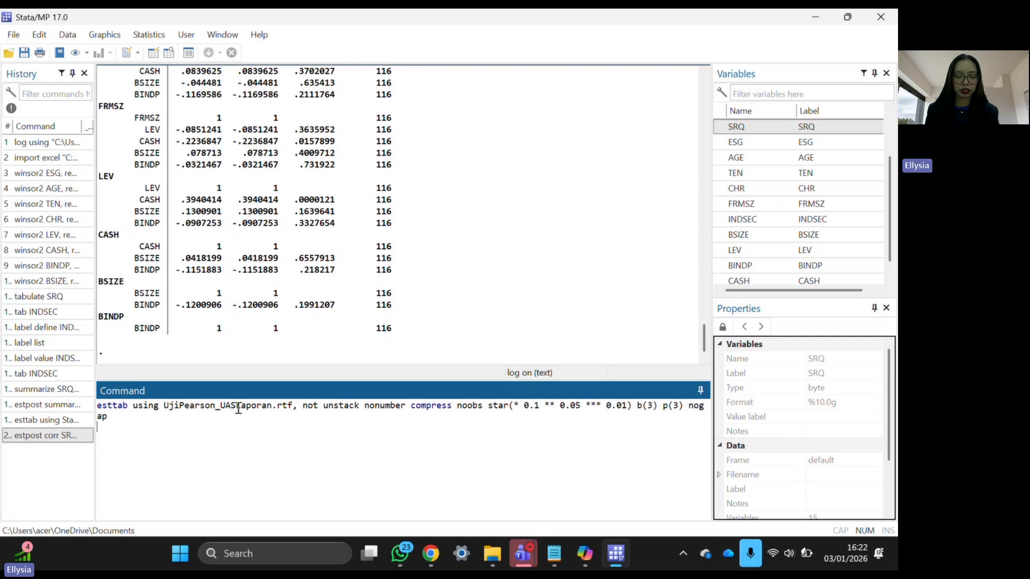
- Replace Laporan with UJIDATA, export UjiPearson_UASUJIDATA.rtf, and open it in Word
left_click_drag(236, 408, 272, 408)
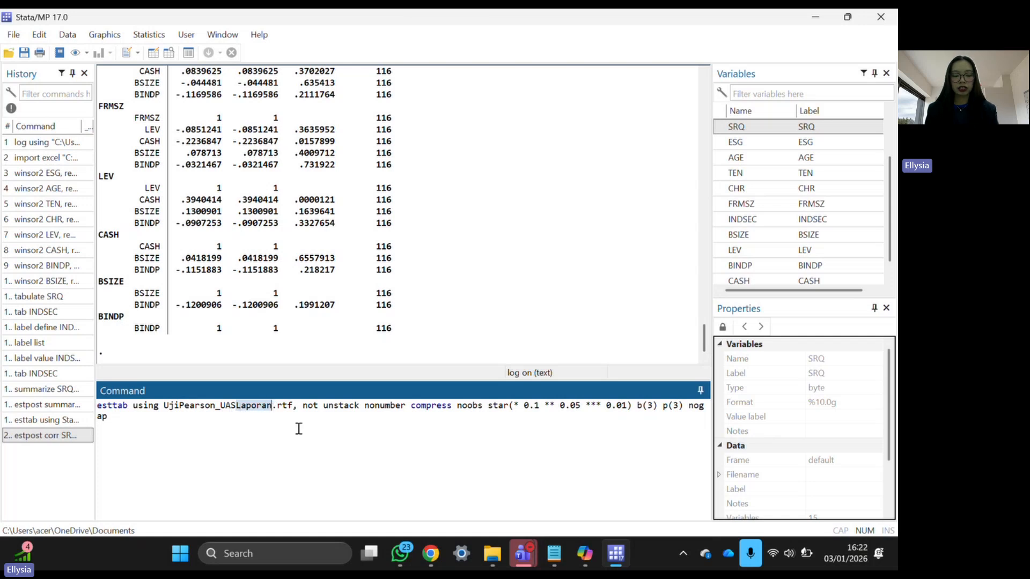
key("Caps_Lock")
type("DATA")
key("BackSpace")
key("BackSpace")
key("BackSpace")
key("BackSpace")
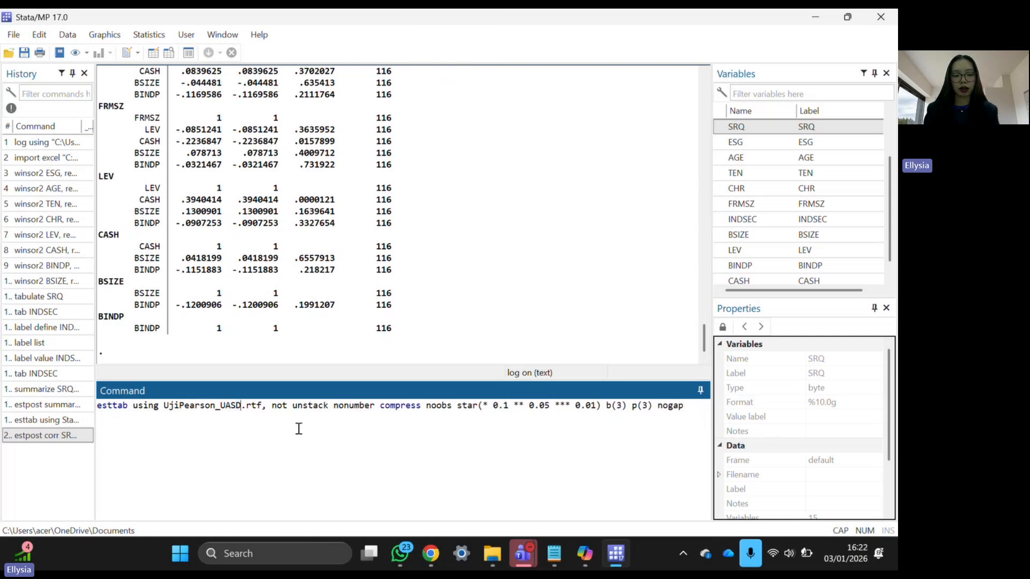
type("UJIDATA")
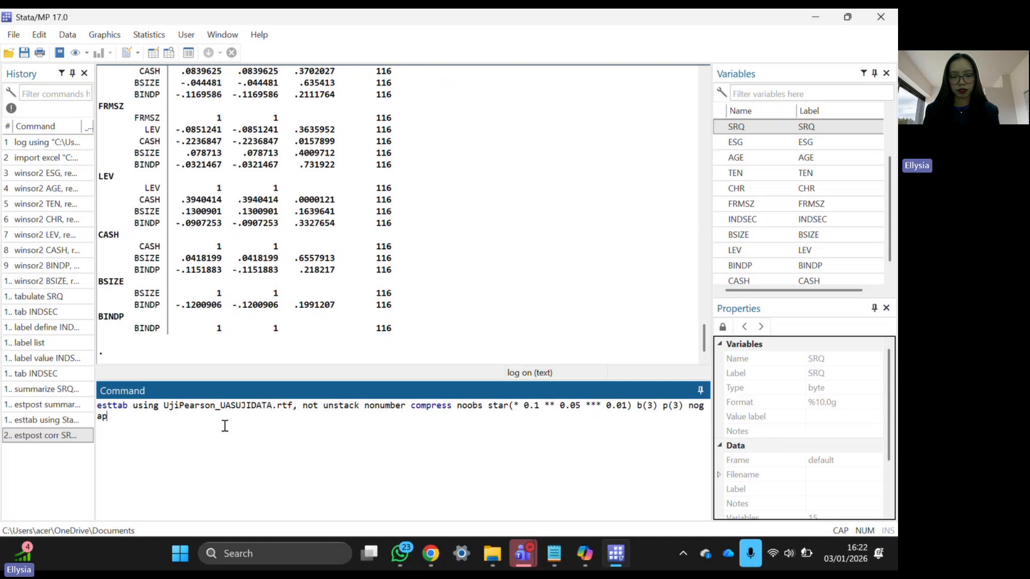
key("Return")
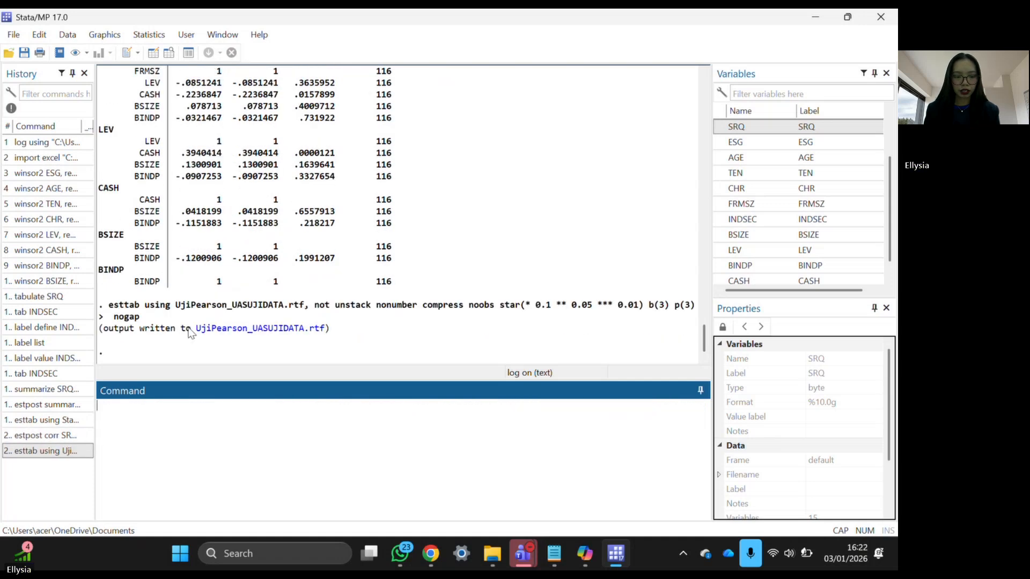
left_click(221, 329)
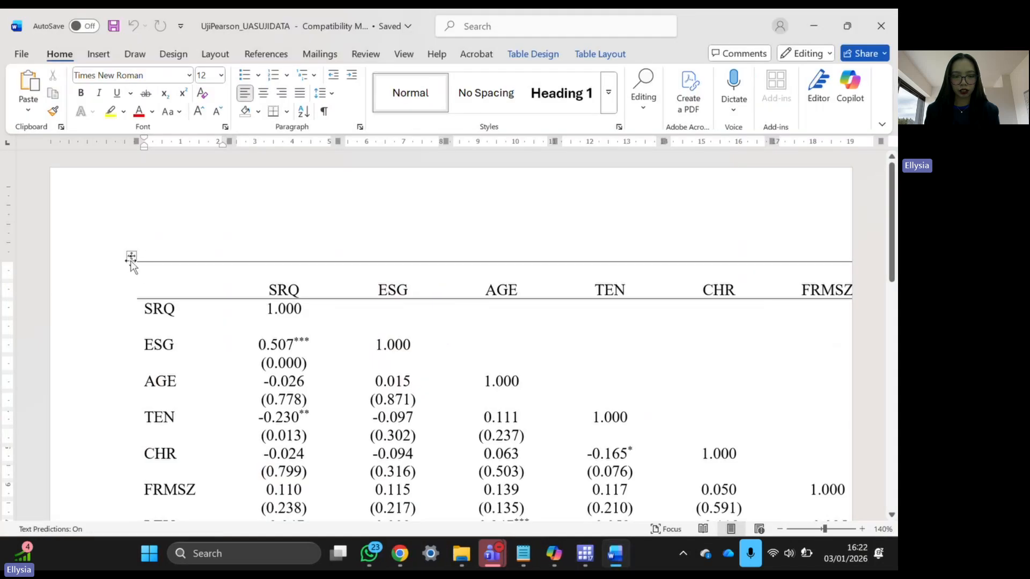
- Switch the document's page orientation to landscape
left_click(131, 256)
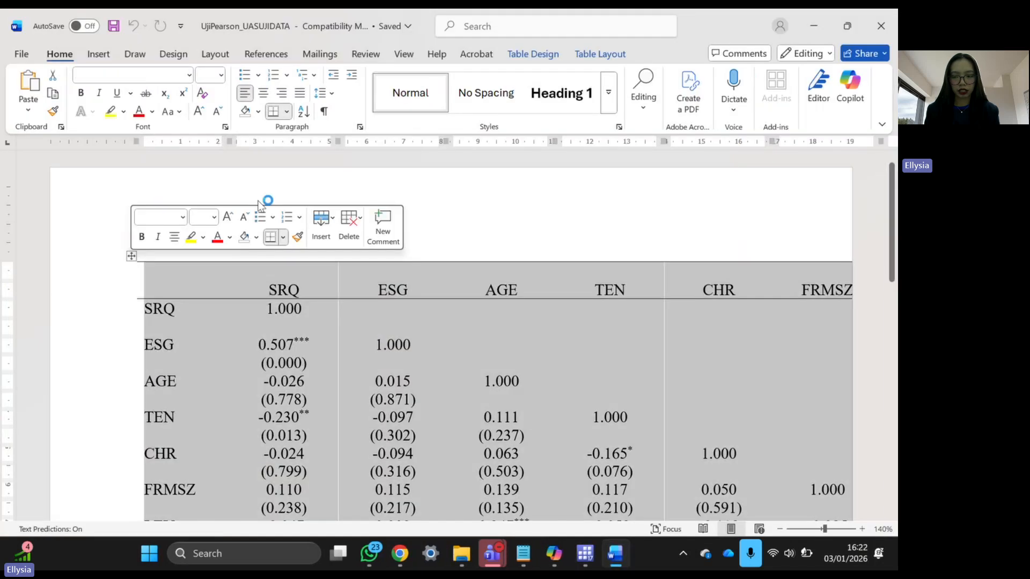
left_click(213, 58)
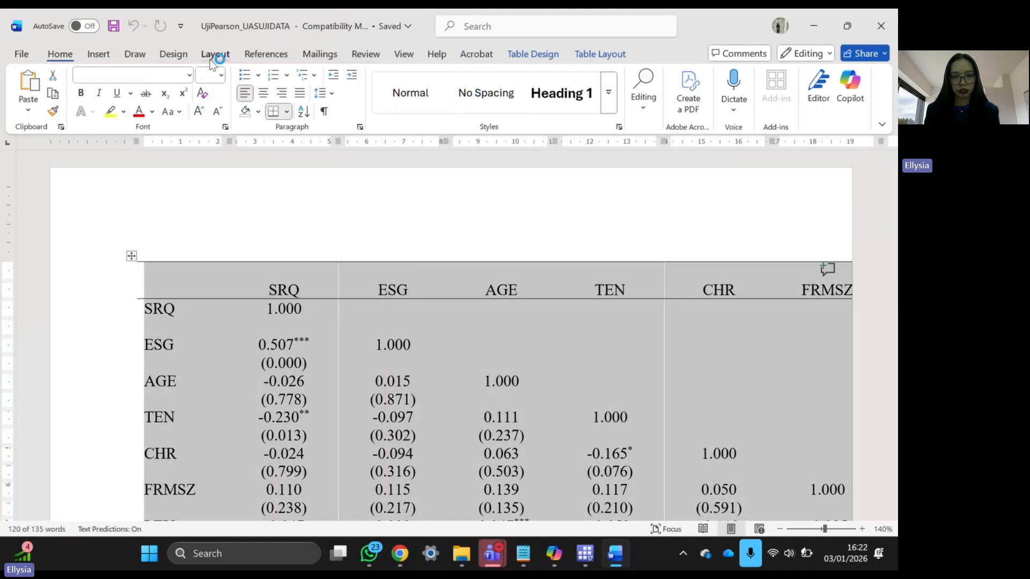
left_click(88, 103)
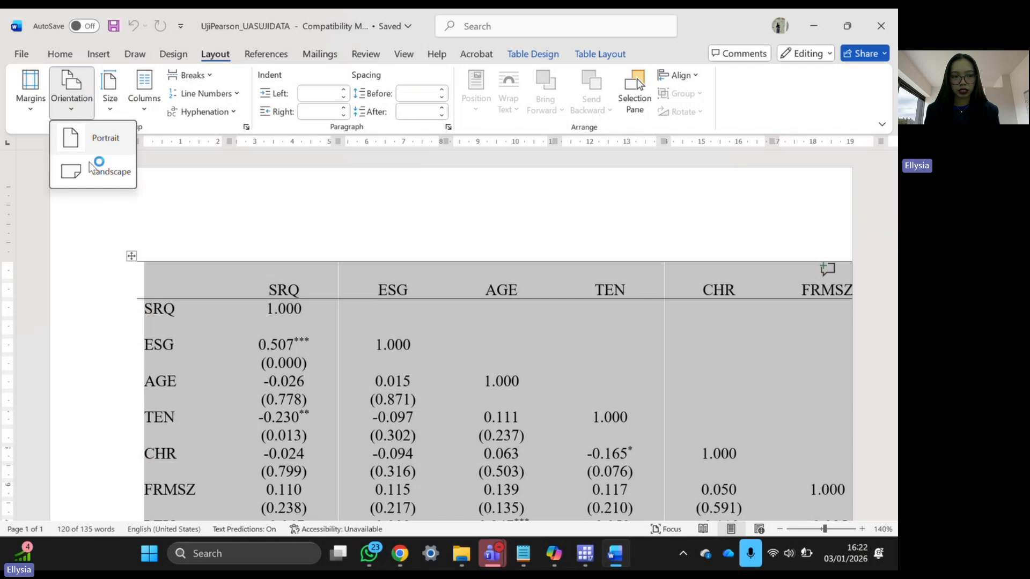
left_click(88, 169)
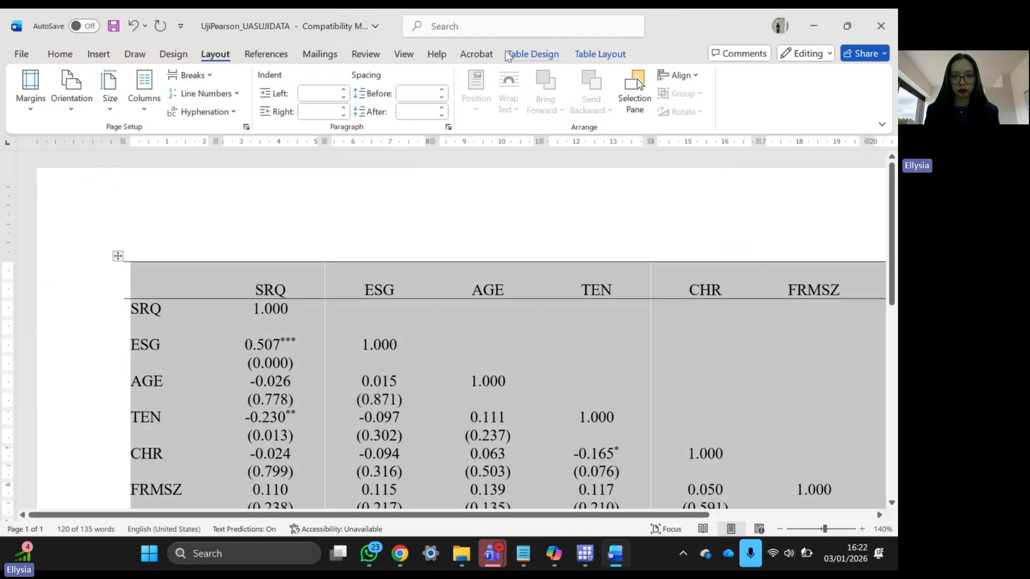
- Set every correlation table column to 2 cm width so SRQ through BINDP fit
left_click(589, 59)
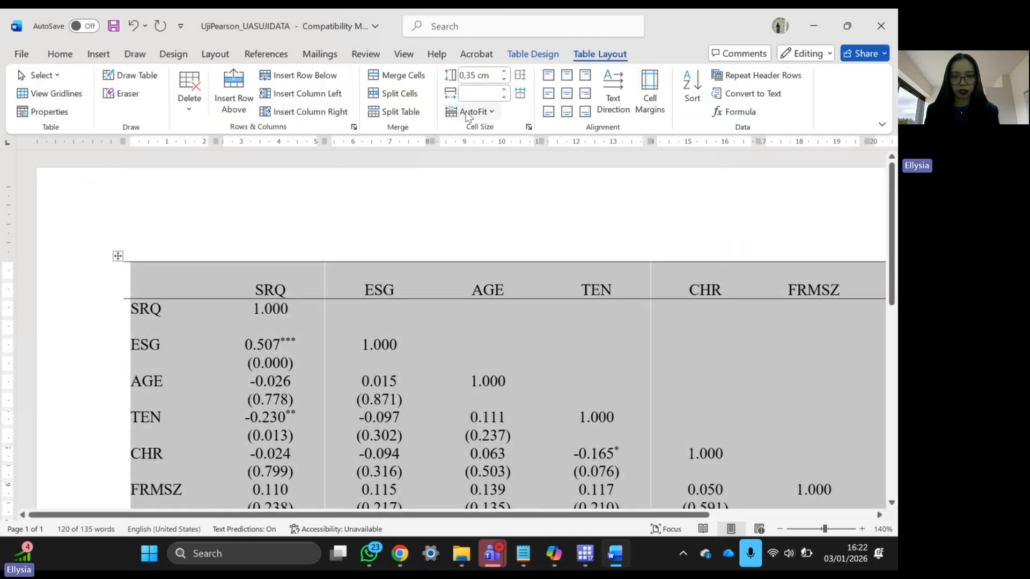
type("2")
key("Return")
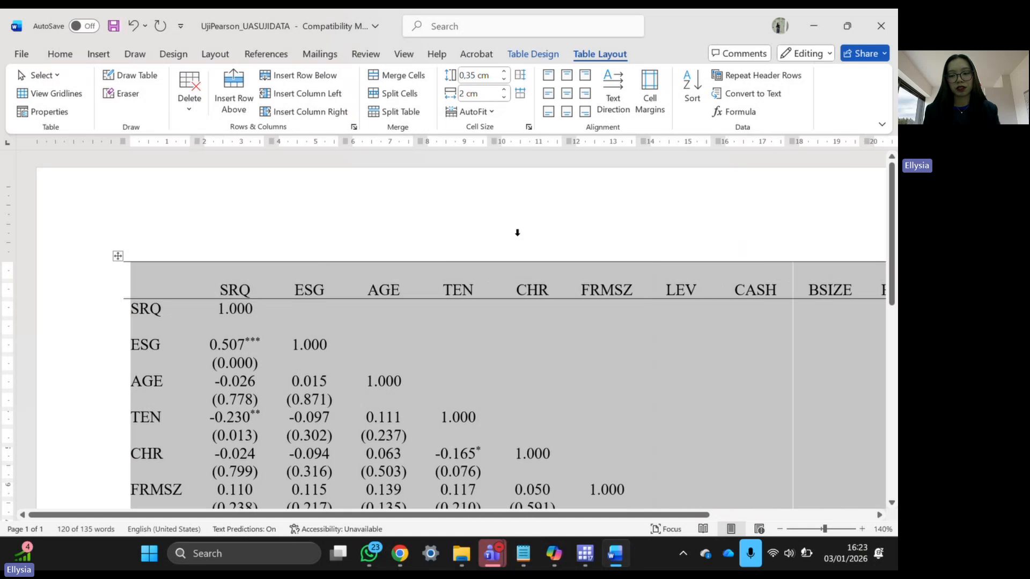
scroll(523, 242, "down", 4)
scroll(523, 243, "down", 3)
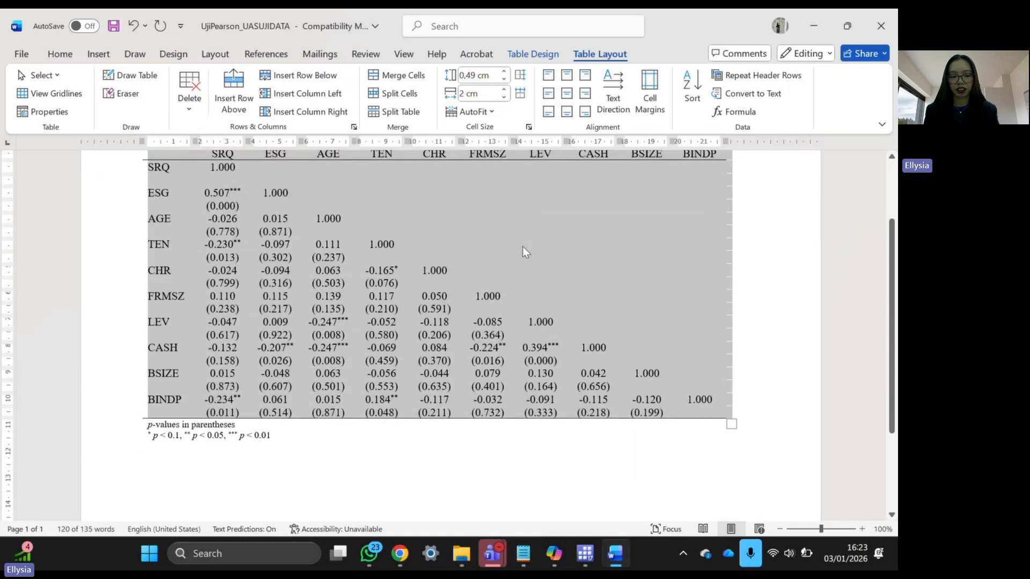
scroll(523, 248, "up", 2)
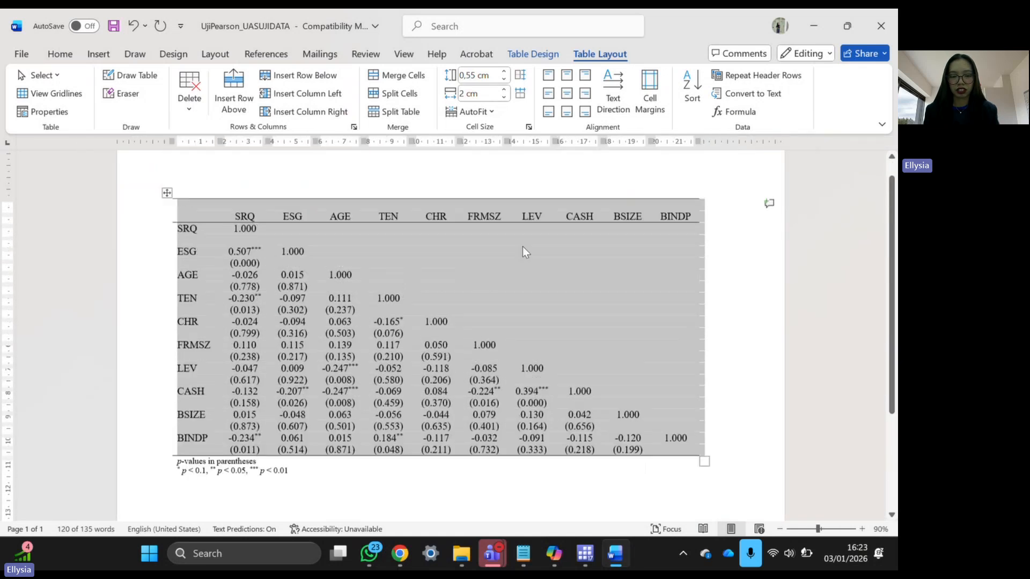
left_click(242, 199)
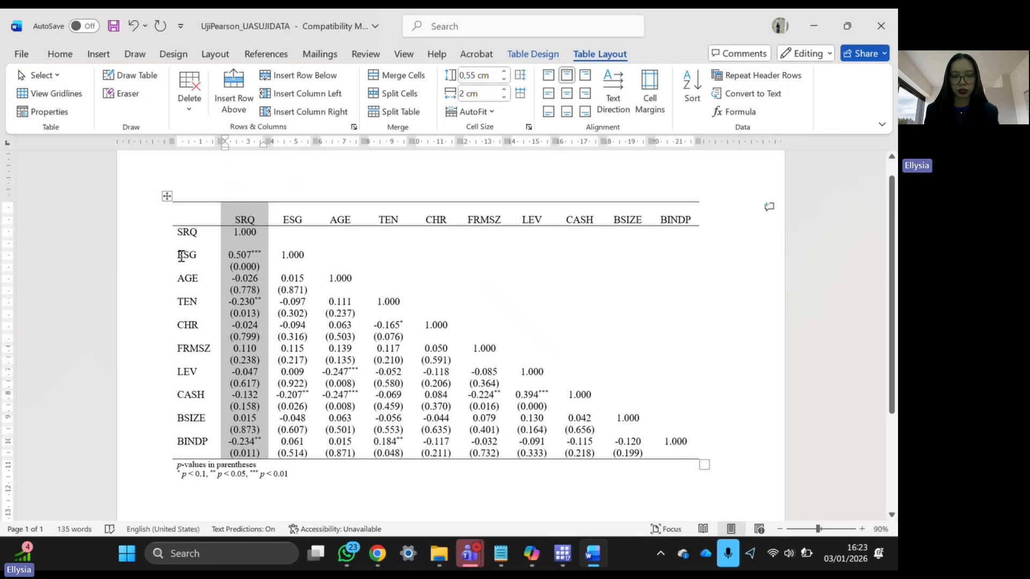
double_click(179, 256)
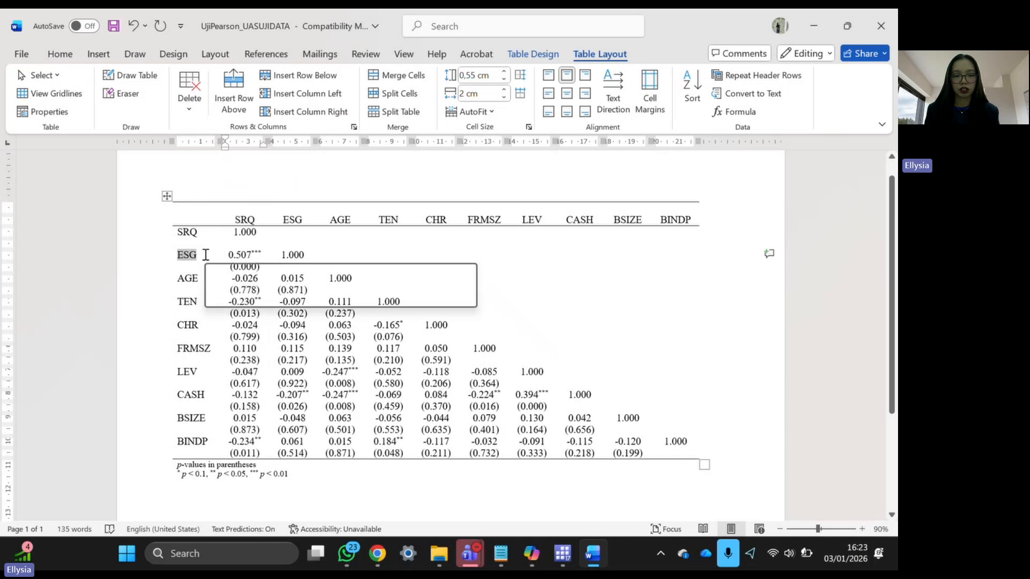
left_click_drag(228, 255, 263, 255)
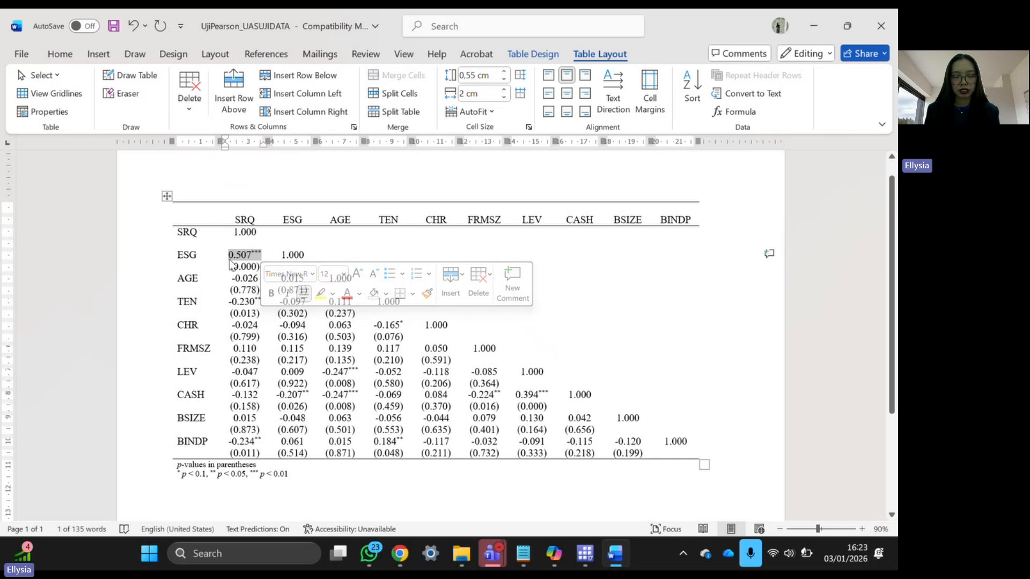
scroll(231, 263, "up", 1)
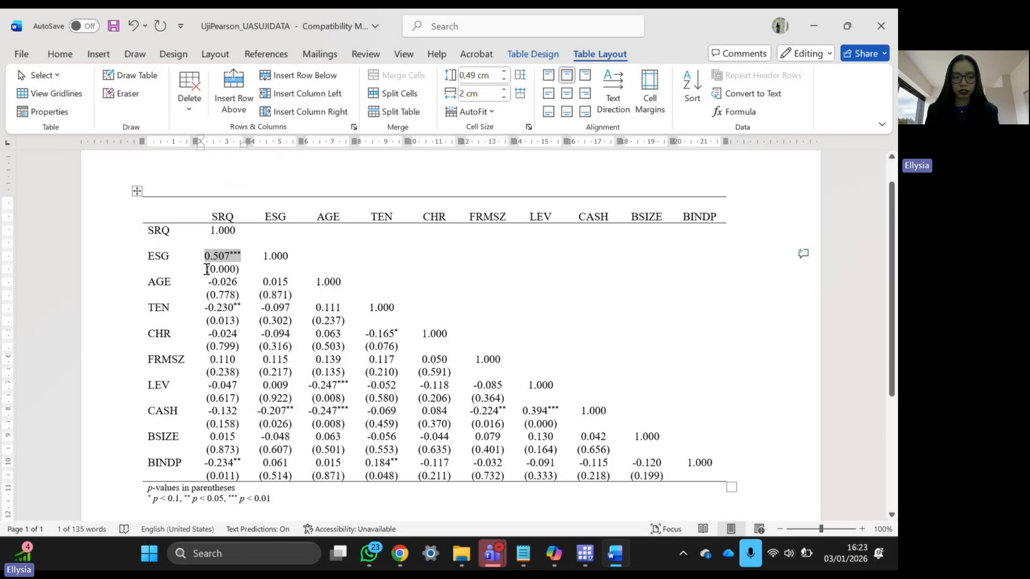
left_click_drag(207, 269, 237, 268)
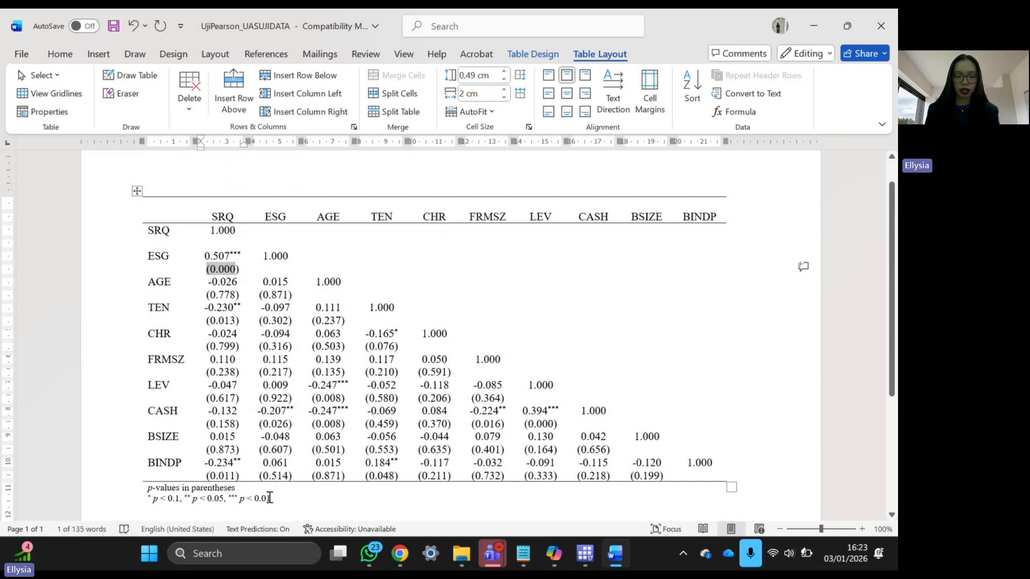
left_click_drag(273, 497, 232, 493)
left_click_drag(200, 498, 186, 499)
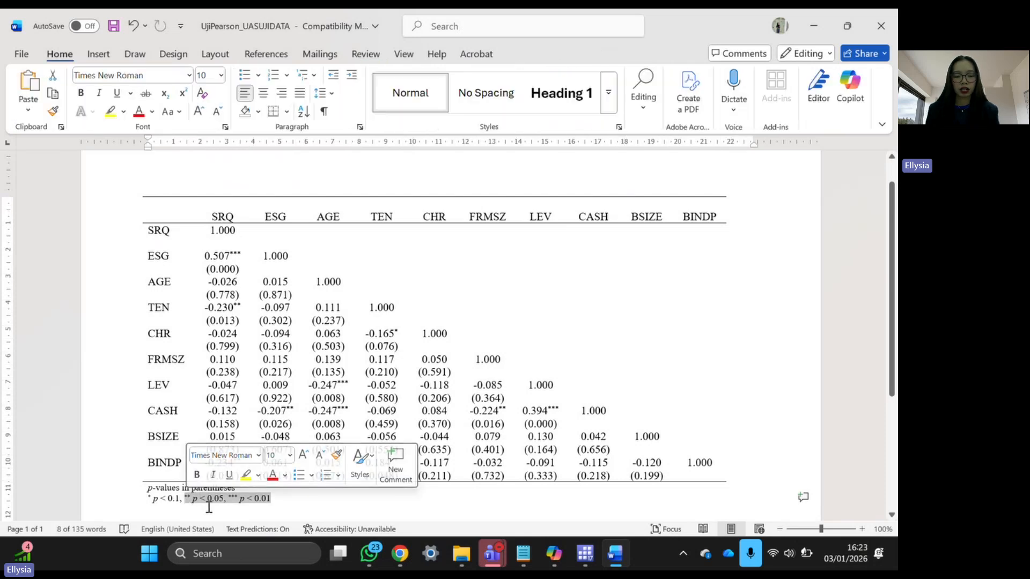
scroll(206, 500, "down", 1)
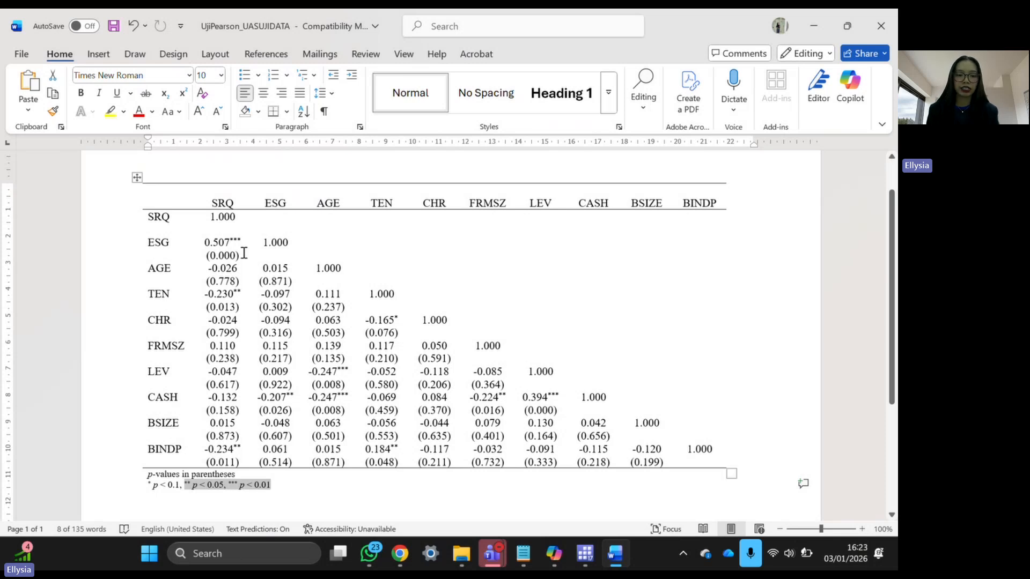
left_click_drag(239, 259, 143, 242)
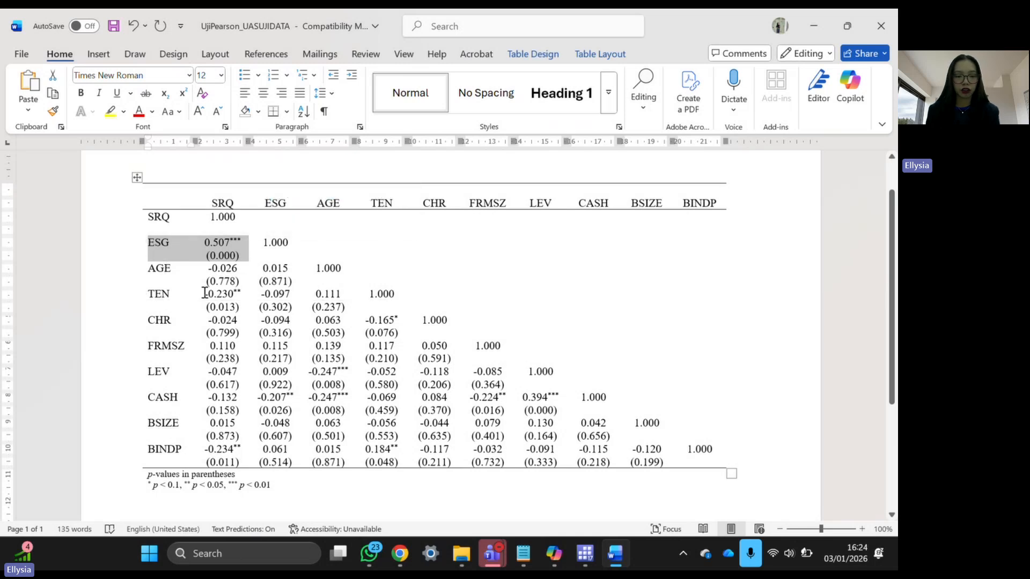
left_click_drag(204, 292, 235, 293)
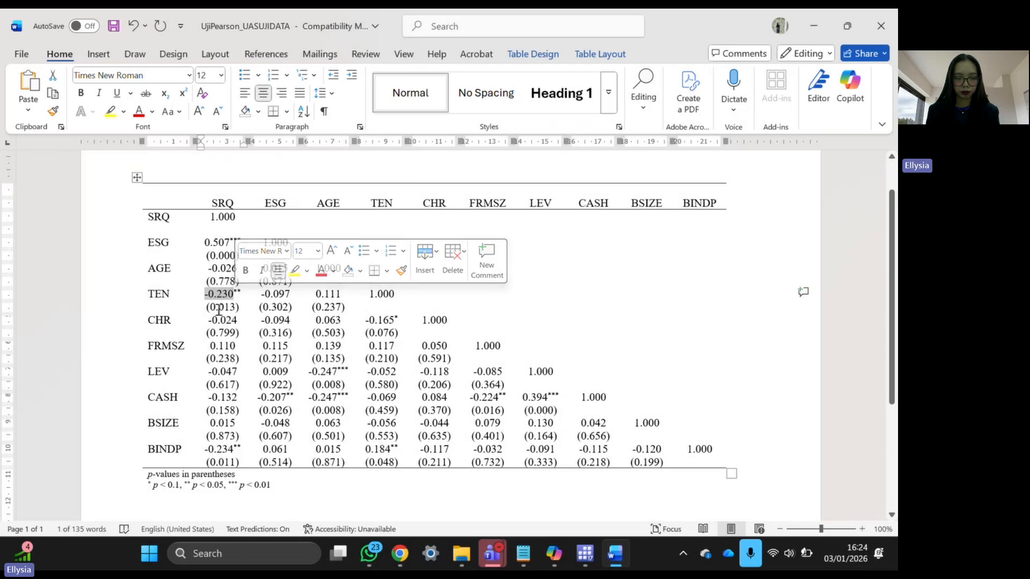
left_click_drag(207, 307, 240, 308)
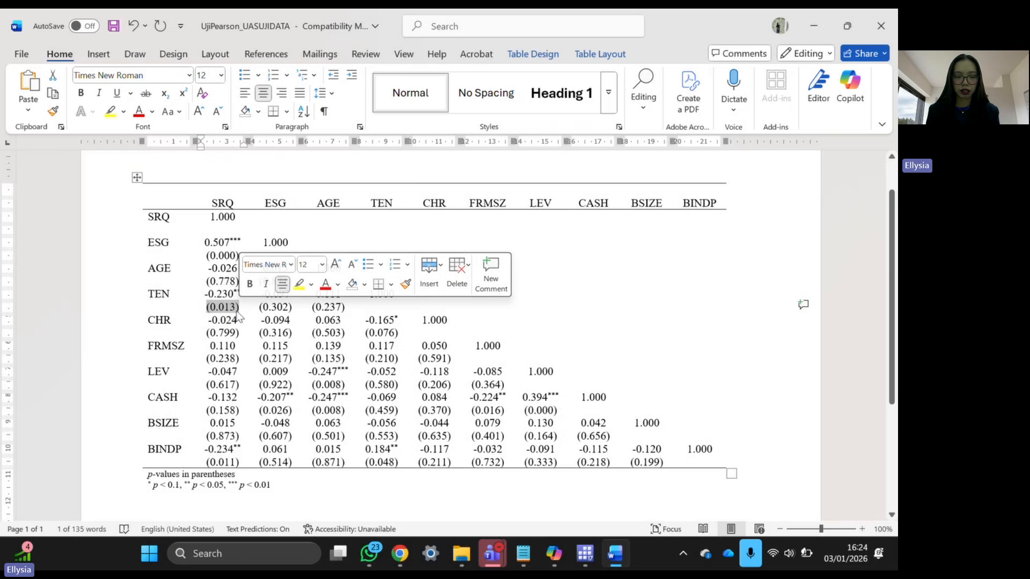
left_click(238, 308)
left_click_drag(238, 308, 155, 300)
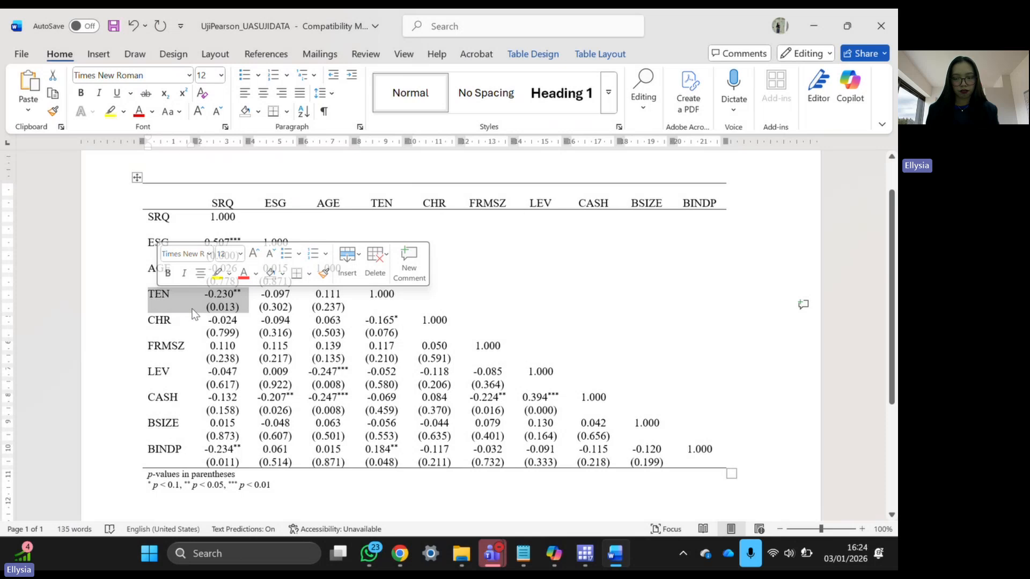
left_click(153, 243)
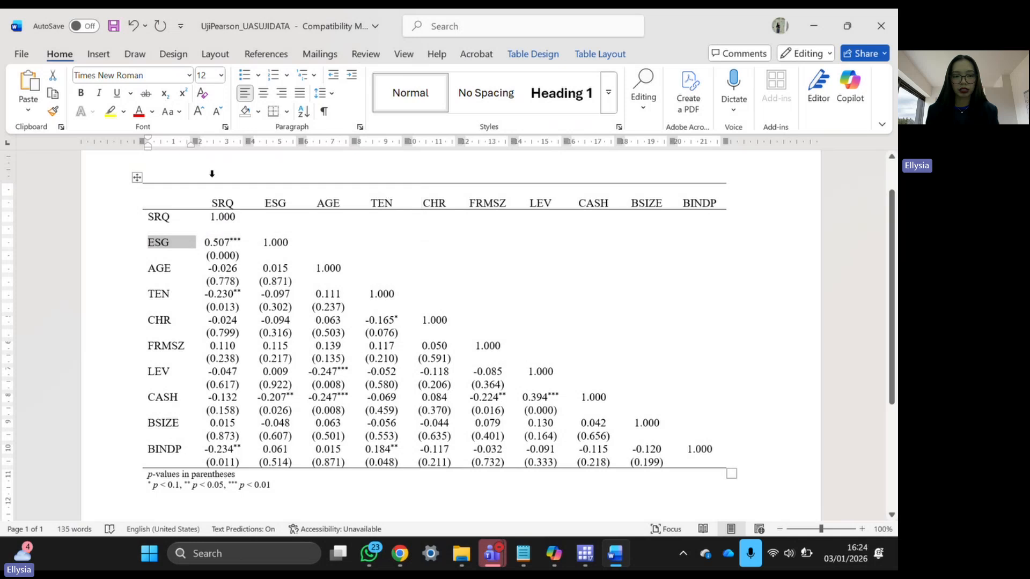
left_click(215, 178)
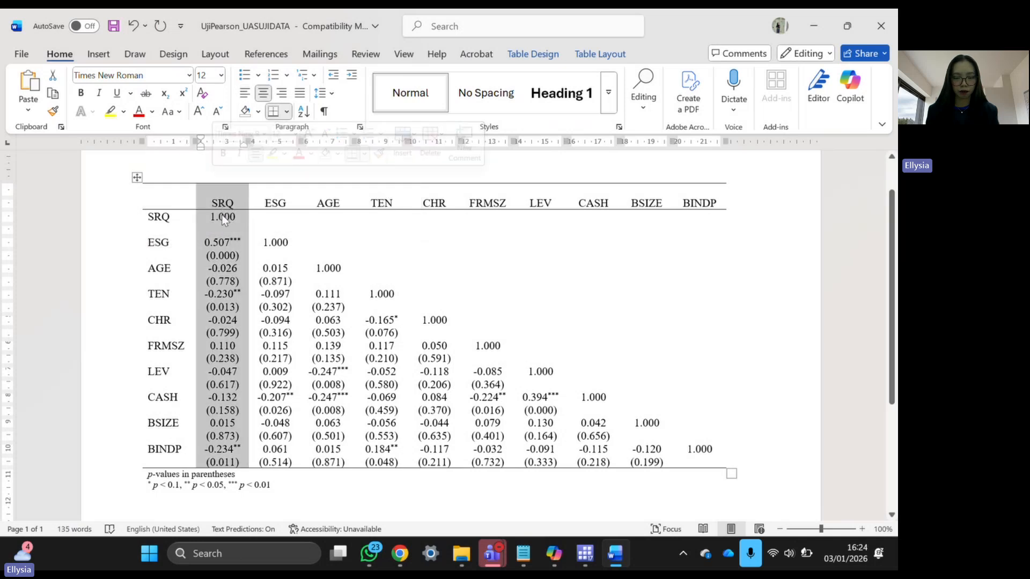
left_click_drag(156, 293, 170, 293)
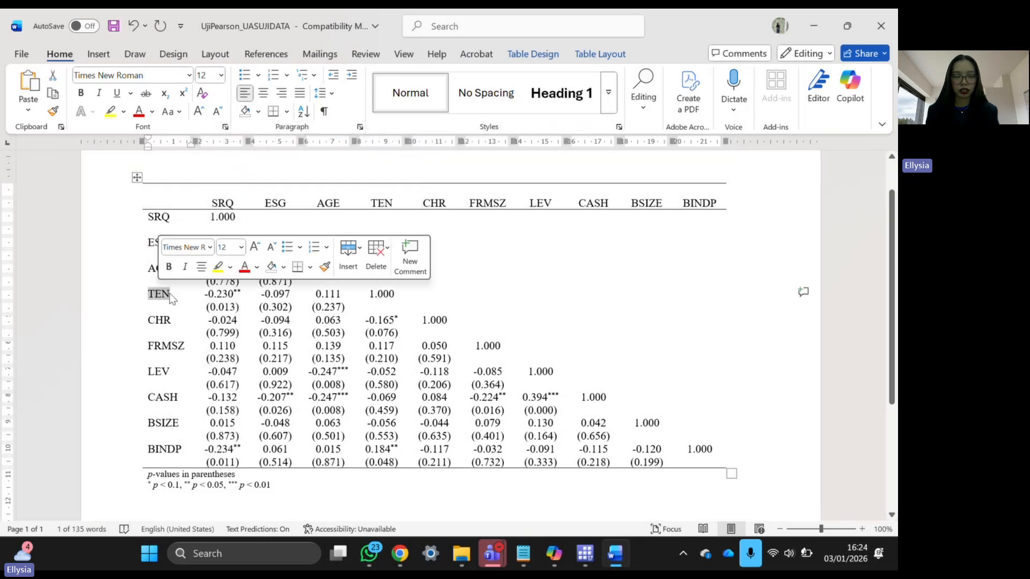
double_click(221, 202)
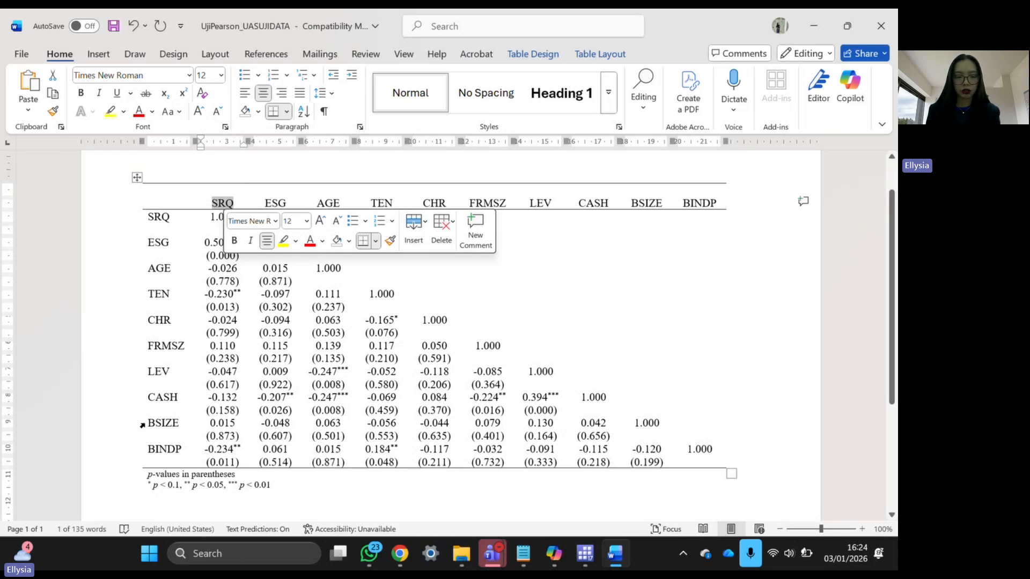
left_click_drag(142, 455, 232, 459)
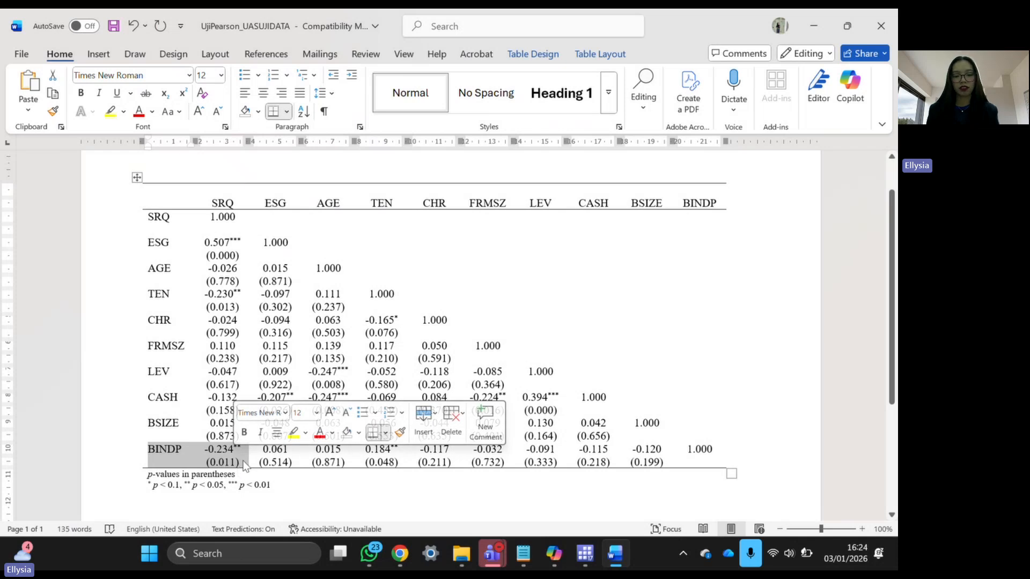
left_click(344, 496)
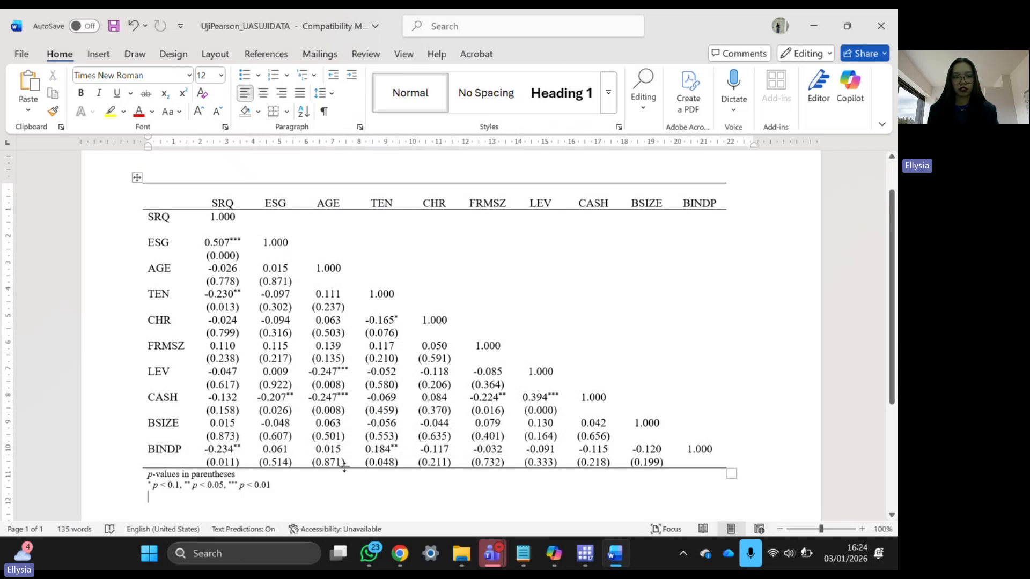
scroll(344, 466, "down", 2)
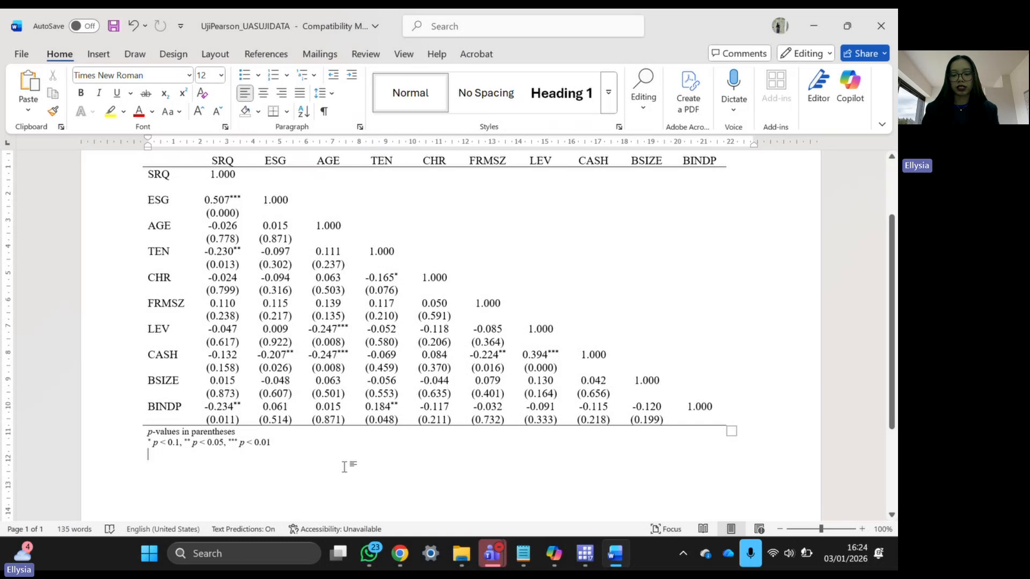
- Save UjiPearson_UASUJIDATA with Word Document type into UJI COBA UAS, then close Word
key("F12")
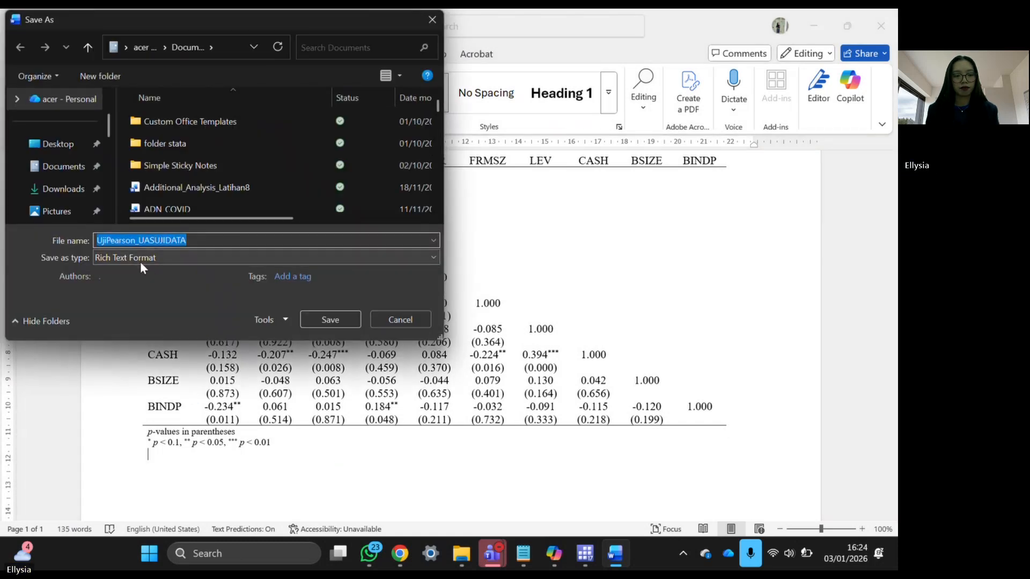
left_click(129, 262)
left_click(125, 272)
scroll(59, 161, "down", 5)
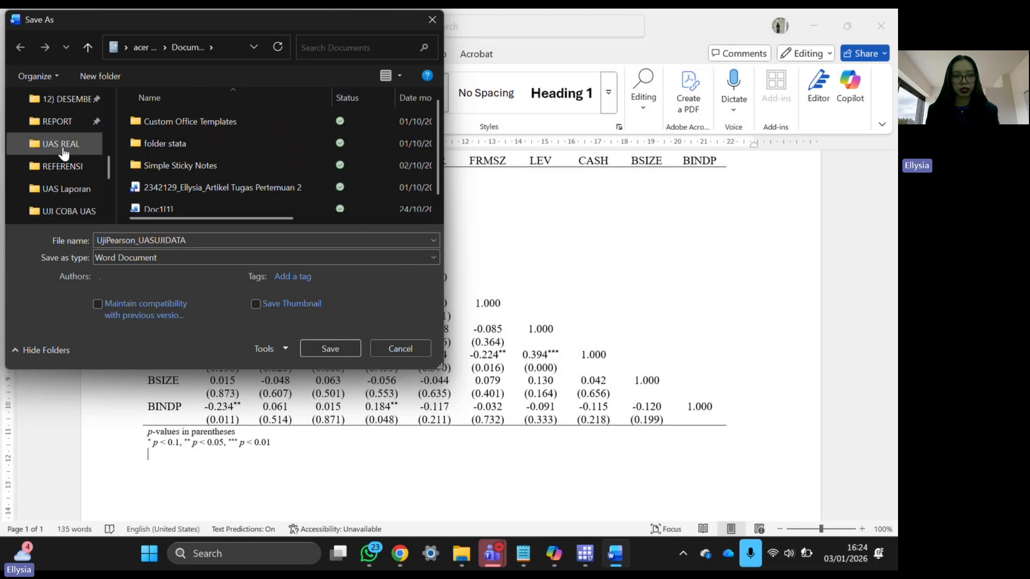
scroll(60, 205, "down", 3)
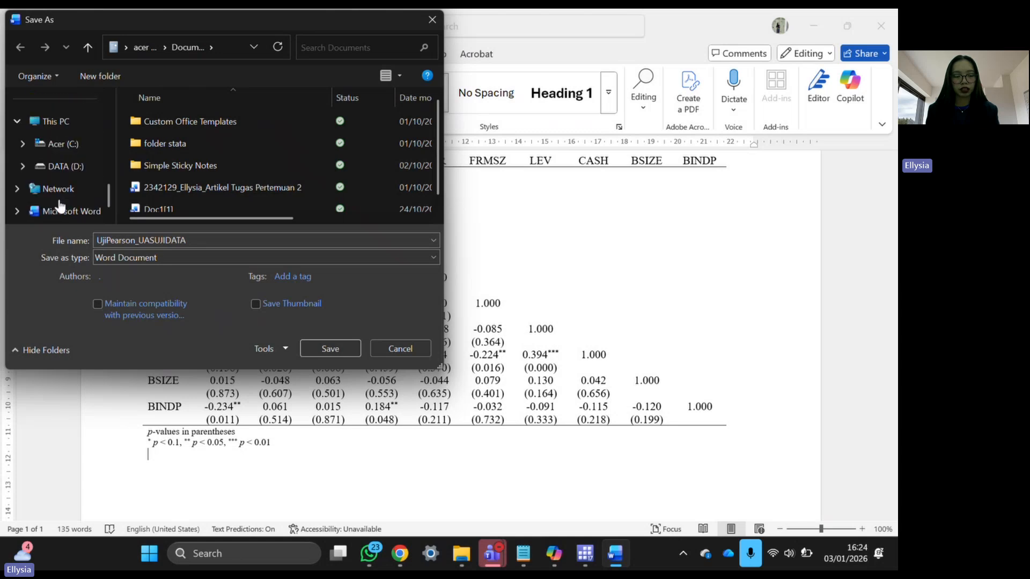
scroll(61, 163, "up", 3)
left_click(59, 154)
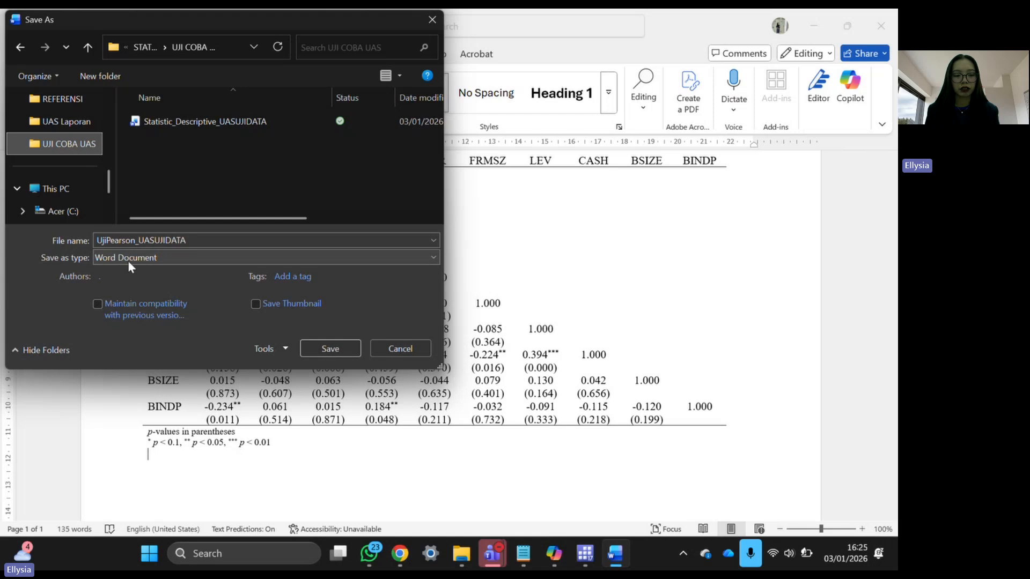
left_click(313, 349)
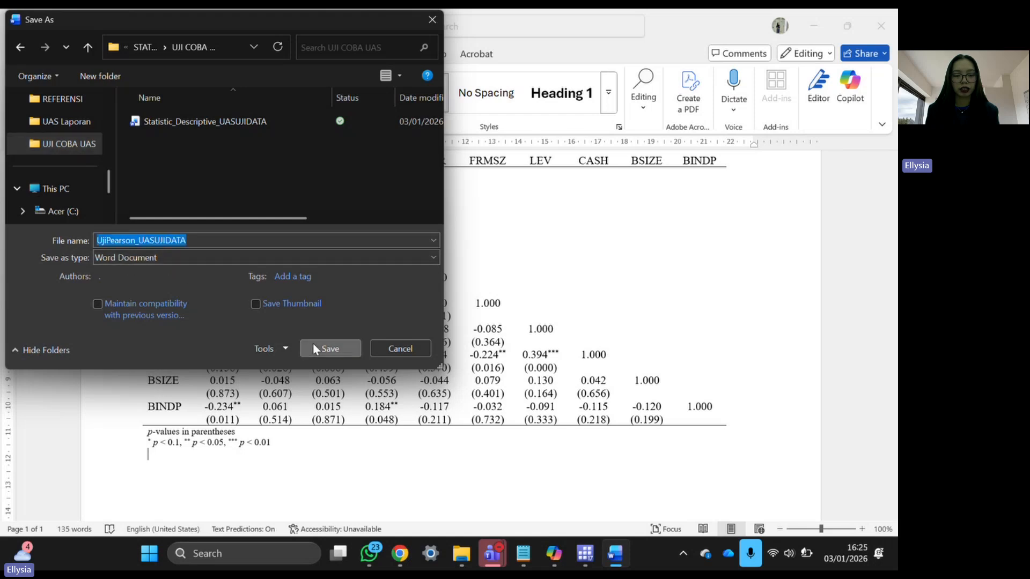
left_click(337, 348)
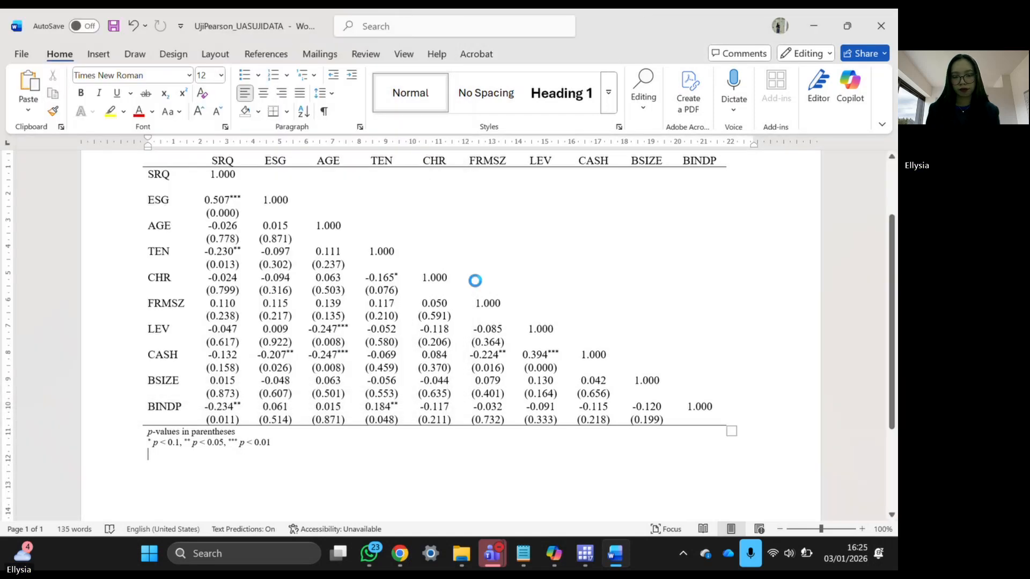
left_click(870, 25)
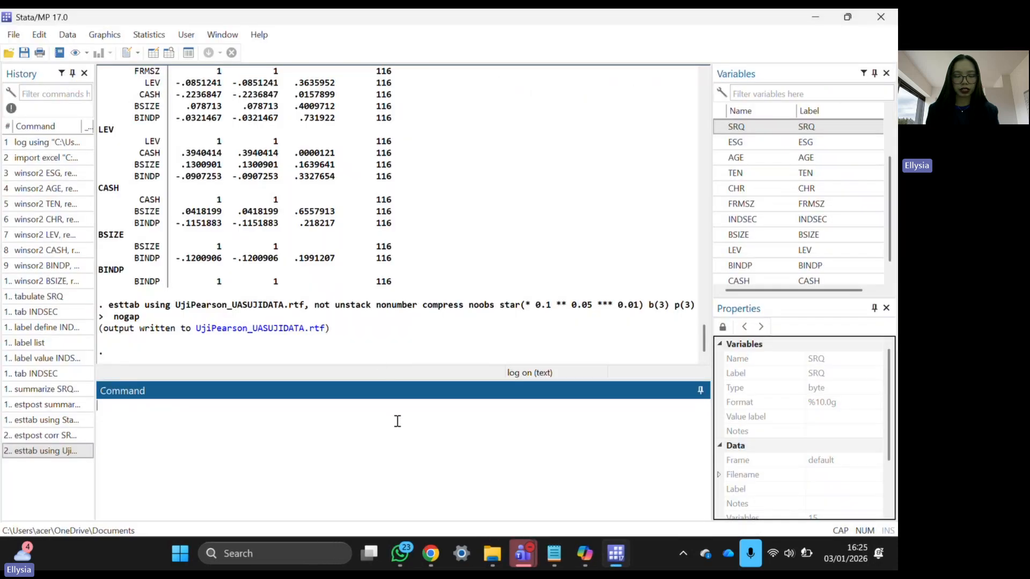
- Copy the line 'ologit SRQ ESG FRMSZ LEV CASH BINDP BSIZE, vce(robust)' from DO FILE STATA.txt and return to Stata
left_click(554, 553)
scroll(64, 268, "down", 5)
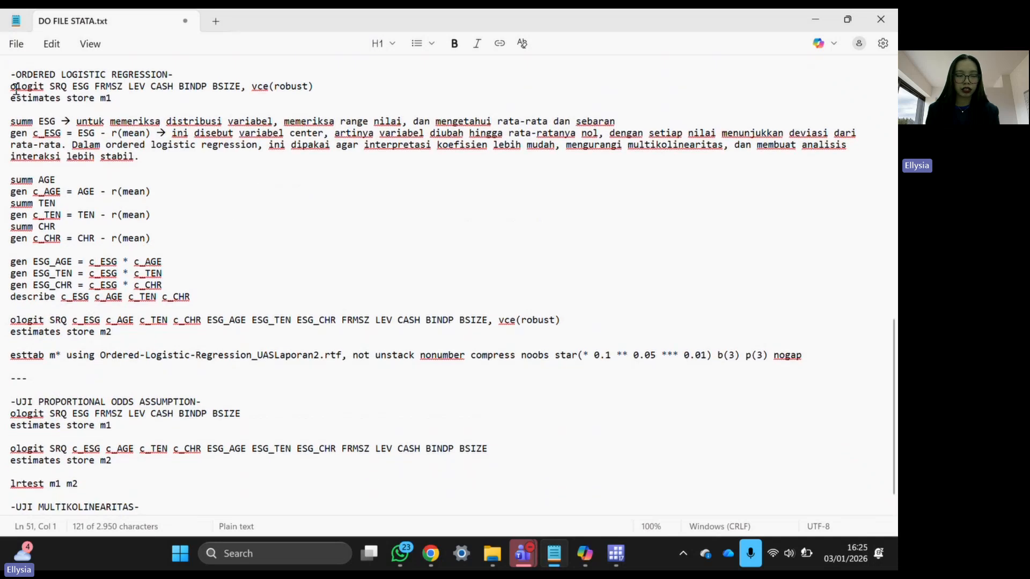
left_click_drag(11, 87, 213, 90)
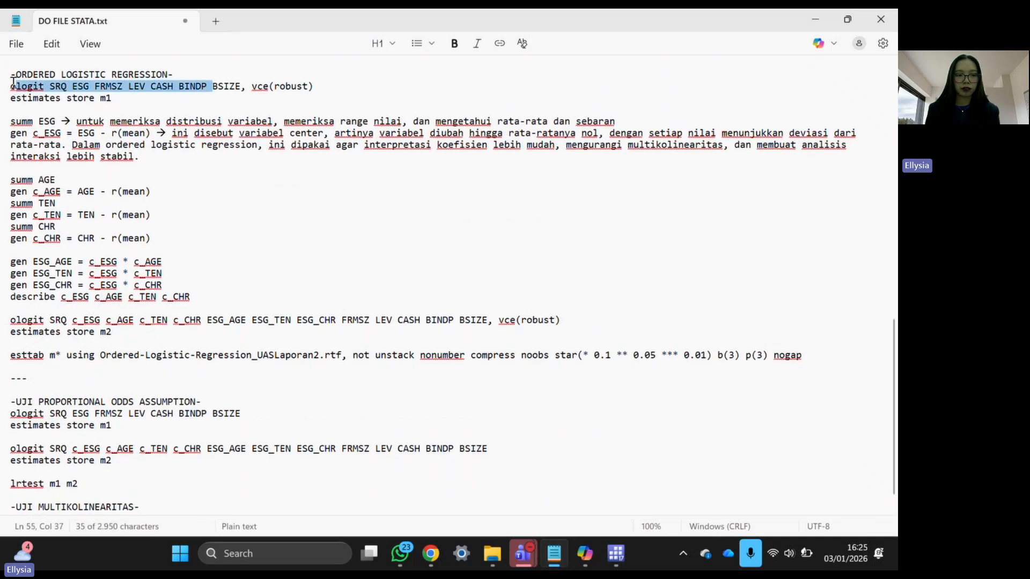
left_click_drag(11, 86, 314, 87)
key("ctrl+c")
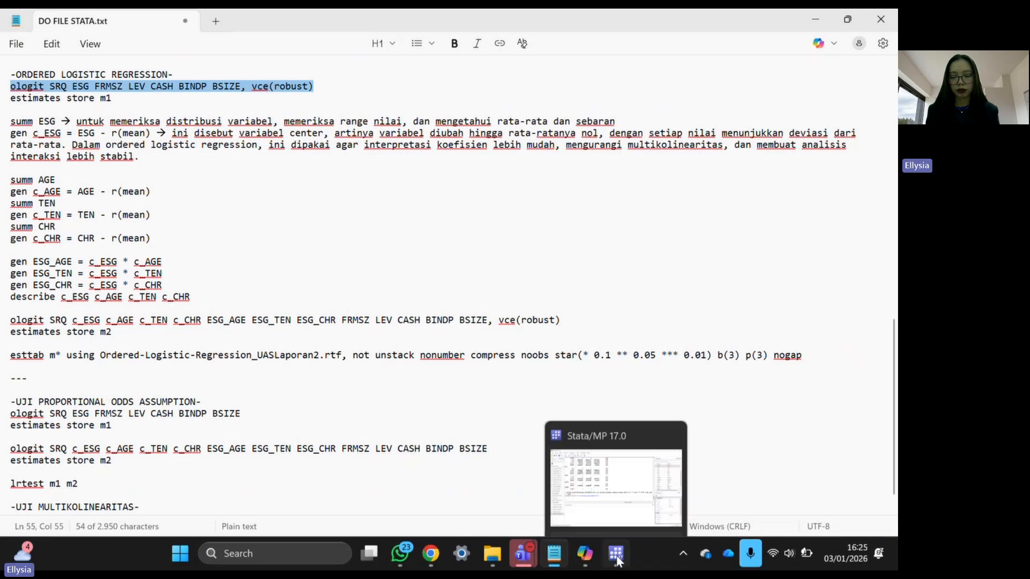
left_click(617, 559)
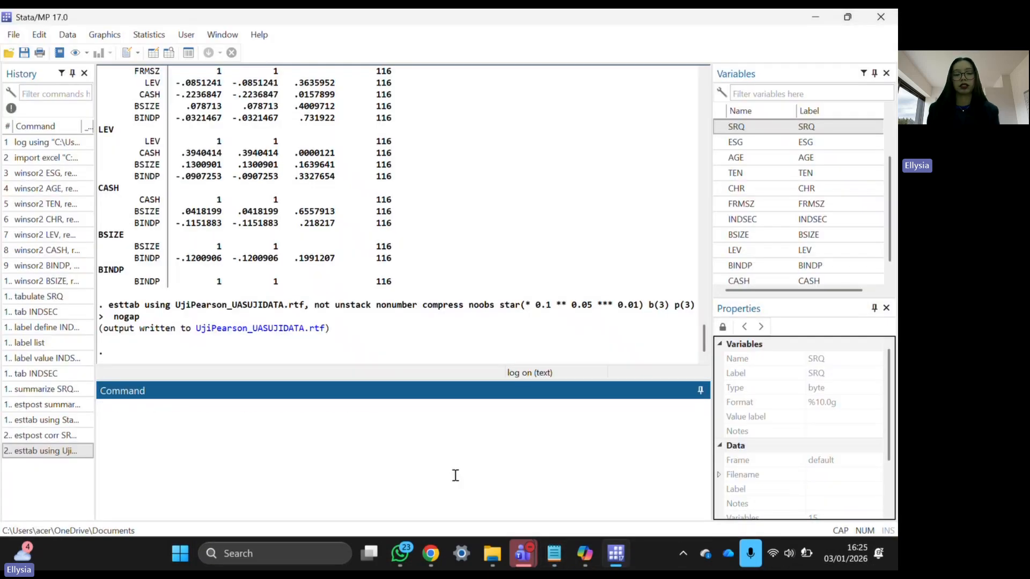
- Paste the ologit command, highlight ESG, SRQ through BSIZE and vce(robust), then run it
key("ctrl+v")
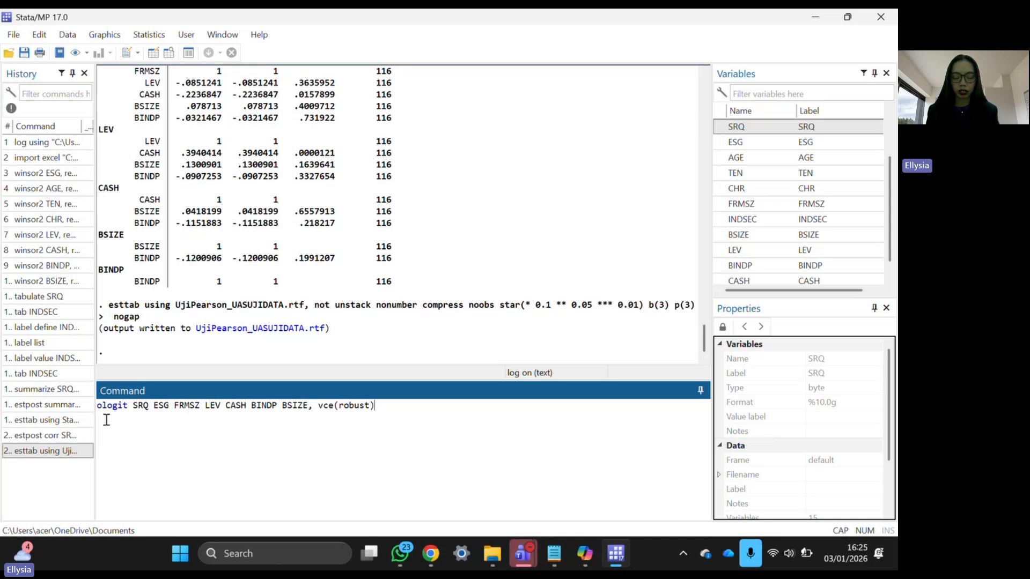
mouse_move(135, 413)
left_mouse_down()
mouse_move(277, 408)
mouse_move(167, 407)
mouse_move(137, 395)
left_mouse_up()
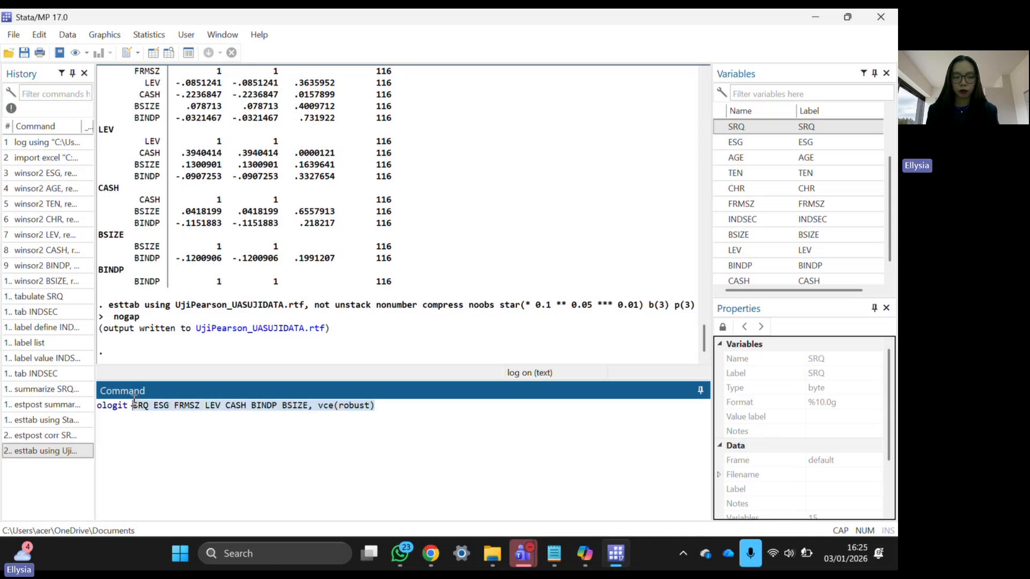
left_click(139, 411)
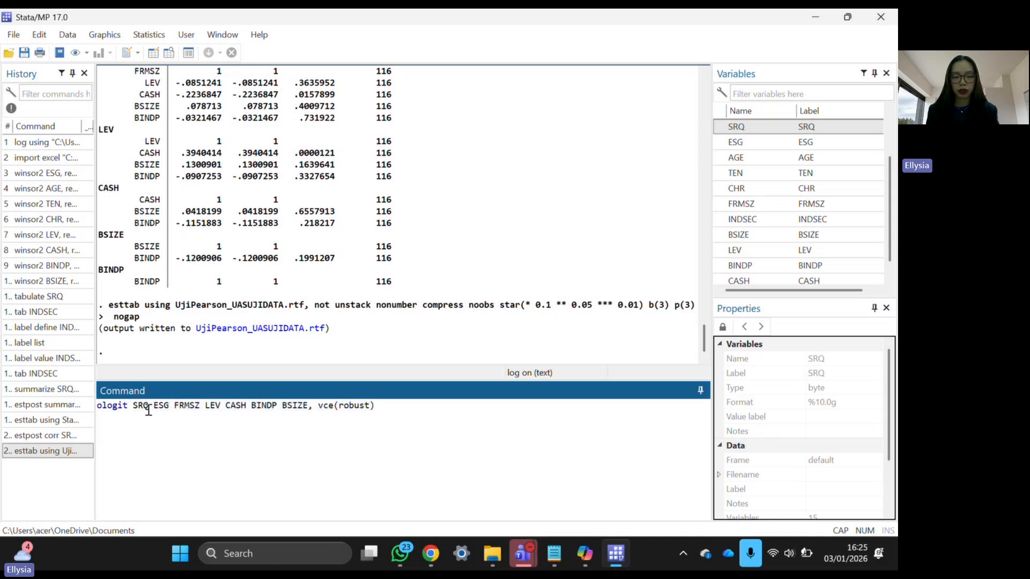
mouse_move(154, 407)
left_mouse_down()
mouse_move(172, 408)
mouse_move(151, 408)
left_mouse_up()
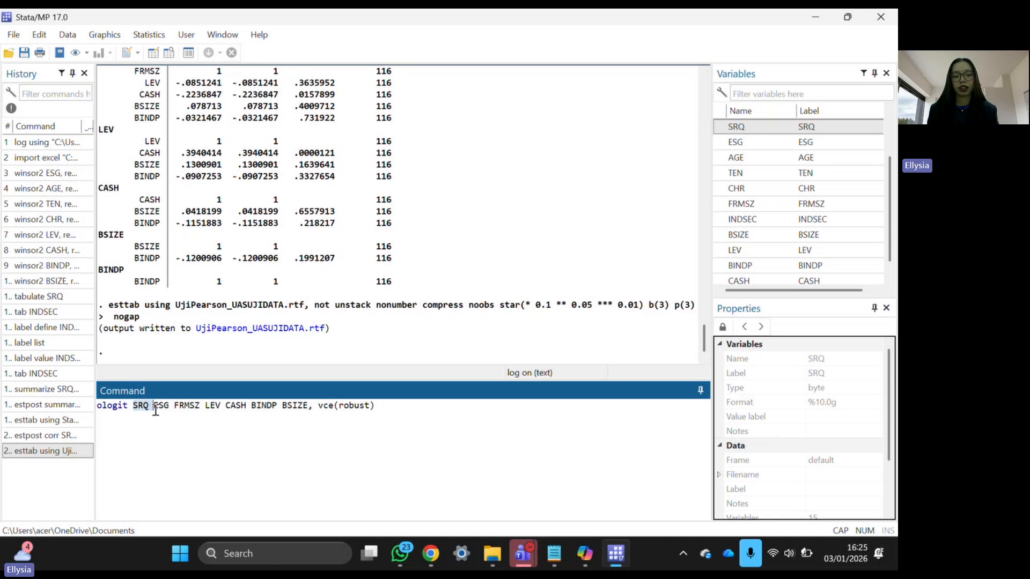
left_click(134, 407)
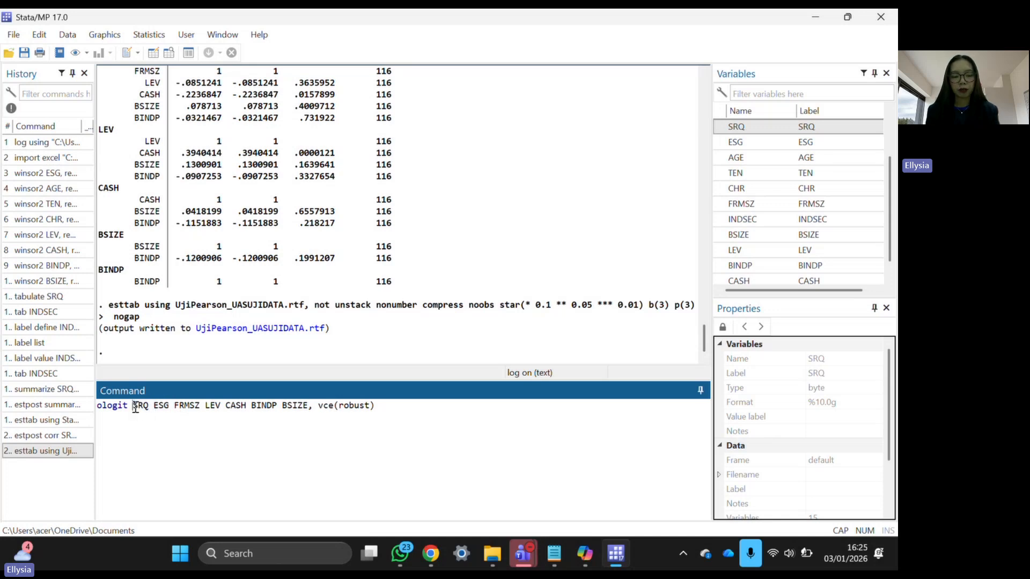
left_click_drag(145, 408, 175, 412)
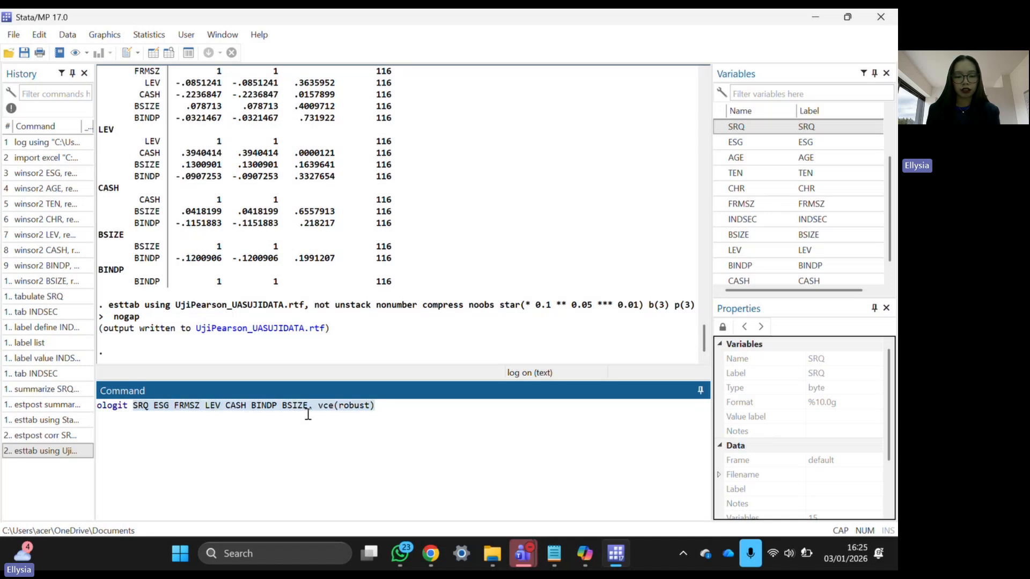
left_click_drag(308, 414, 307, 406)
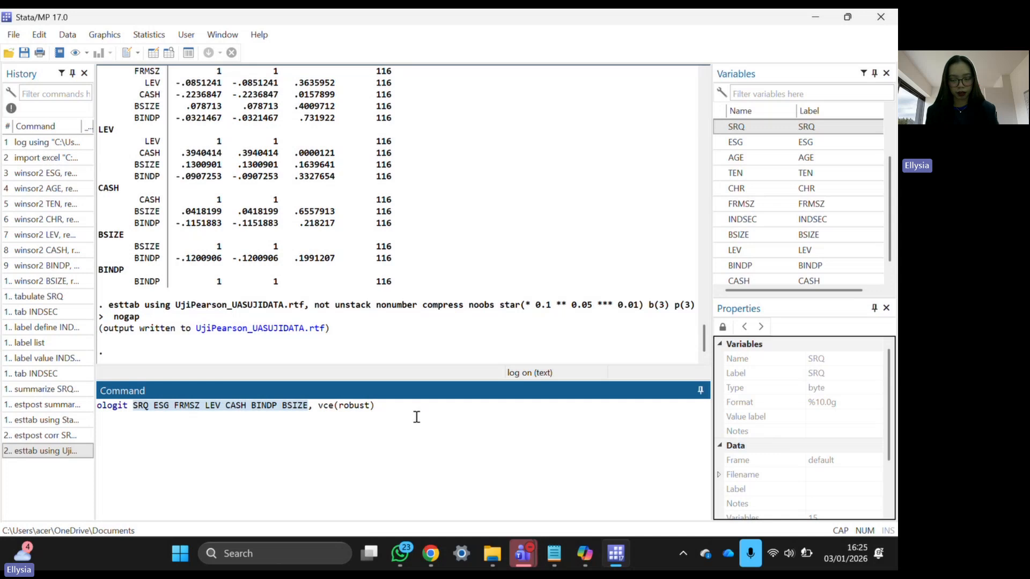
left_click_drag(438, 409, 318, 409)
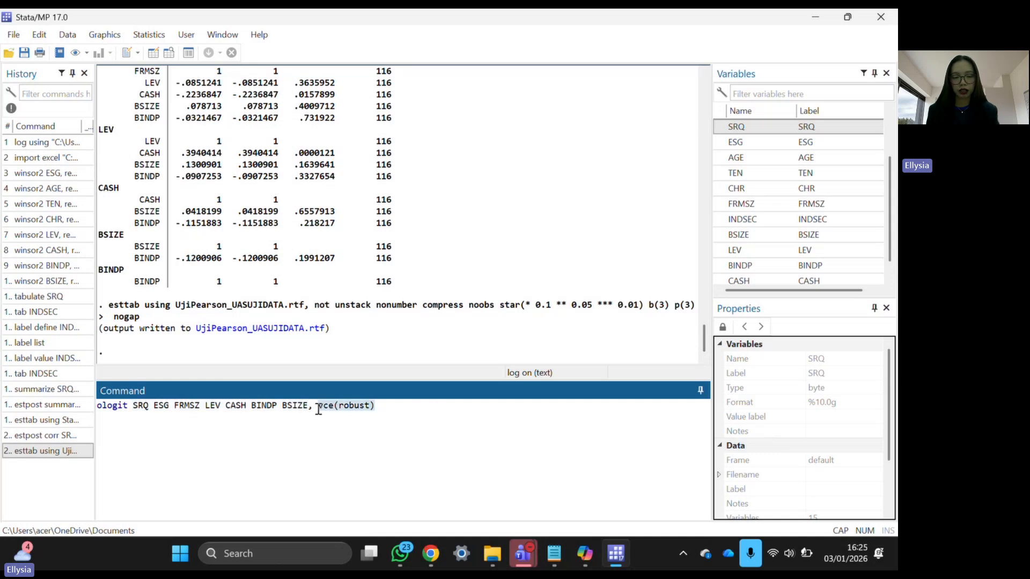
left_click(375, 445)
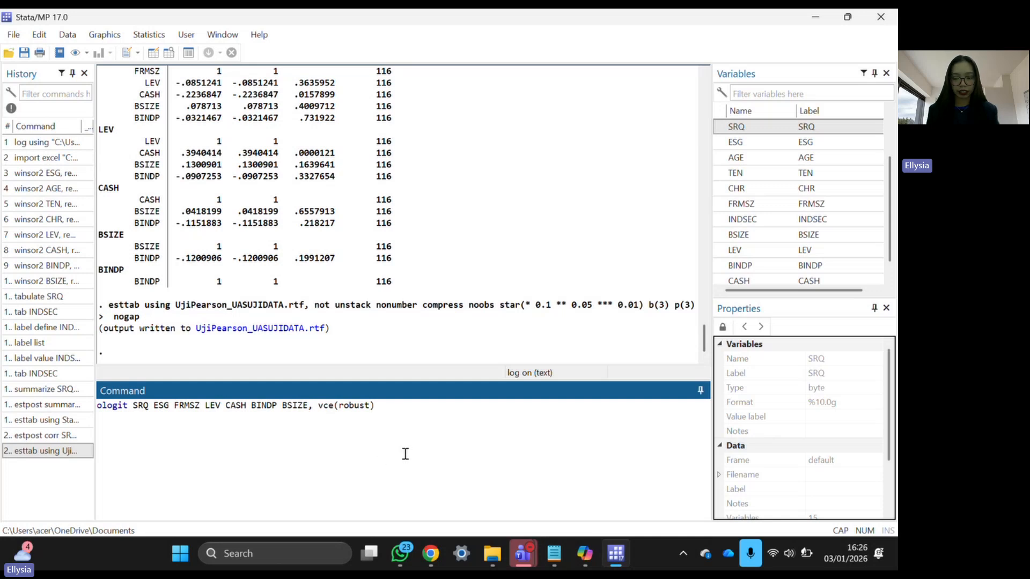
key("Return")
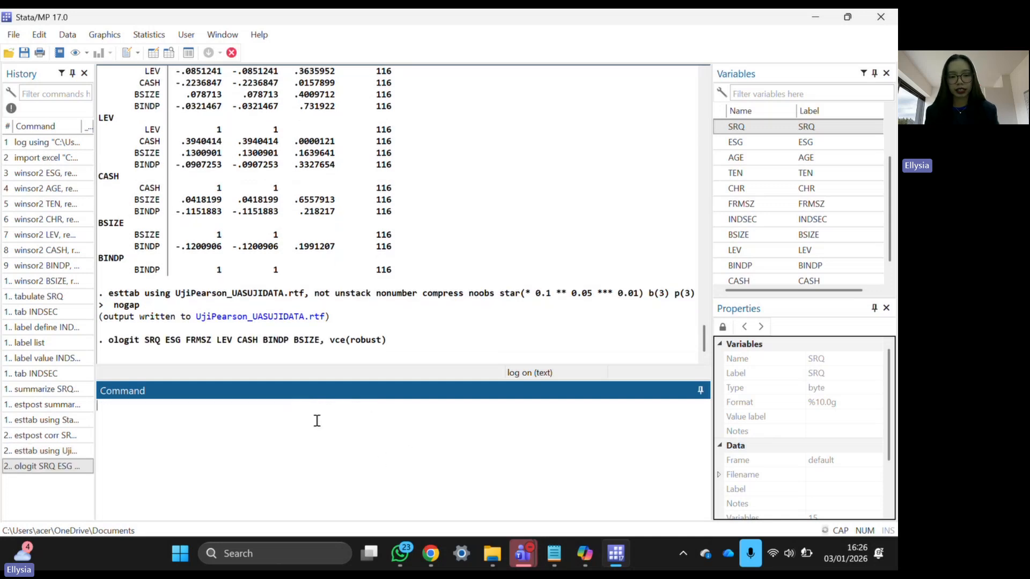
scroll(239, 272, "up", 1)
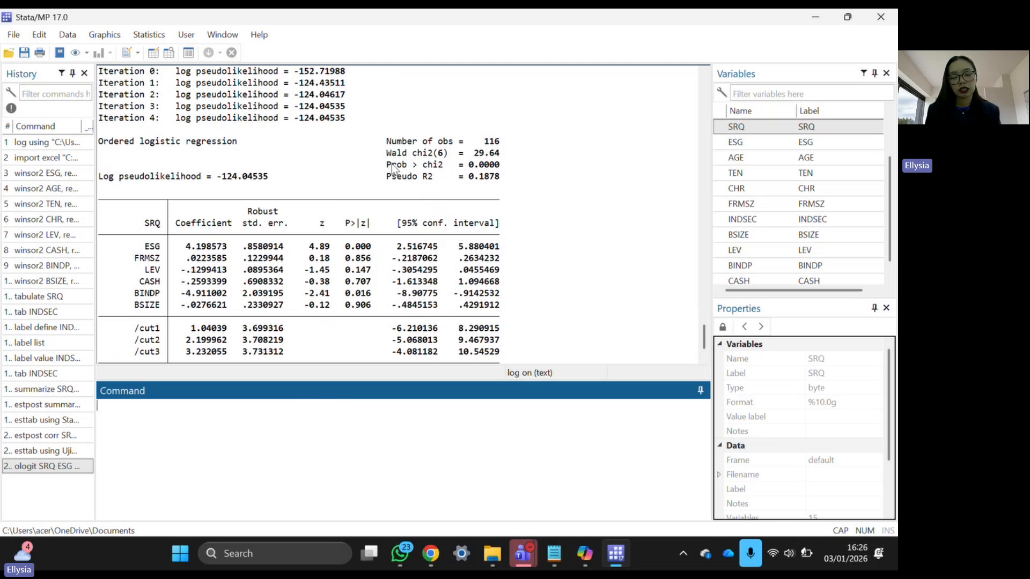
left_click_drag(387, 165, 512, 167)
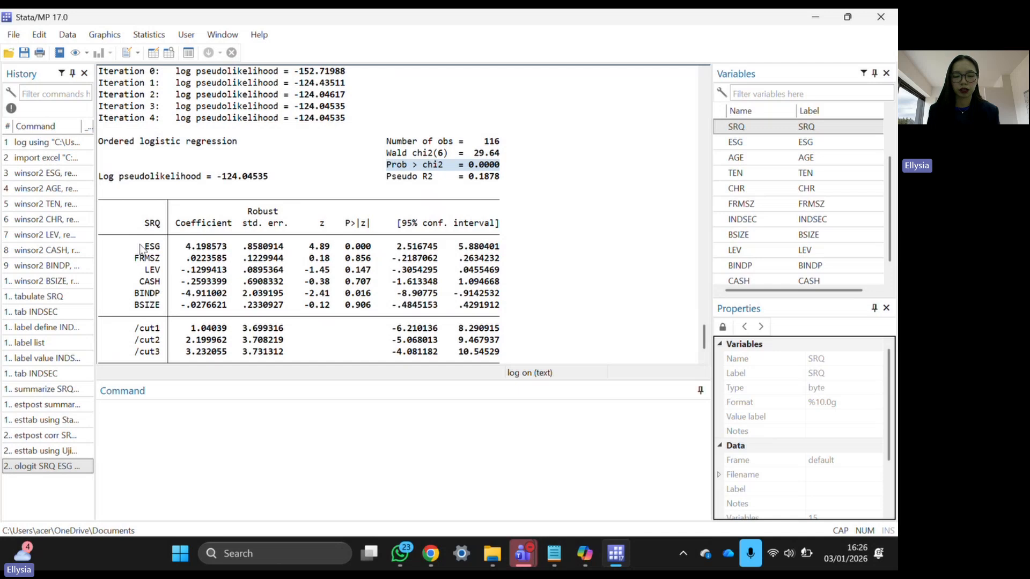
left_click_drag(140, 249, 377, 307)
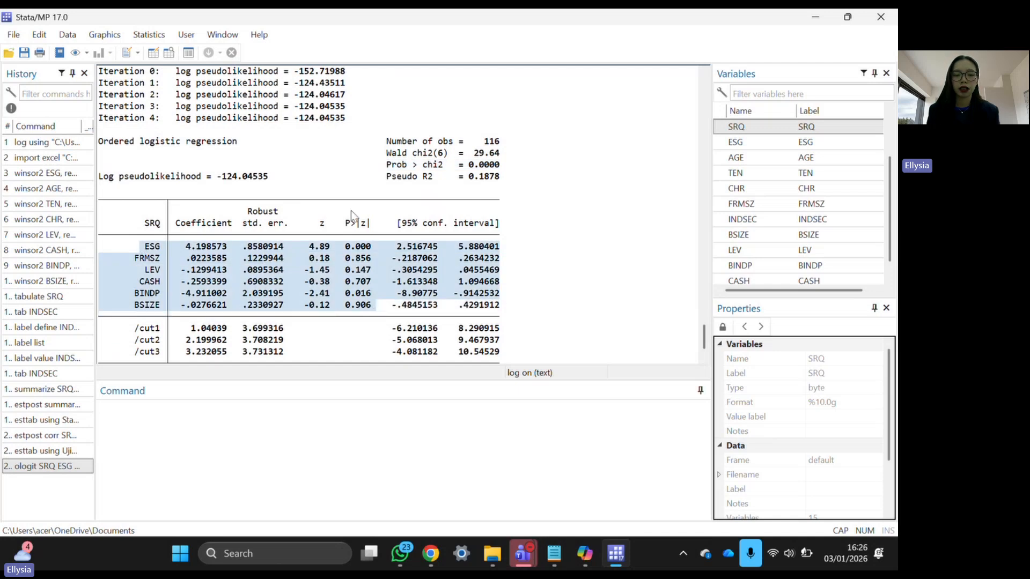
left_click_drag(341, 223, 381, 224)
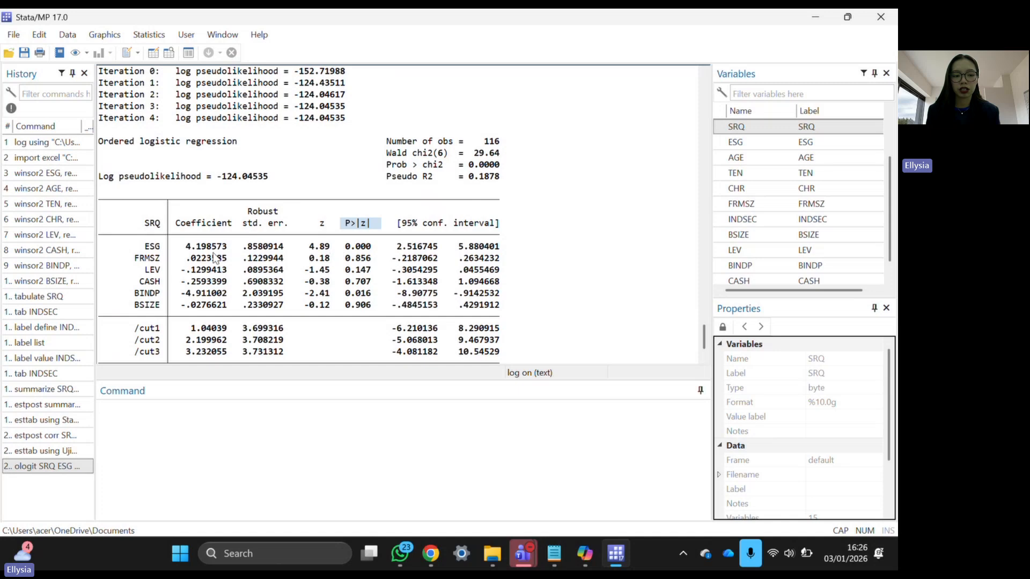
left_click_drag(341, 247, 380, 249)
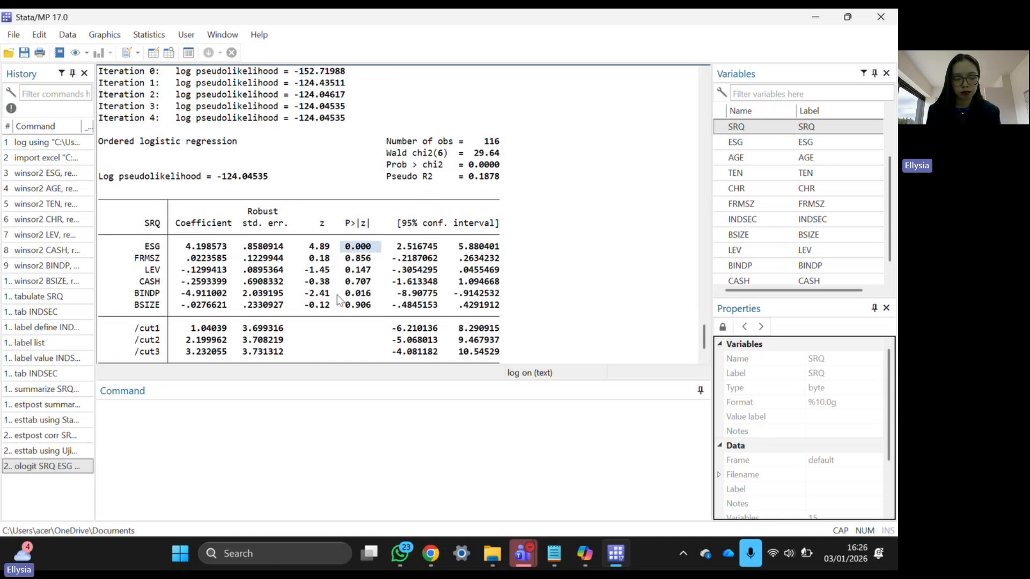
left_click_drag(336, 294, 373, 294)
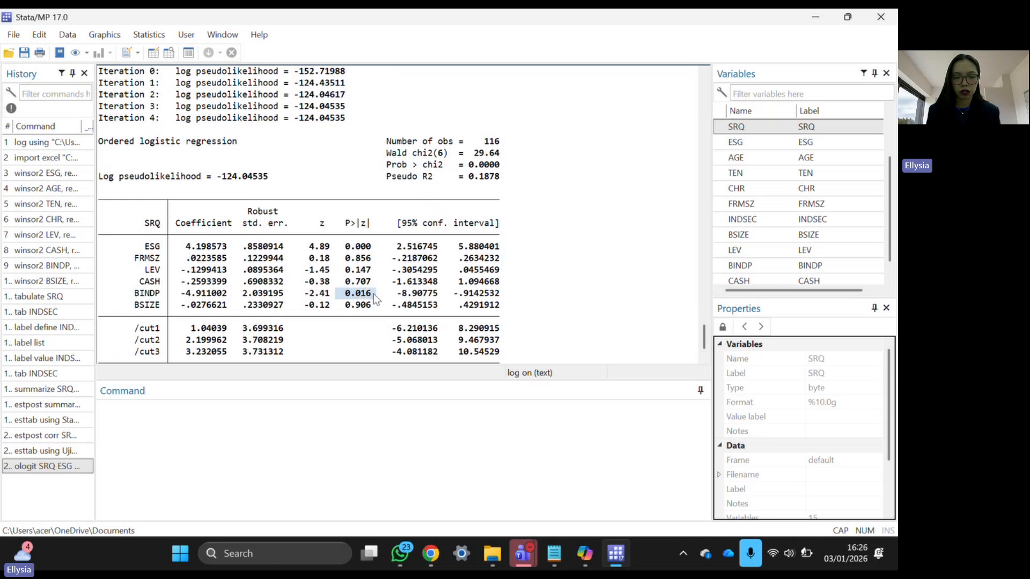
left_click(340, 432)
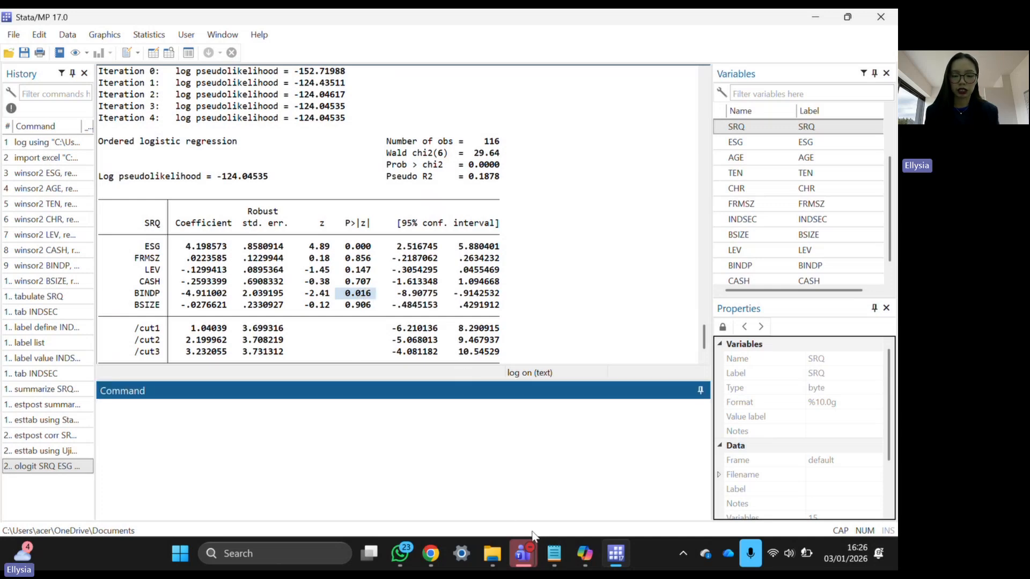
- Copy 'estimates store m1' from the do-file and run it in Stata, then go back to Notepad
left_click(552, 552)
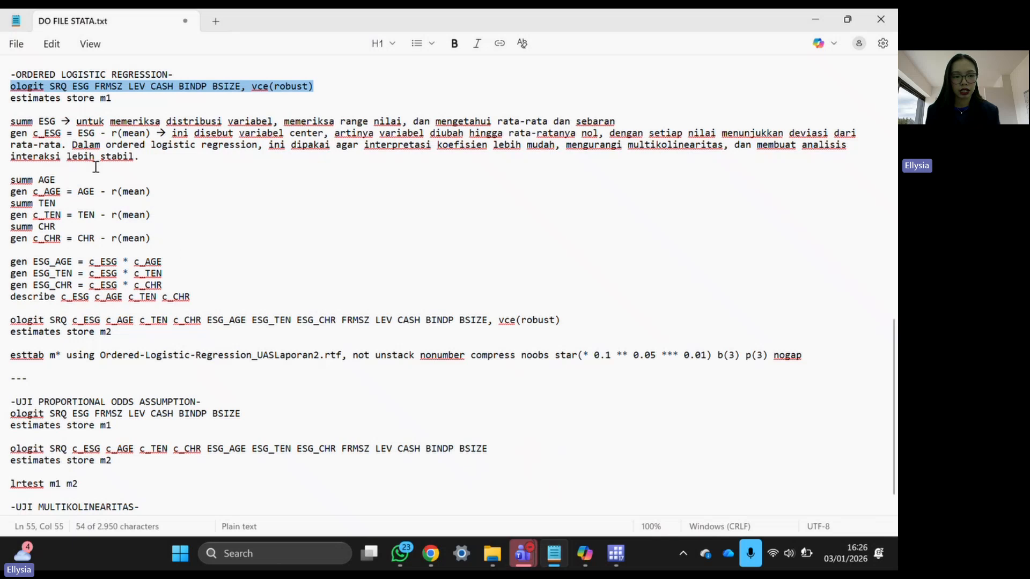
triple_click(85, 101)
key("ctrl+c")
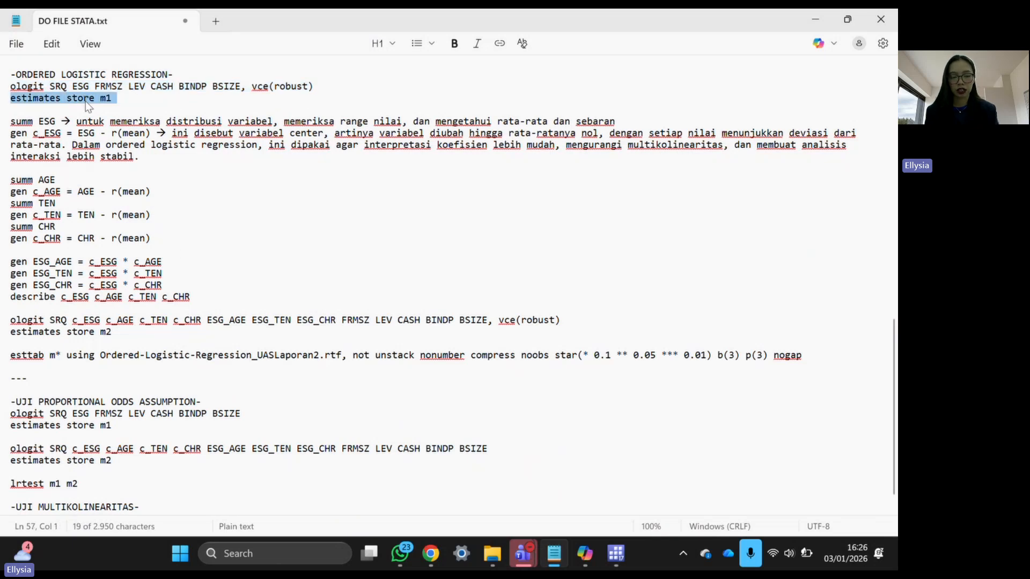
mouse_move(563, 555)
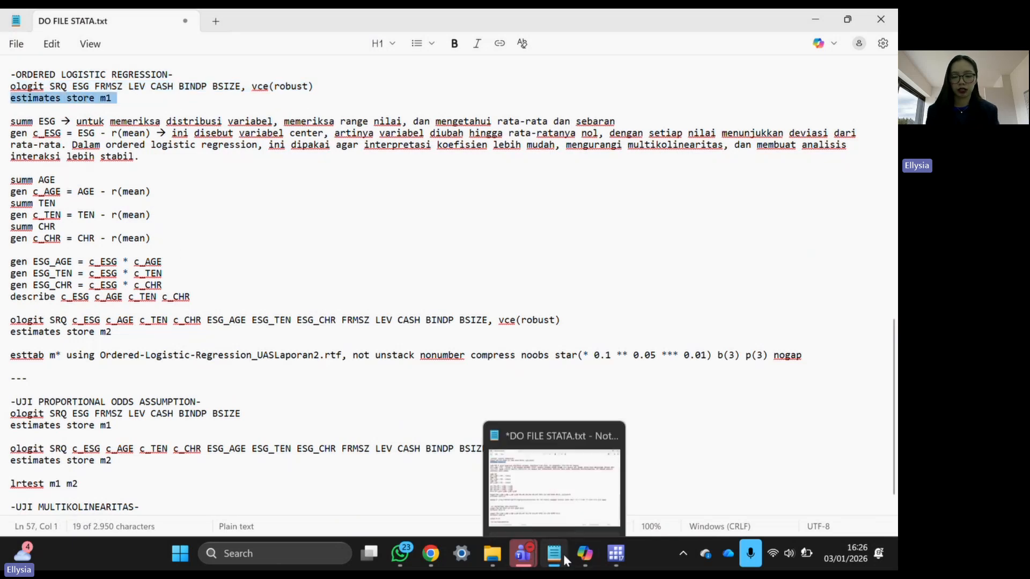
left_click(614, 563)
key("ctrl+v")
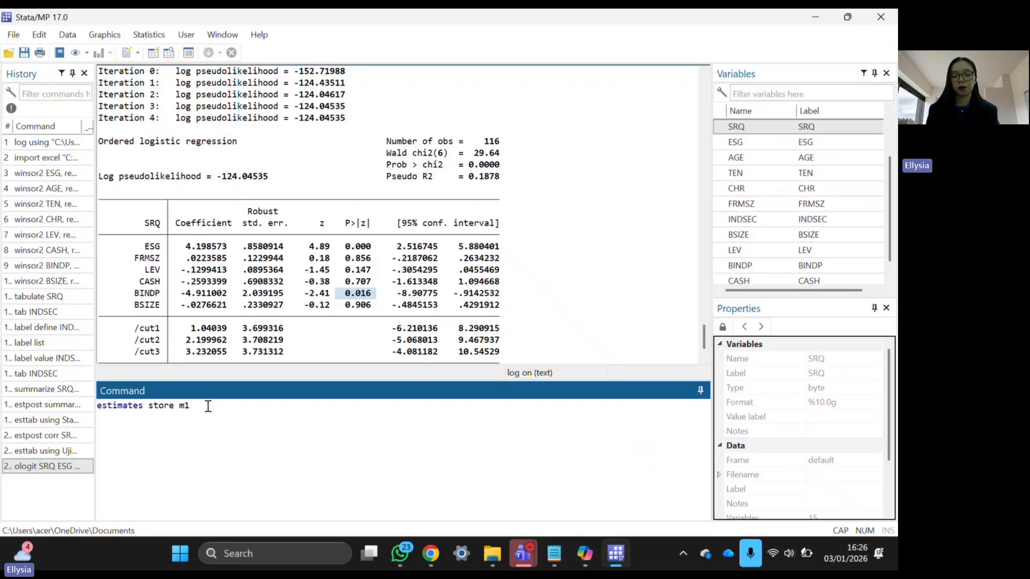
key("Return")
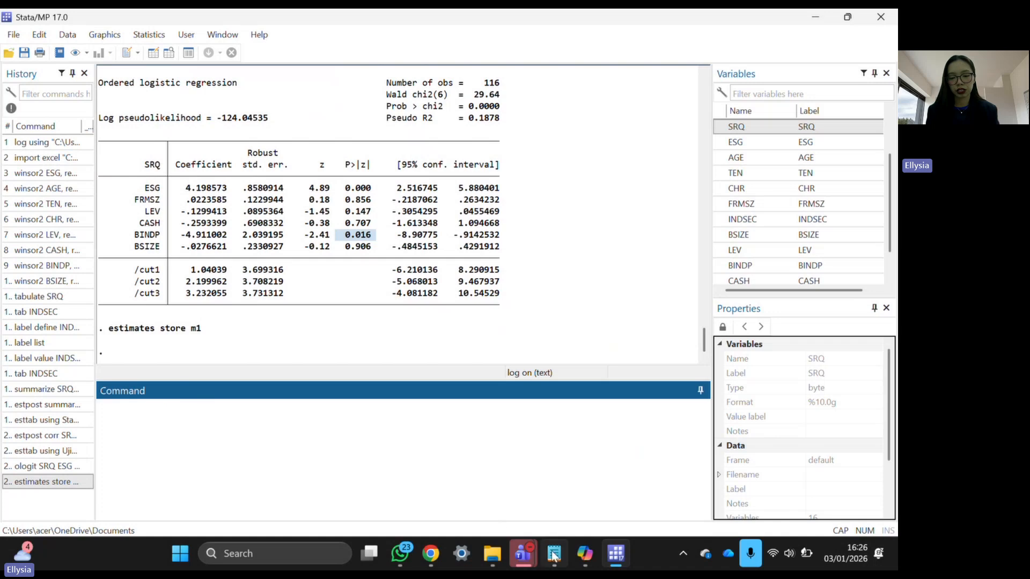
left_click(553, 558)
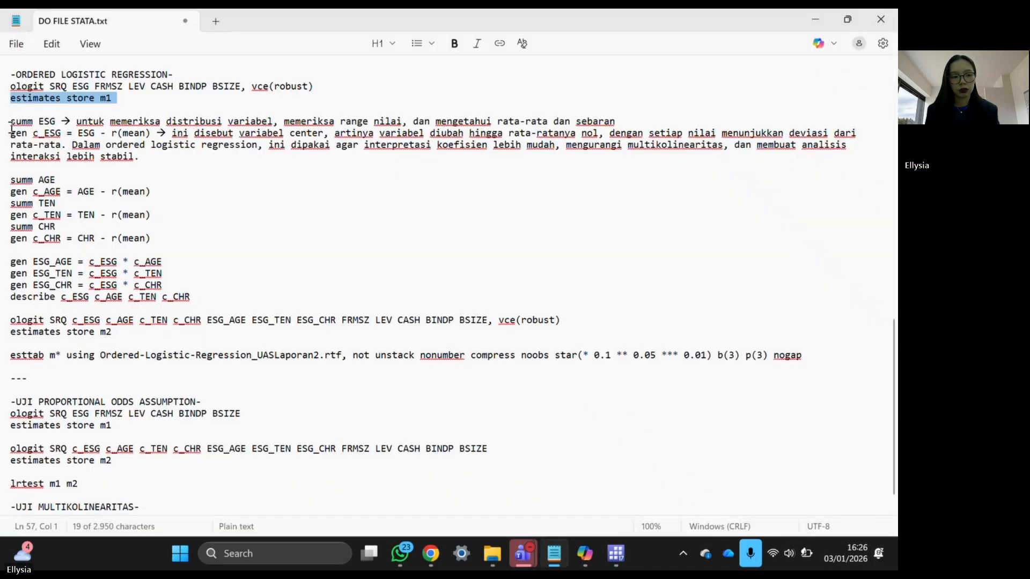
- Copy the summ ESG line from the do-file into Stata's Command window
left_click_drag(10, 122, 55, 122)
key("ctrl+c")
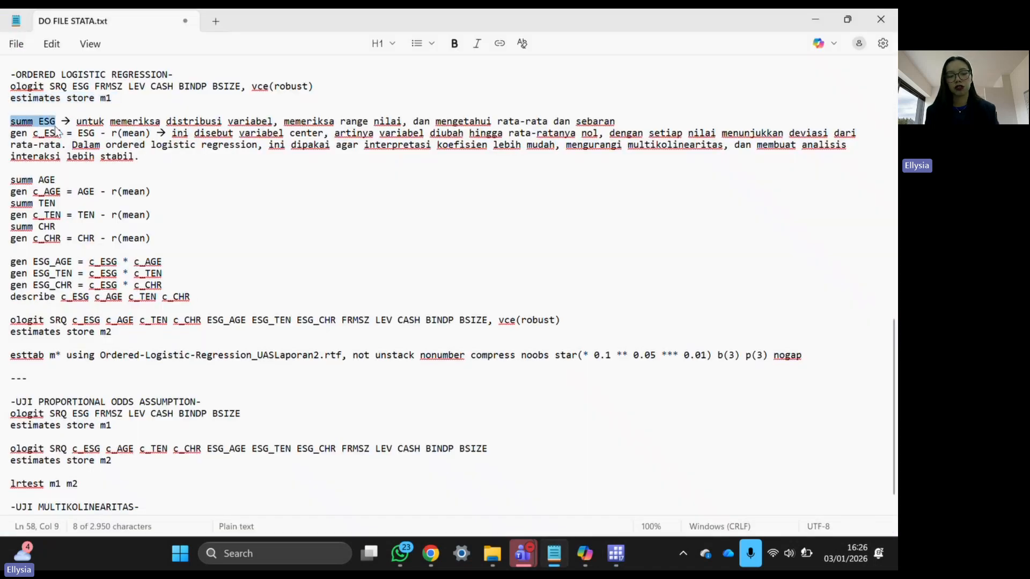
left_click(554, 558)
left_click(401, 464)
key("ctrl+v")
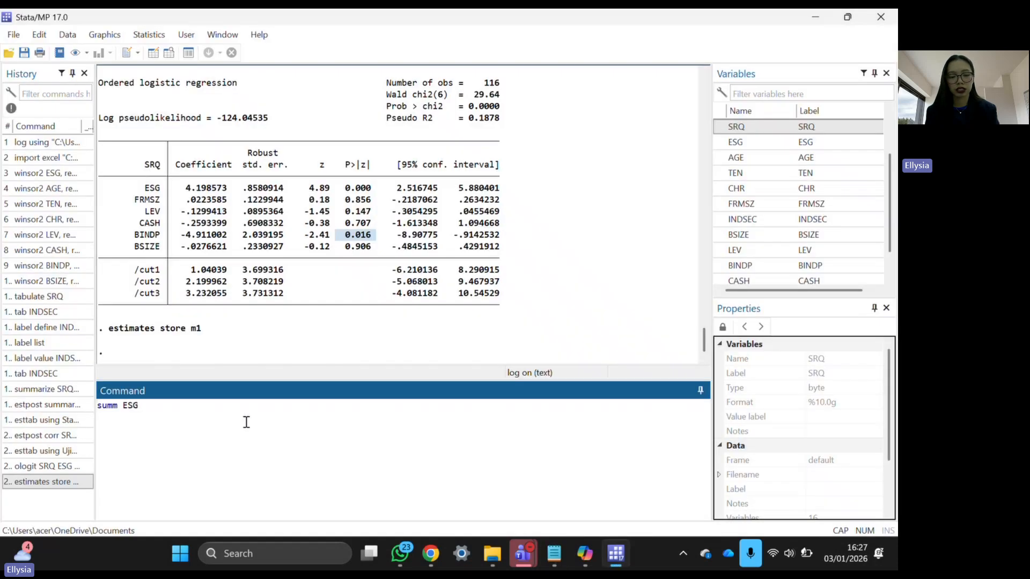
- Run summ ESG, then paste and run gen c_ESG = ESG - r(mean) to centre ESG at .6469481
left_click(616, 553)
left_click(553, 558)
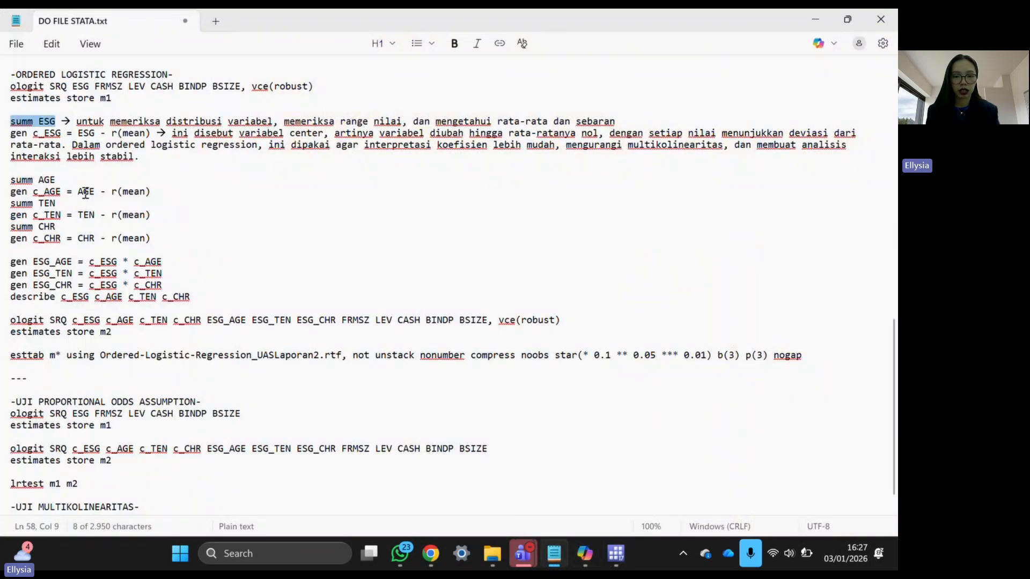
left_click_drag(12, 135, 151, 138)
key("ctrl+c")
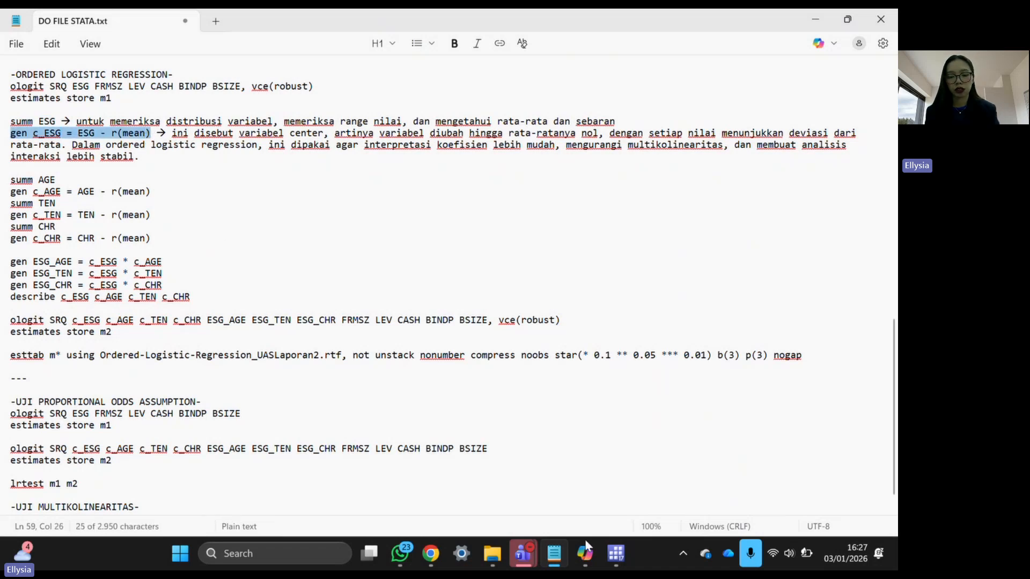
mouse_move(616, 553)
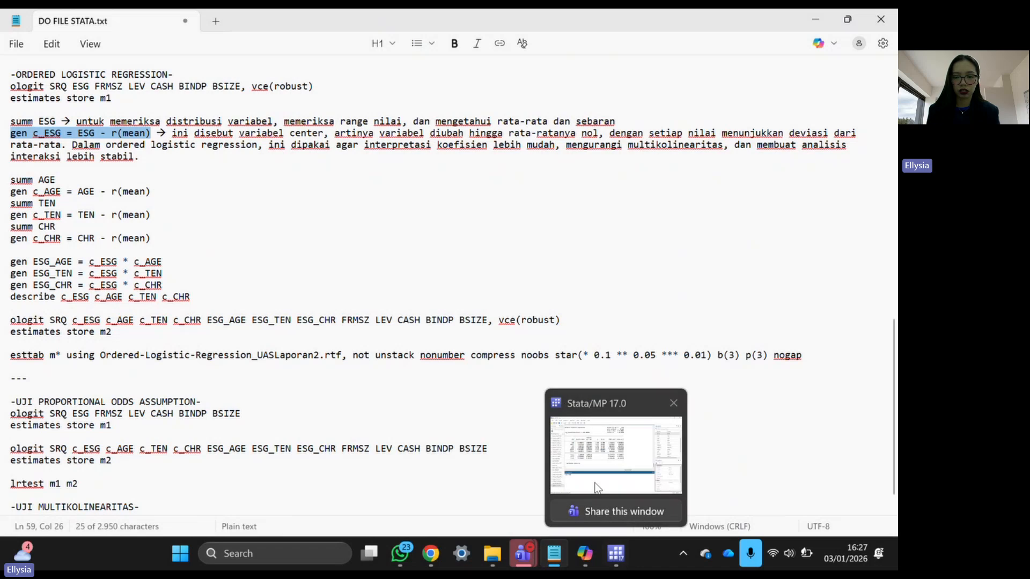
left_click(592, 477)
left_click(387, 479)
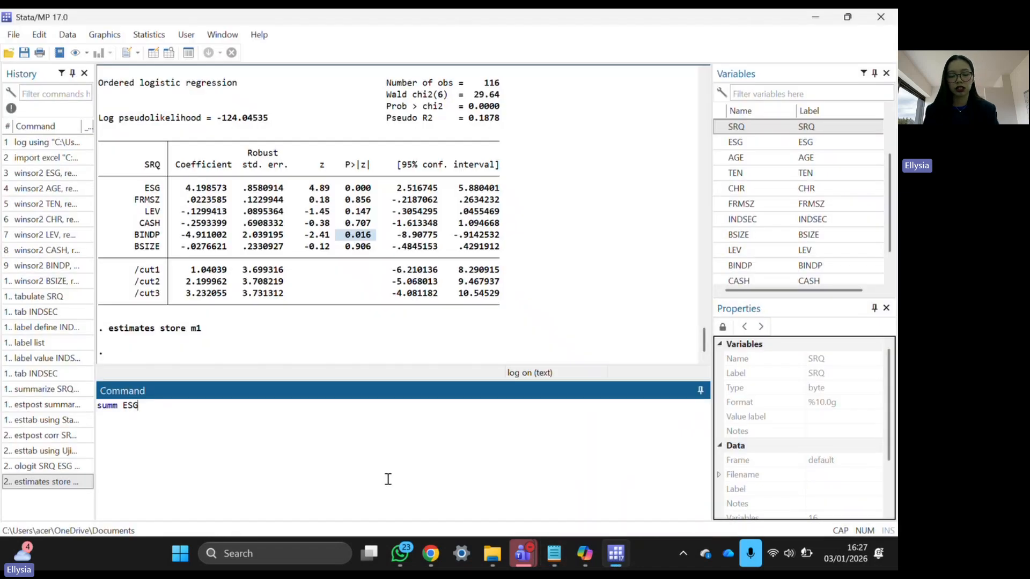
key("Return")
key("ctrl+v")
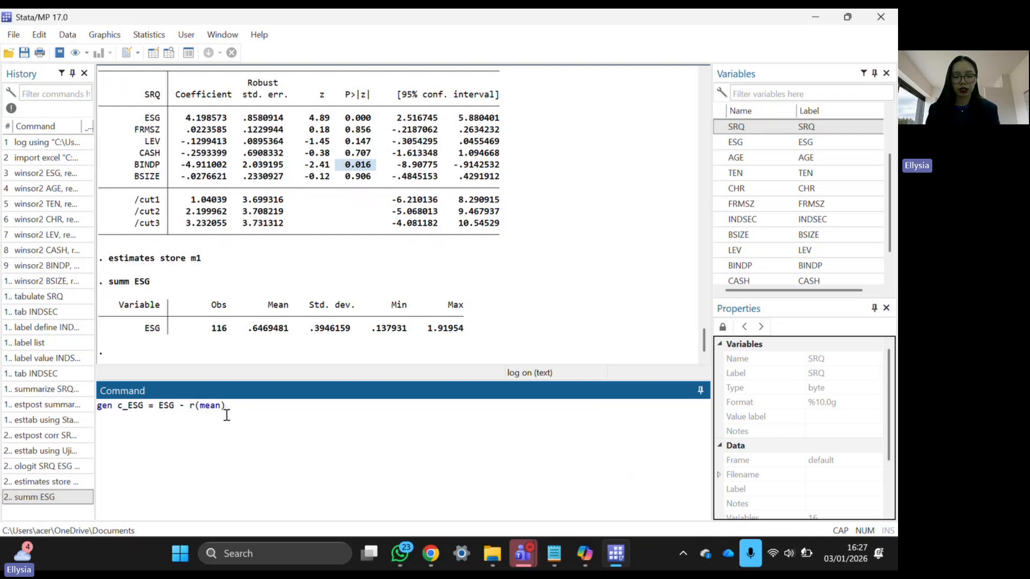
key("Return")
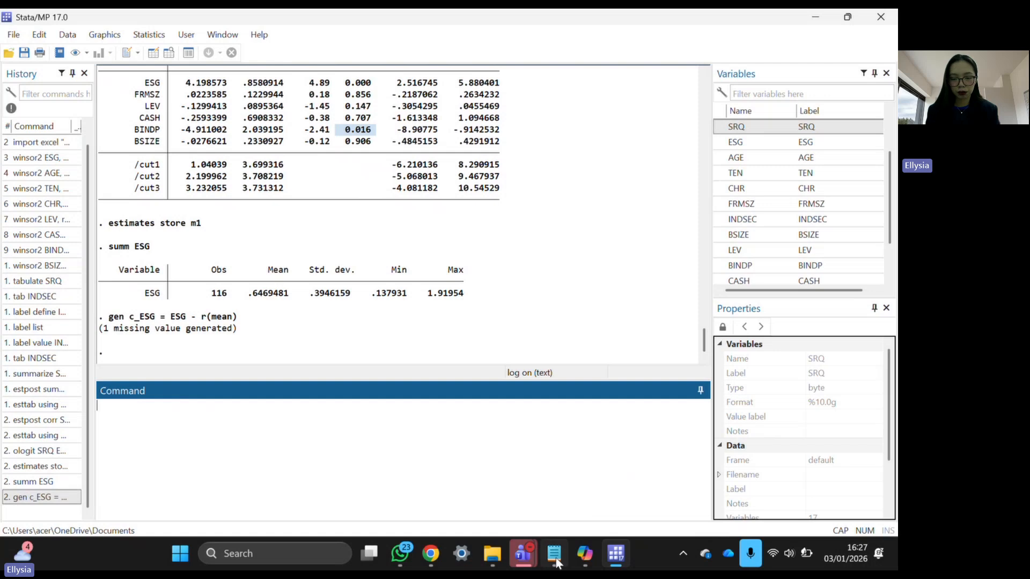
- Copy the six summ/gen lines for AGE, TEN and CHR into Stata and run them, creating c_AGE, c_TEN, c_CHR
mouse_move(557, 561)
left_click(529, 451)
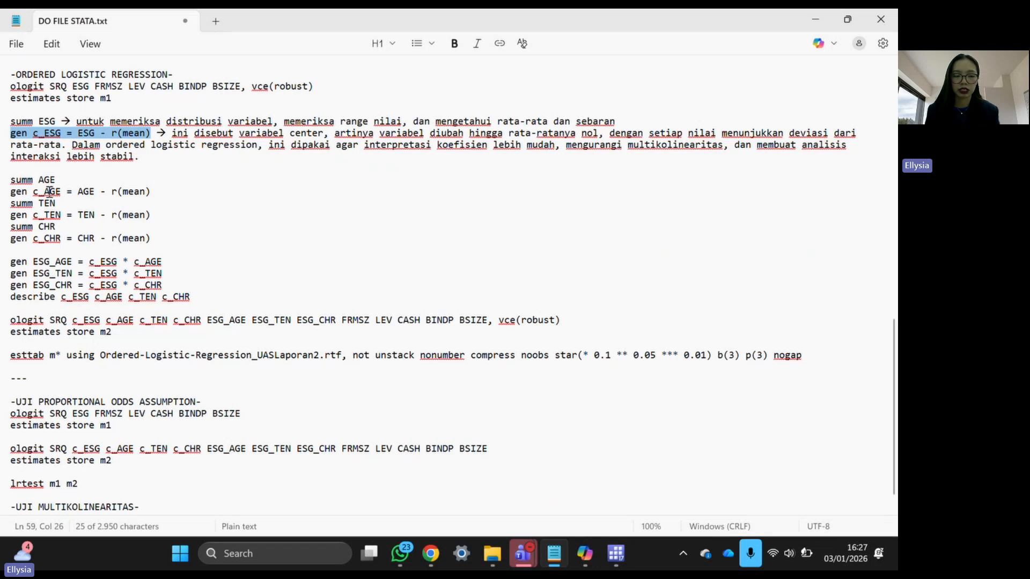
left_click_drag(11, 180, 152, 236)
key("ctrl+c")
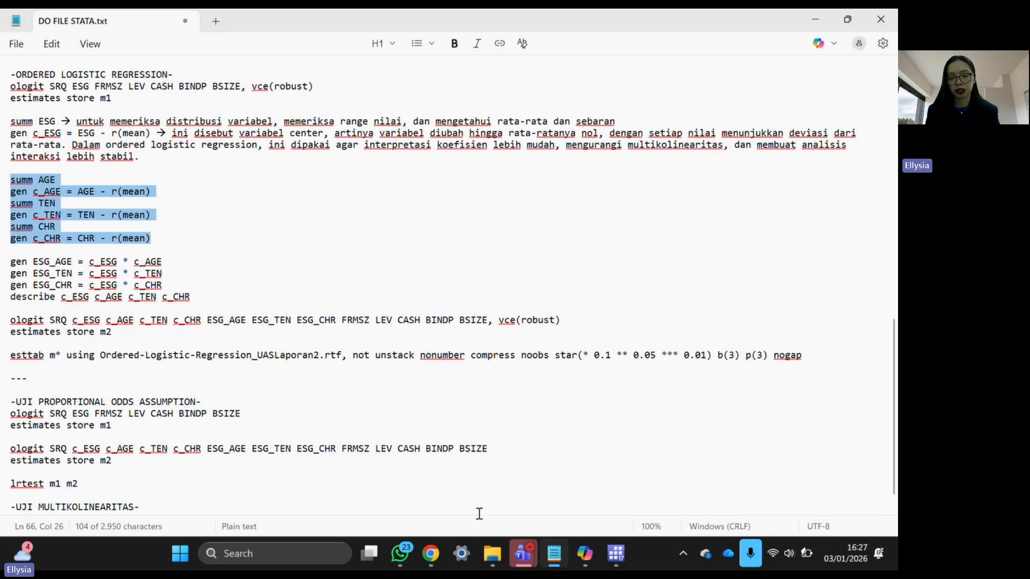
left_click(615, 553)
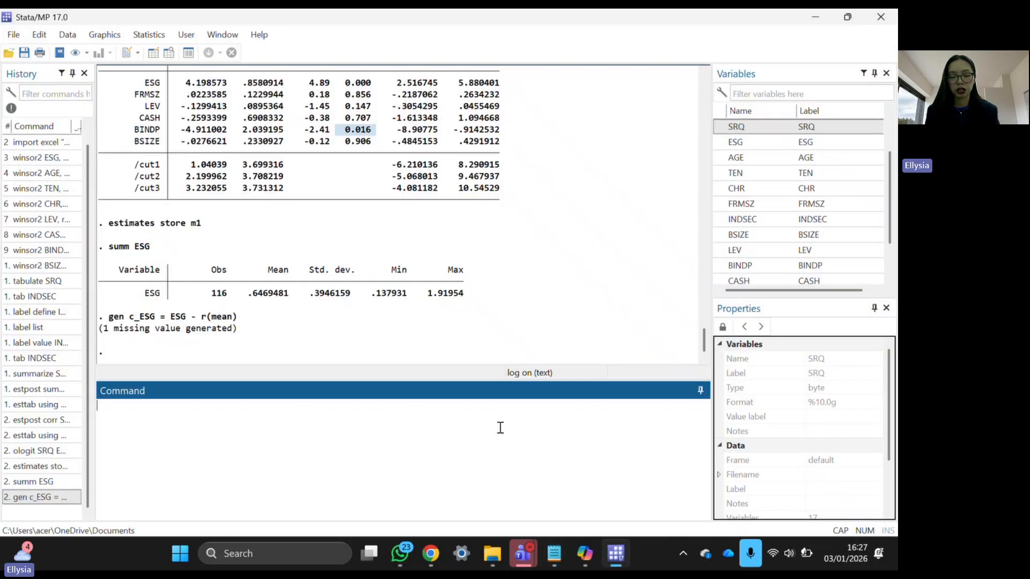
key("ctrl+v")
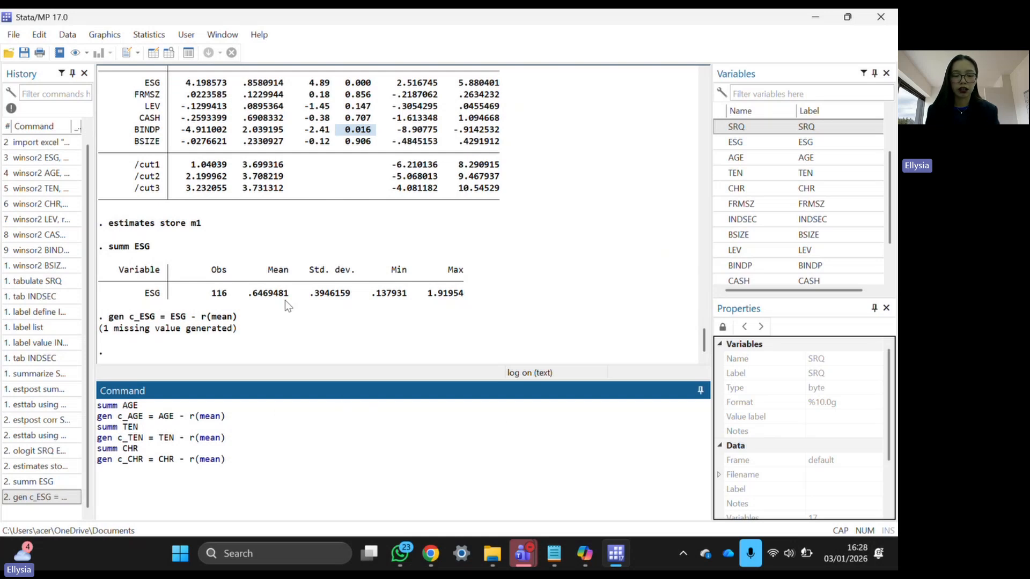
key("Return")
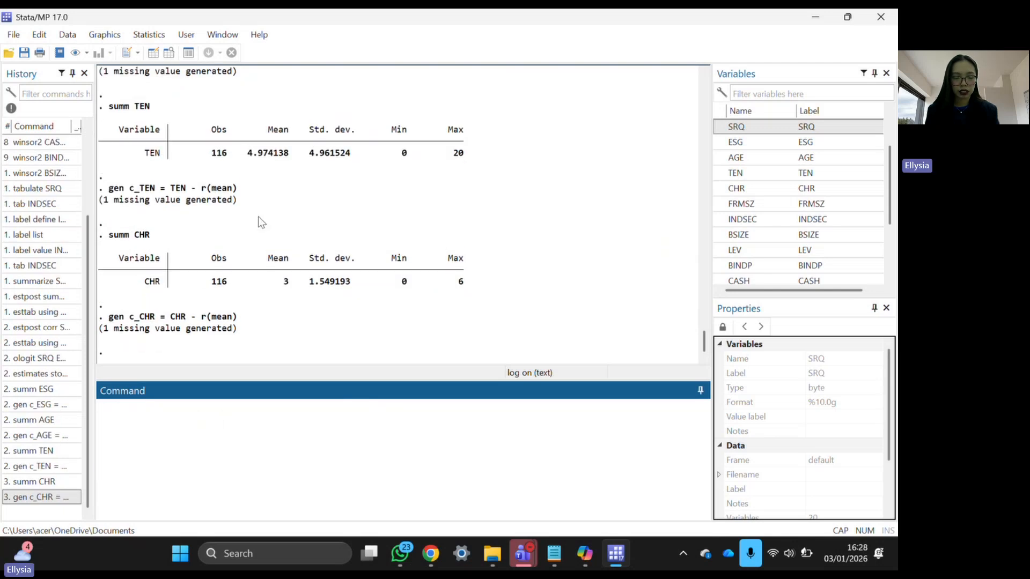
- Copy the three gen ESG_AGE, ESG_TEN and ESG_CHR lines from the do-file into Stata
mouse_move(565, 567)
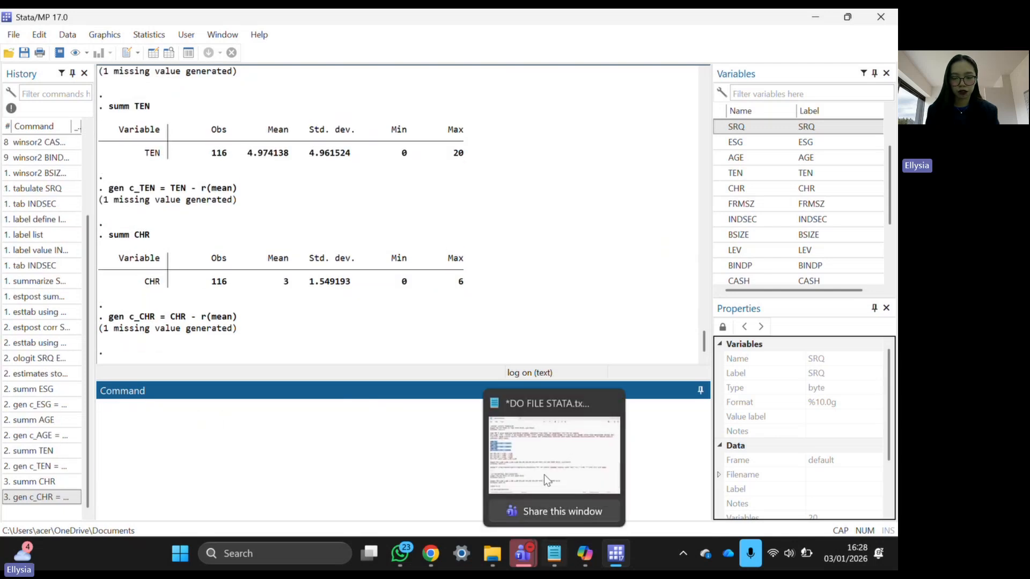
left_click(536, 448)
left_click_drag(13, 262, 170, 286)
key("ctrl+c")
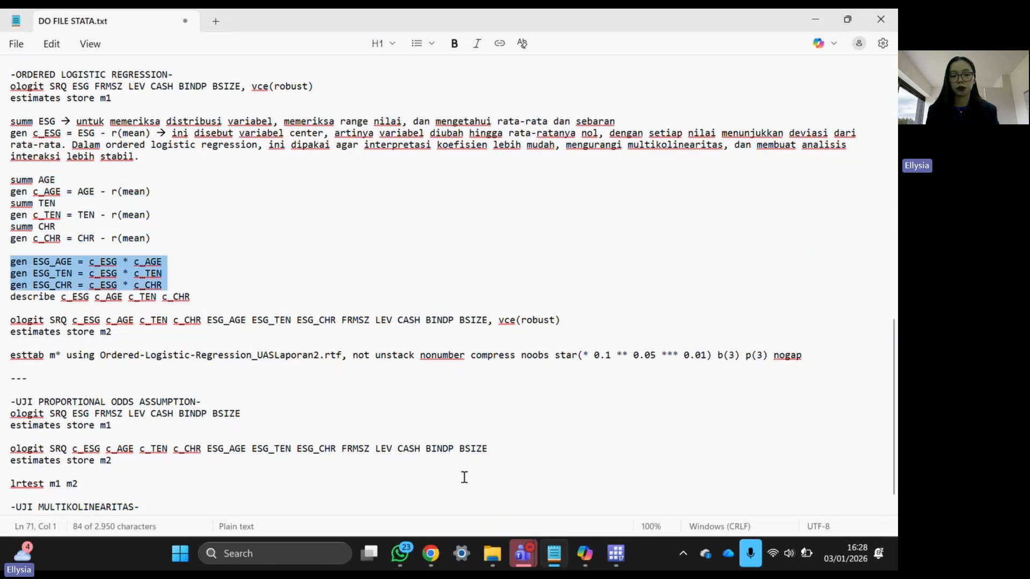
key("alt+Tab")
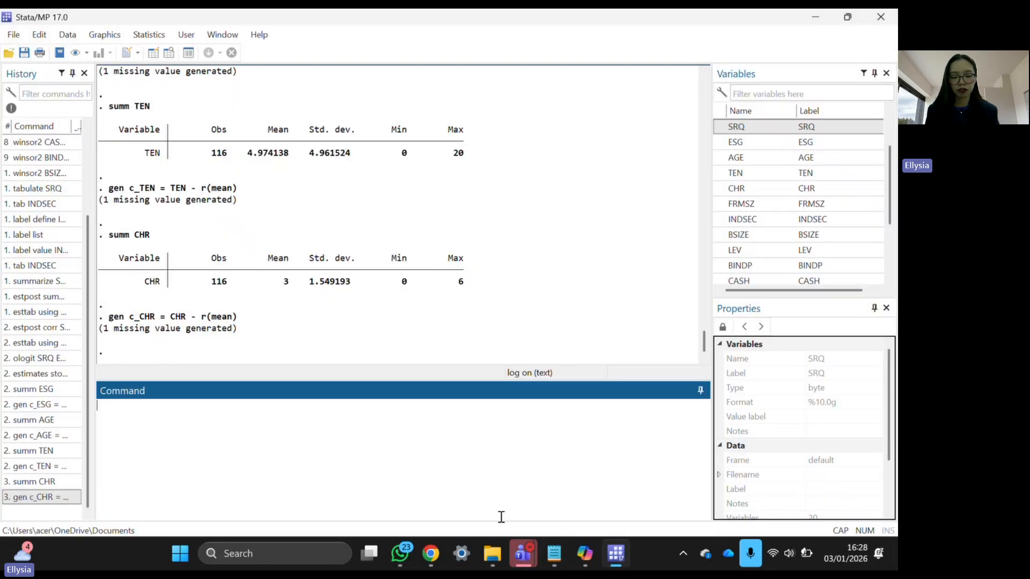
key("ctrl+v")
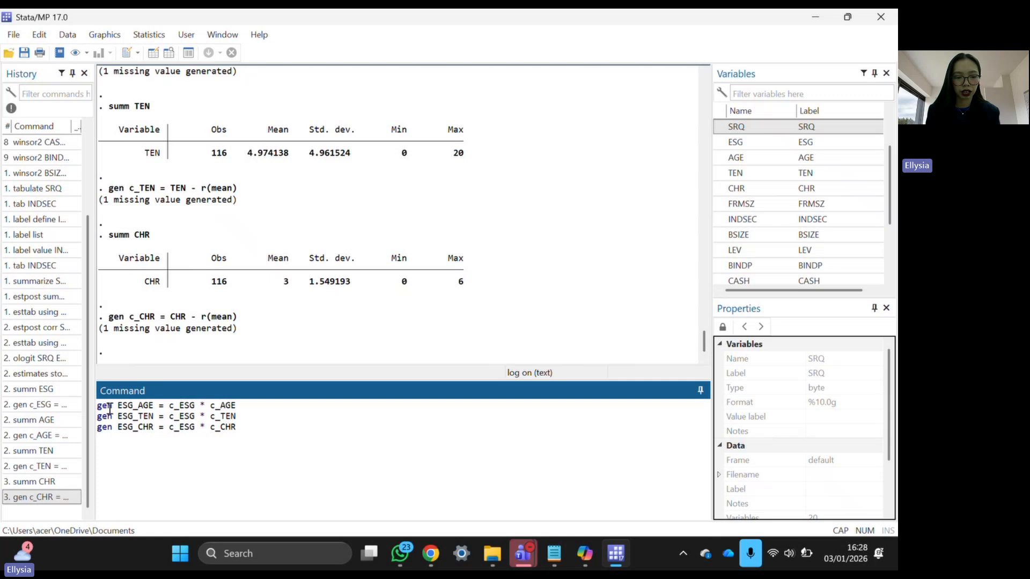
- Highlight ESG_AGE and its formula, run the three interaction commands, and return to the do-file
left_click_drag(118, 409, 154, 409)
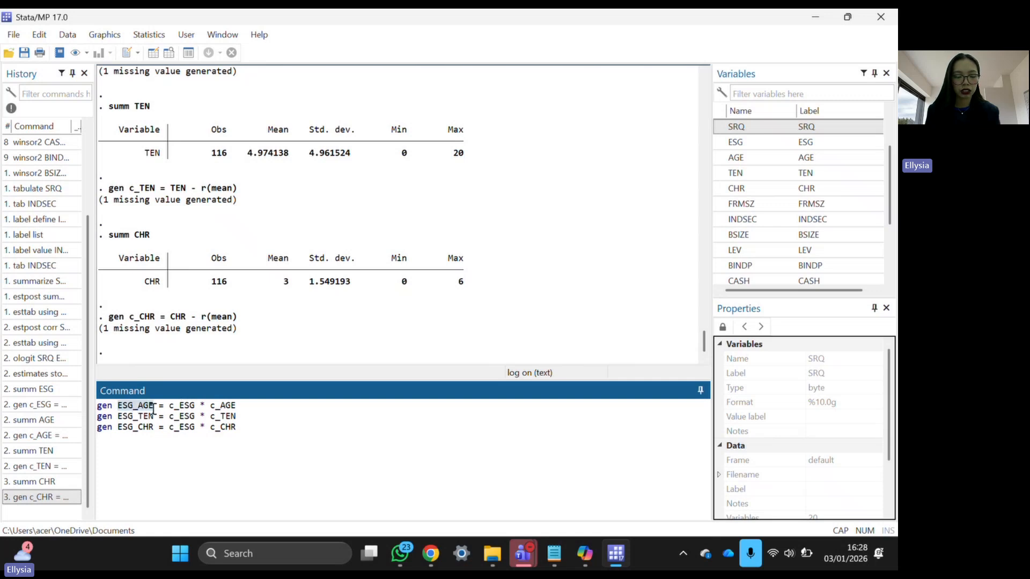
left_click(125, 410)
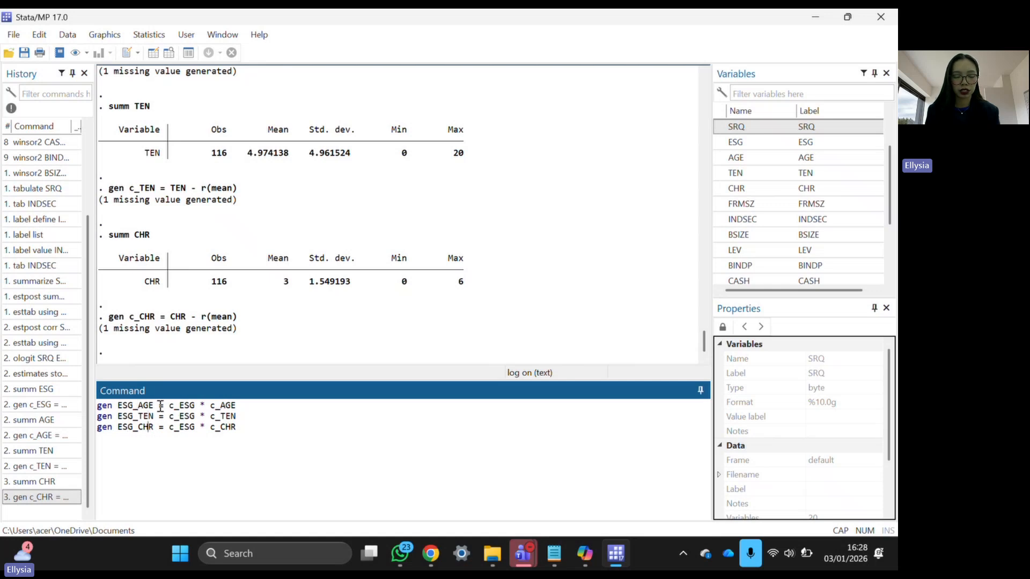
left_click_drag(159, 406, 249, 408)
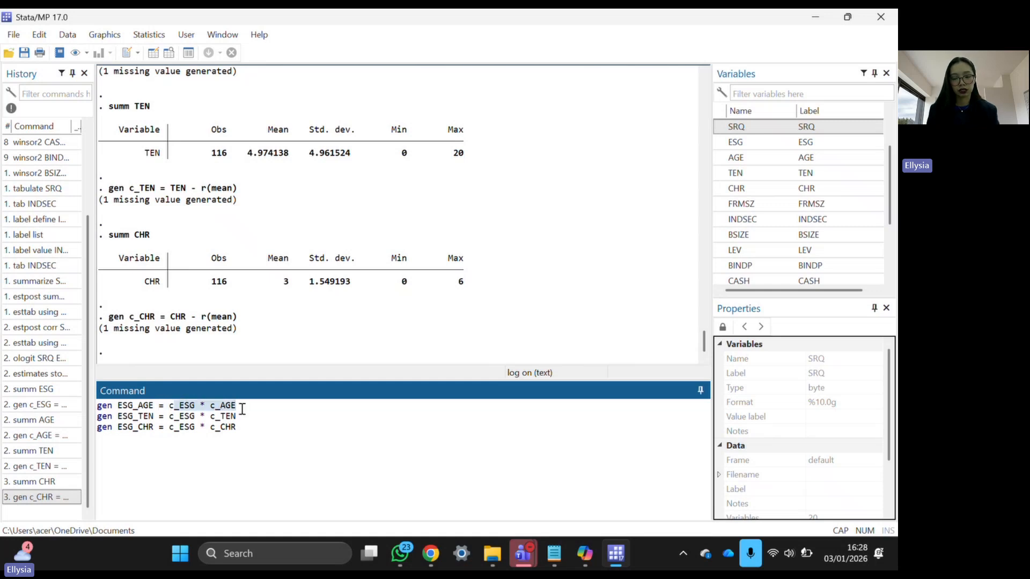
left_click(259, 424)
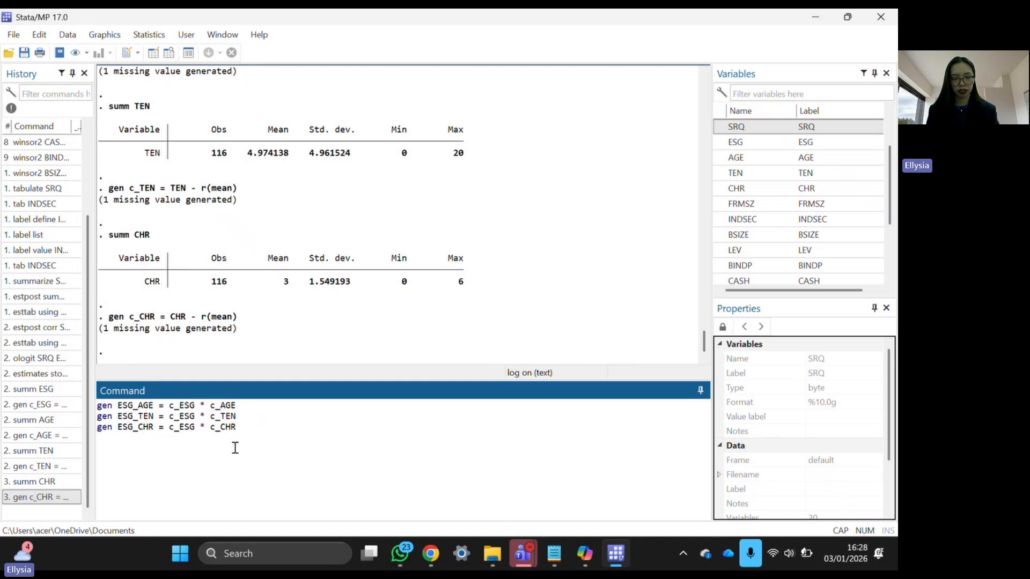
key("ctrl+a")
left_click(286, 498)
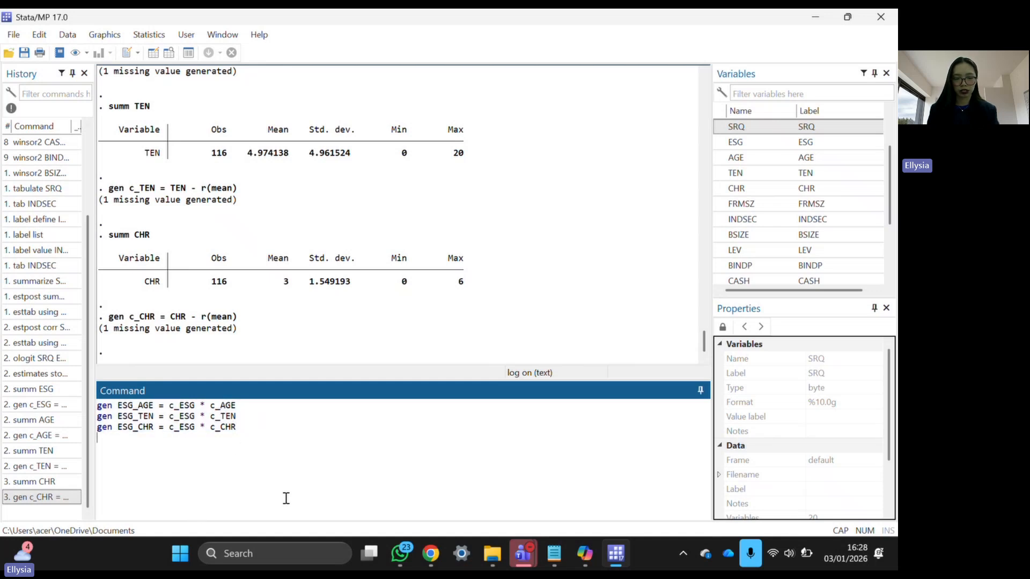
key("Return")
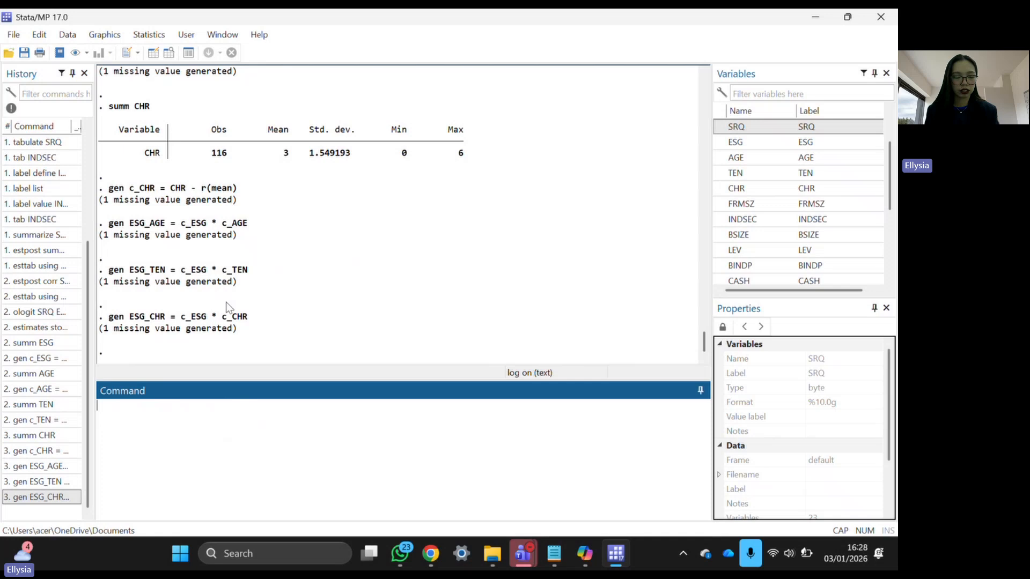
left_click(550, 561)
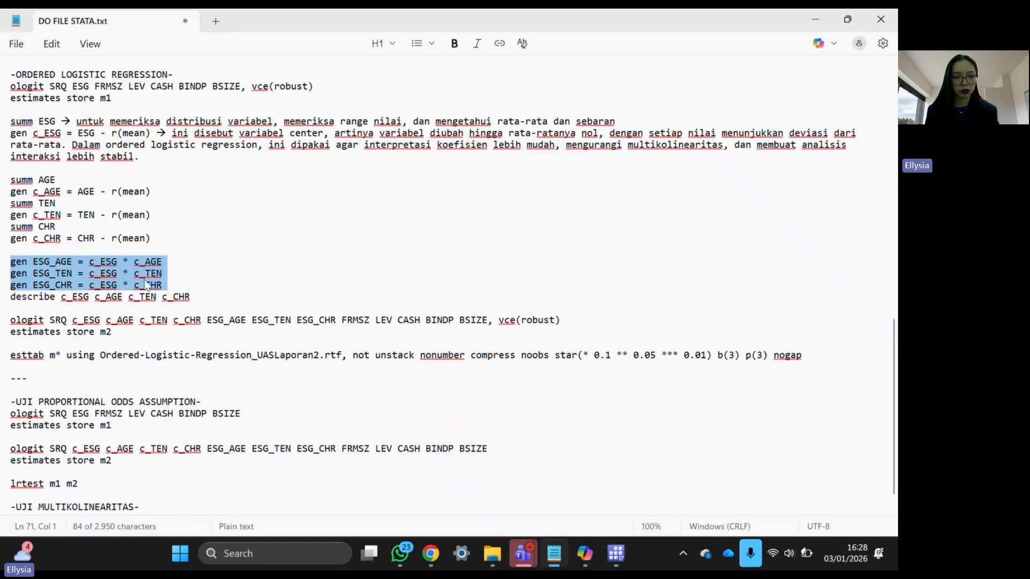
- Copy the moderated ologit line from the do-file and paste it into Stata's Command window
triple_click(14, 321)
key("ctrl+c")
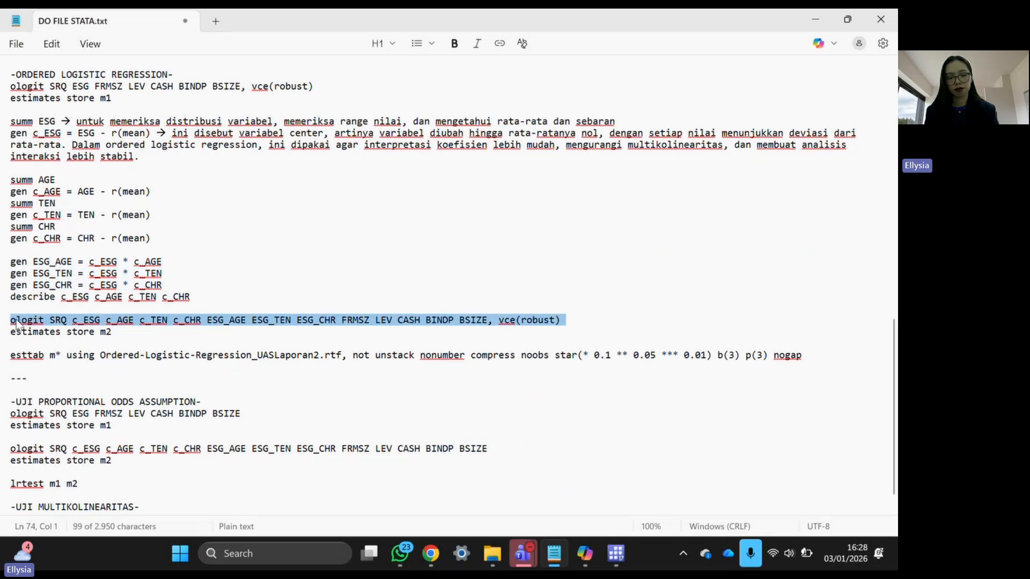
key("alt+Tab")
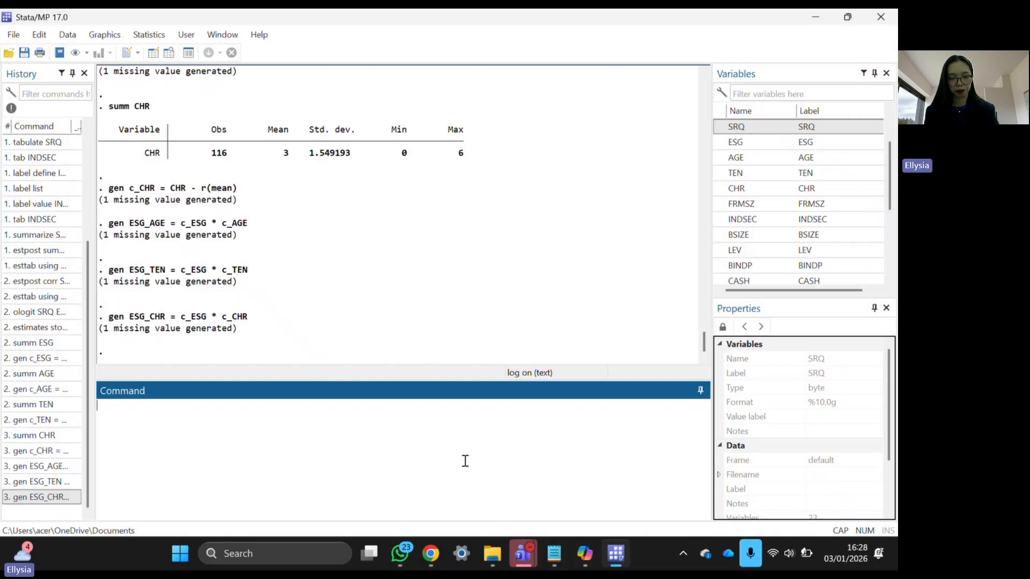
key("ctrl+v")
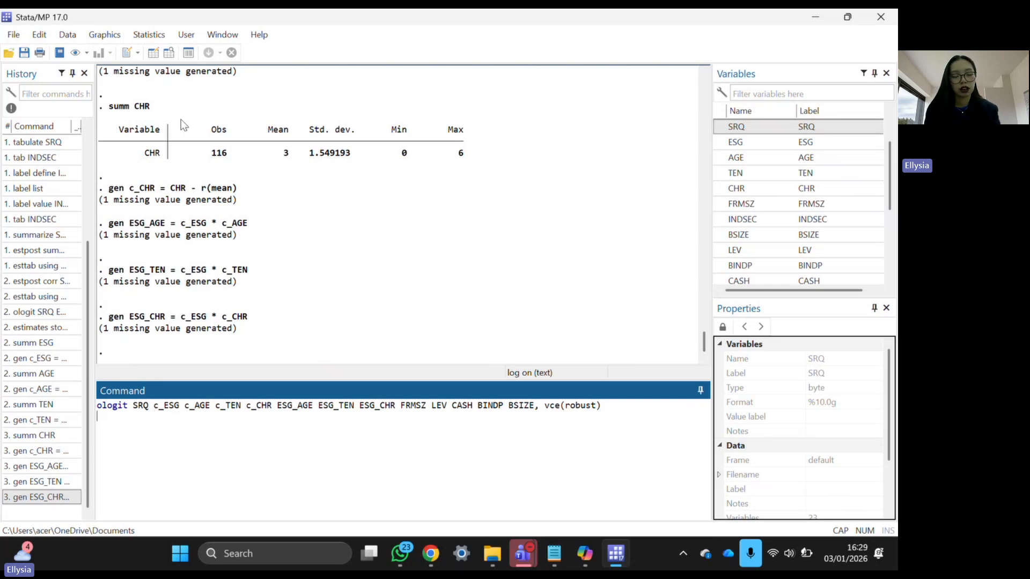
scroll(171, 178, "up", 4)
scroll(163, 225, "up", 3)
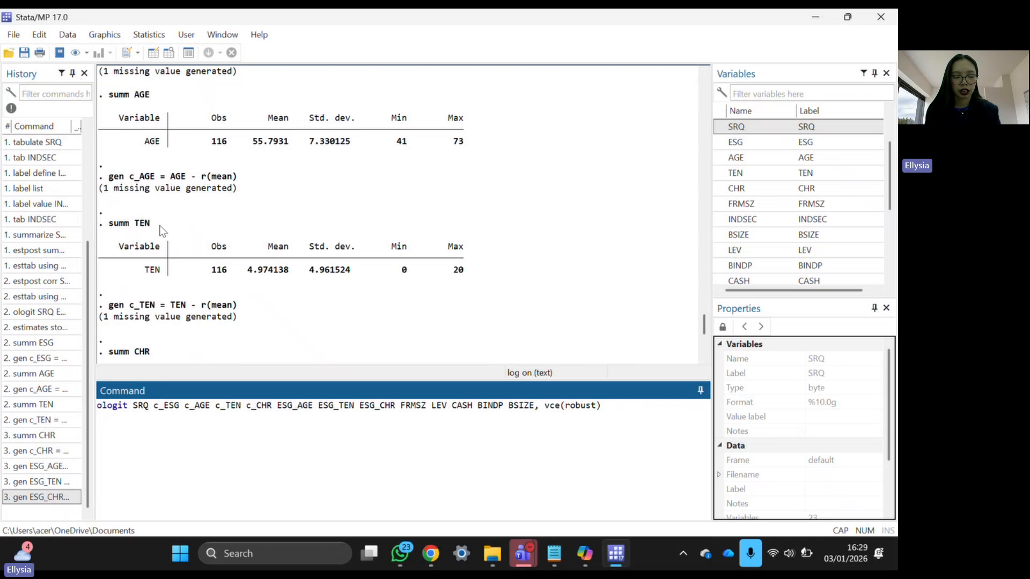
scroll(163, 231, "down", 3)
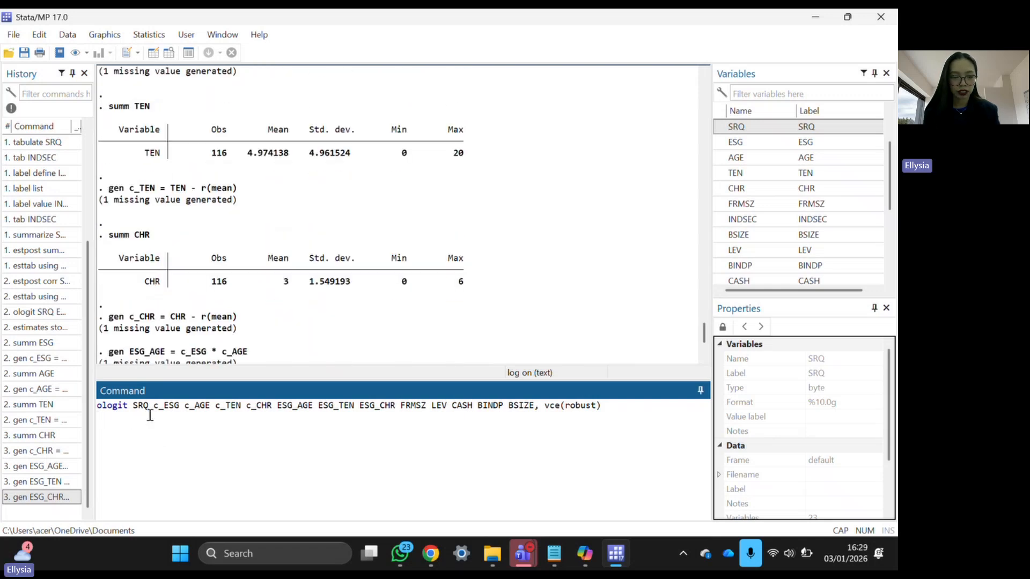
- Highlight in turn the command's centred variables, ESG interaction terms and control variables
left_click_drag(154, 406, 360, 406)
left_click(284, 406)
left_click_drag(284, 405, 396, 408)
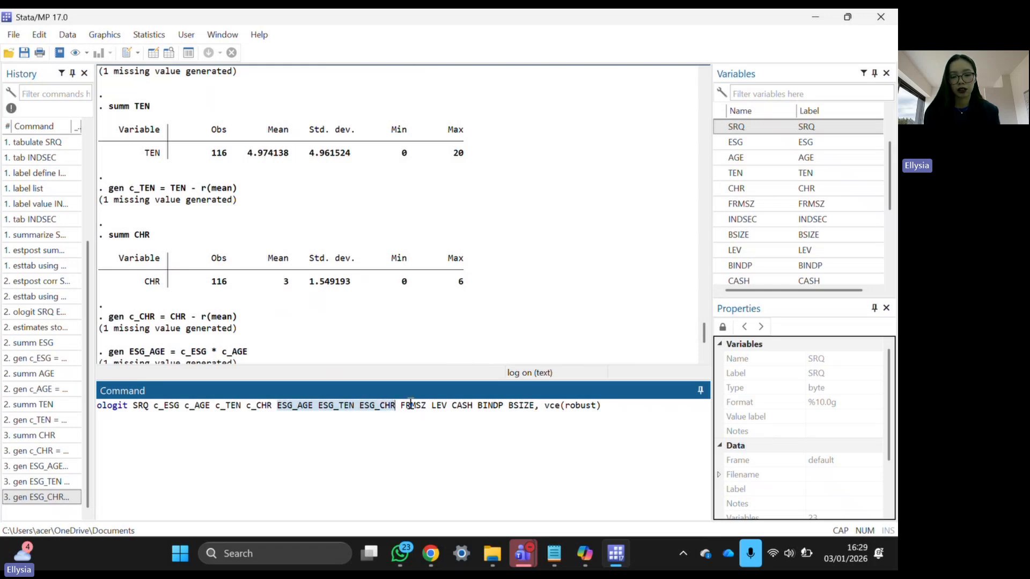
left_click(406, 409)
left_click_drag(406, 409, 535, 410)
left_click(634, 413)
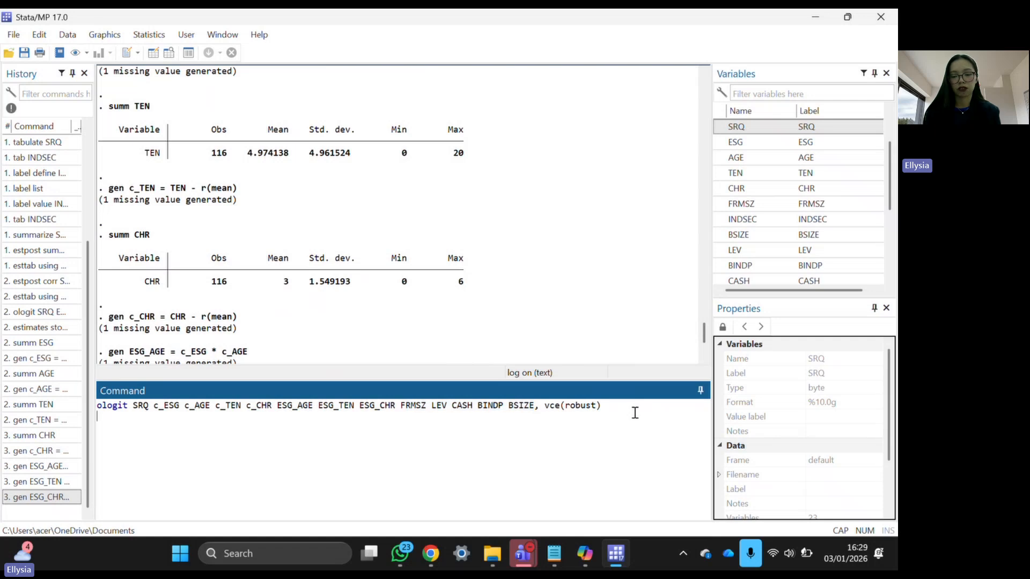
- Run the moderated ologit and review Prob > chi2 0.0000, the P>|z| column and the ESG interaction rows
key("Return")
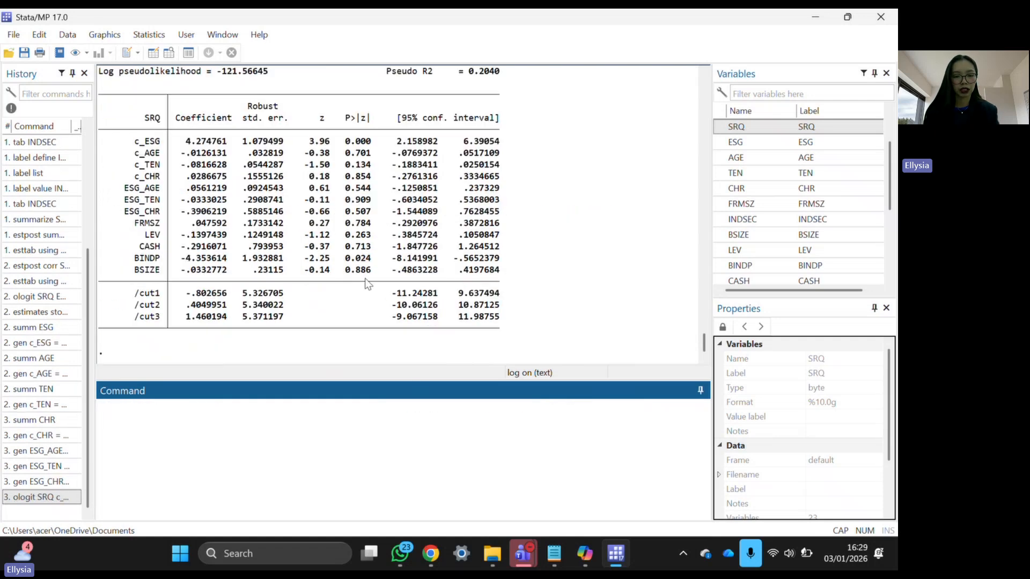
scroll(368, 284, "up", 2)
scroll(368, 284, "up", 1)
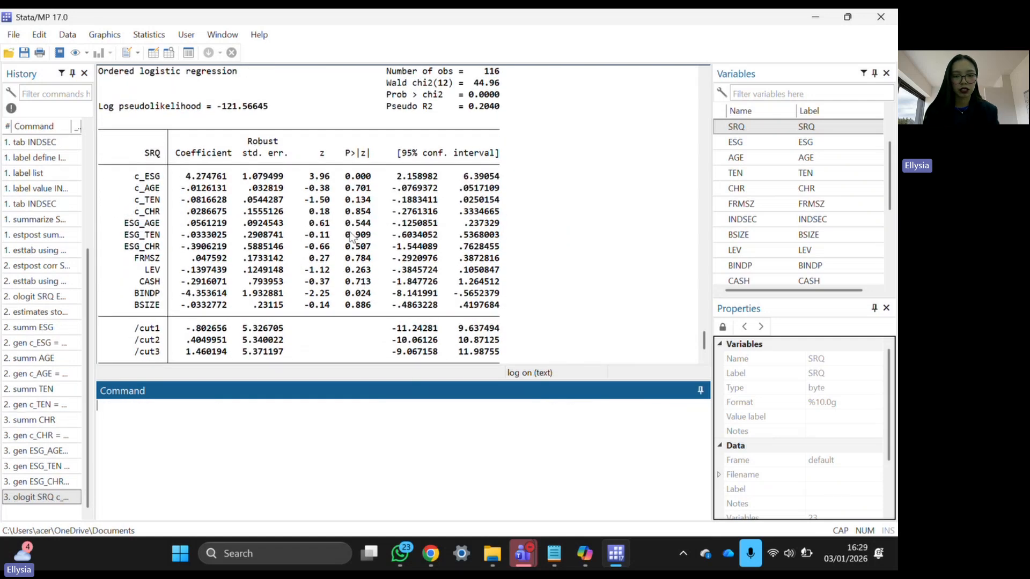
left_click(390, 101)
left_click_drag(387, 97, 497, 96)
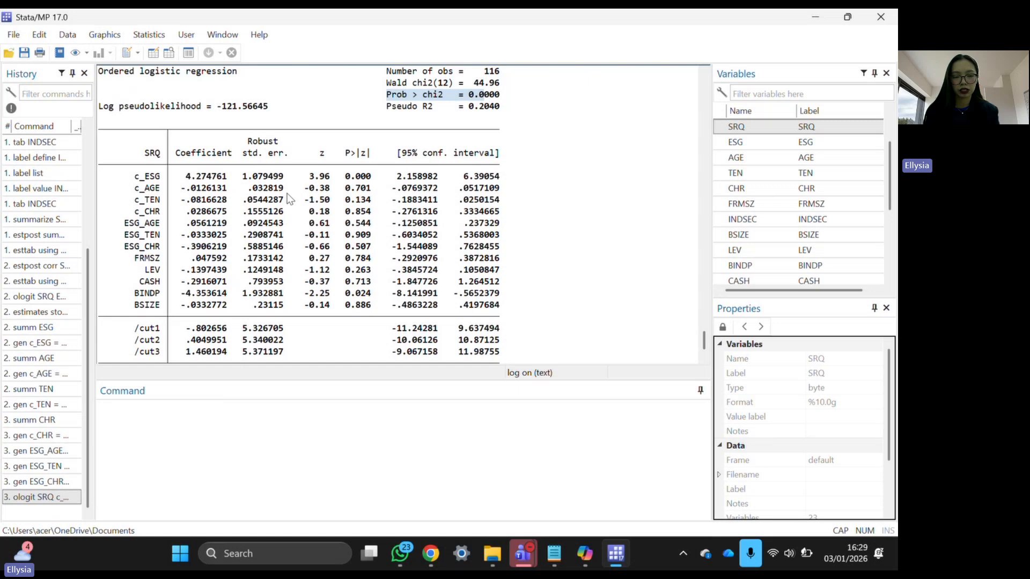
left_click_drag(342, 153, 377, 155)
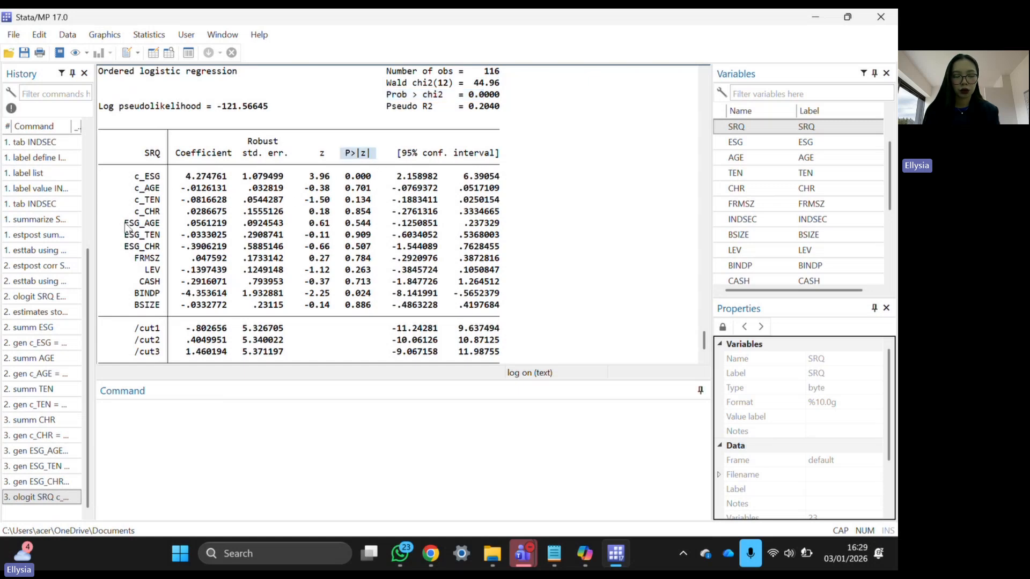
left_click_drag(122, 223, 371, 246)
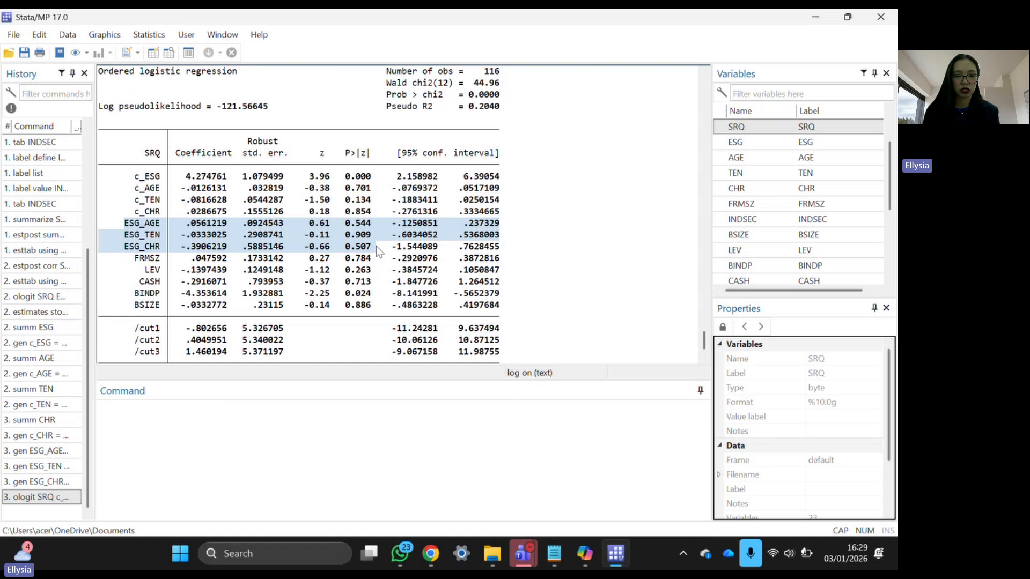
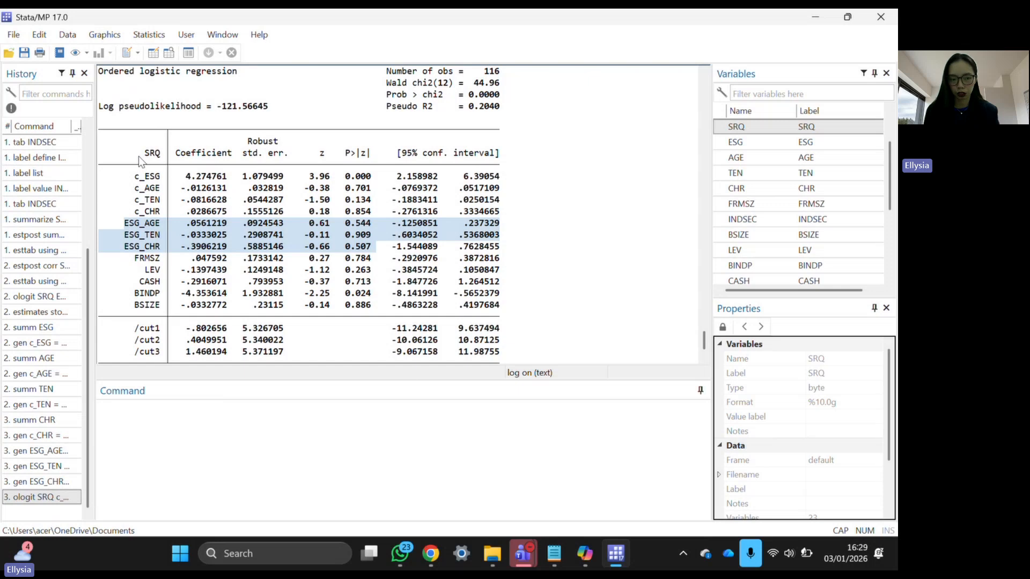
- Copy 'estimates store m2' from the do-file notes and run it in Stata
left_click(244, 279)
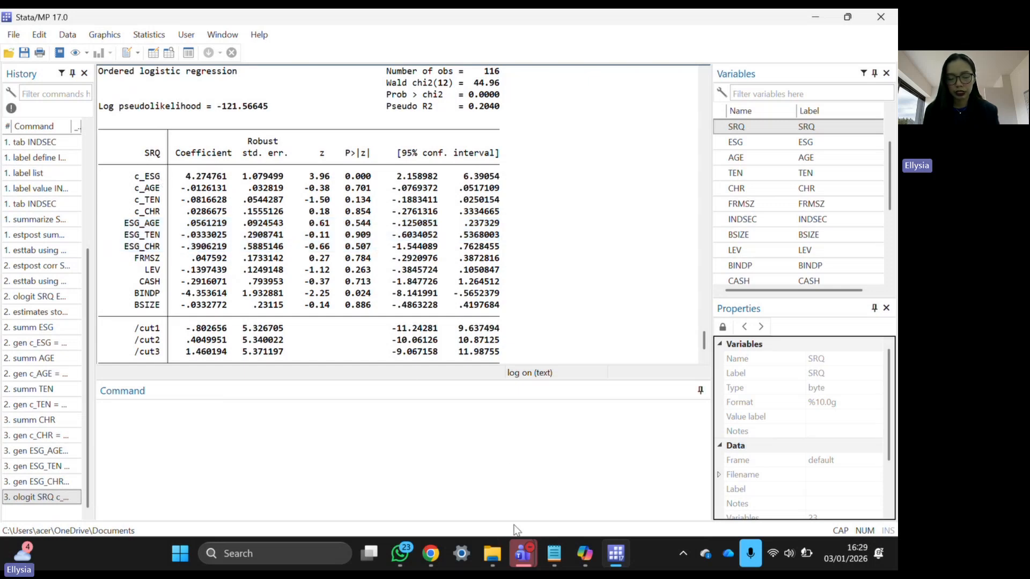
left_click(554, 552)
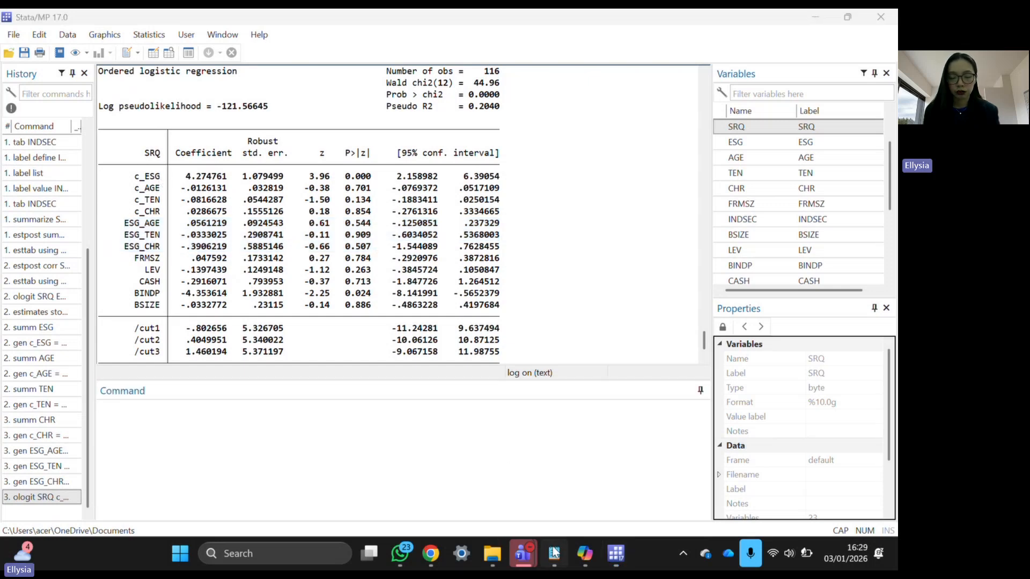
triple_click(43, 337)
key("ctrl+c")
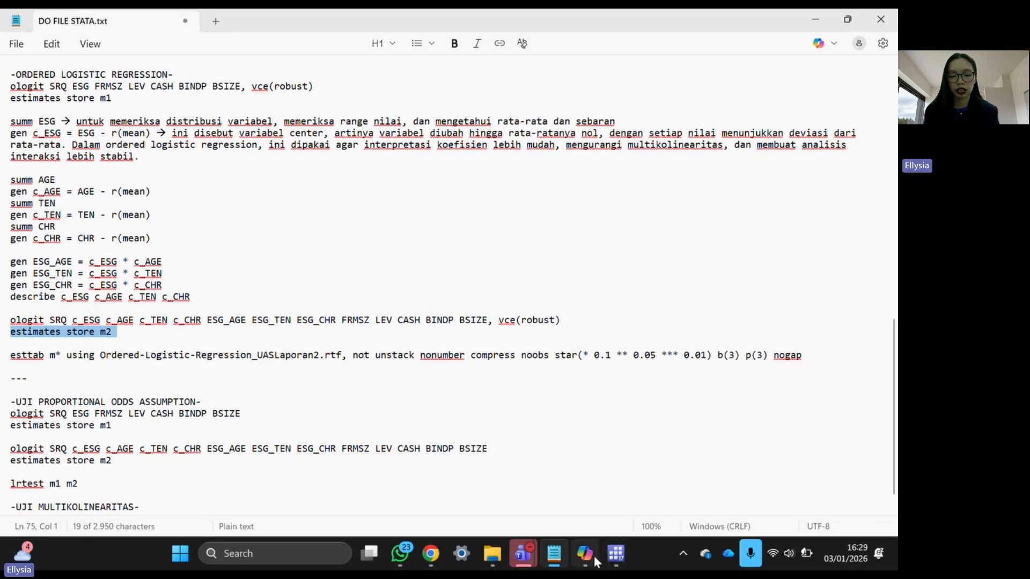
left_click(614, 555)
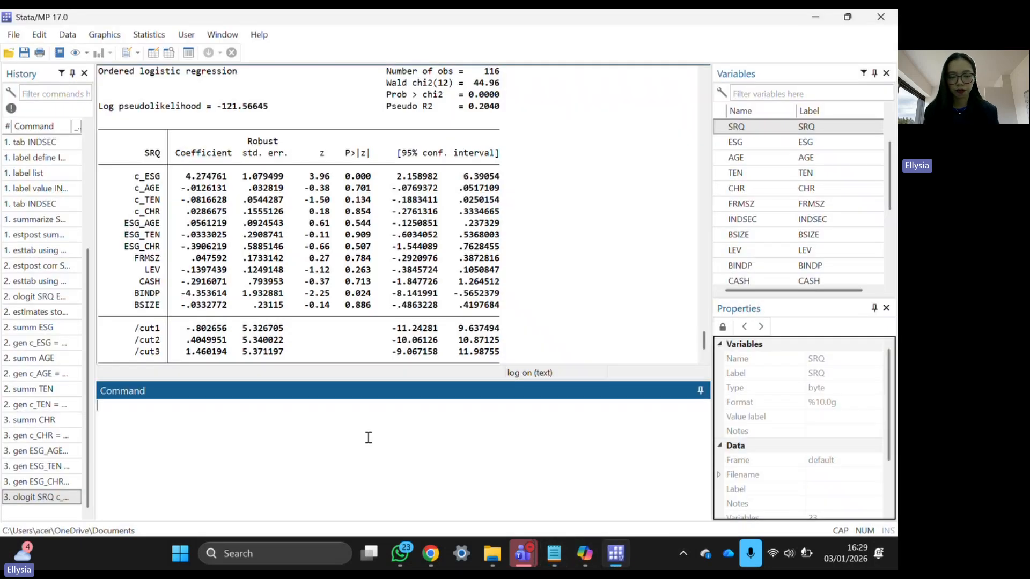
key("ctrl+v")
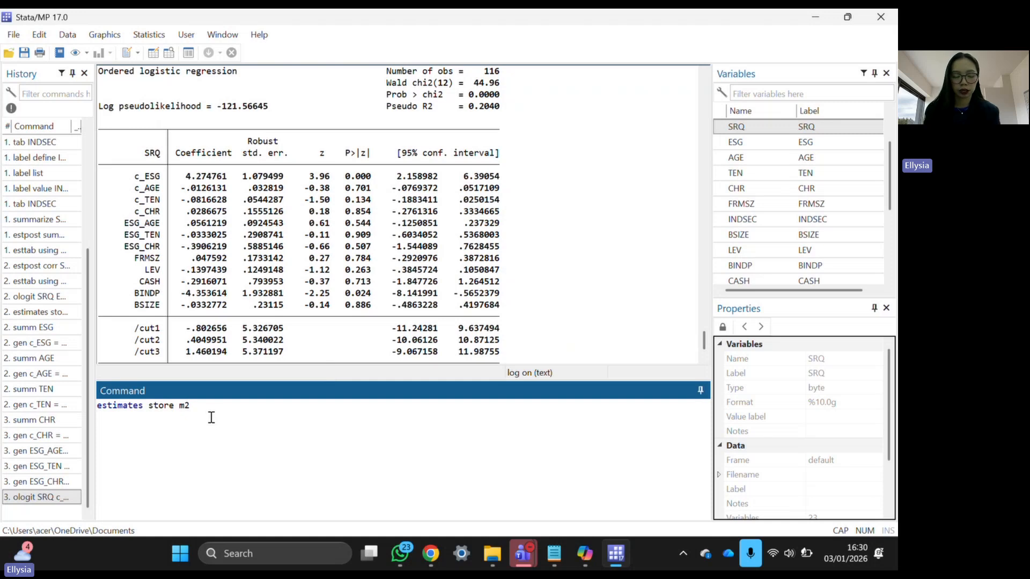
key("Return")
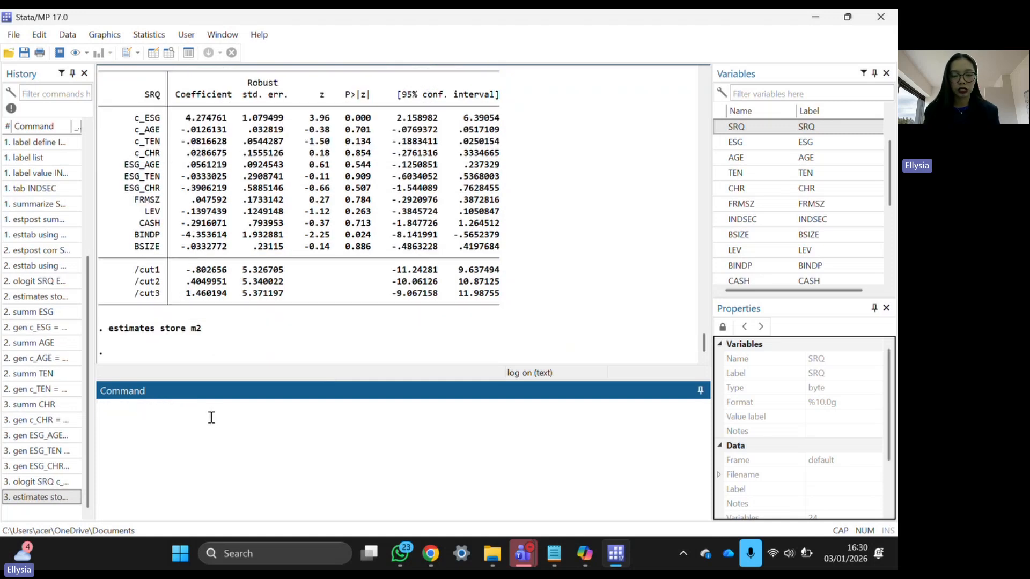
- Review the ESG_AGE, ESG_TEN and ESG_CHR rows with their p-values and confidence intervals
scroll(284, 231, "up", 2)
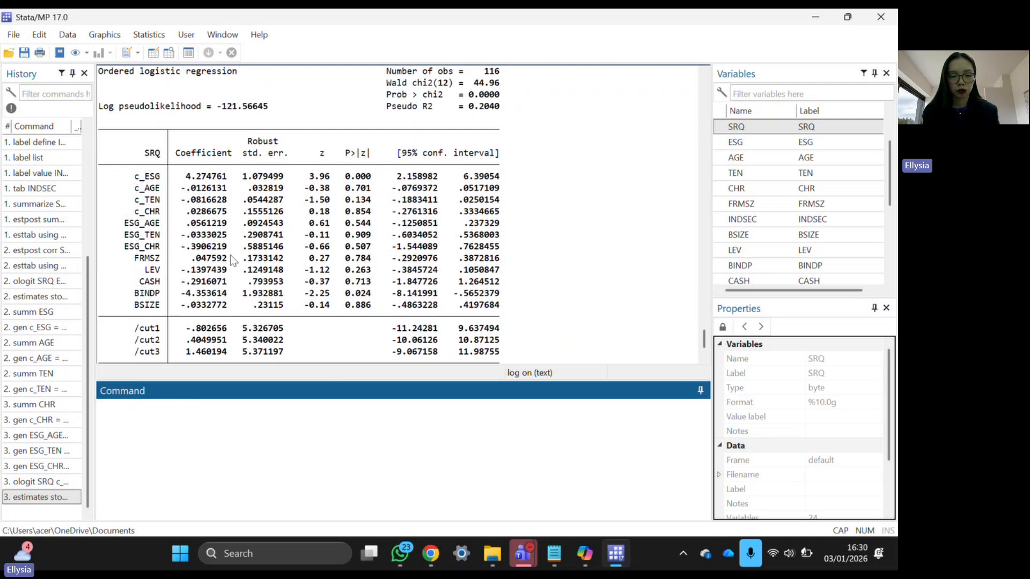
left_click_drag(122, 219, 507, 249)
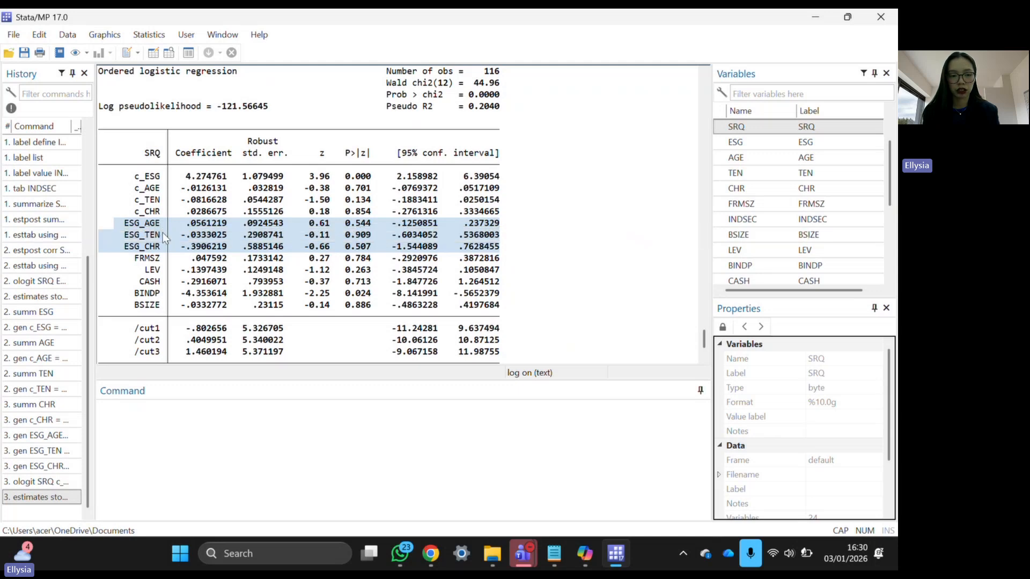
left_click(268, 243)
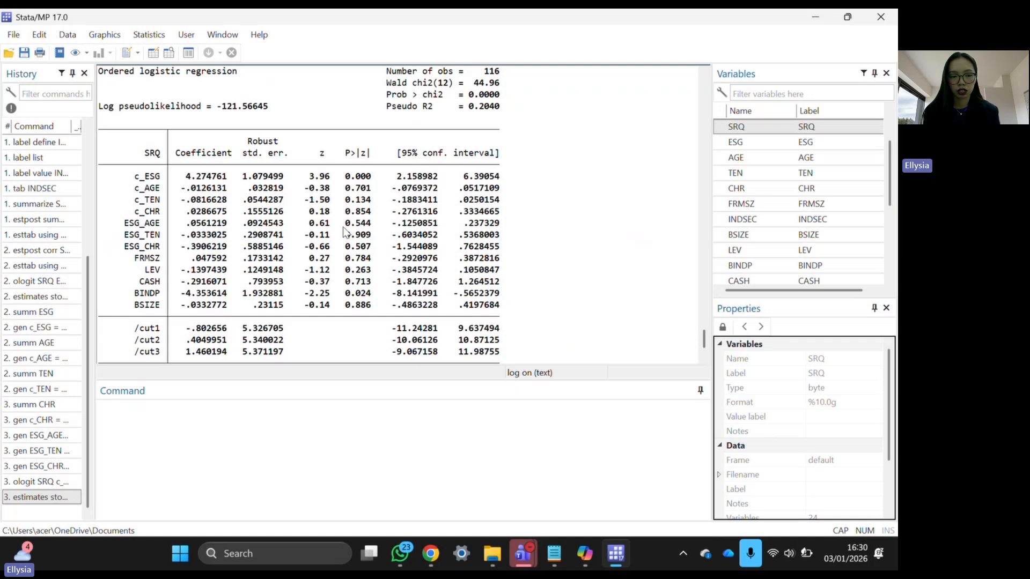
left_click_drag(337, 222, 393, 264)
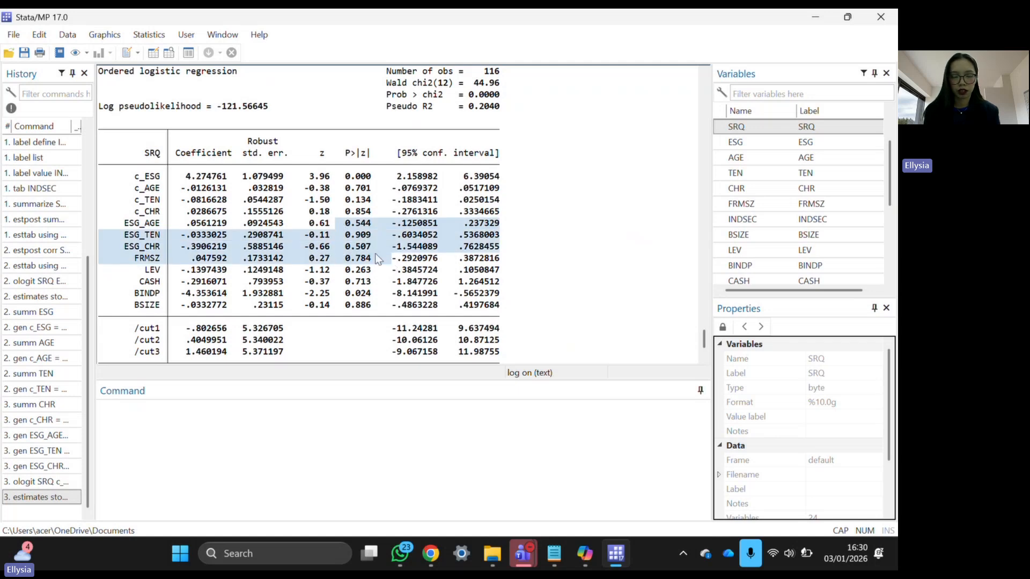
left_click(393, 264)
scroll(343, 326, "down", 2)
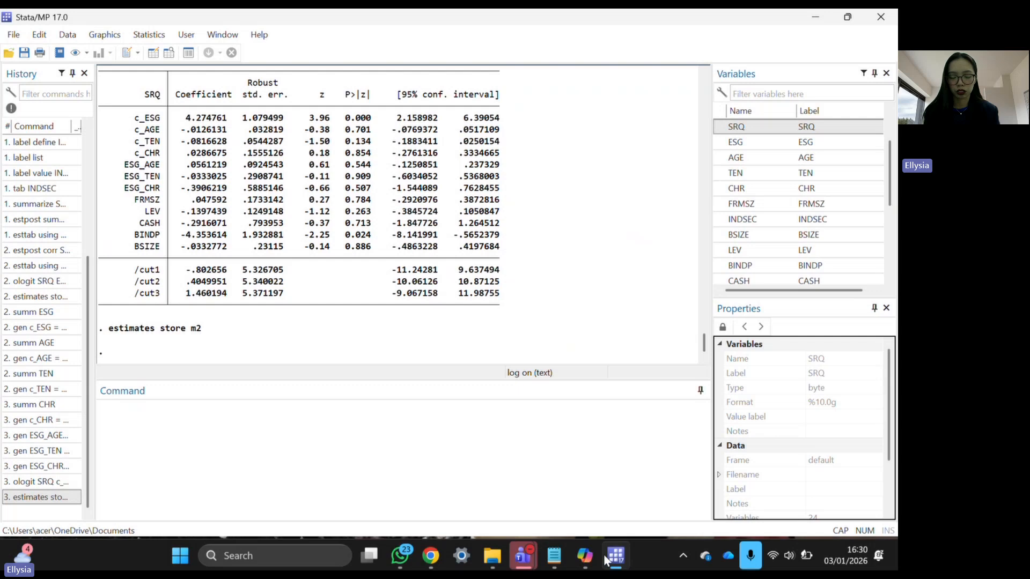
- Paste the esttab export command for the m* models into Stata's Command window
left_click(556, 556)
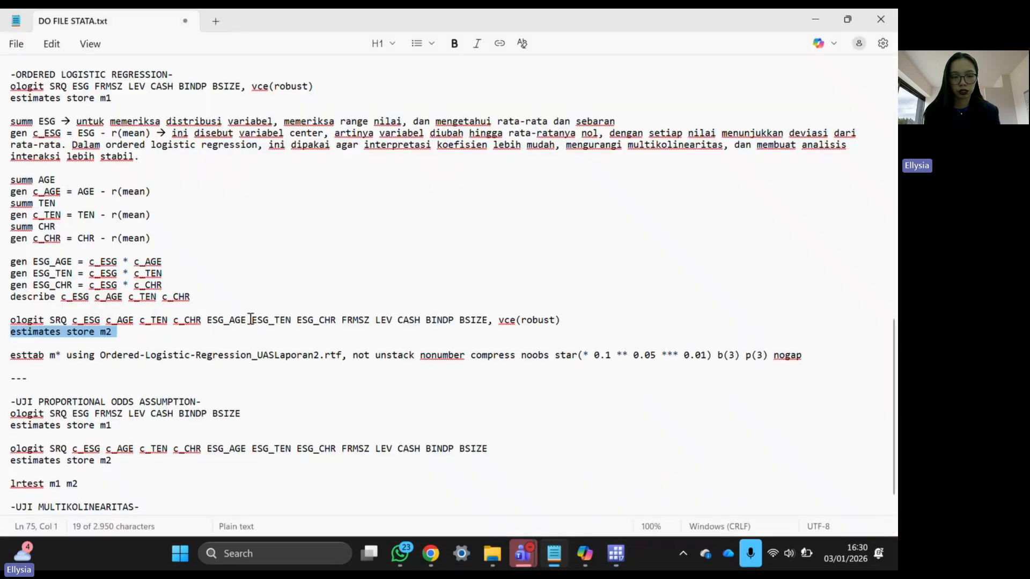
left_click(72, 354)
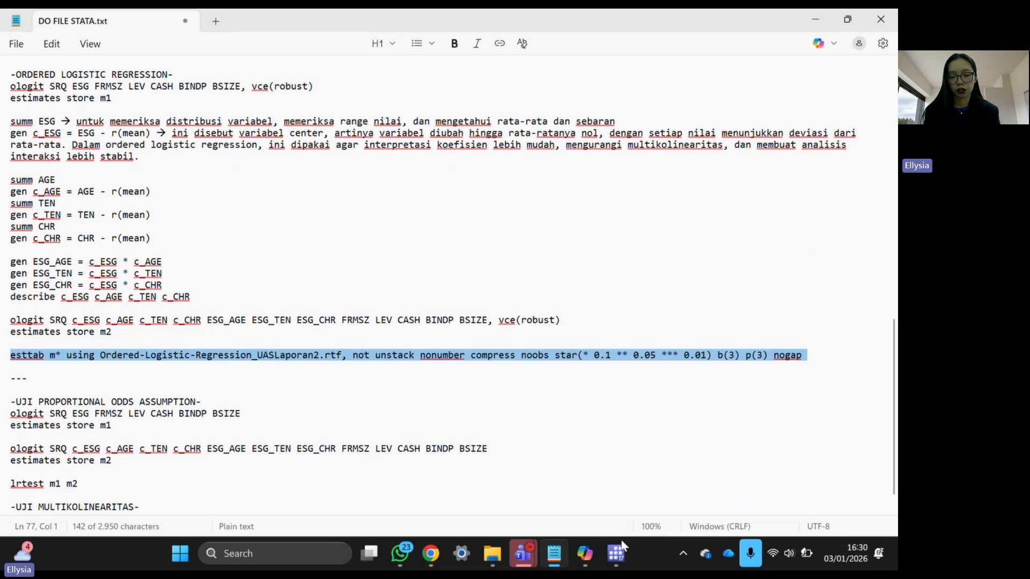
left_click(616, 557)
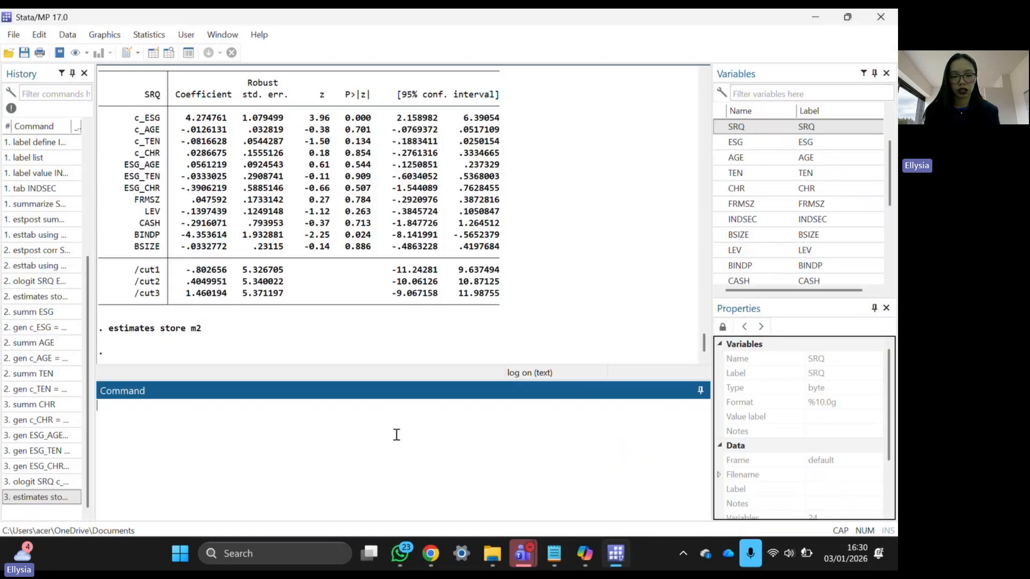
type("esttab m* using Ordered-Logistic-Regression_UASLaporan2.rtf, not unstack nonumber compress noobs star(* 0.1 ** 0.05 *** 0.01) b(3) p(3) nogap")
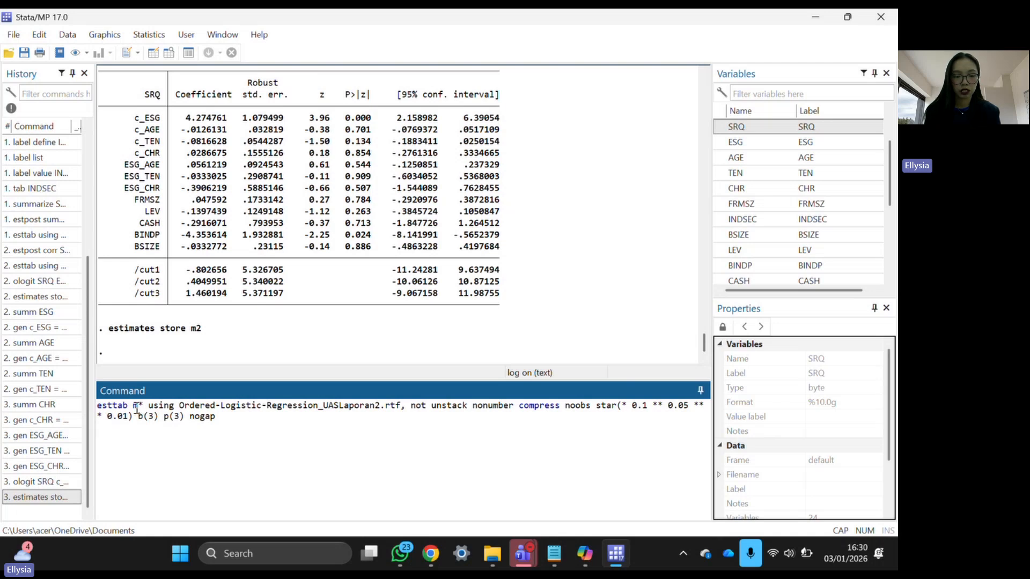
left_click_drag(134, 406, 143, 407)
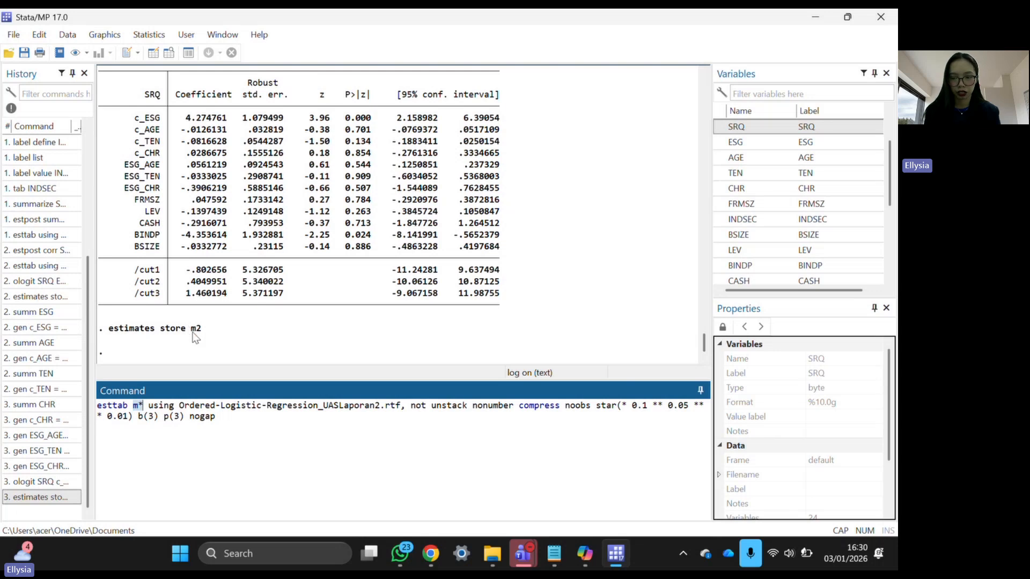
left_click(236, 419)
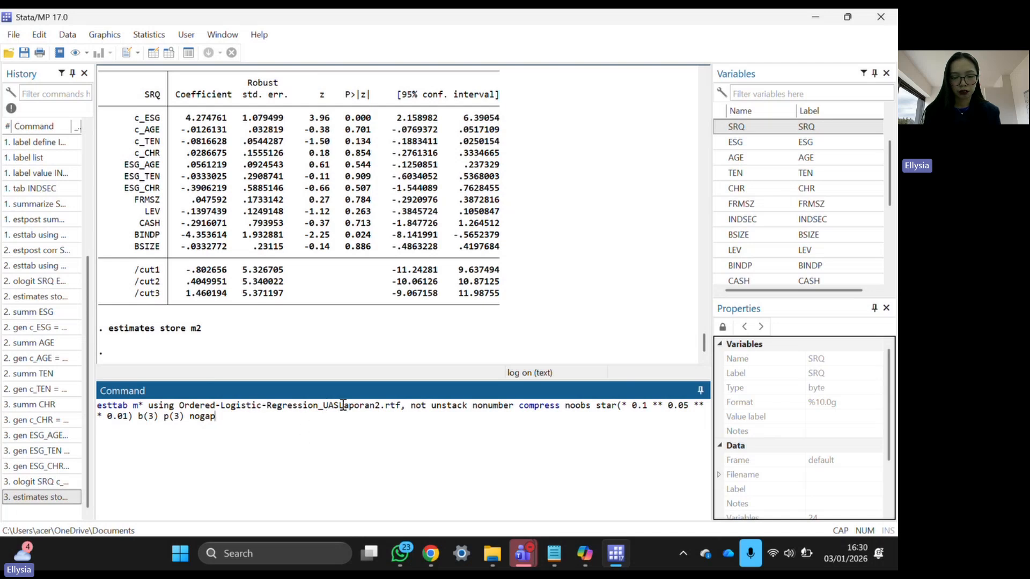
- Change the output file name to Ordered-Logistic-Regression_UASUJIDATA.rtf and run the esttab export
left_click_drag(342, 405, 379, 412)
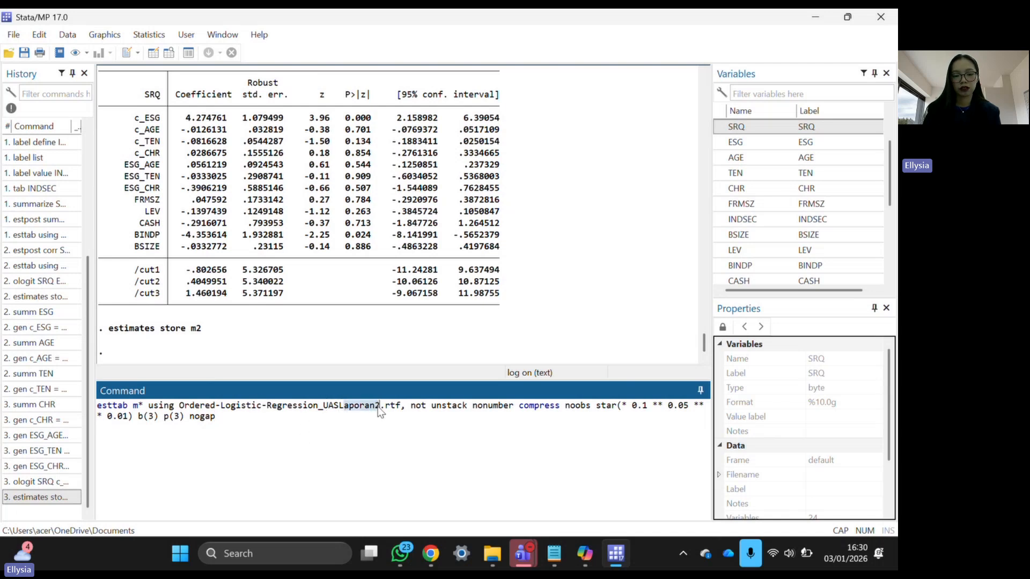
key("BackSpace")
key("BackSpace")
key("Caps_Lock")
type("UJ")
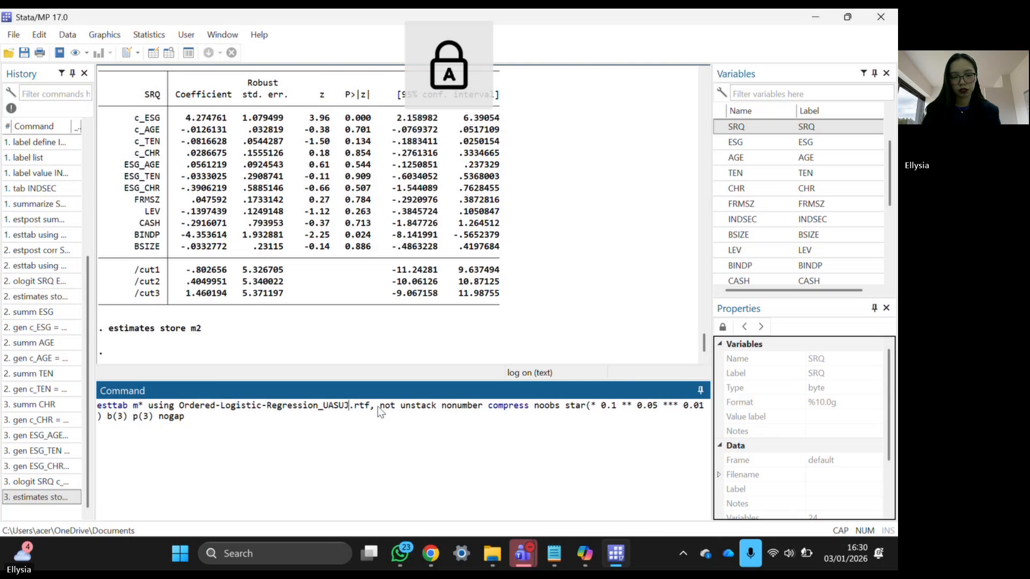
type("IDATA")
key("Return")
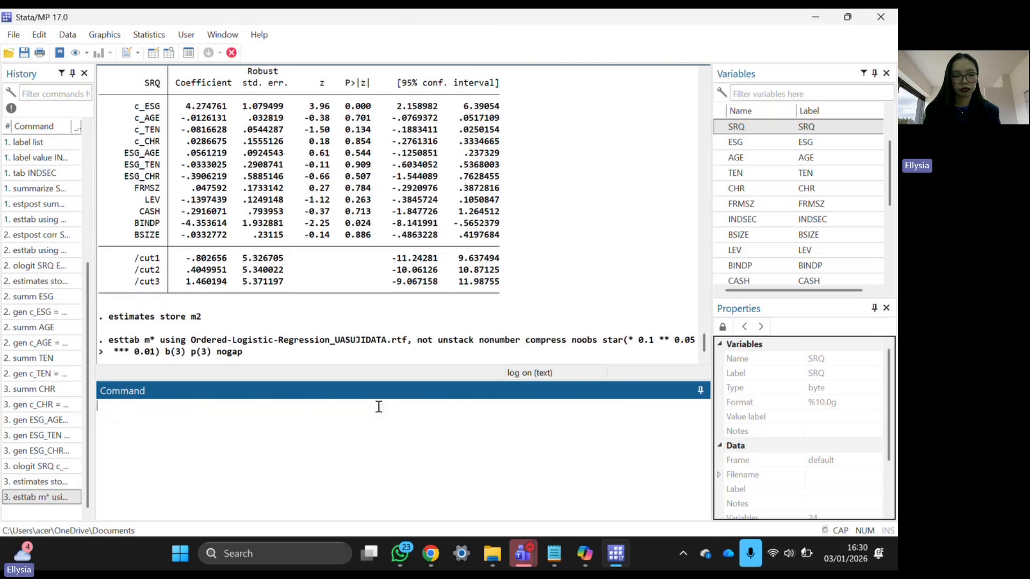
left_click(300, 329)
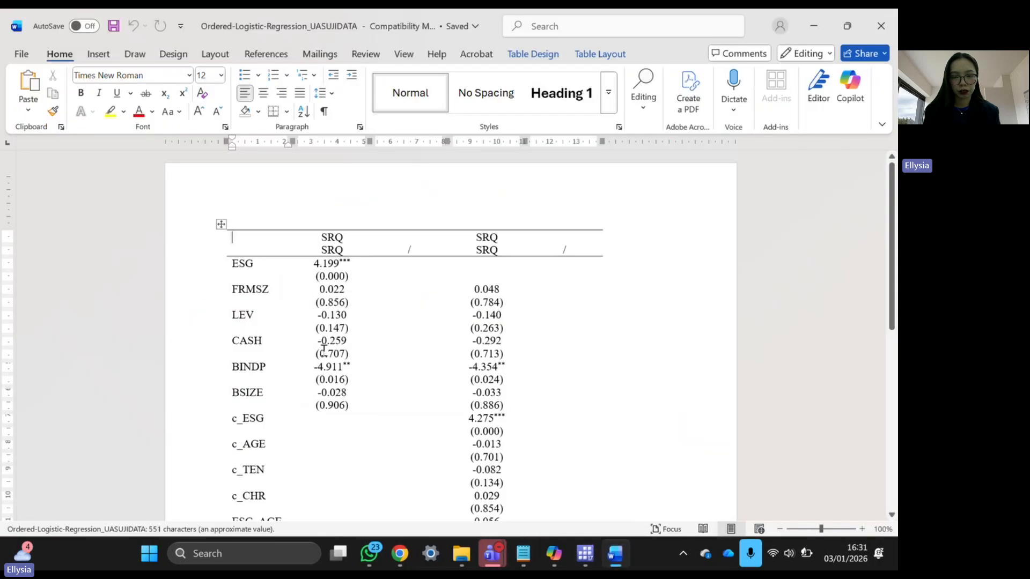
- Inspect the two model columns of the exported SRQ coefficient table in Word
right_click(324, 351)
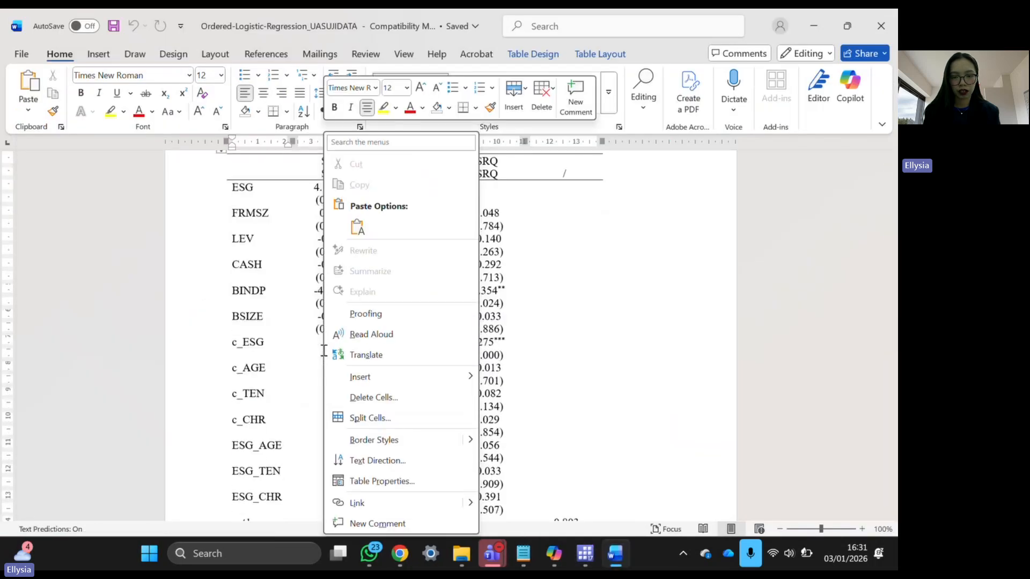
left_click(259, 343)
scroll(259, 343, "down", 4)
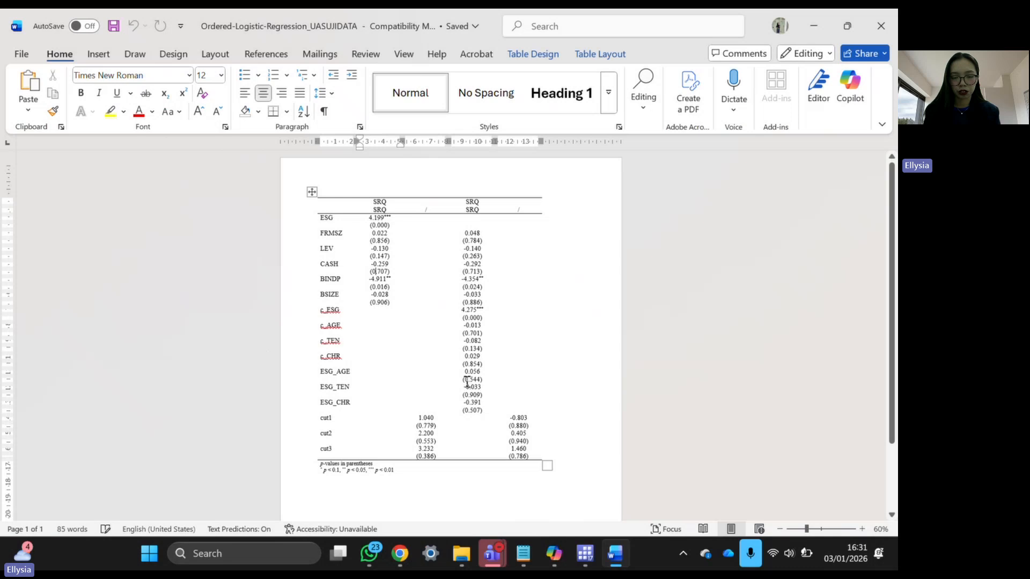
left_click_drag(380, 192, 522, 195)
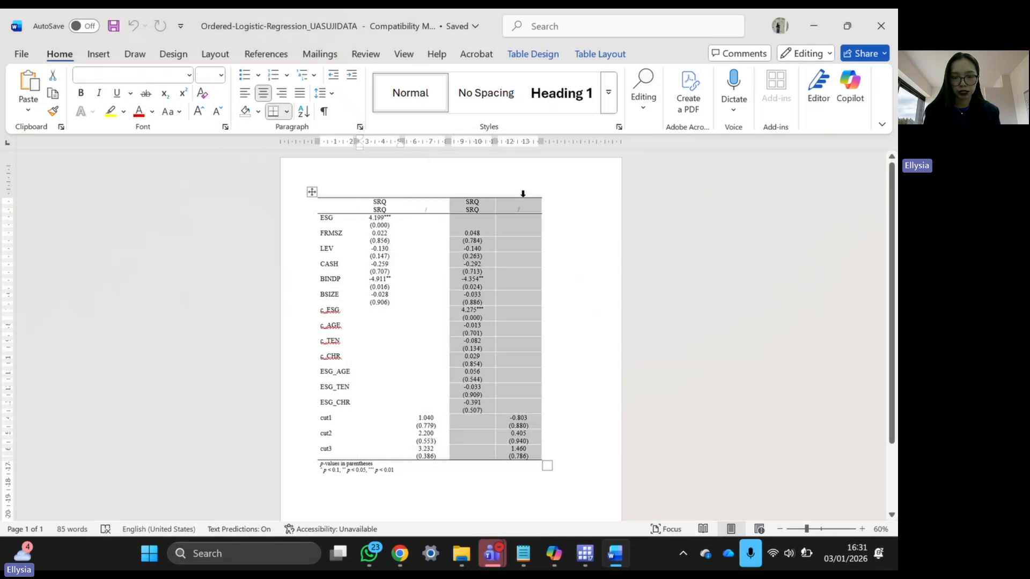
left_click(568, 271)
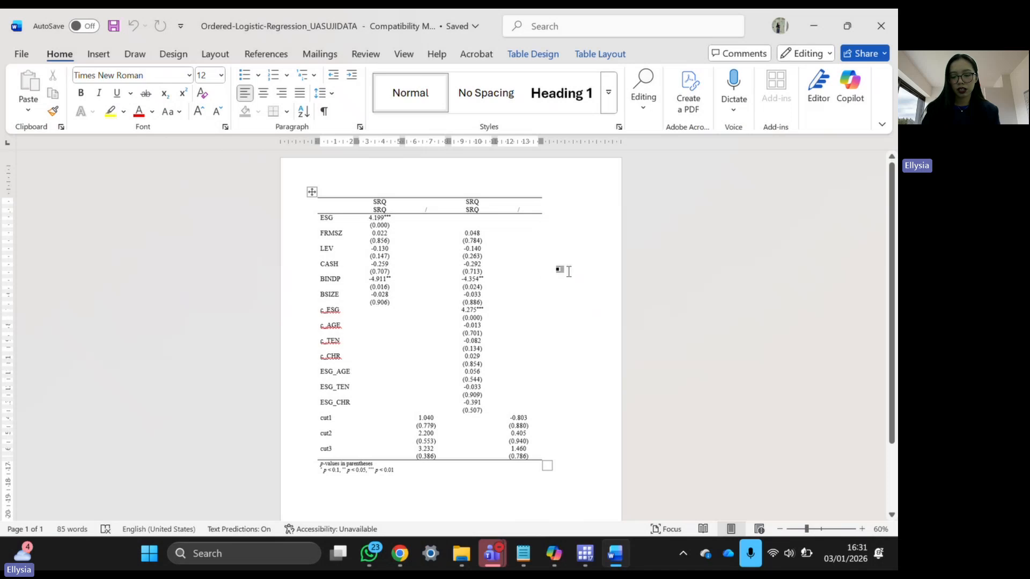
- Save the table as Word Document Ordered-Logistic-Regression_UASUJIDATA in the UJI COBA UAS folder
key("F12")
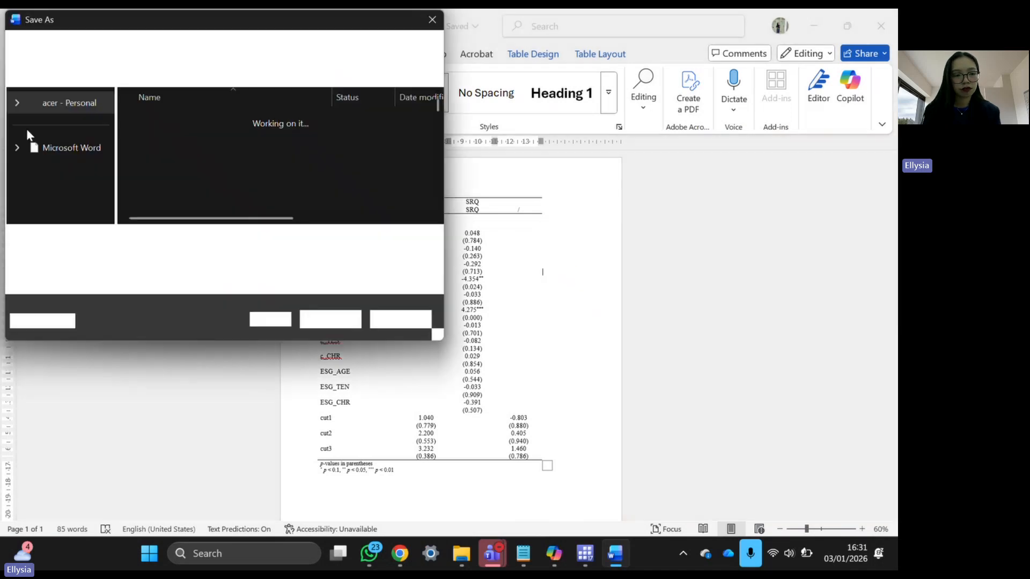
scroll(64, 203, "down", 3)
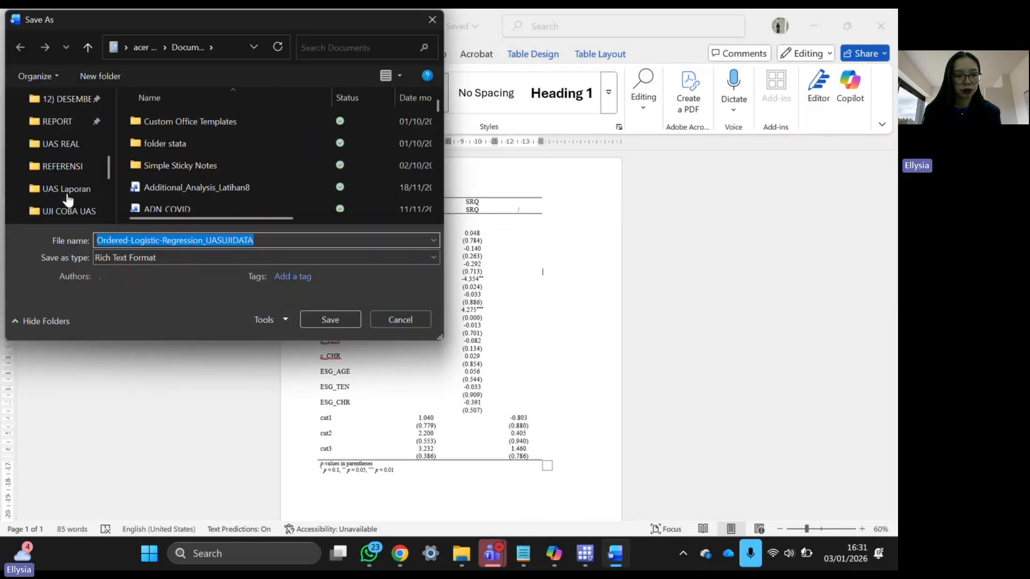
left_click(64, 208)
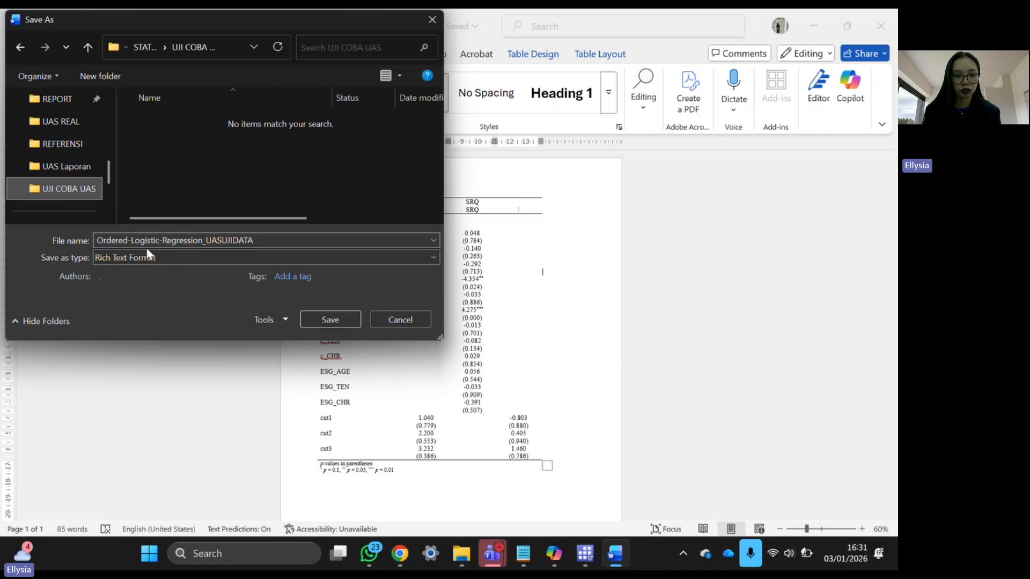
left_click(182, 259)
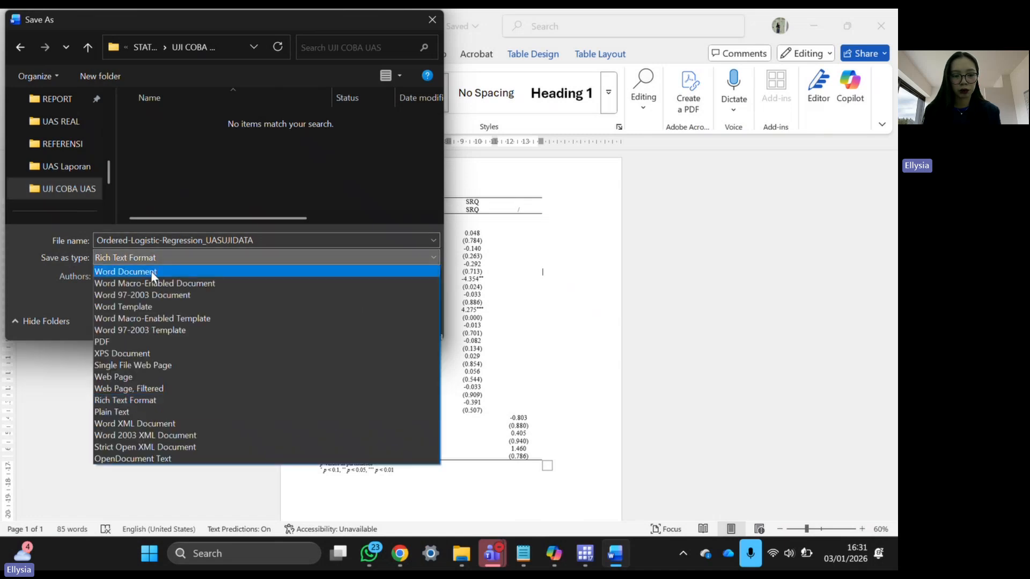
left_click(150, 272)
left_click(343, 350)
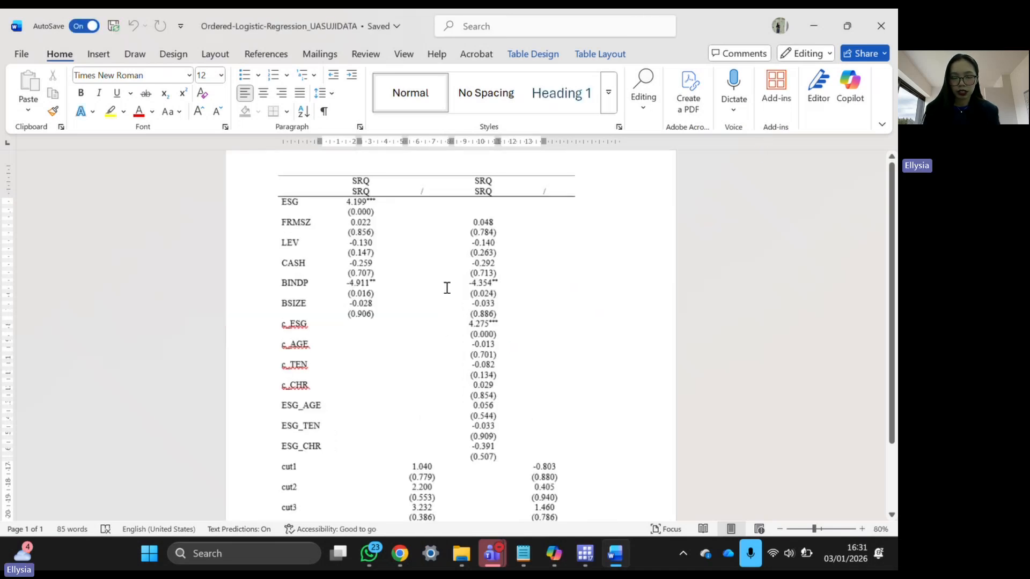
- Check the ESG coefficient 4.199 and the -4.911 value with their significance stars
scroll(446, 288, "up", 2)
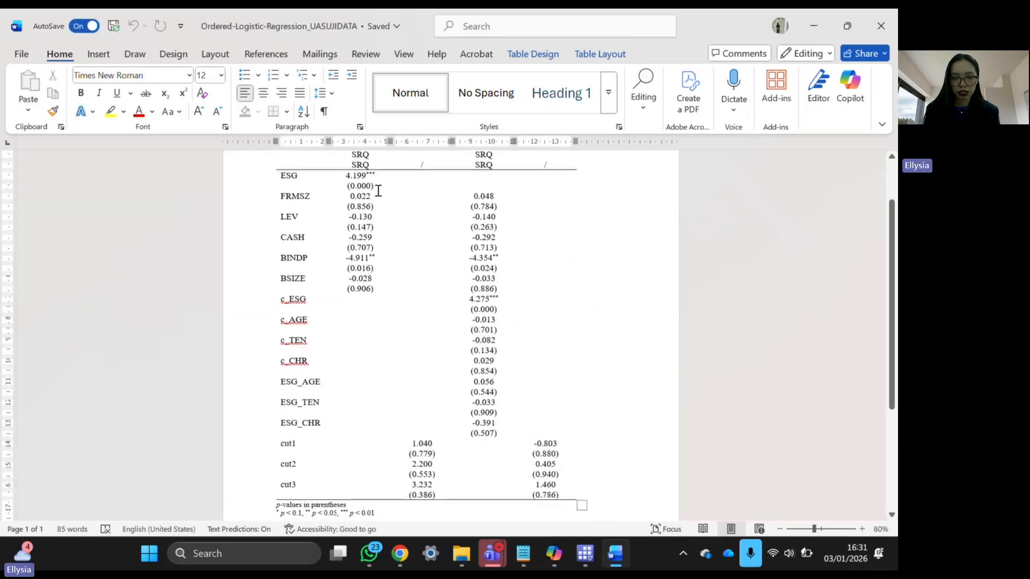
left_click_drag(344, 176, 373, 175)
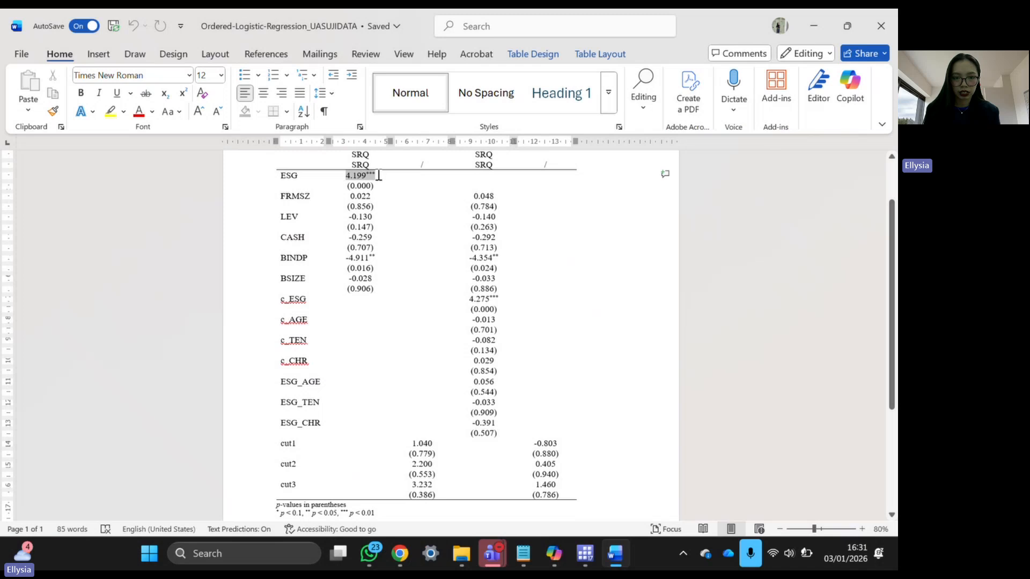
left_click(374, 174)
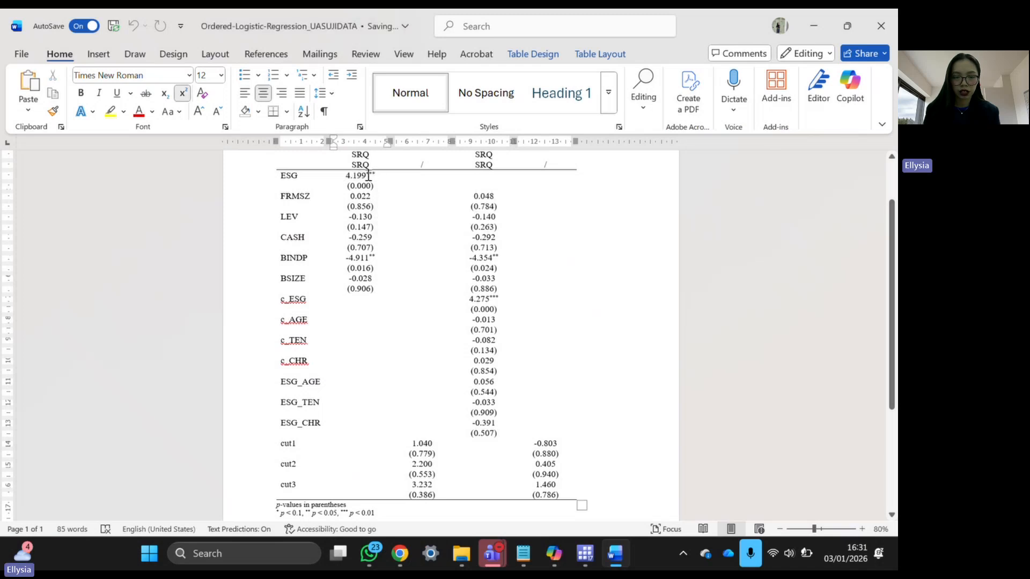
left_click_drag(368, 176, 375, 175)
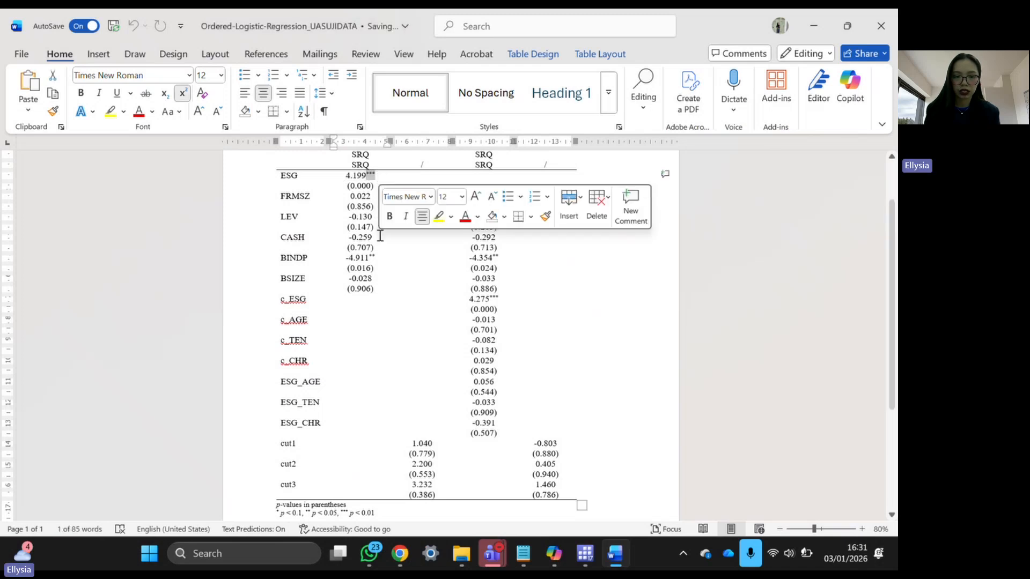
left_click_drag(375, 257, 369, 258)
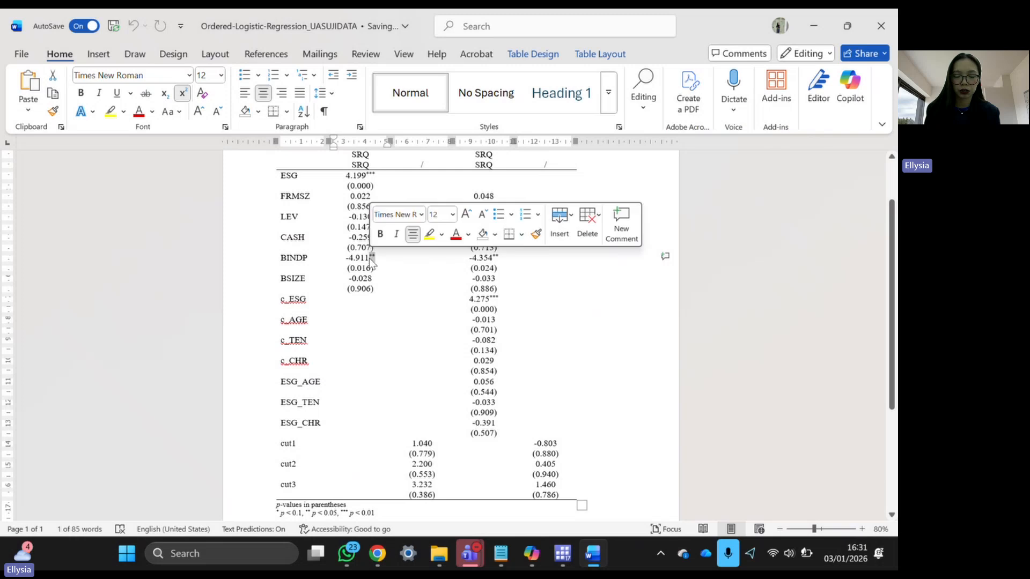
left_click(517, 286)
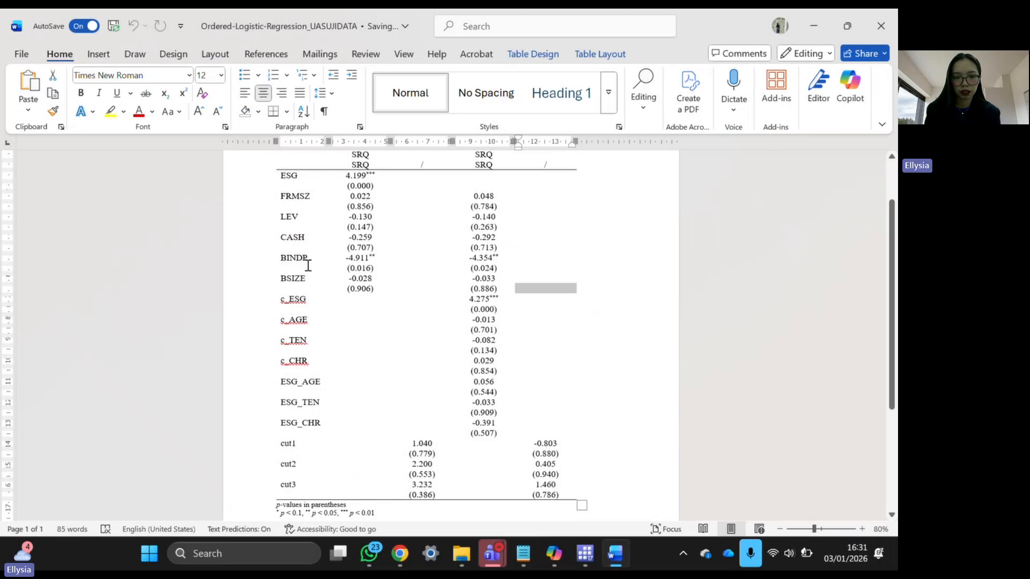
- Review the BINDP, c_ESG and ESG interaction rows, then close the Word document
left_click_drag(282, 258, 385, 265)
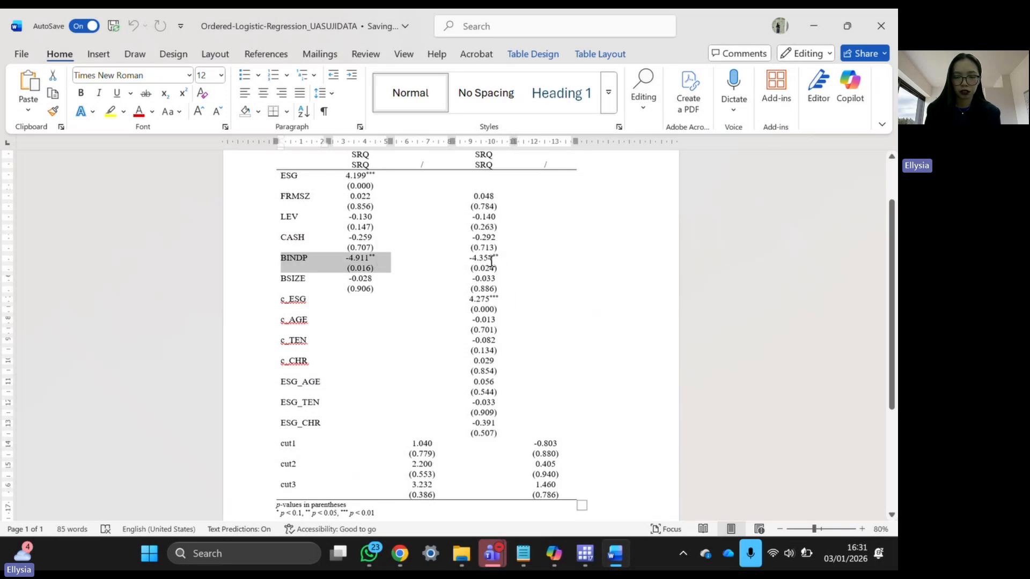
left_click_drag(507, 302, 282, 313)
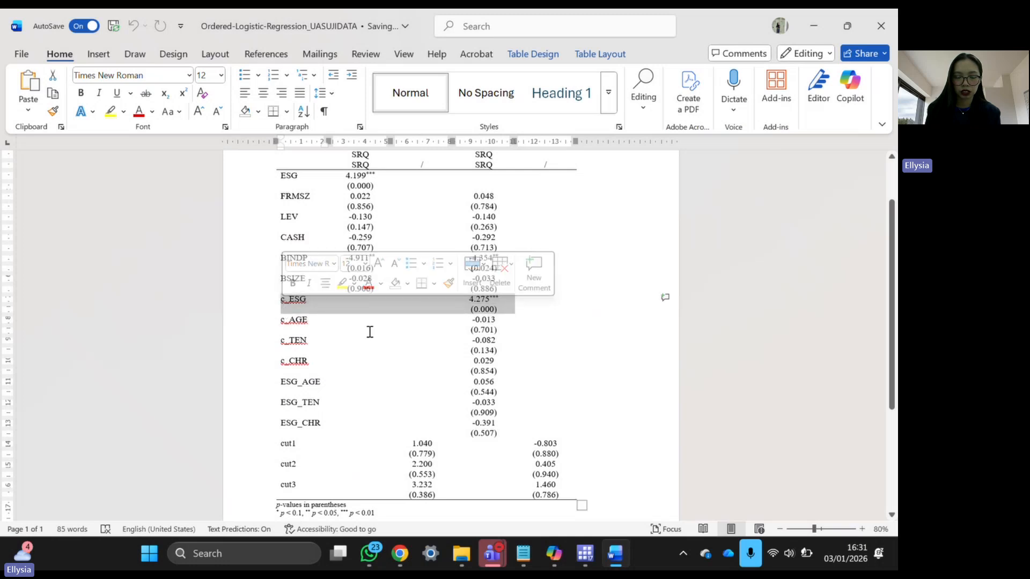
scroll(368, 331, "down", 1)
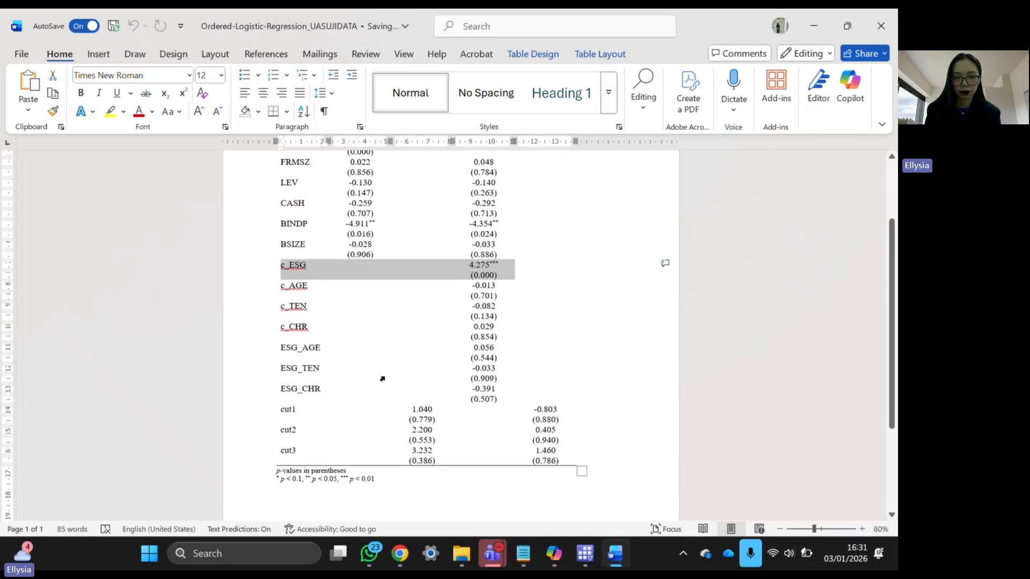
left_click_drag(287, 349, 463, 404)
left_click(461, 399)
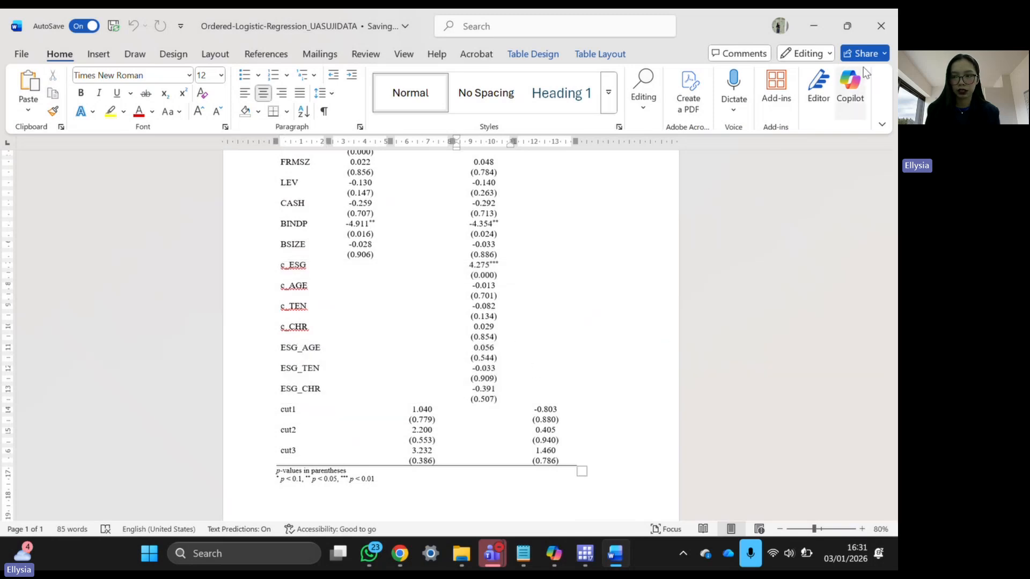
left_click(890, 37)
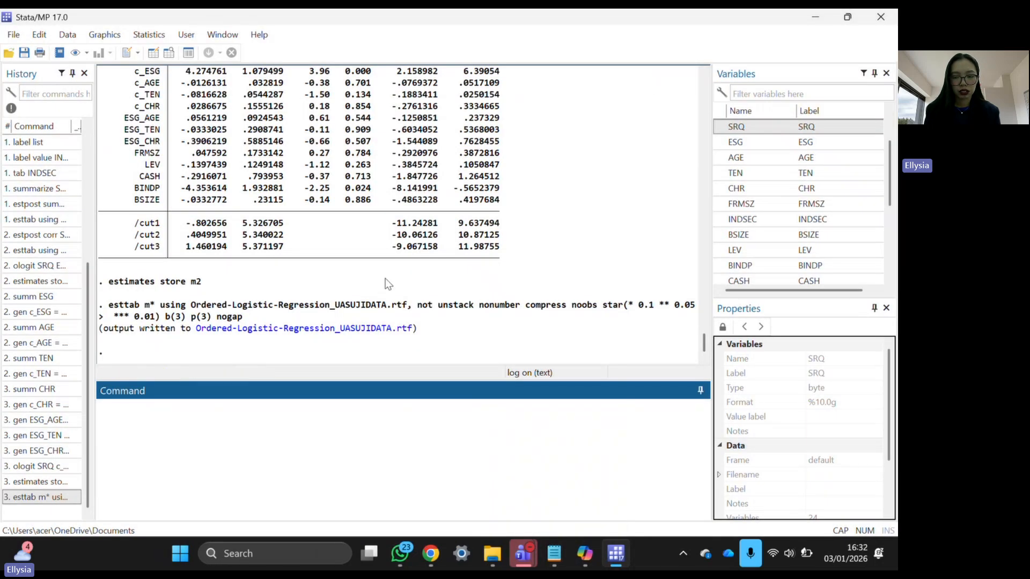
- Copy the first ologit command under UJI PROPORTIONAL ODDS ASSUMPTION from DO FILE STATA.txt
scroll(385, 278, "up", 1)
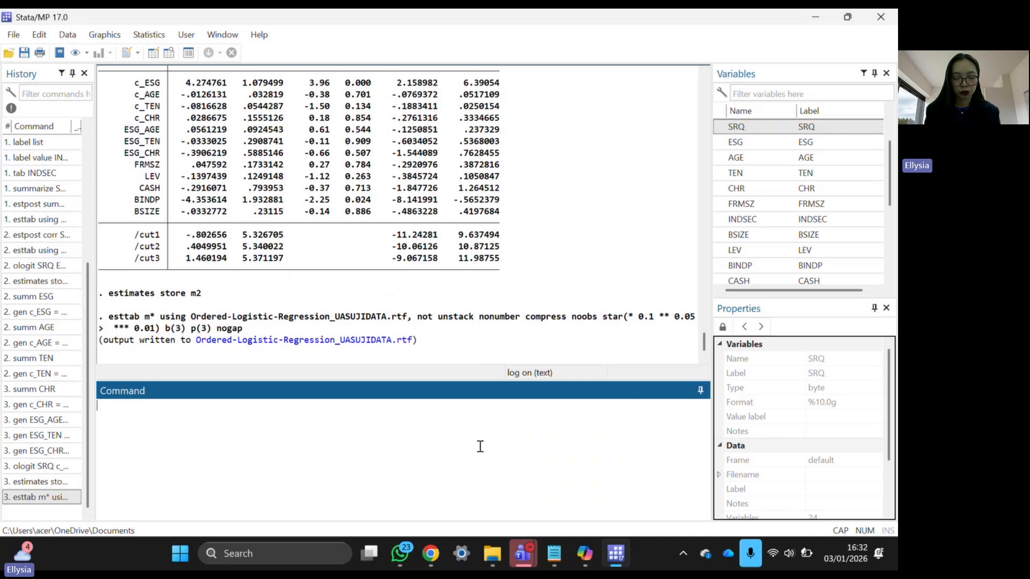
left_click(544, 555)
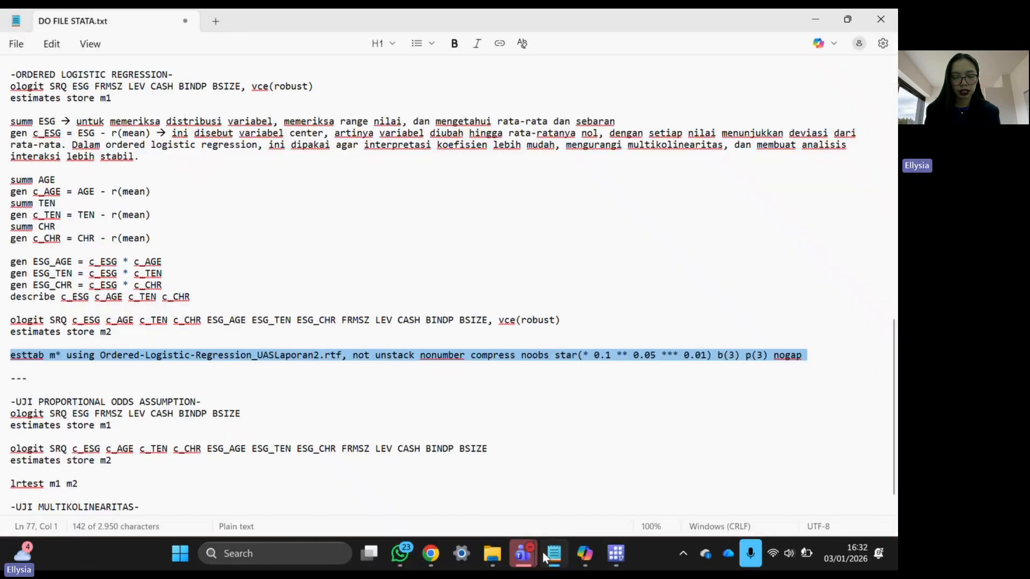
scroll(58, 409, "down", 1)
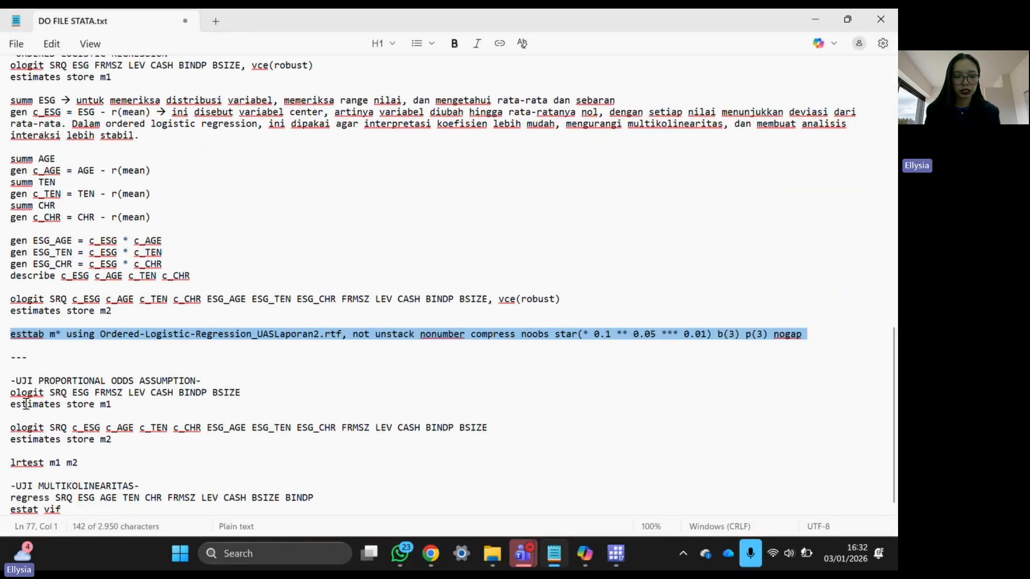
left_click_drag(7, 394, 272, 392)
key("ctrl+c")
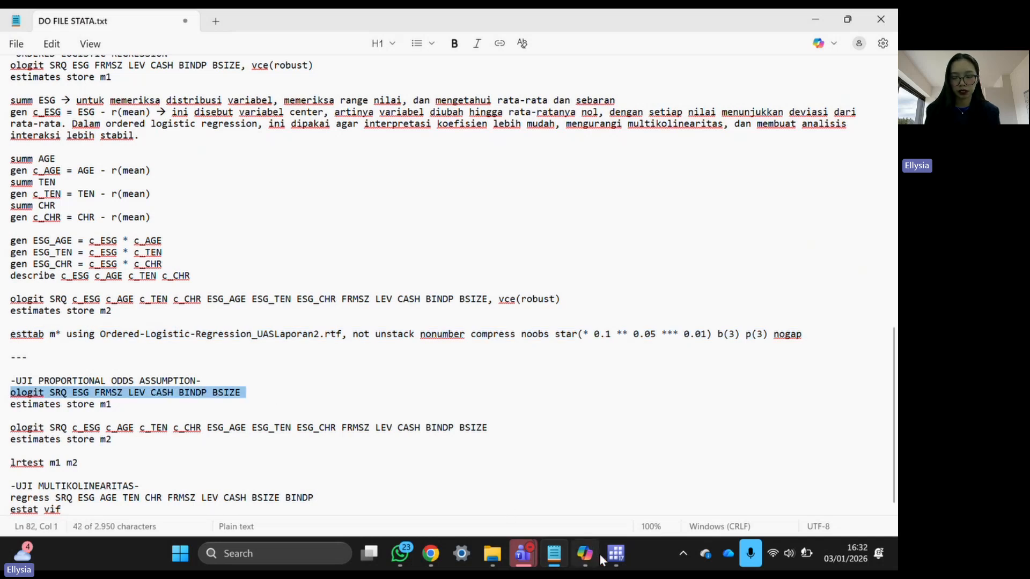
left_click(615, 555)
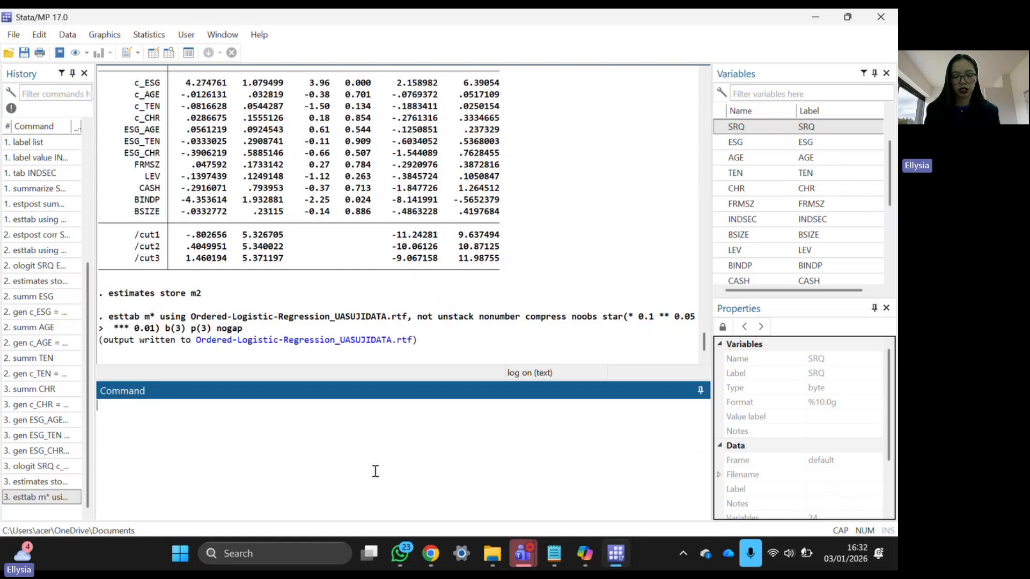
- Paste and run the ologit of outcome SRQ on ESG, FRMSZ, LEV, CASH, BINDP and BSIZE
key("ctrl+v")
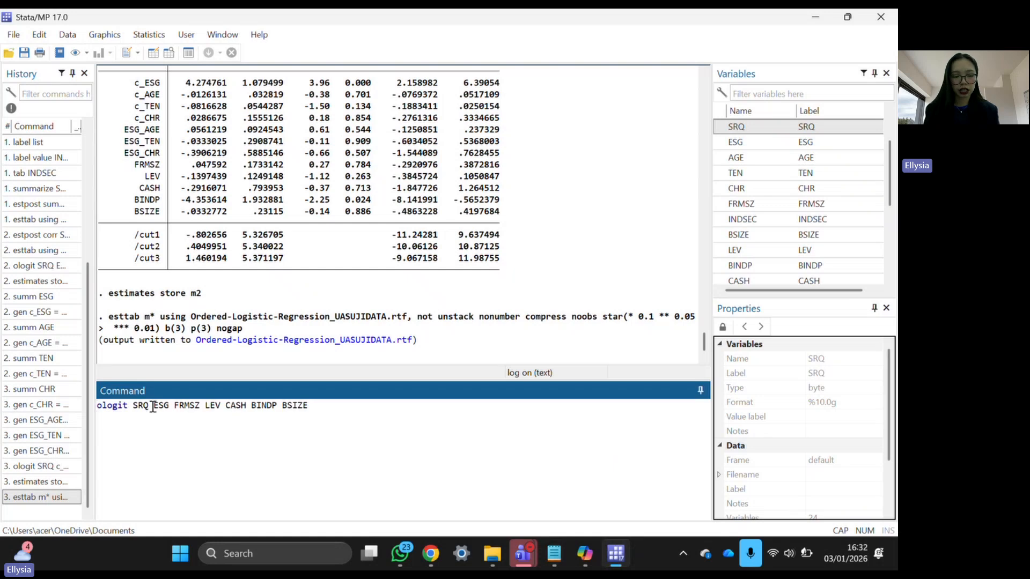
left_click_drag(155, 408, 170, 407)
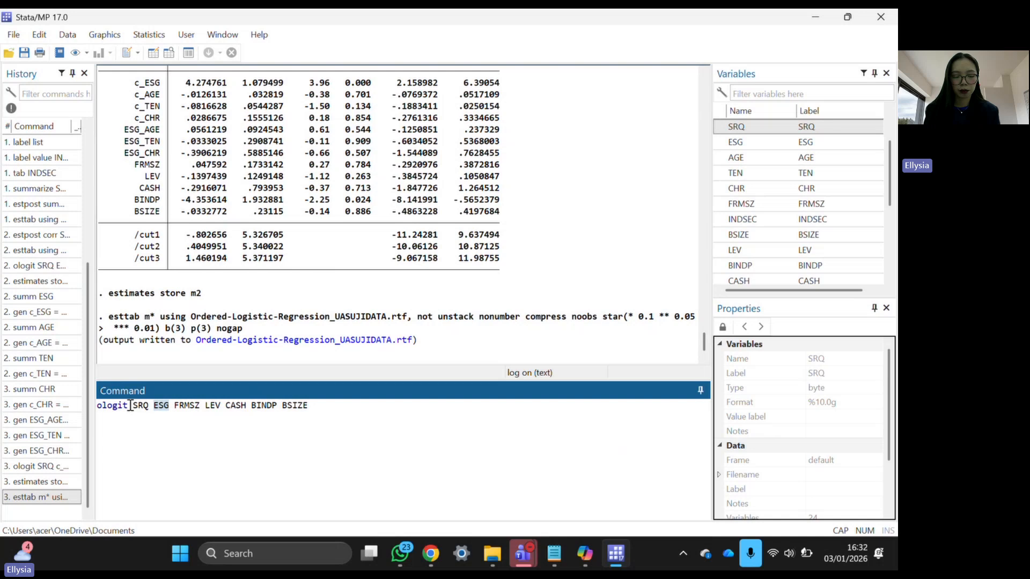
left_click_drag(129, 405, 156, 404)
left_click(292, 449)
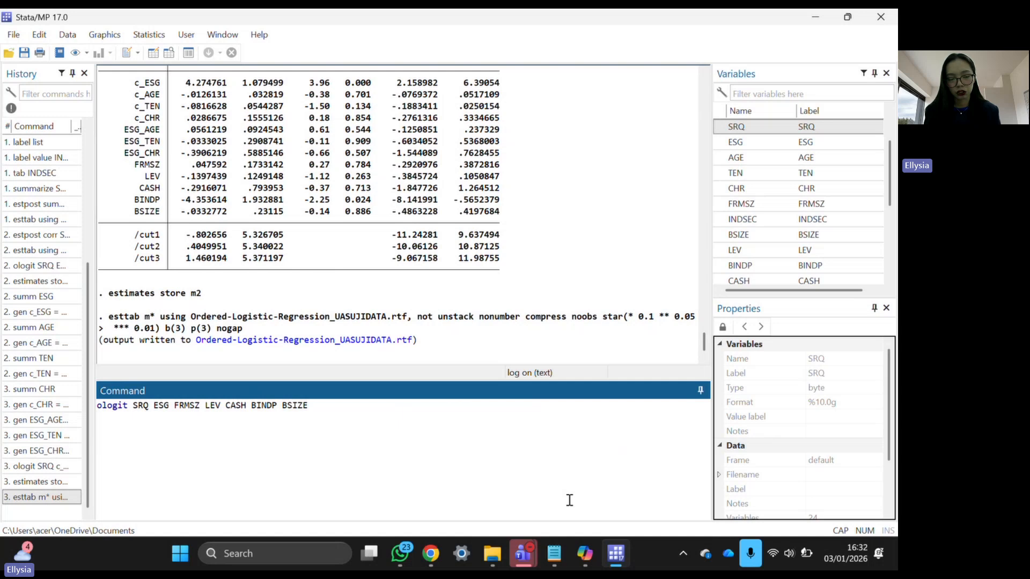
double_click(160, 405)
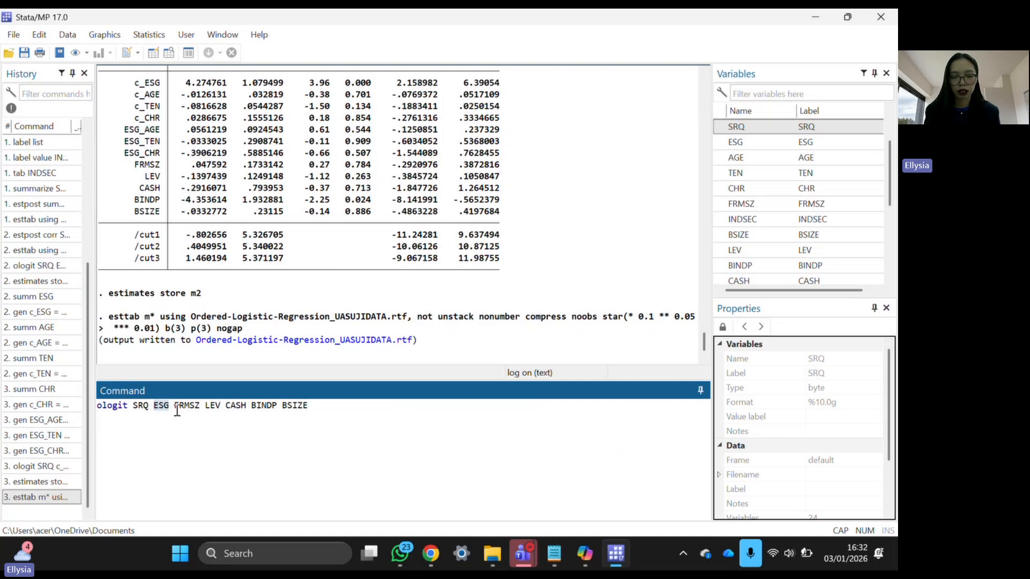
double_click(143, 406)
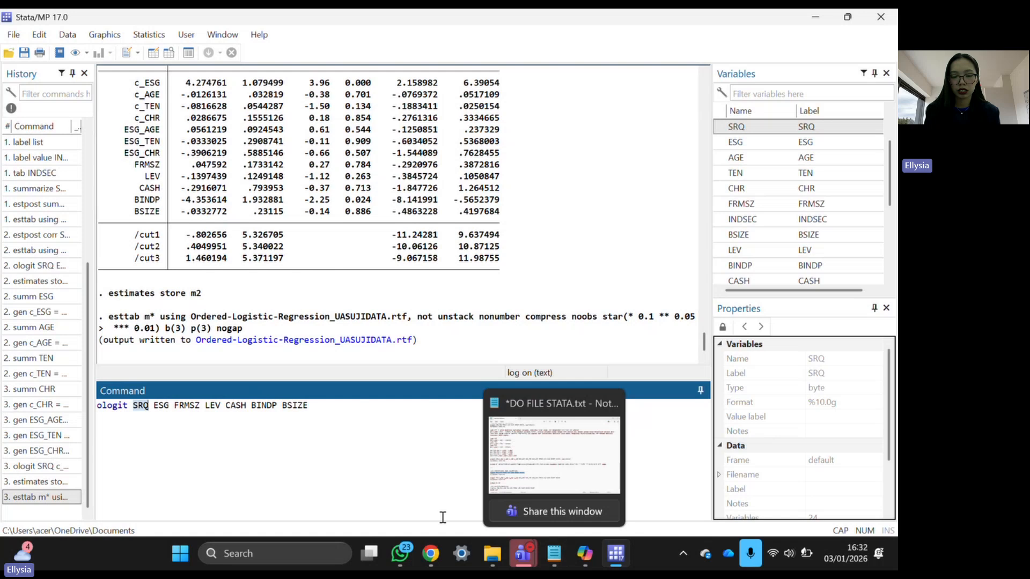
left_click(424, 472)
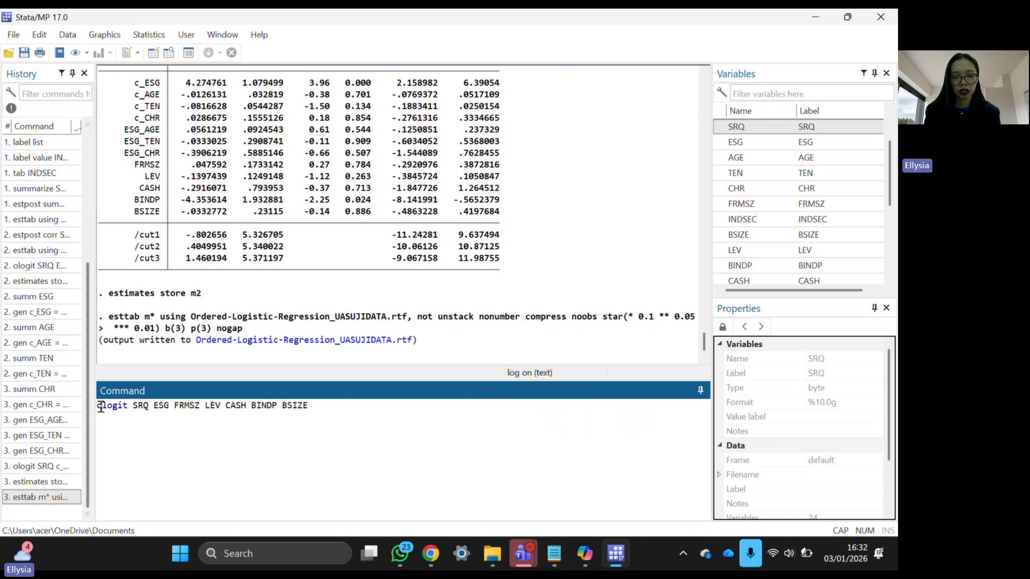
left_click_drag(97, 407, 322, 411)
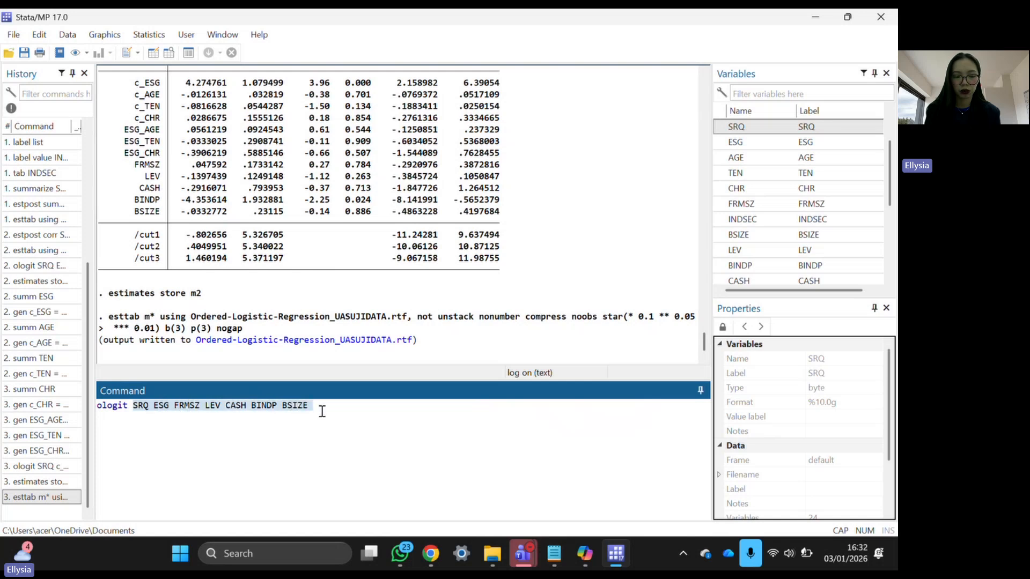
key("Return")
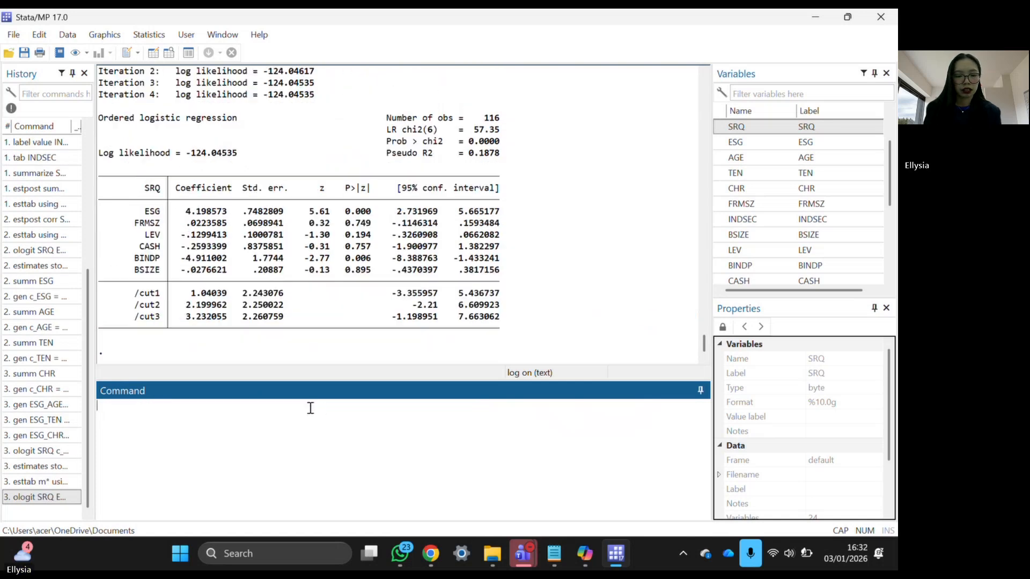
- Store the simple non-robust ordered logit as m1 from the command history
scroll(222, 243, "up", 2)
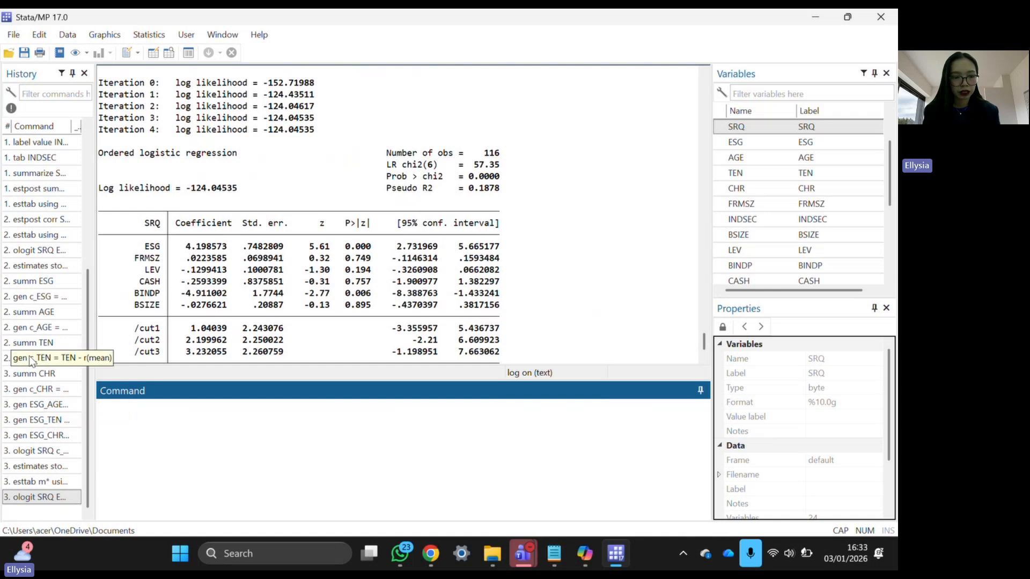
left_click(33, 265)
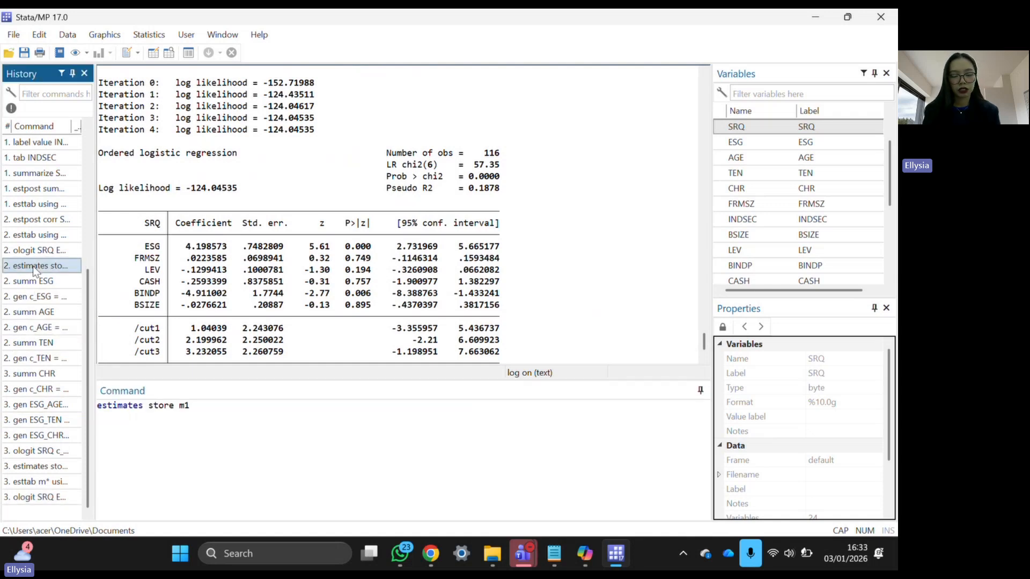
double_click(33, 266)
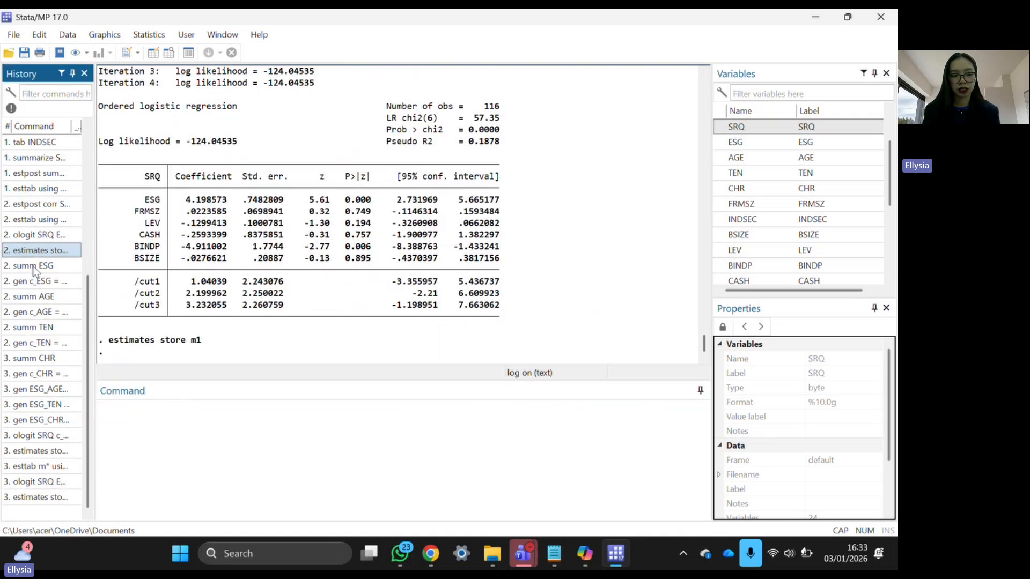
- Re-run the interaction ologit without vce(robust) and store it as m2
left_click(33, 435)
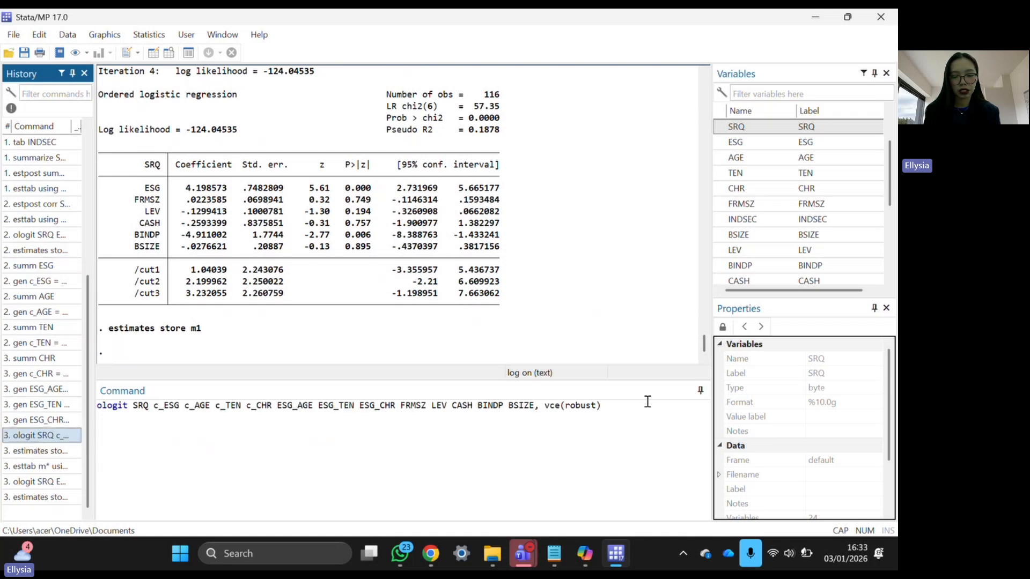
left_click_drag(602, 406, 532, 409)
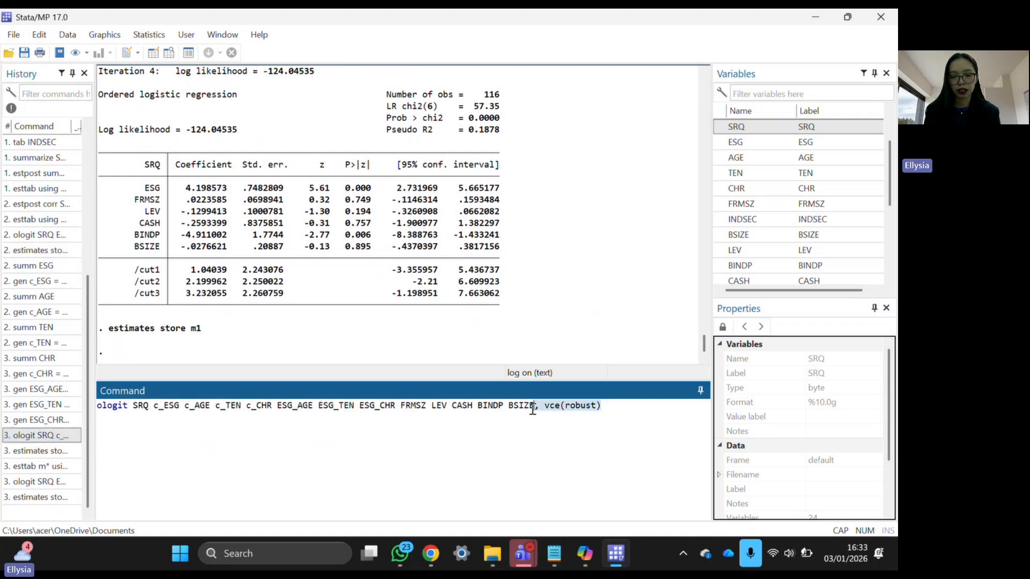
left_click(534, 412)
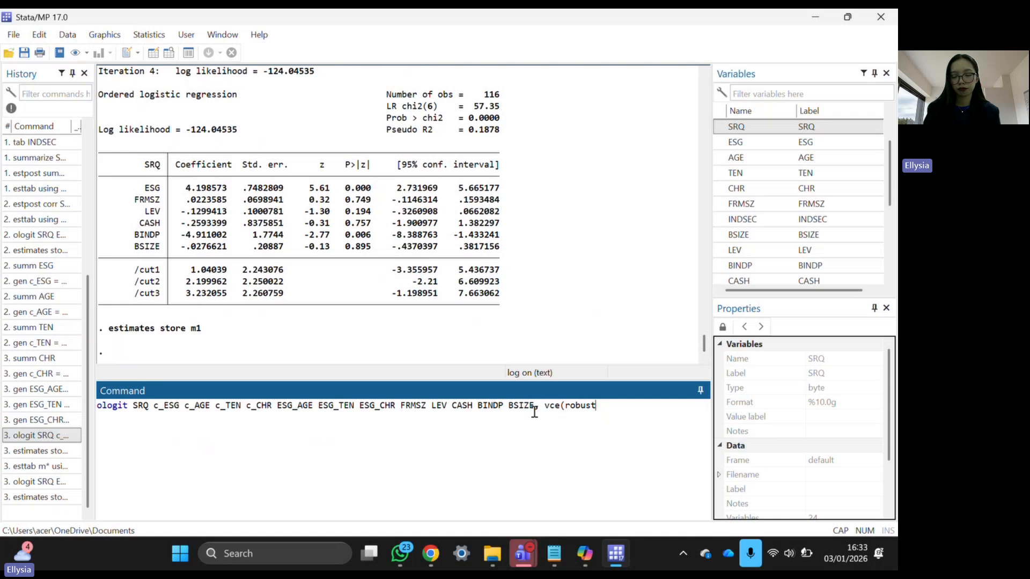
key("BackSpace")
key("BackSpace")
key("BackSpace")
key("BackSpace")
key("BackSpace")
key("BackSpace")
key("BackSpace")
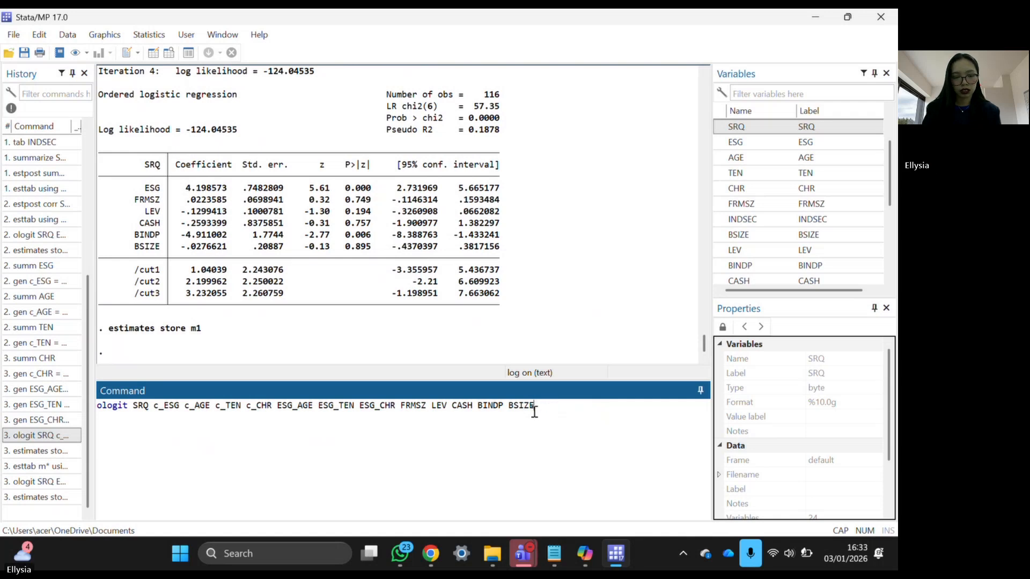
key("Return")
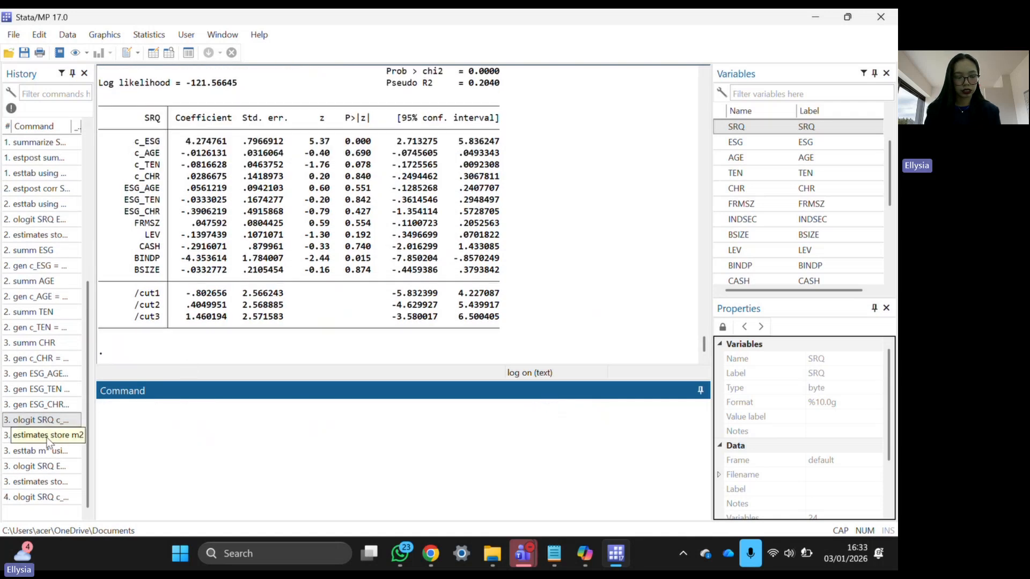
left_click(48, 437)
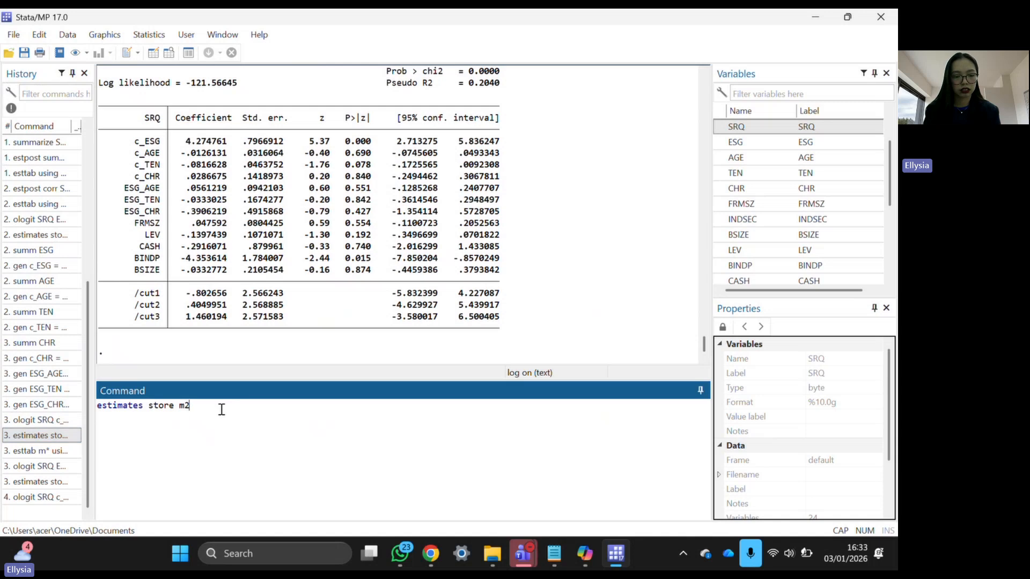
key("Return")
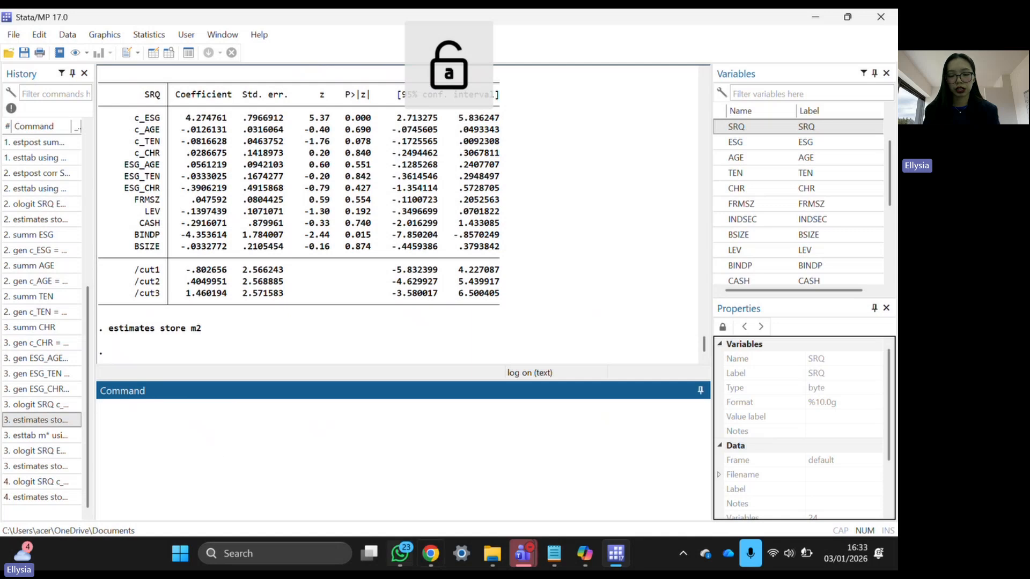
- Paste the lrtest m1 m2 line from DO FILE STATA.txt into Stata's Command window
left_click(557, 556)
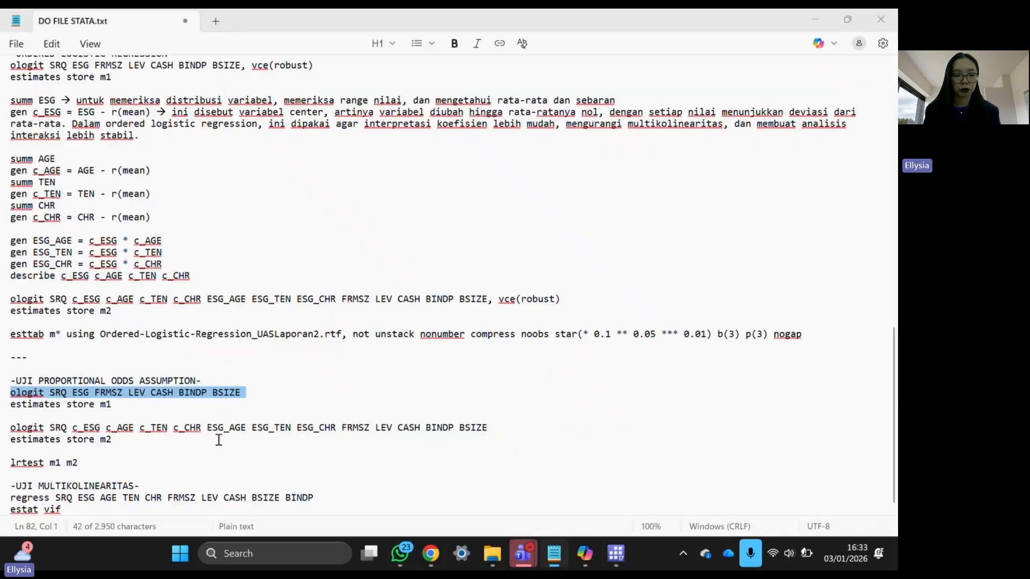
triple_click(25, 453)
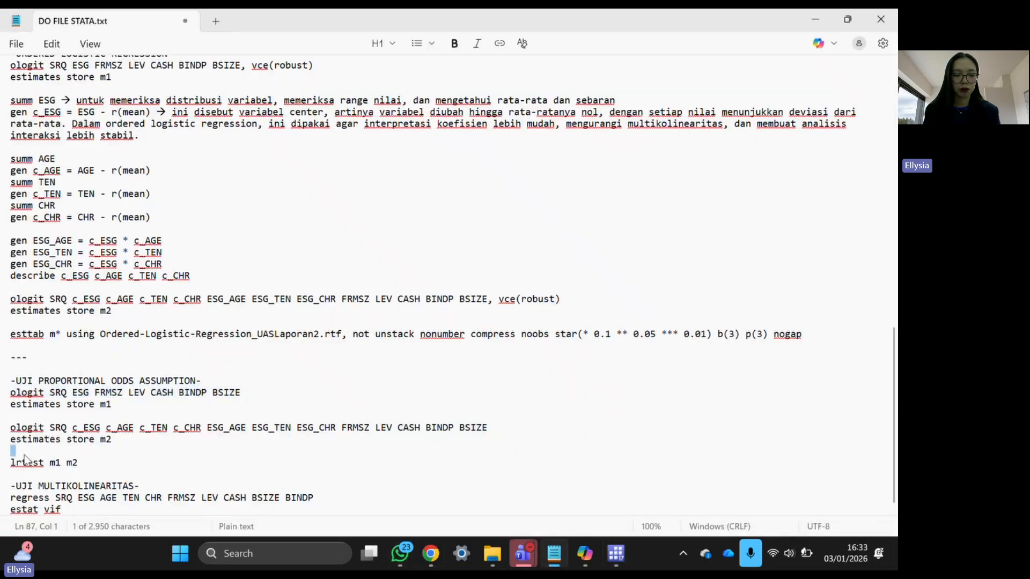
triple_click(27, 463)
key("ctrl+c")
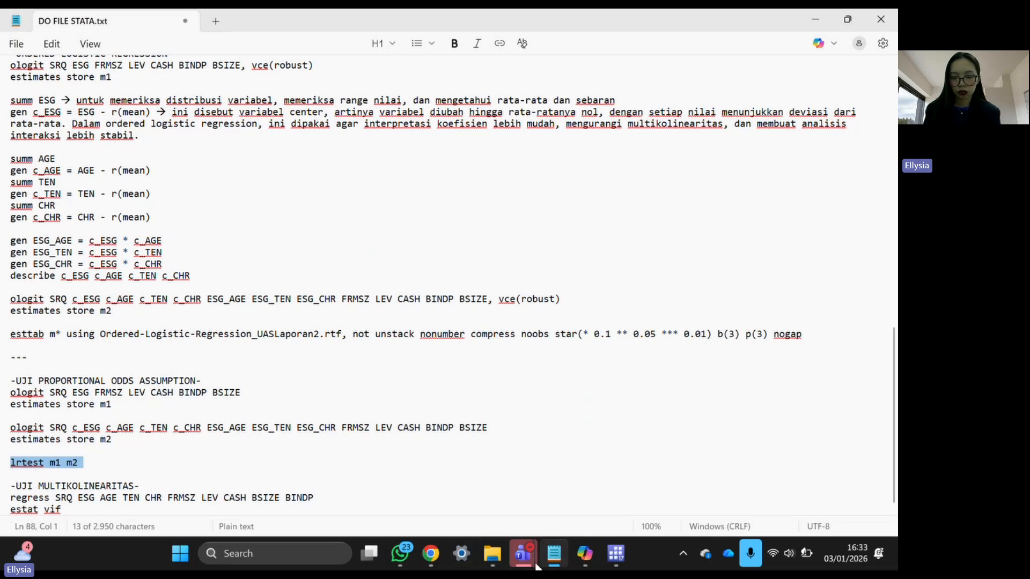
left_click(622, 548)
key("ctrl+v")
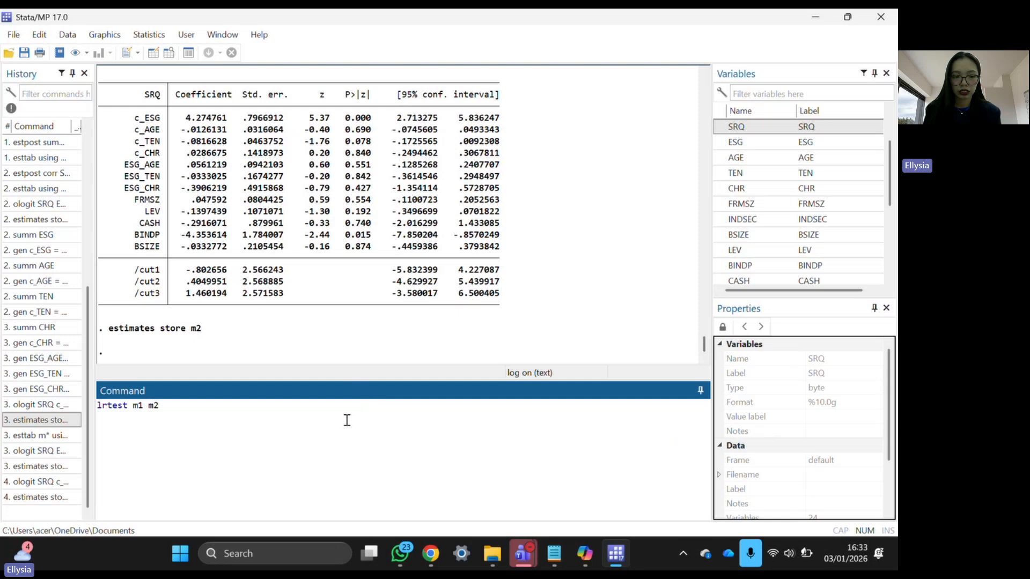
- Run lrtest m1 m2 and review LR chi2(6) = 4.96 with Prob > chi2 = 0.5492
key("Return")
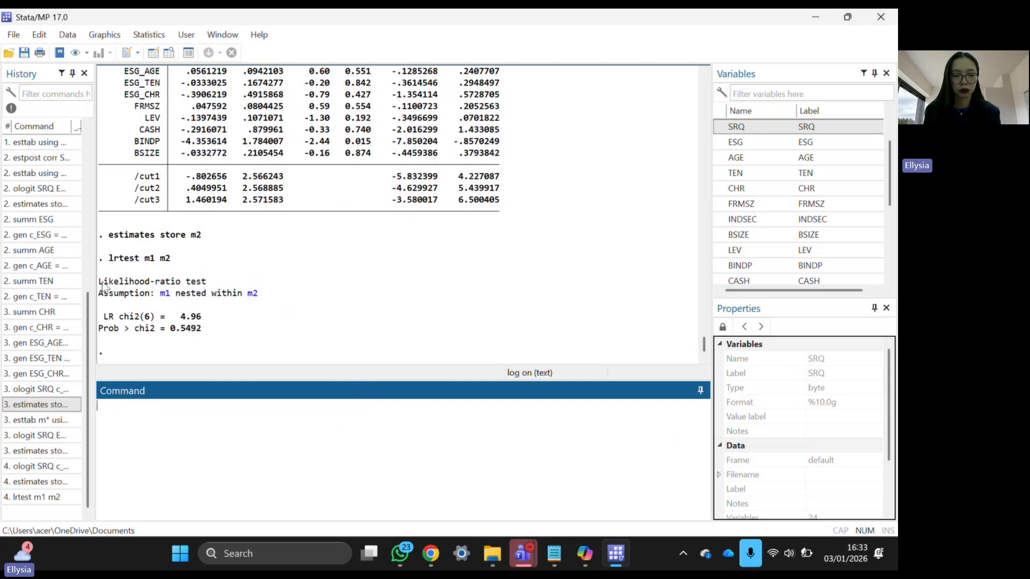
left_click_drag(102, 285, 245, 304)
left_click_drag(231, 322, 207, 326)
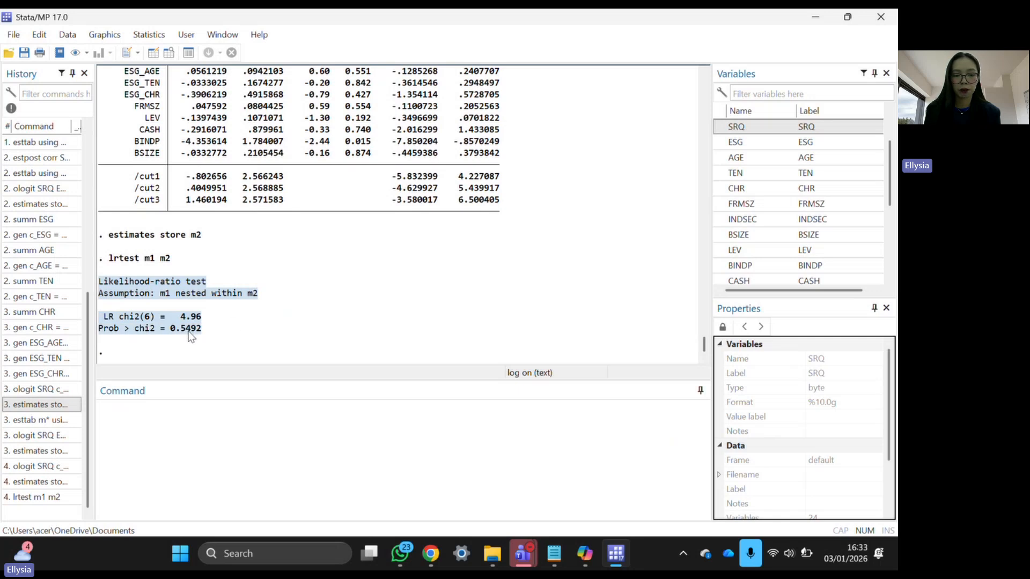
left_click(236, 338)
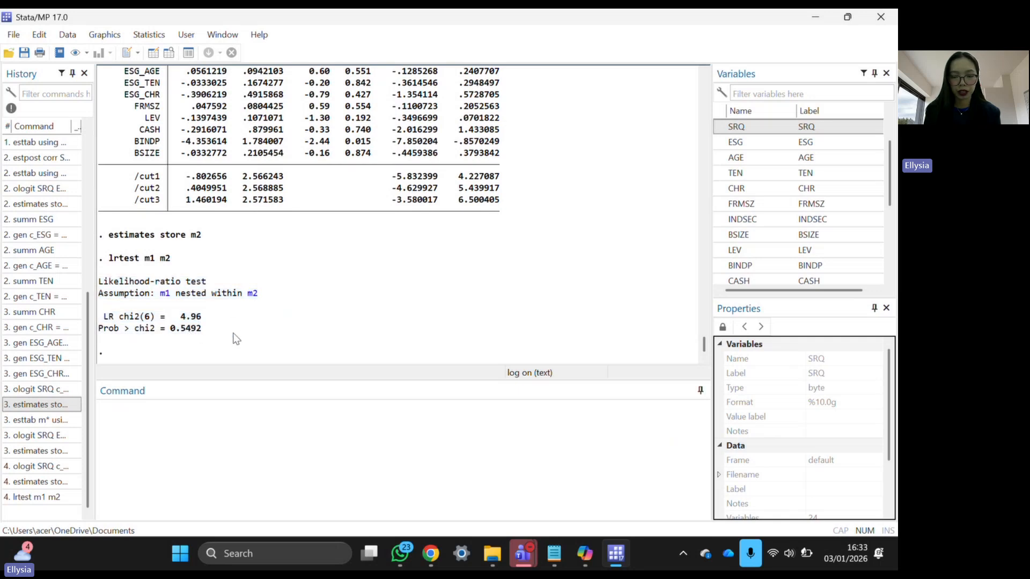
left_click(277, 481)
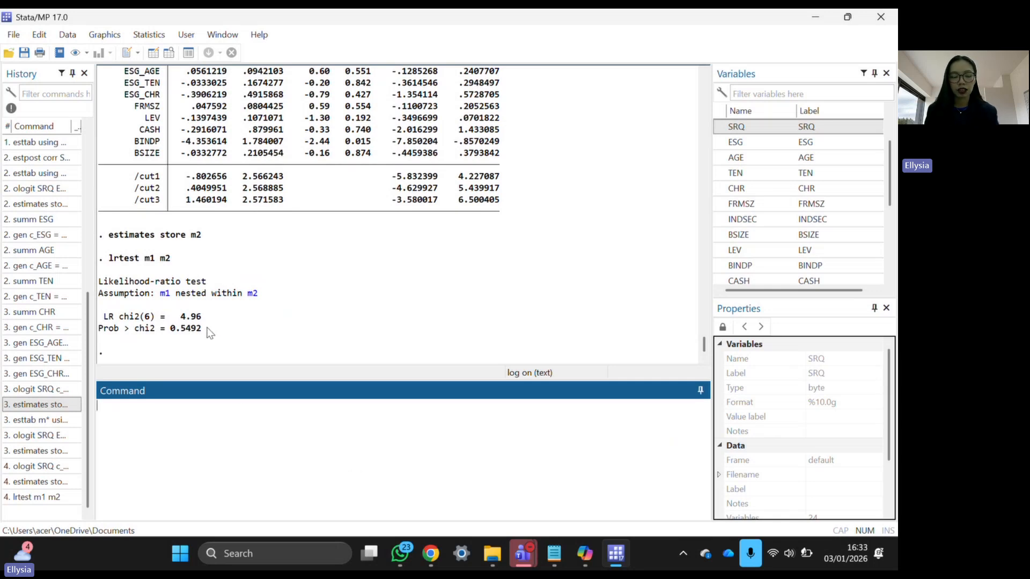
left_click_drag(205, 330, 100, 287)
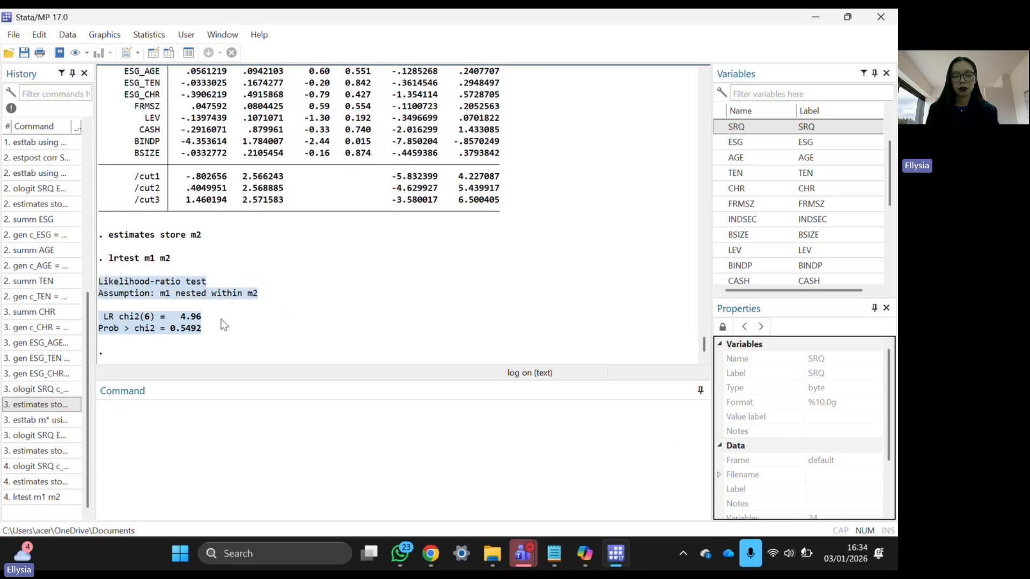
mouse_move(554, 553)
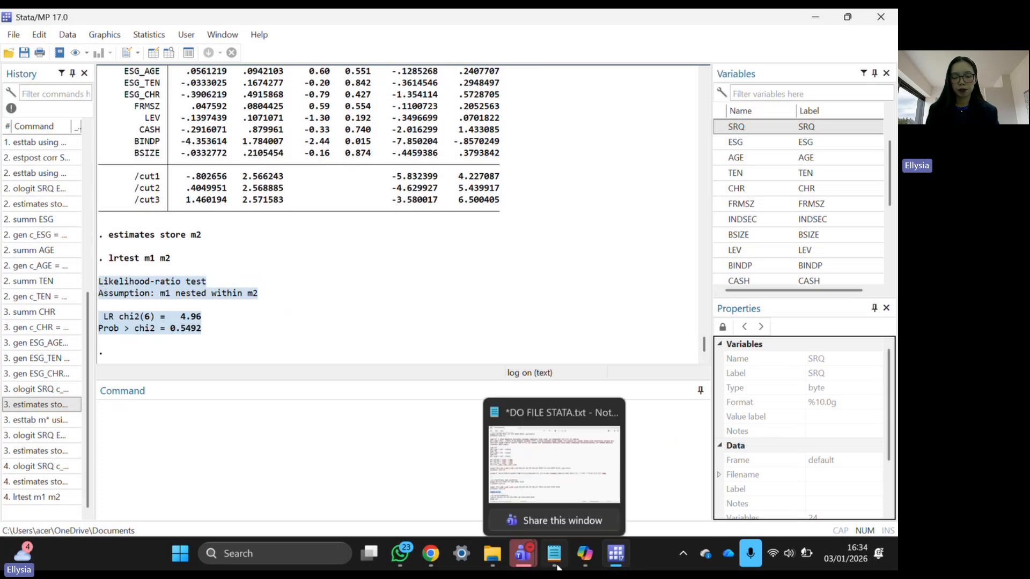
left_click(529, 477)
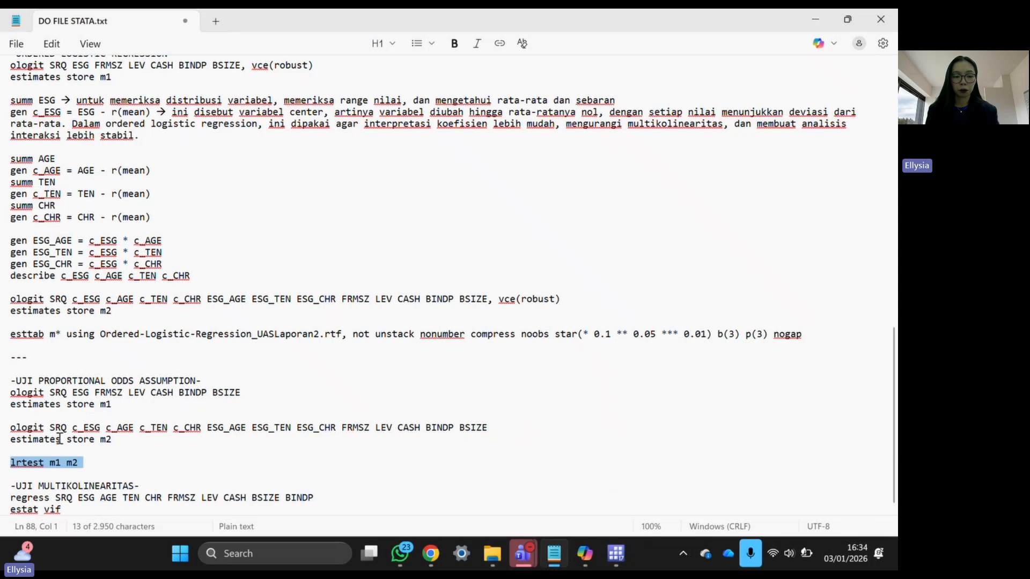
- Select the 'regress SRQ ESG AGE TEN CHR FRMSZ LEV CASH BSIZE BINDP' line in the Notepad do-file
left_click(15, 499)
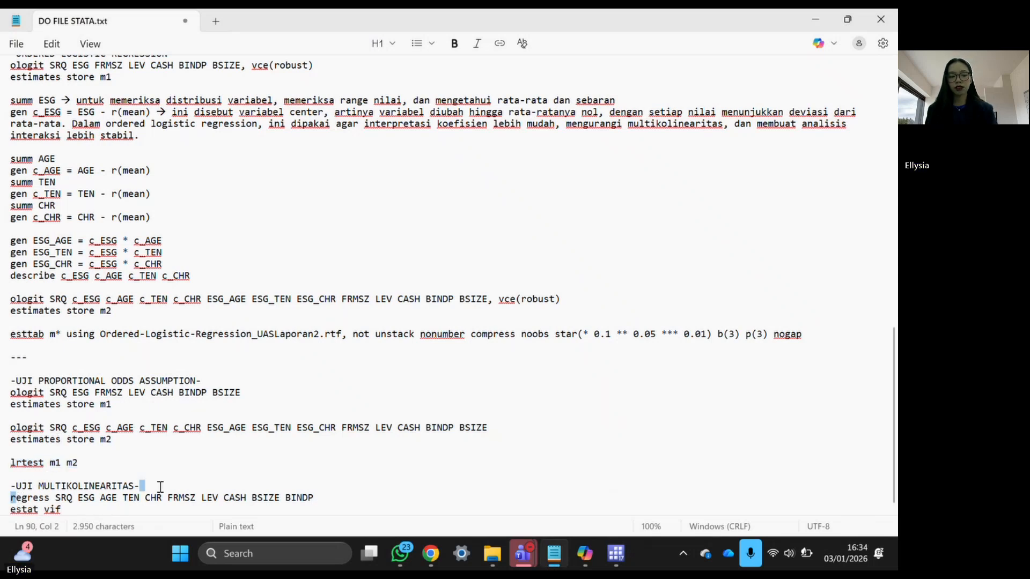
triple_click(328, 494)
key("ctrl+c")
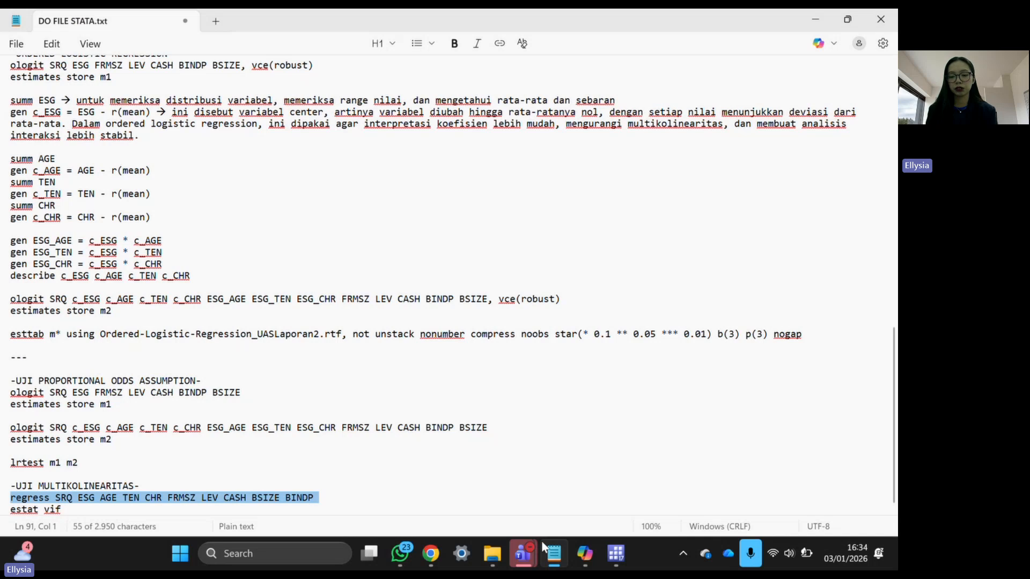
- Paste and run the regression of SRQ on ESG, AGE, TEN, CHR, FRMSZ, LEV, CASH, BSIZE and BINDP
left_click(622, 555)
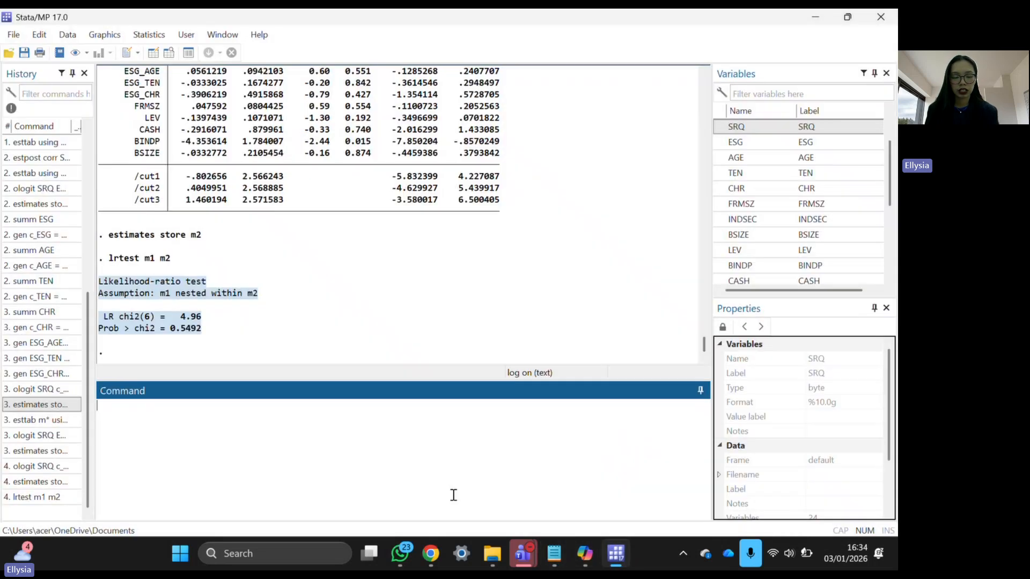
key("ctrl+v")
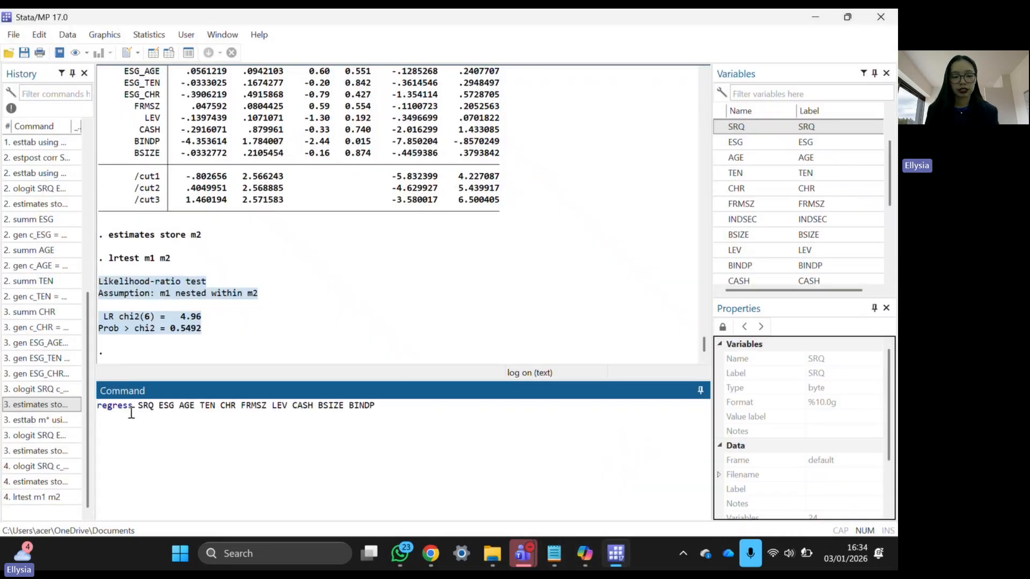
left_click_drag(141, 410, 285, 415)
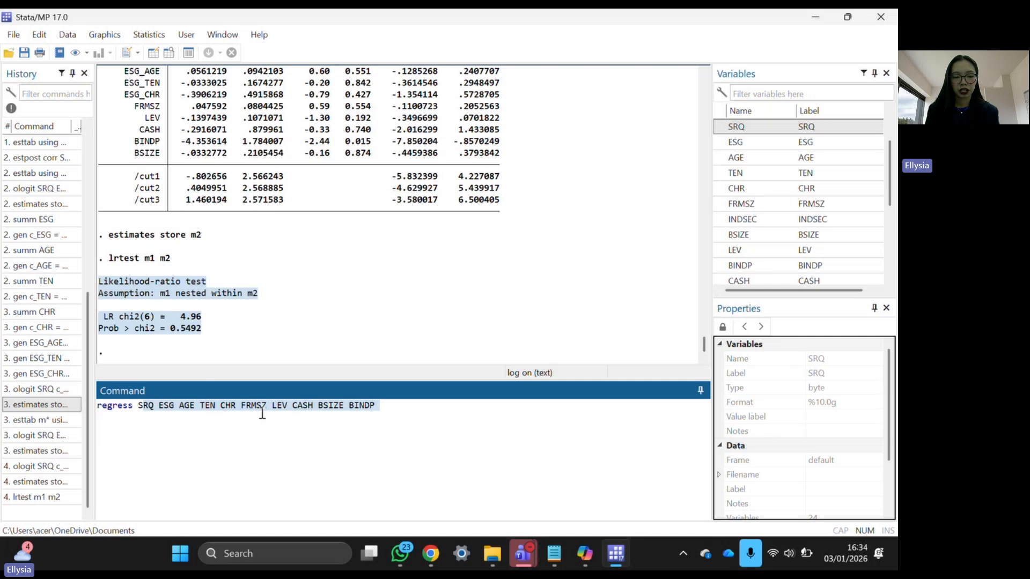
left_click_drag(139, 405, 372, 405)
left_click(379, 405)
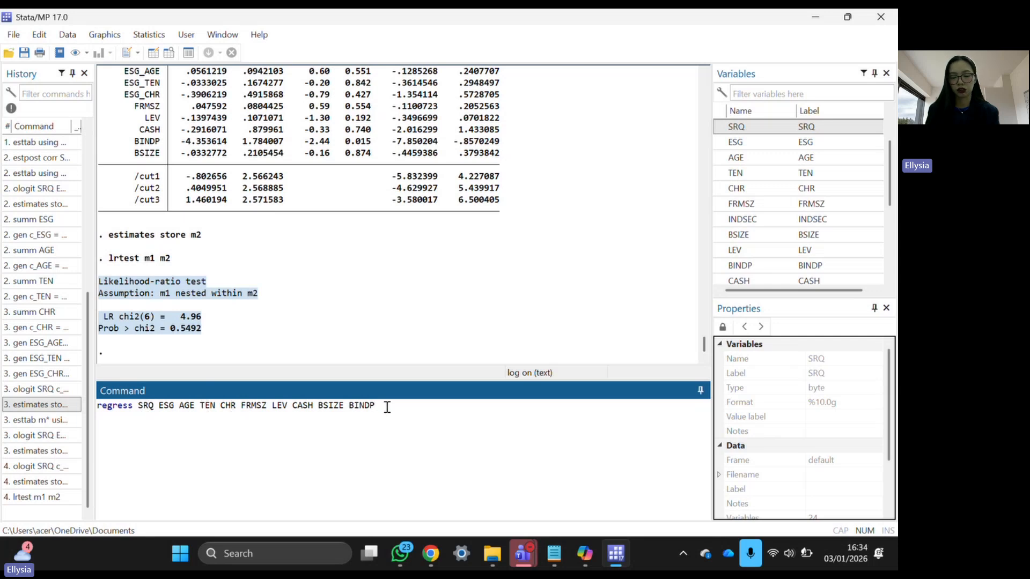
key("Return")
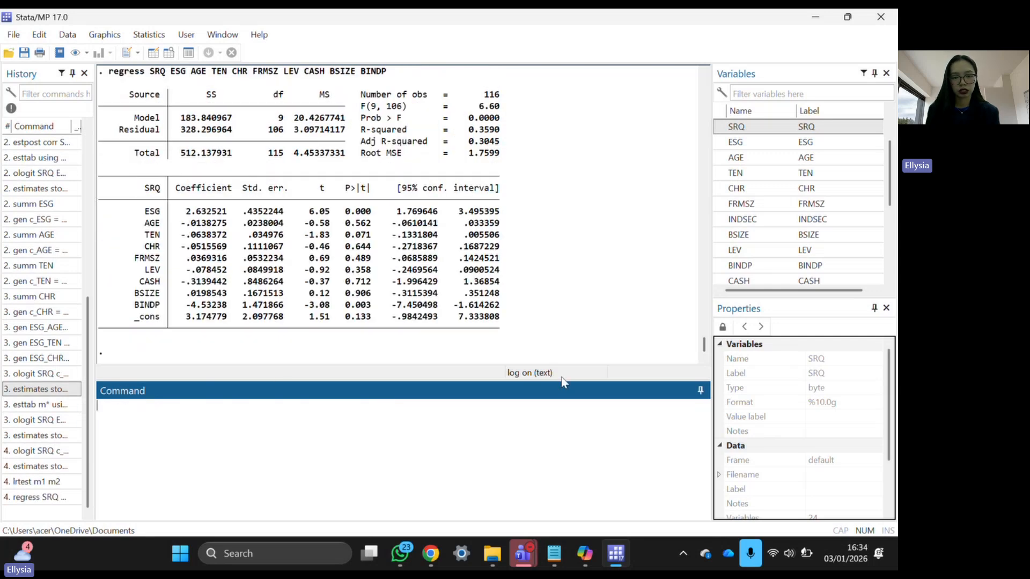
- Run estat vif in lowercase after 'estat VIF' fails, getting VIFs 1.06–1.36, mean 1.15
type("est")
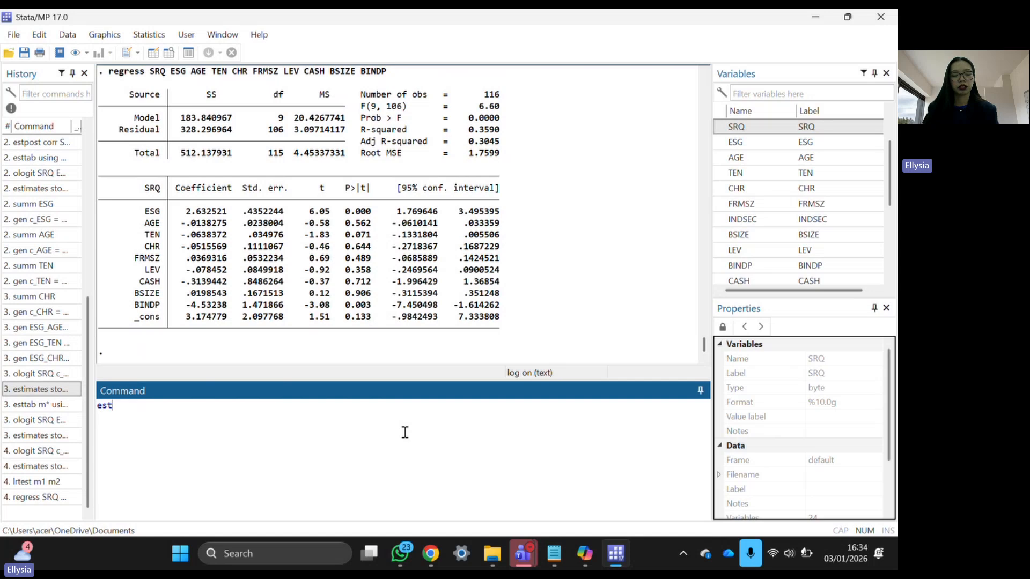
type("at VIF")
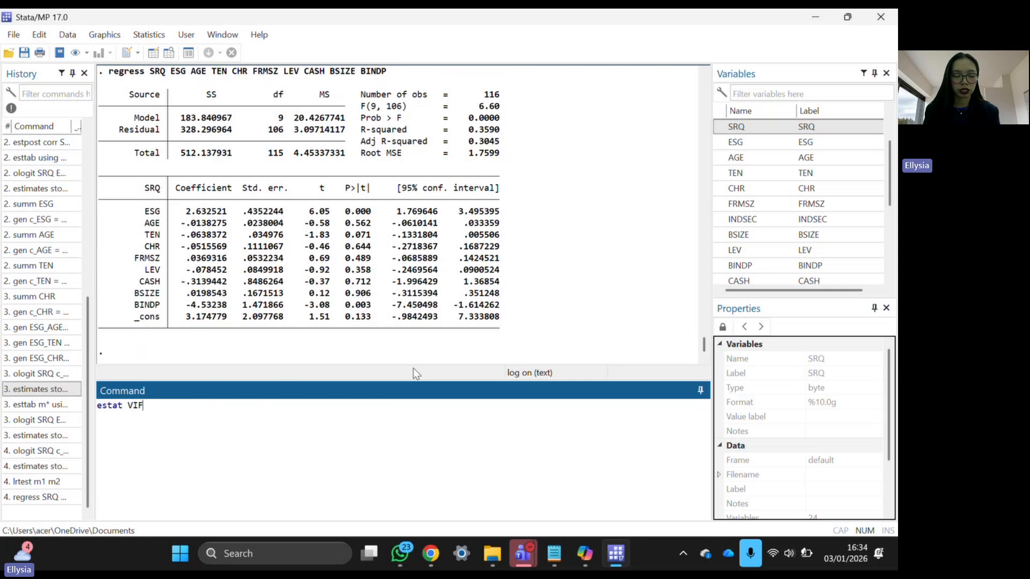
key("Return")
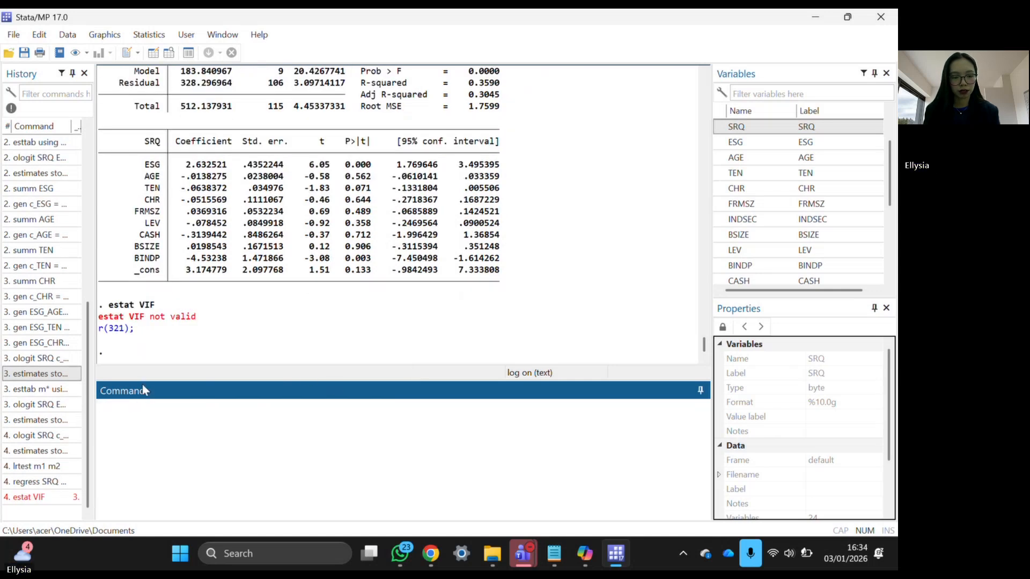
left_click_drag(200, 317, 101, 321)
left_click(105, 322)
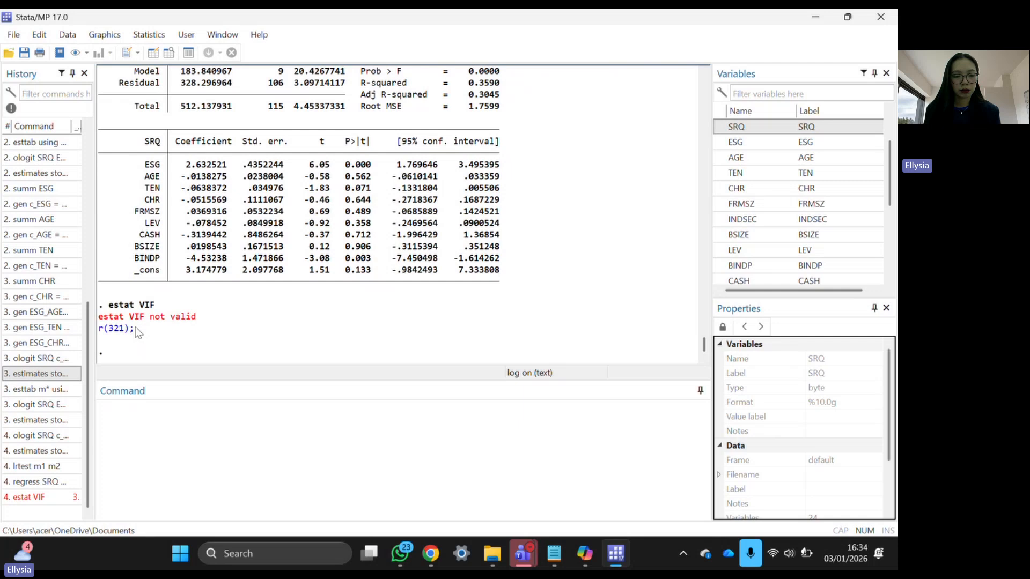
left_click(43, 498)
left_click(137, 408)
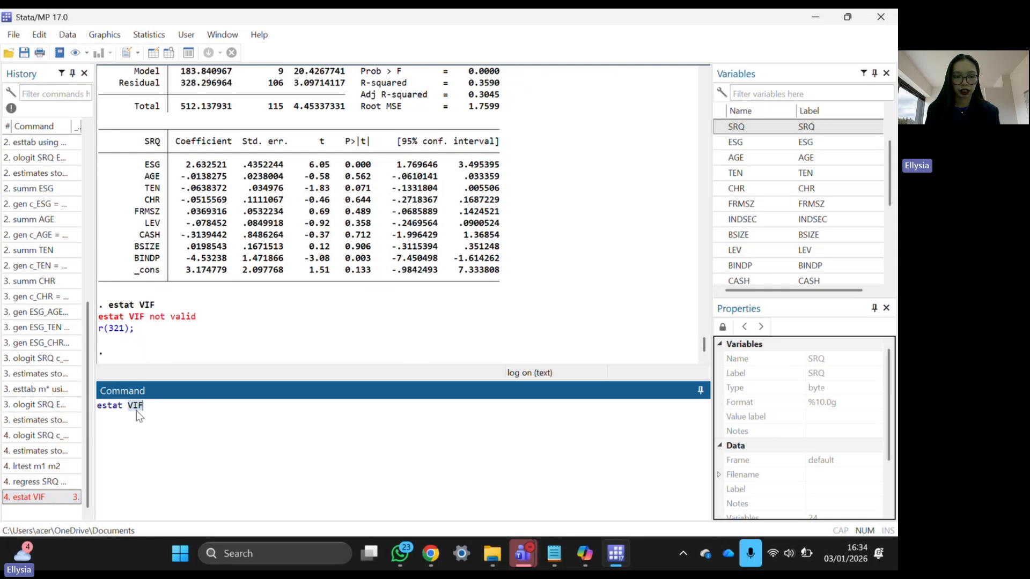
type("vid")
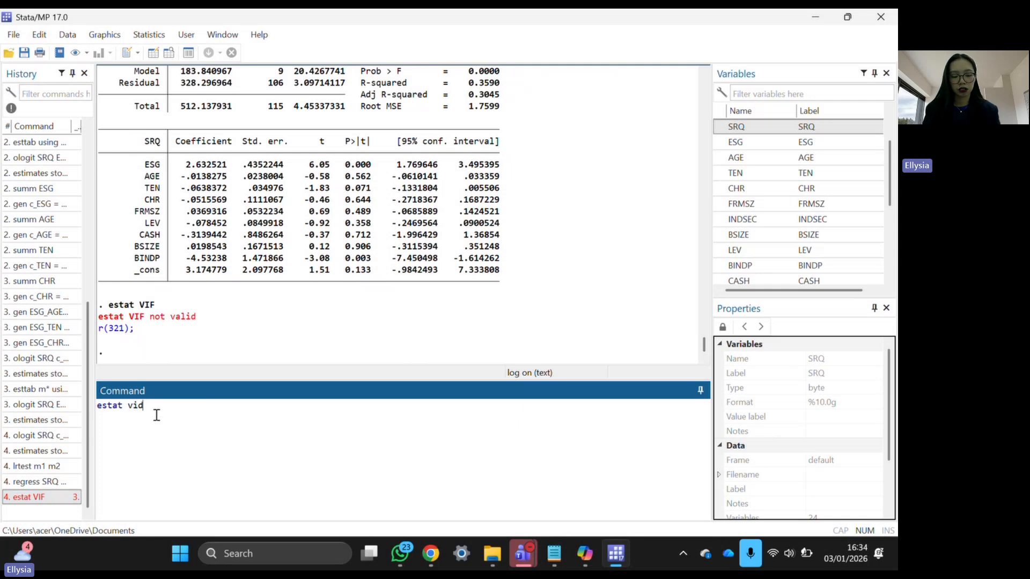
key("BackSpace")
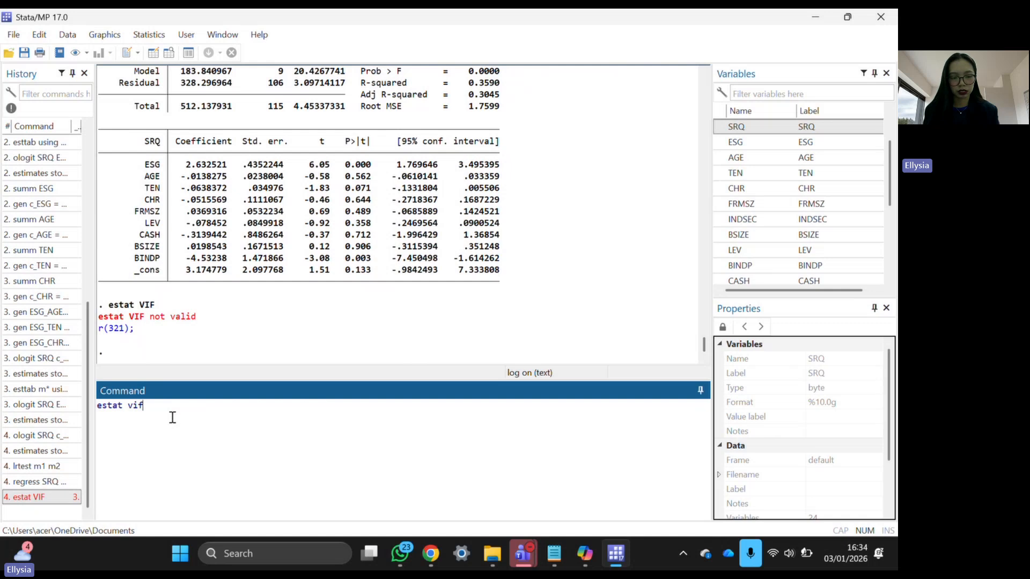
key("Return")
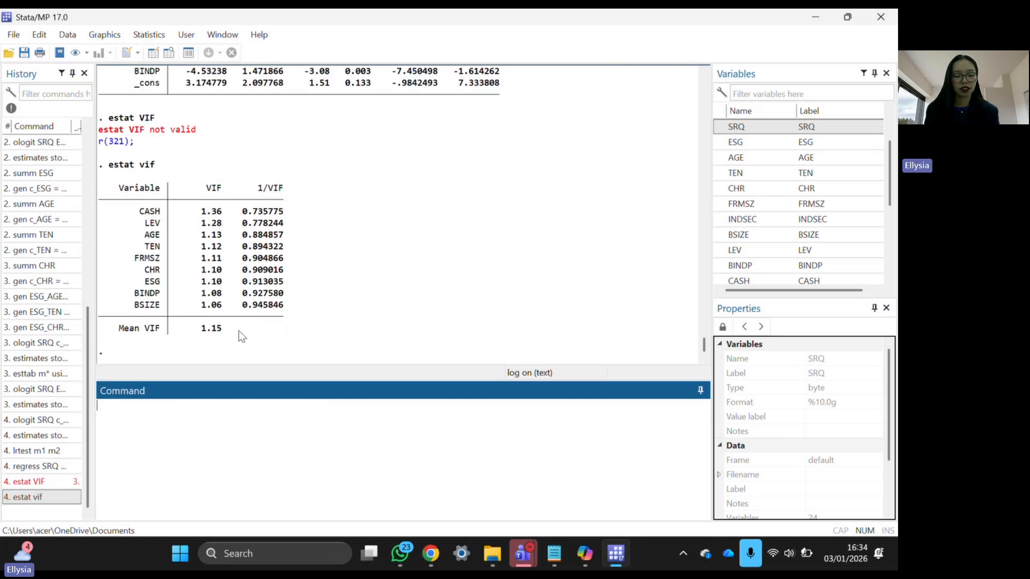
left_click_drag(239, 330, 90, 180)
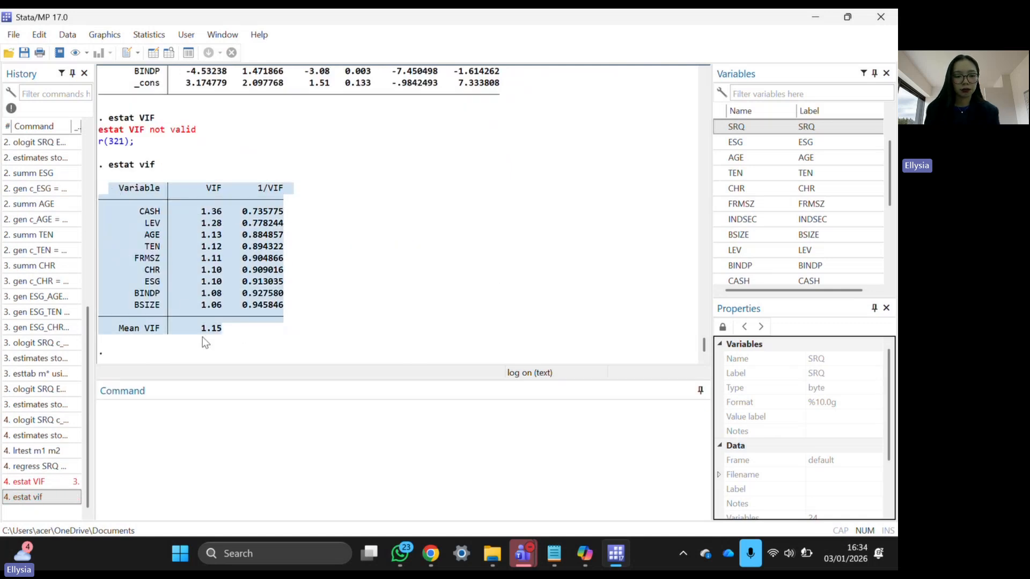
left_click(222, 330)
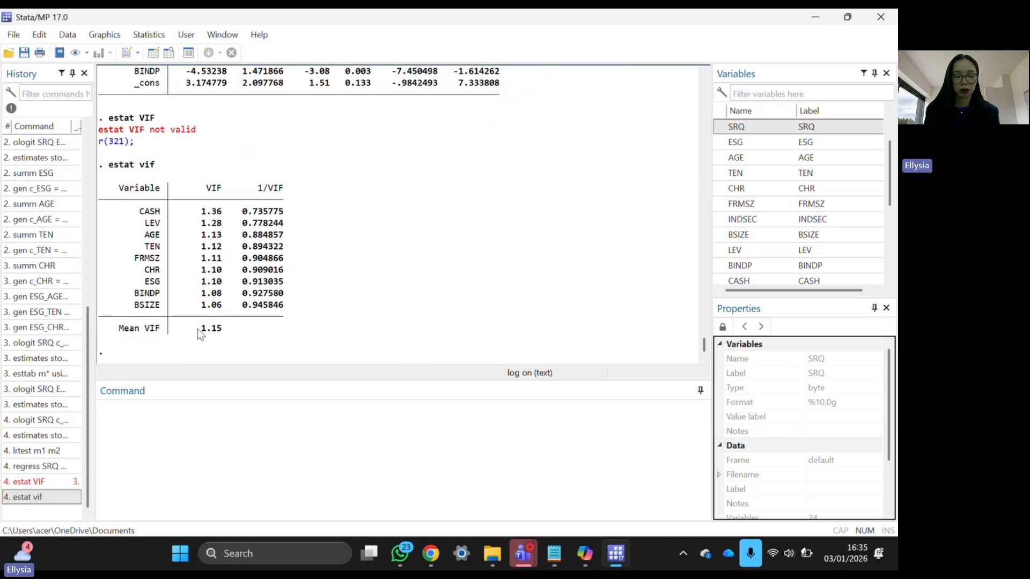
left_click_drag(197, 329, 222, 332)
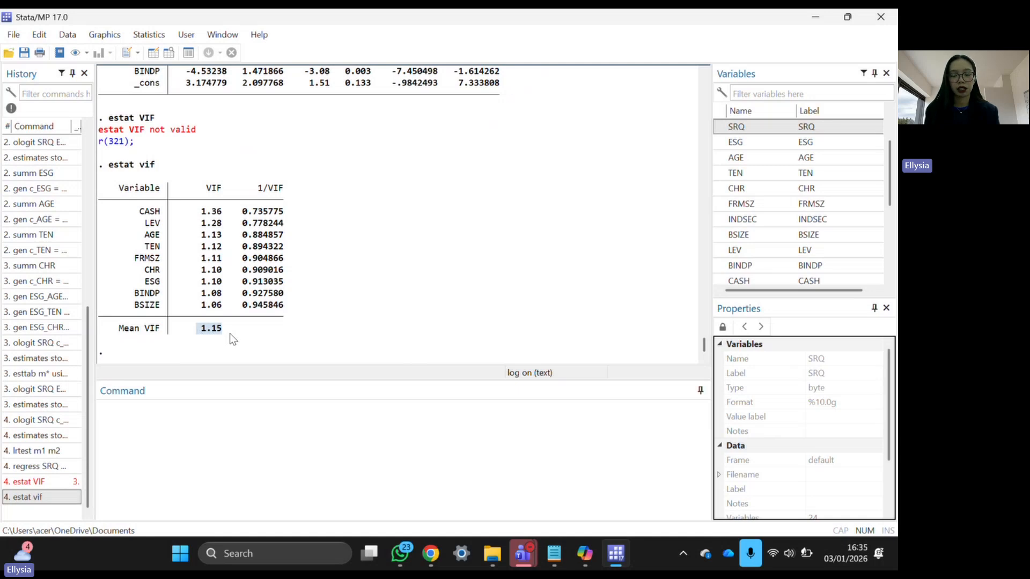
left_click(283, 426)
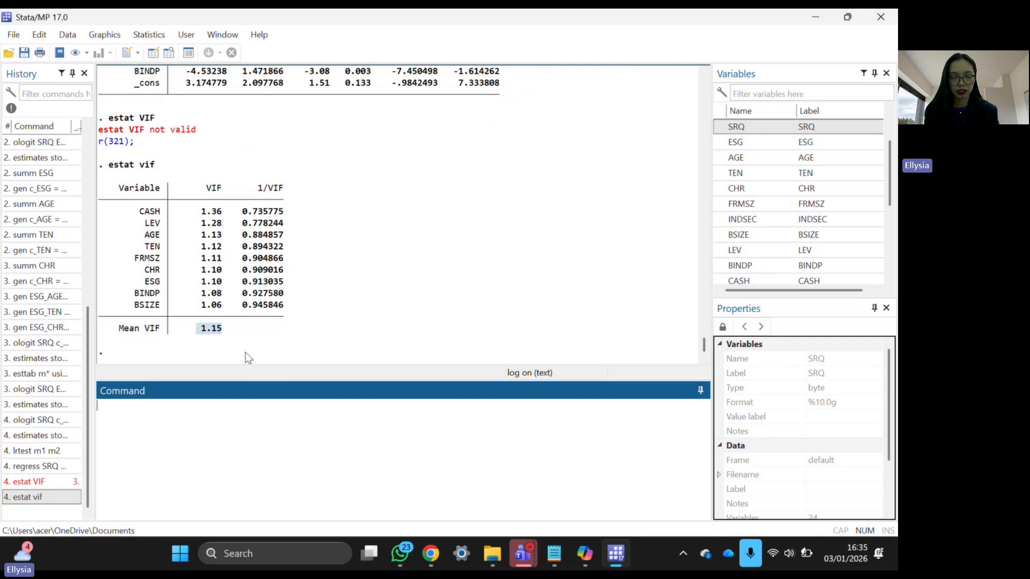
left_click_drag(224, 329, 79, 156)
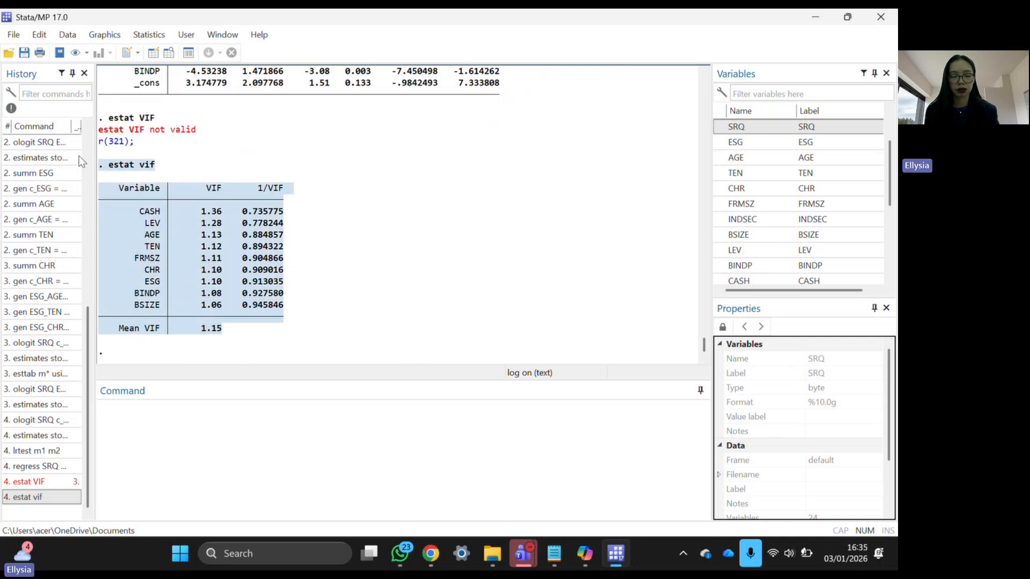
left_click(344, 388)
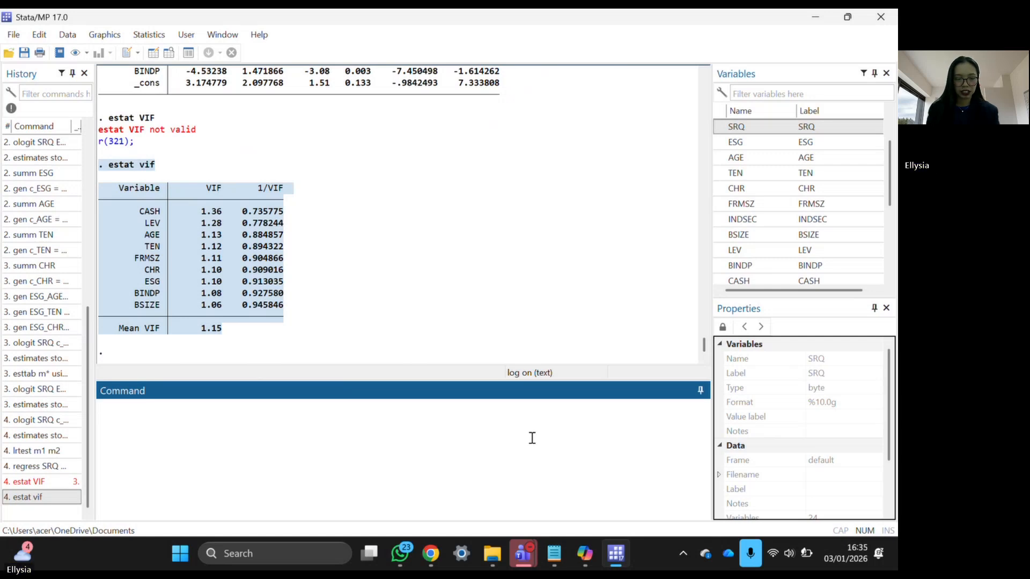
key("Caps_Lock")
key("Caps_Lock")
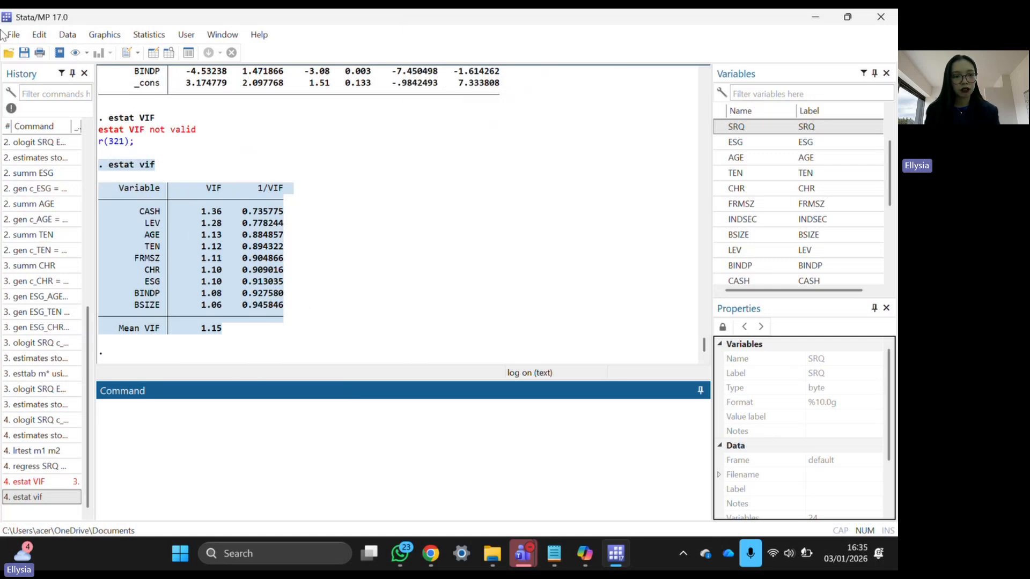
- Save the dataset as a Stata Data (*.dta) file named with the student's ID and name
left_click(12, 36)
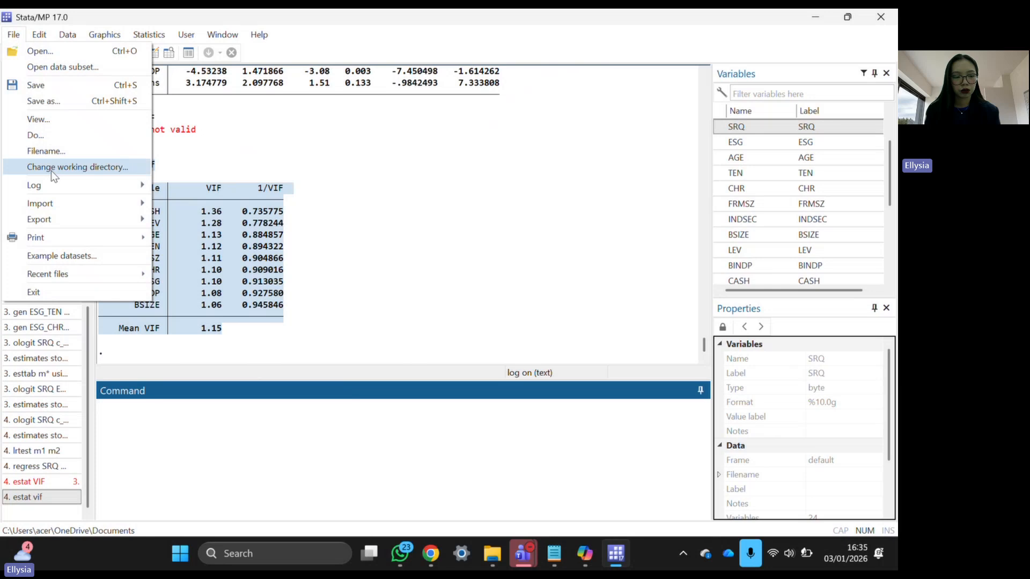
mouse_move(59, 187)
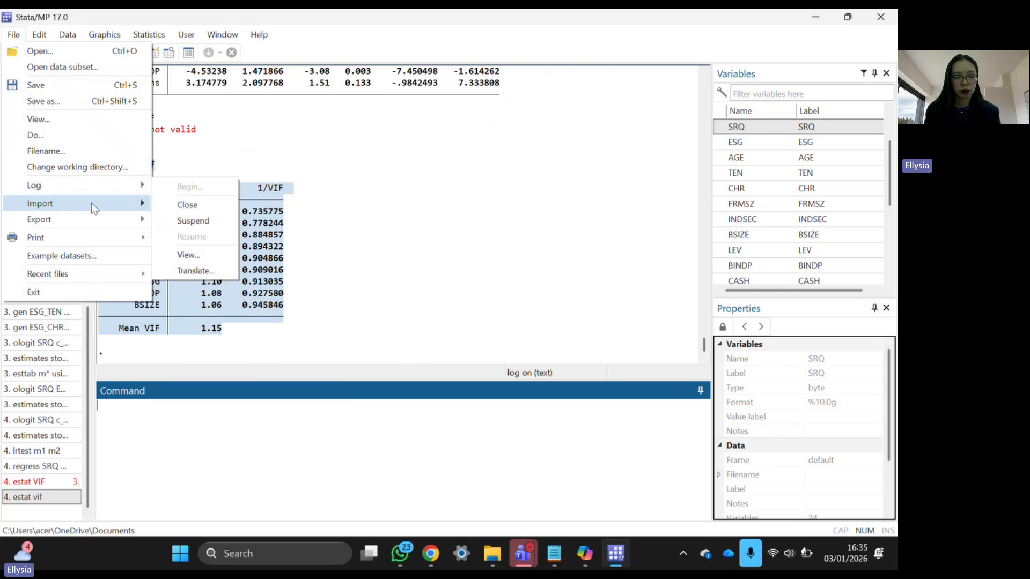
mouse_move(93, 208)
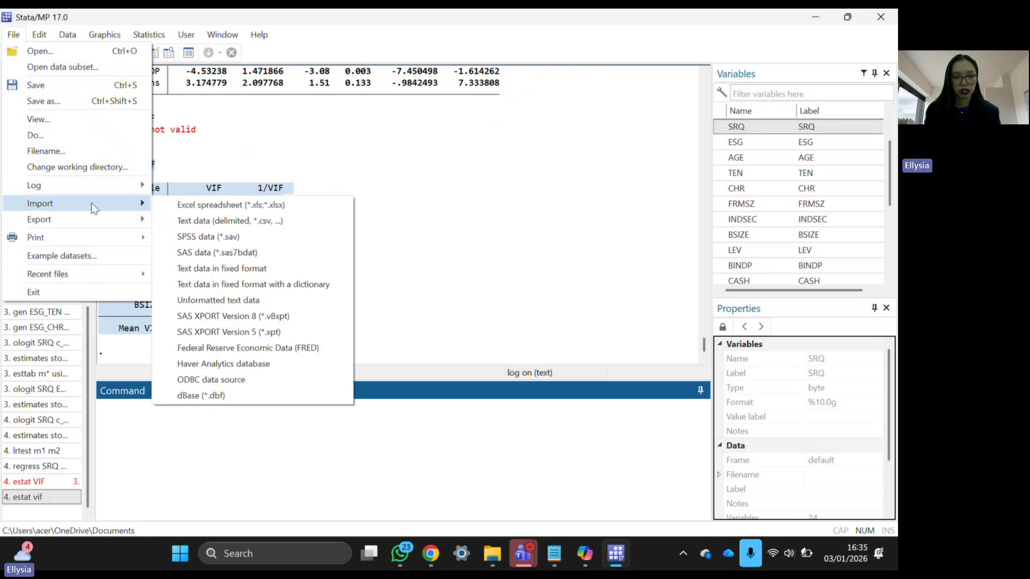
left_click(51, 103)
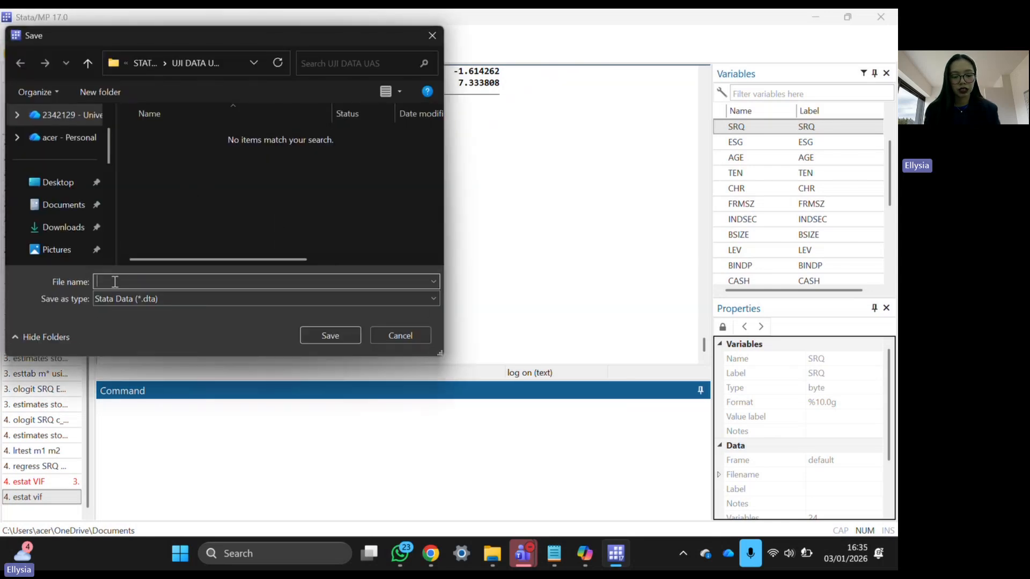
type("234")
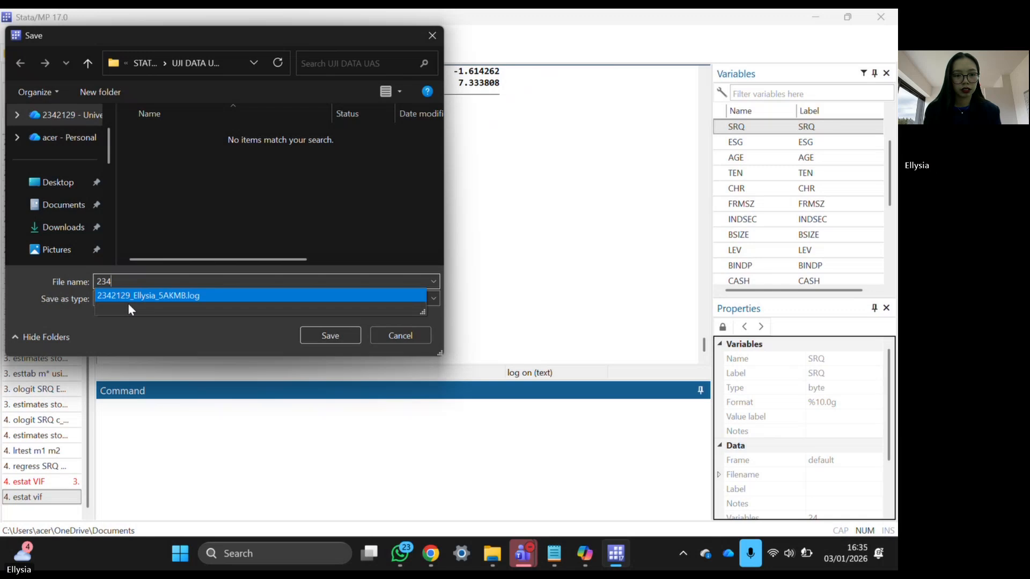
left_click(182, 295)
left_click(182, 295)
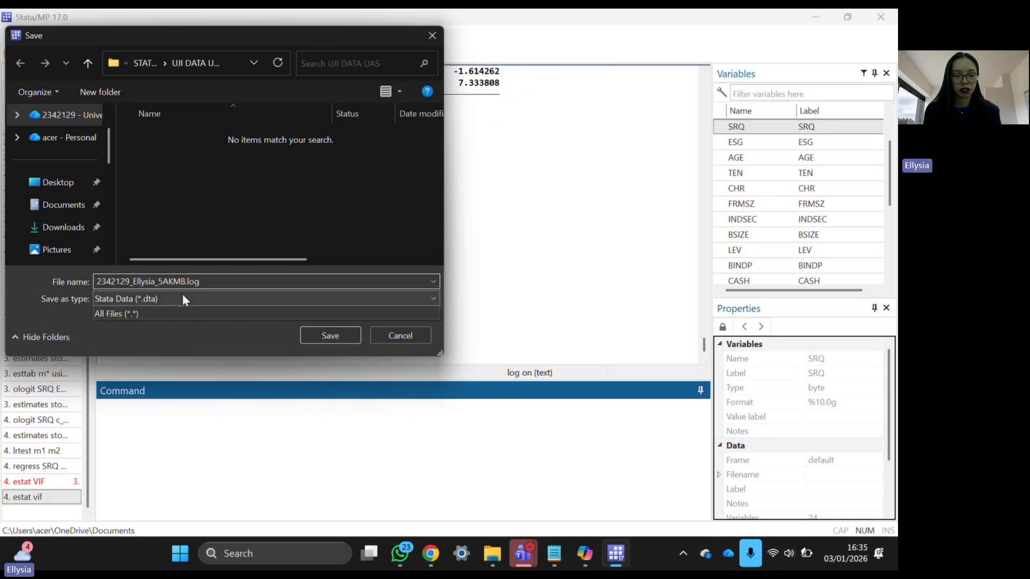
left_click(210, 283)
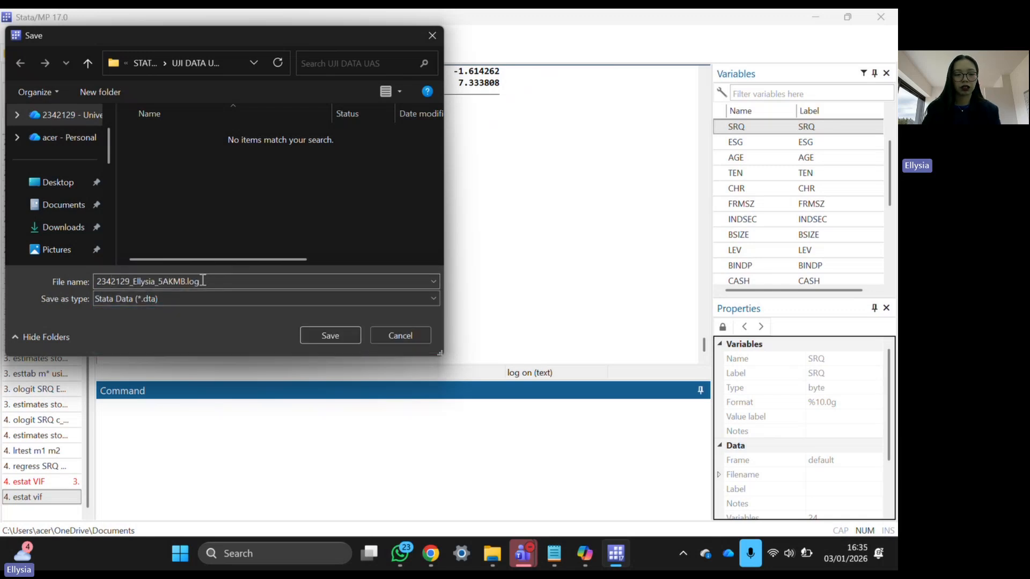
key("BackSpace")
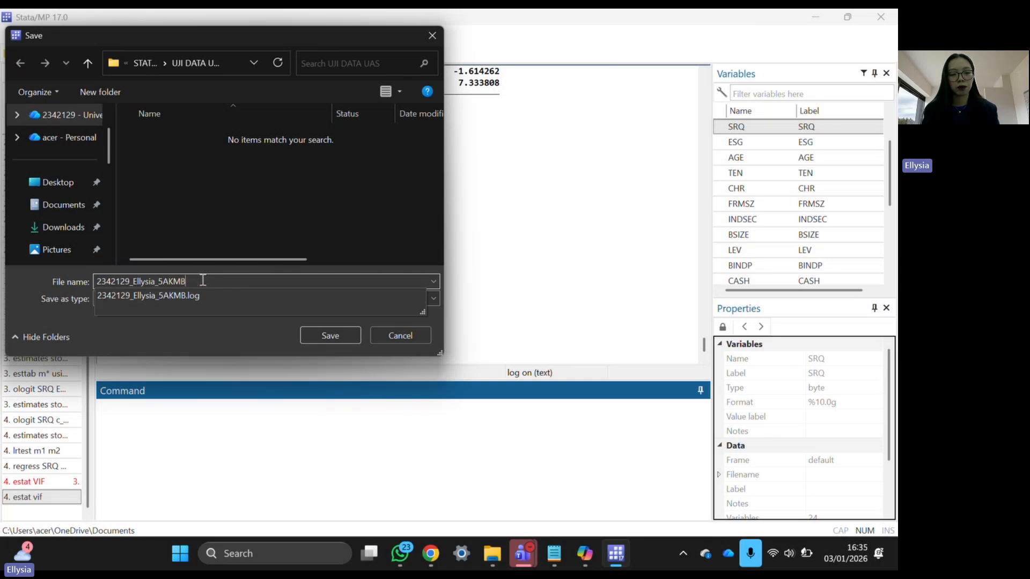
left_click(259, 342)
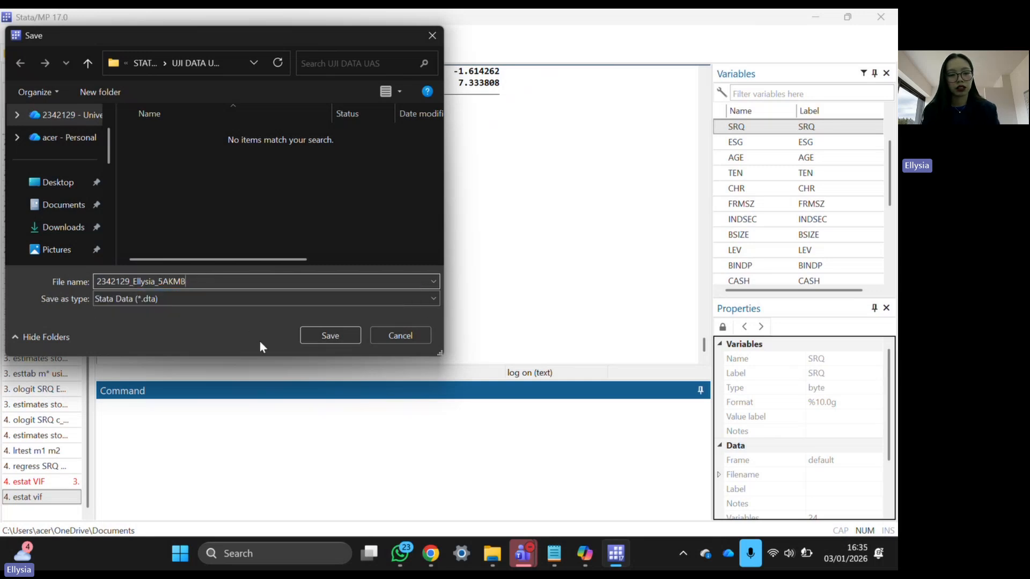
left_click(324, 336)
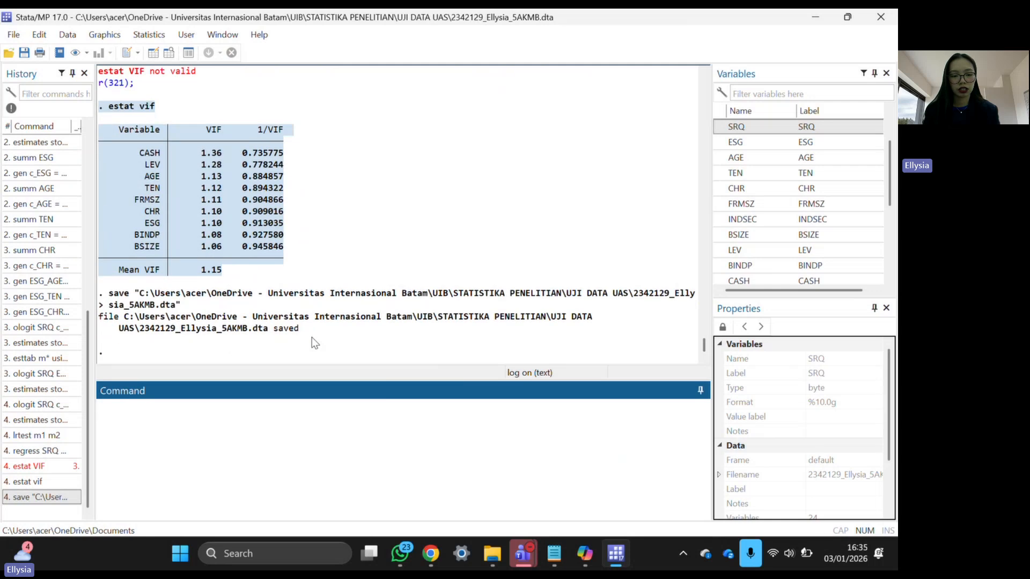
- Quit Stata with the exit command from the Command window
left_click_drag(315, 343, 102, 292)
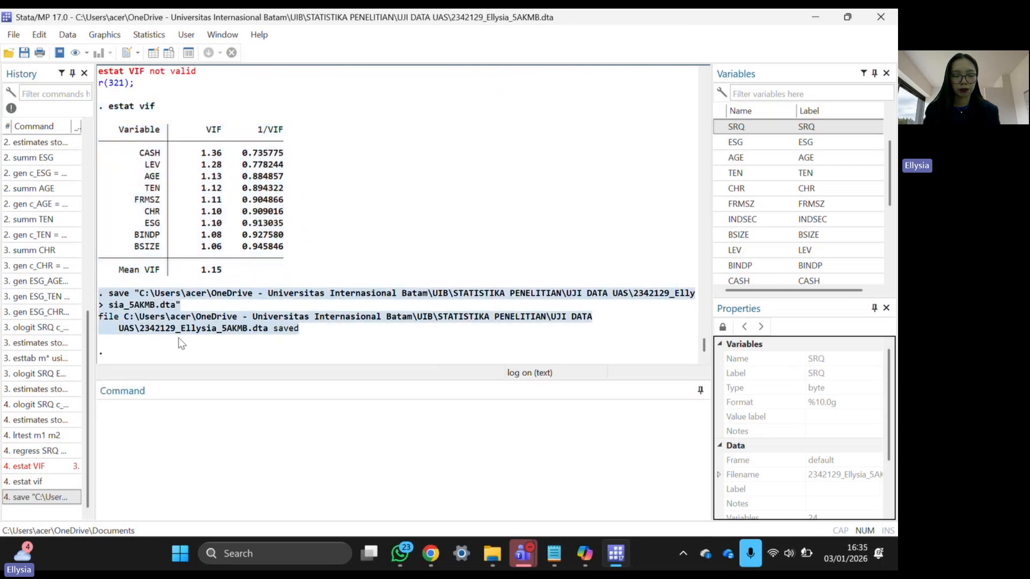
left_click(361, 346)
left_click(309, 441)
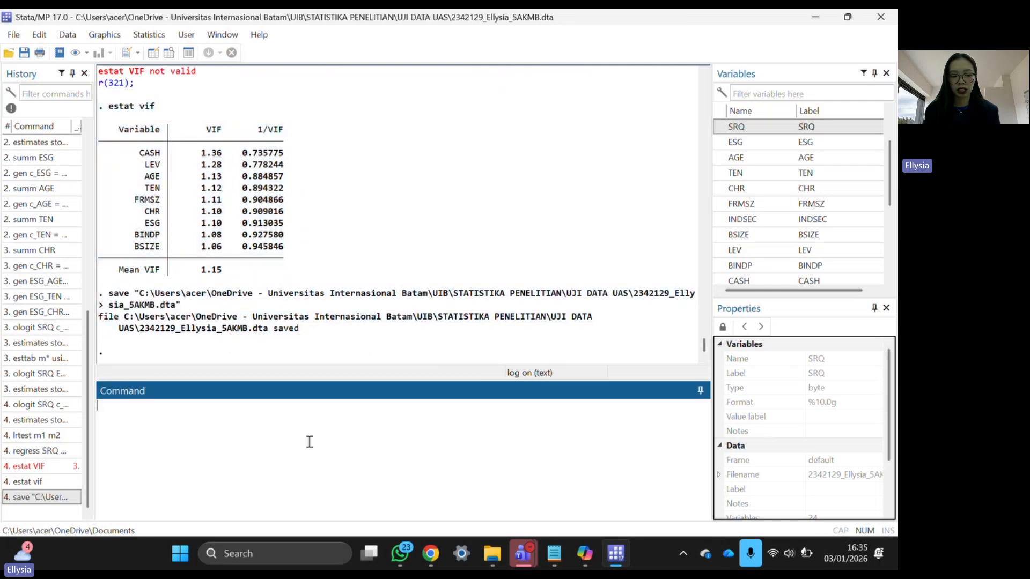
key("Caps_Lock")
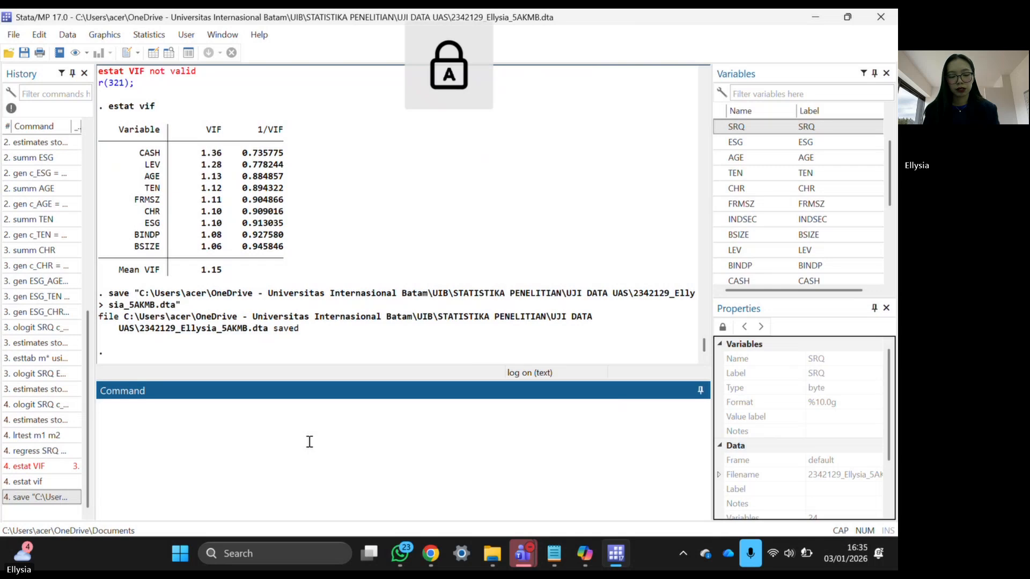
key("Caps_Lock")
type("exit")
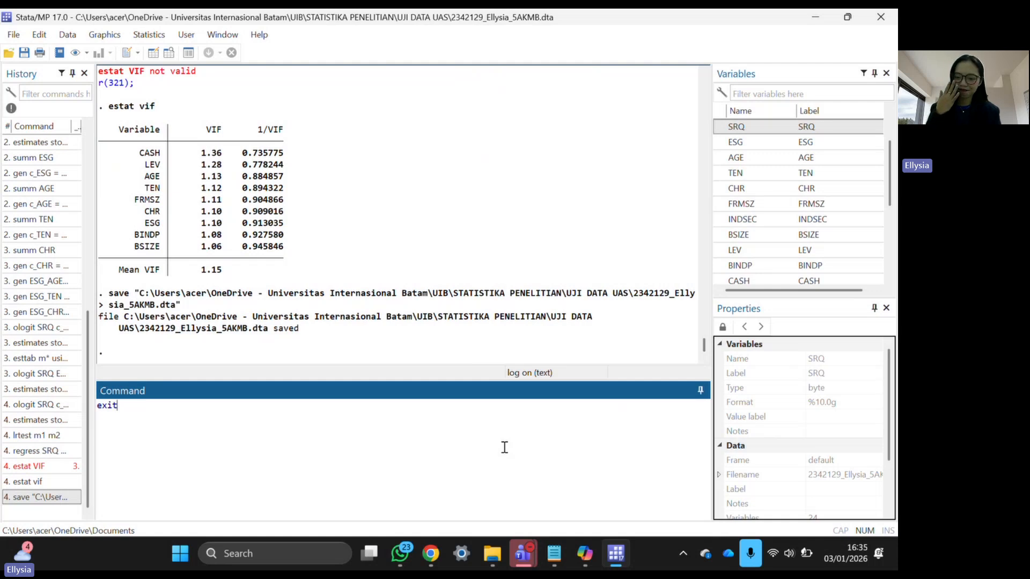
key("Return")
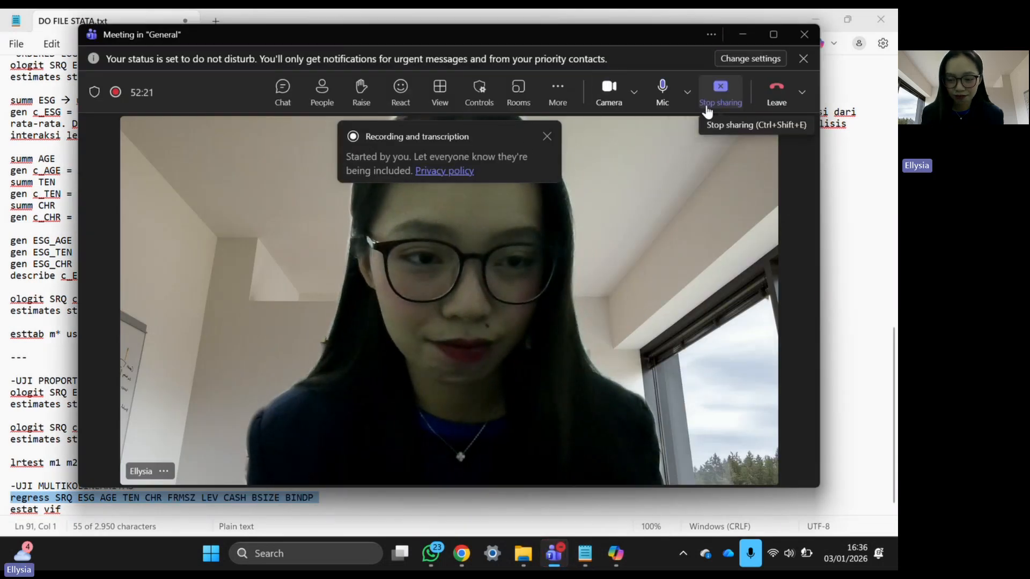
- Choose Stop recording under More > Record and transcribe in the Teams meeting toolbar
left_click(550, 96)
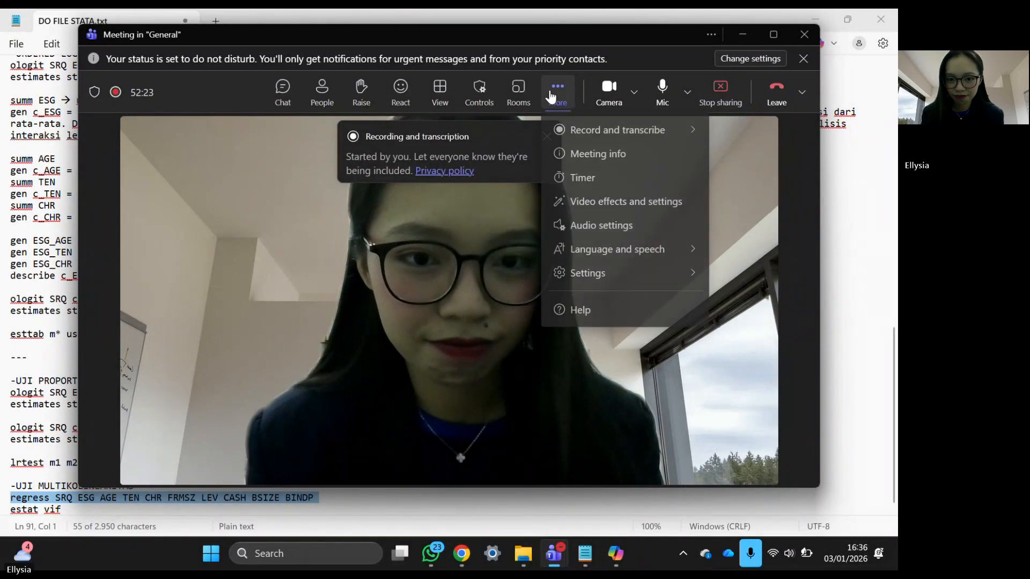
mouse_move(588, 131)
left_click(487, 140)
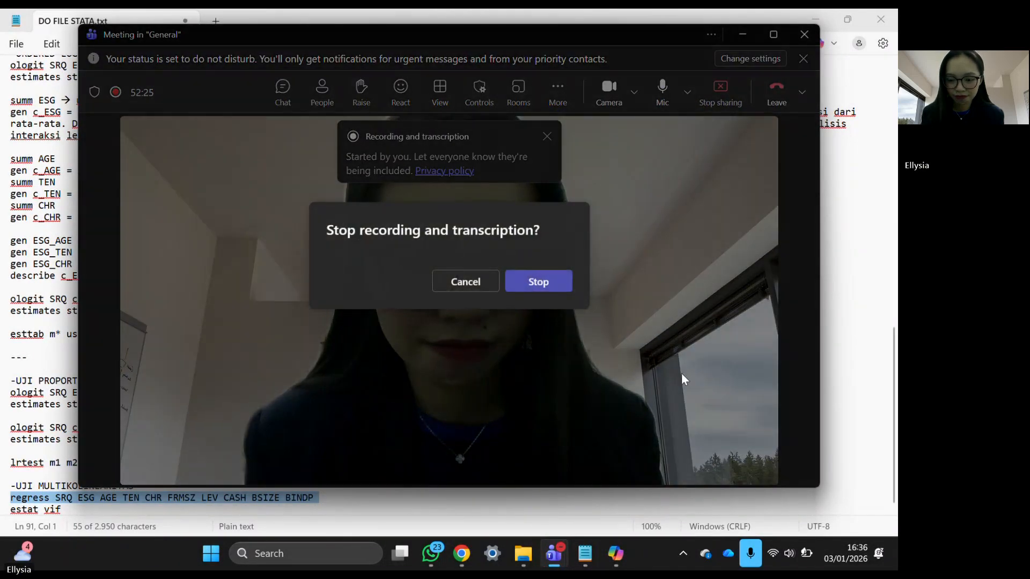